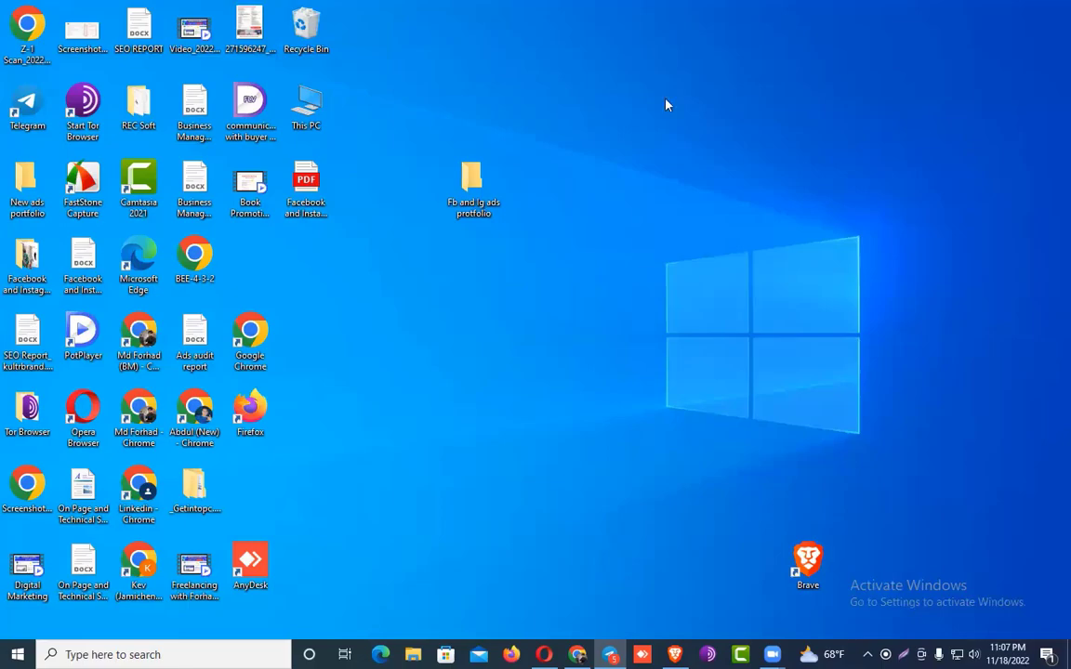
Switch to Chrome and create a new blank Google Sheets spreadsheet from My Drive in Google Drive
key("alt+Tab")
left_click(857, 12)
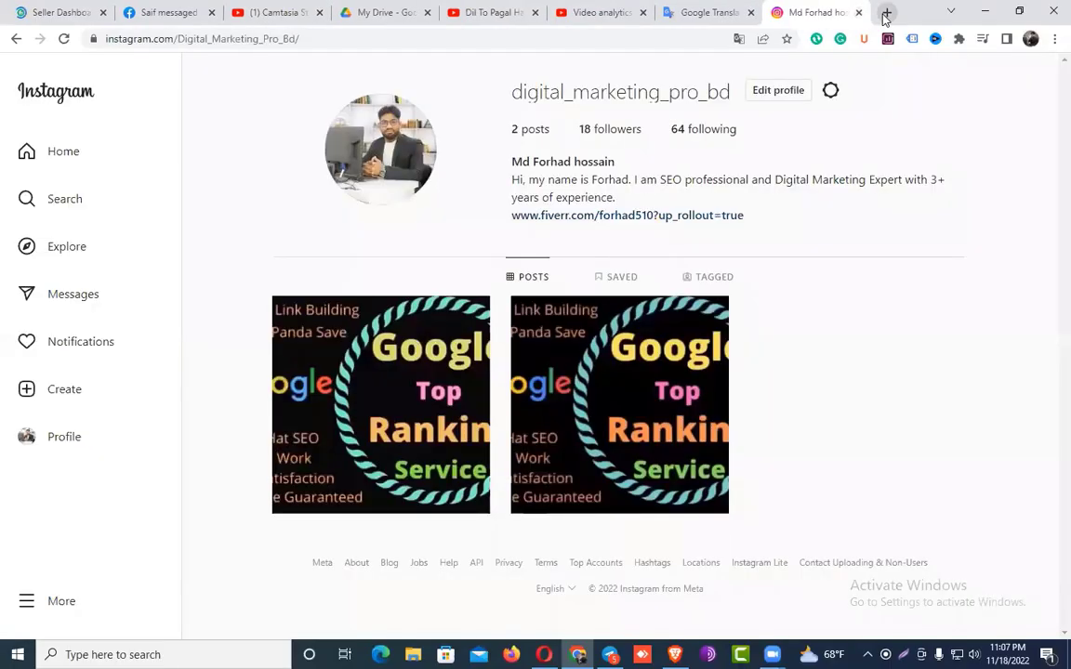
left_click(886, 13)
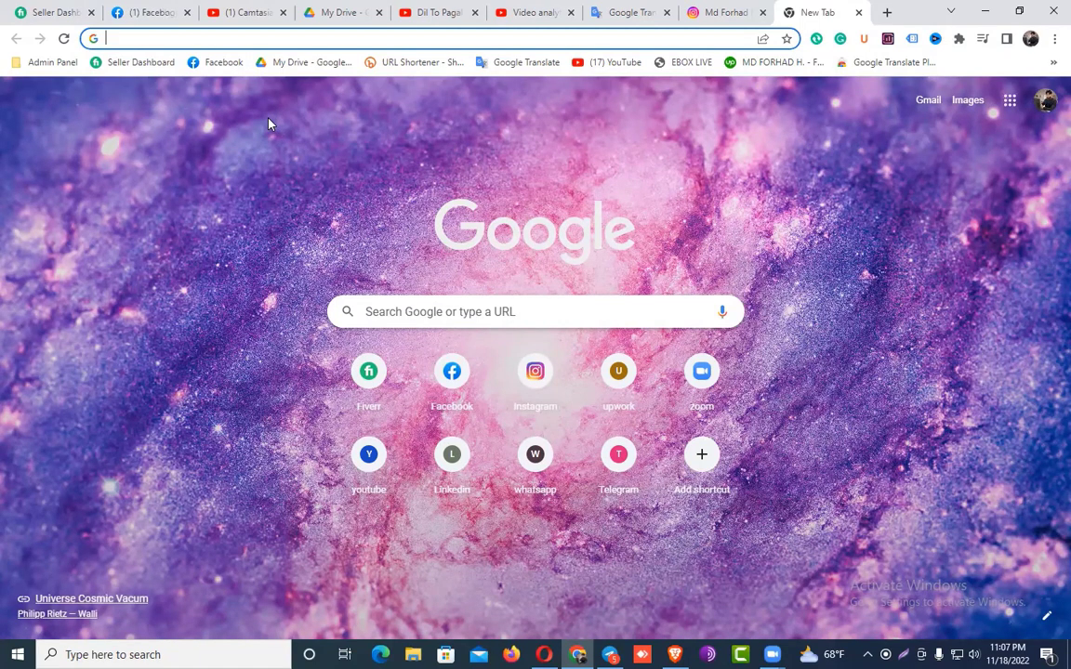
left_click(337, 12)
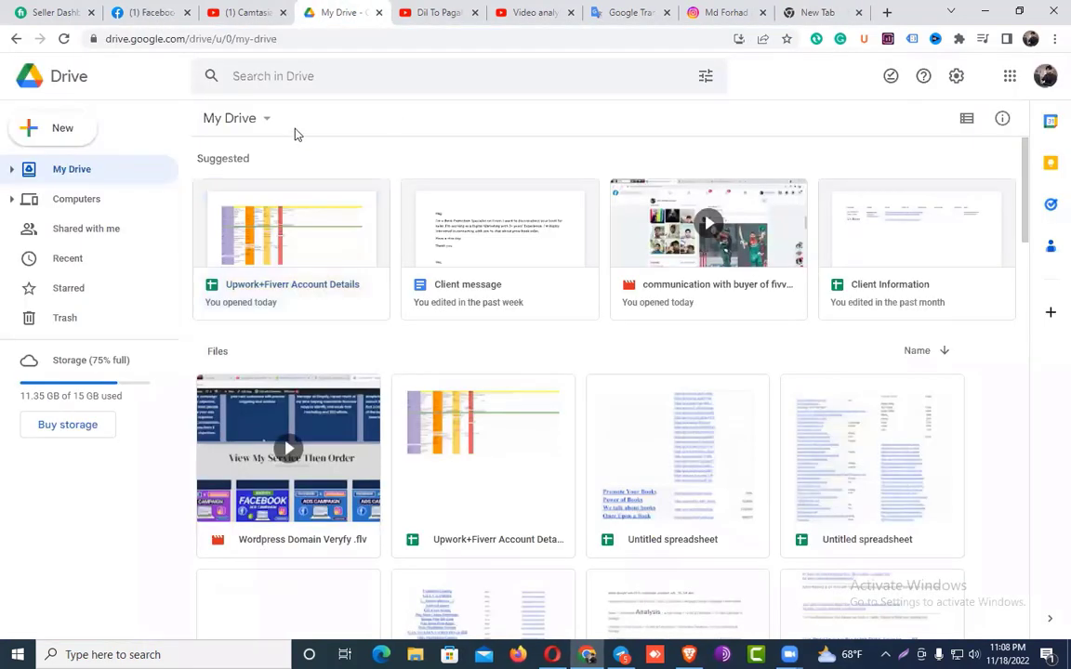
left_click(69, 130)
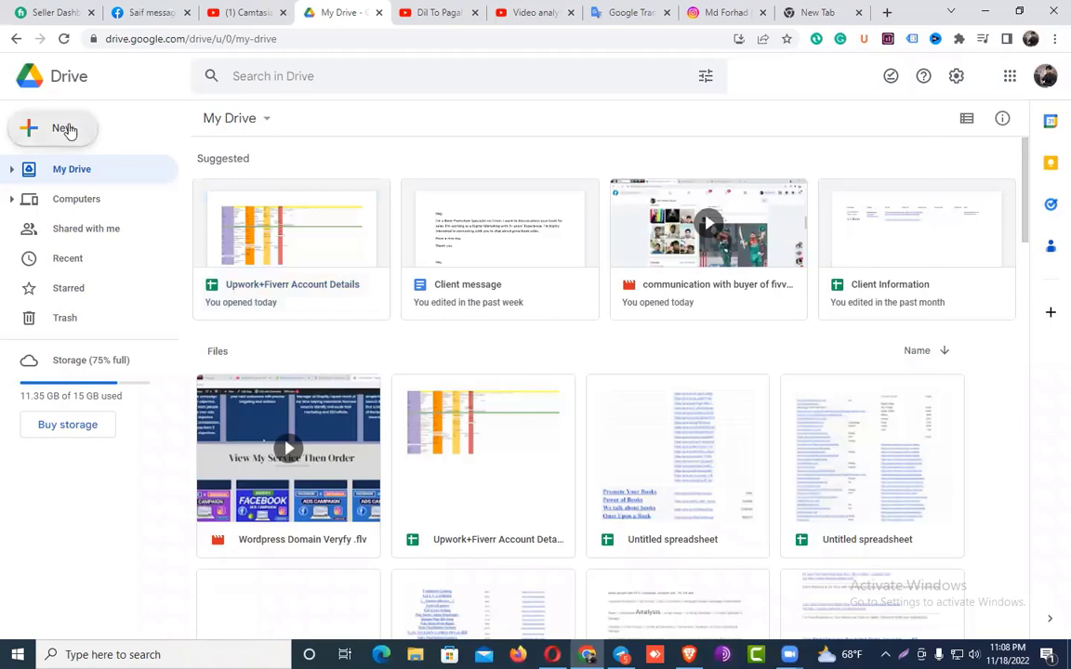
left_click(87, 251)
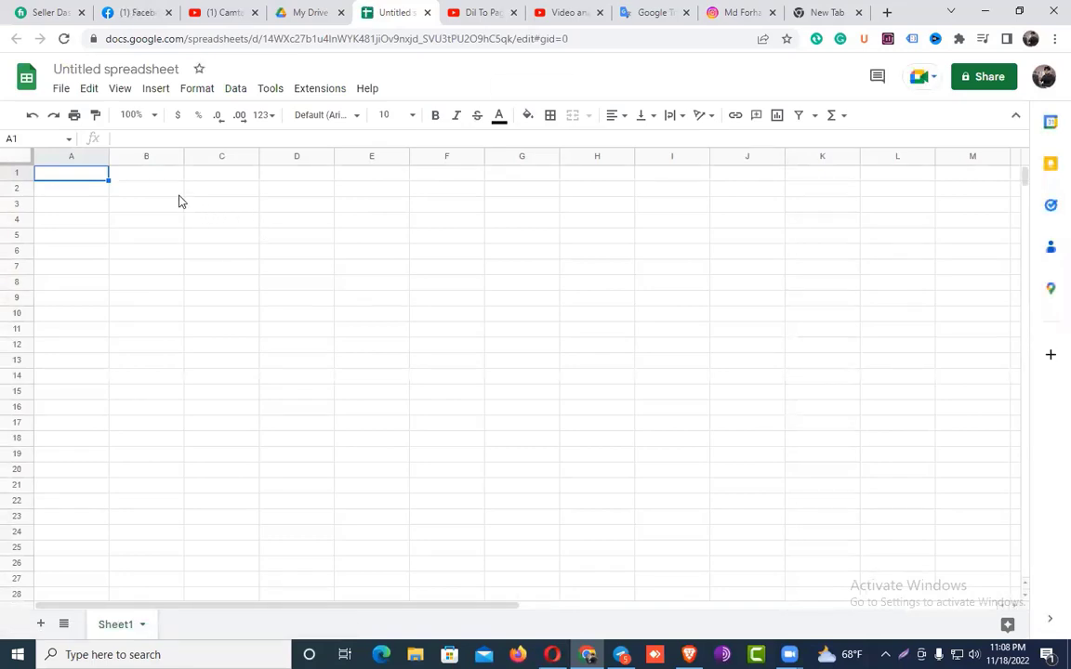
Widen column A and rename the spreadsheet as "Buyer Information"
left_click_drag(110, 164, 239, 181)
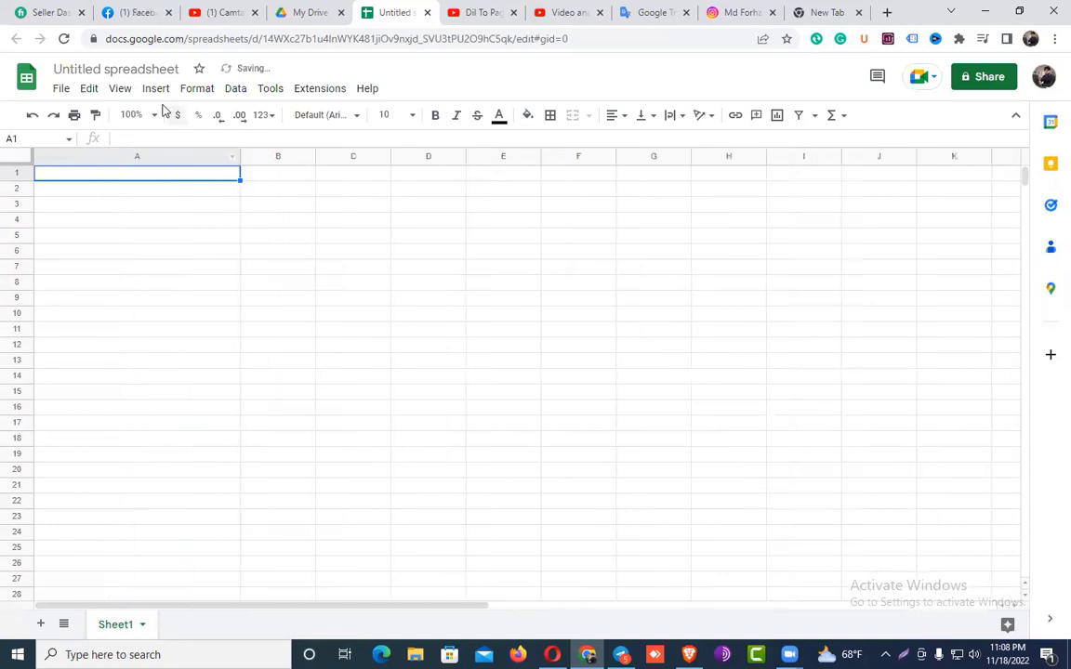
left_click(134, 74)
key("BackSpace")
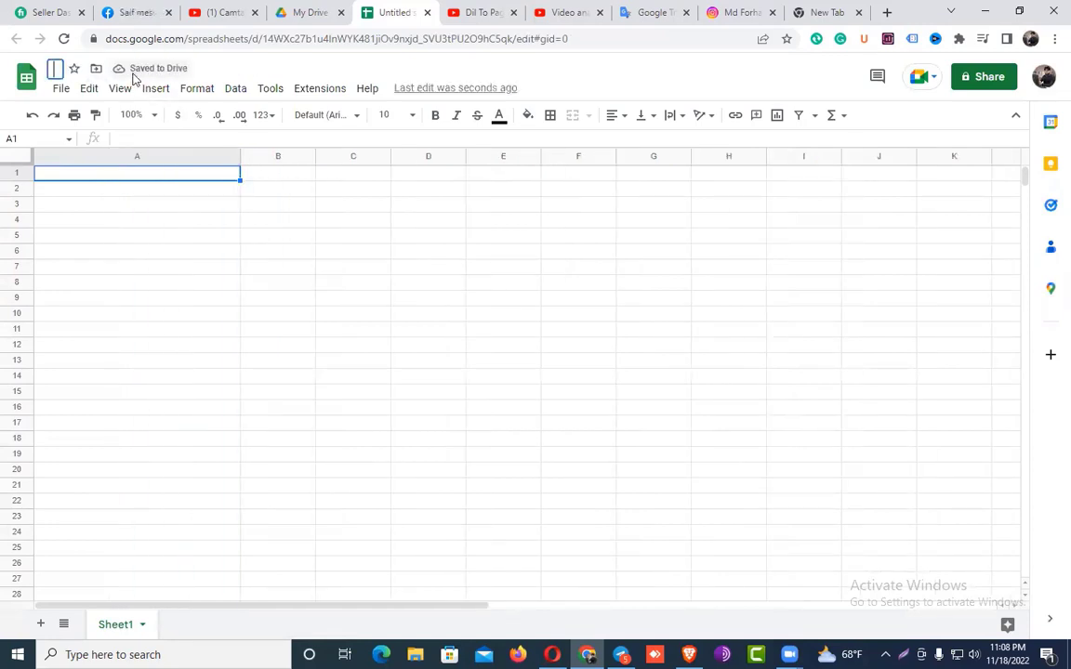
type("B")
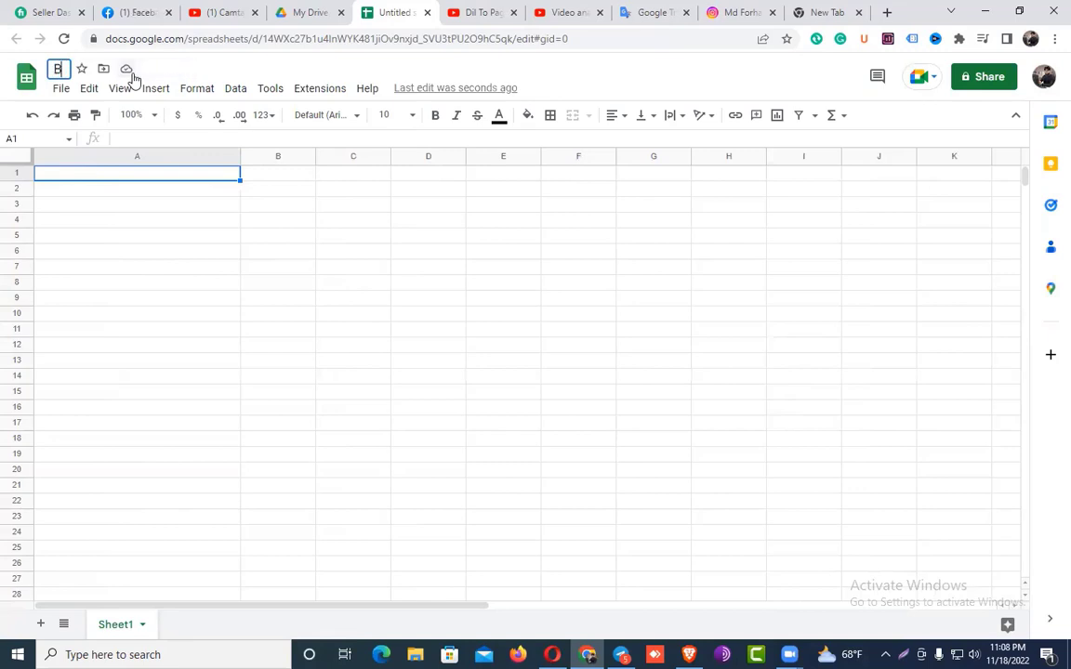
type("uyer Im")
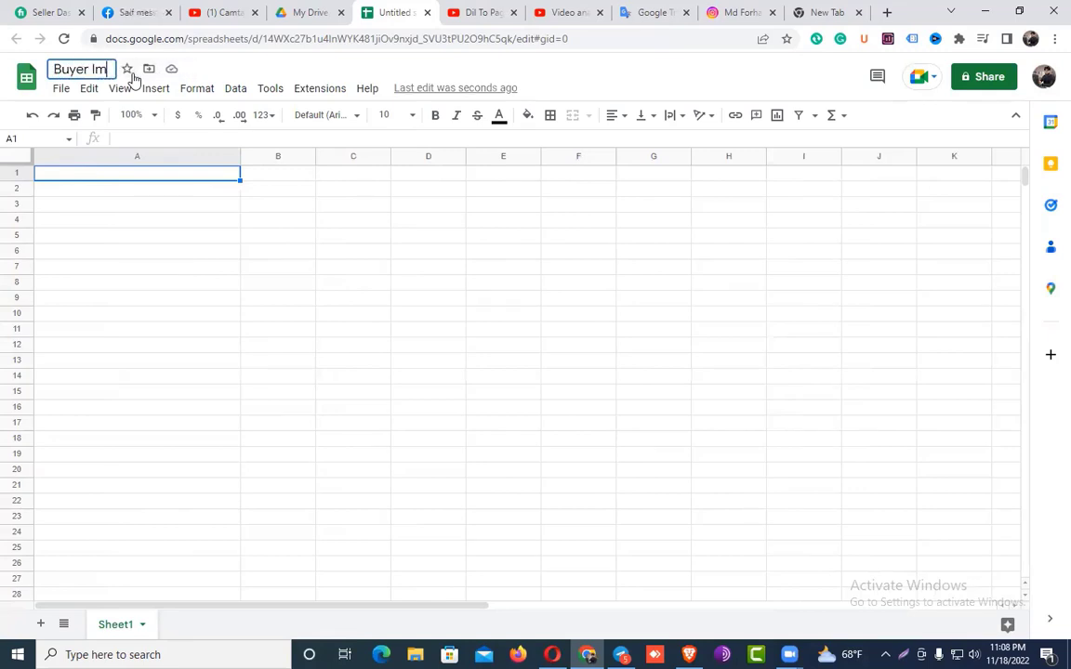
key("BackSpace")
type("nforma")
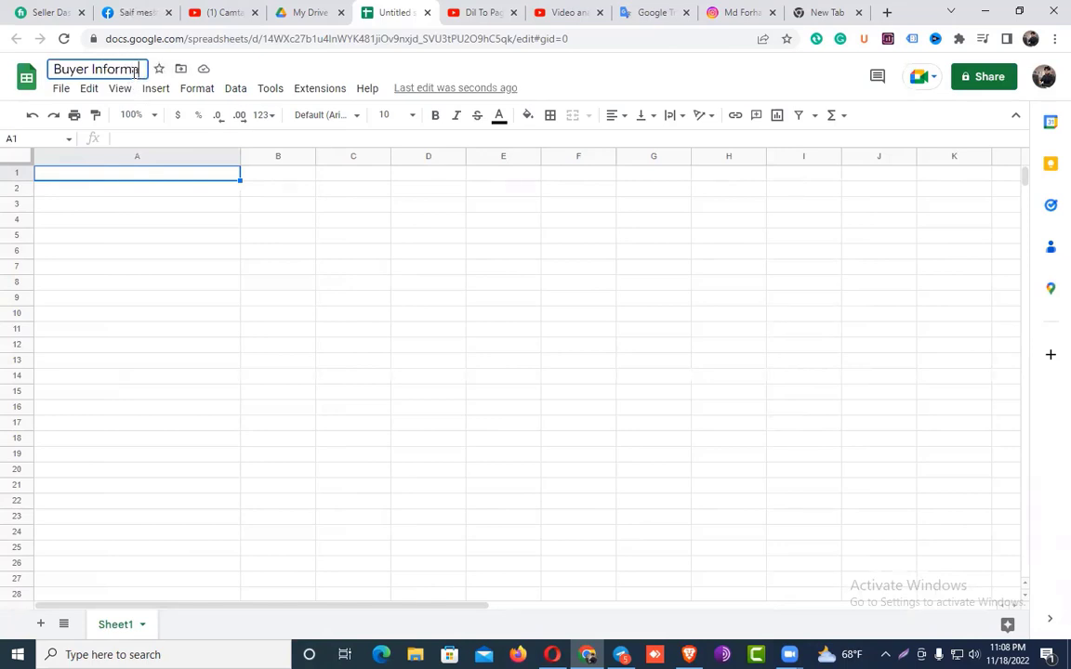
type("tion")
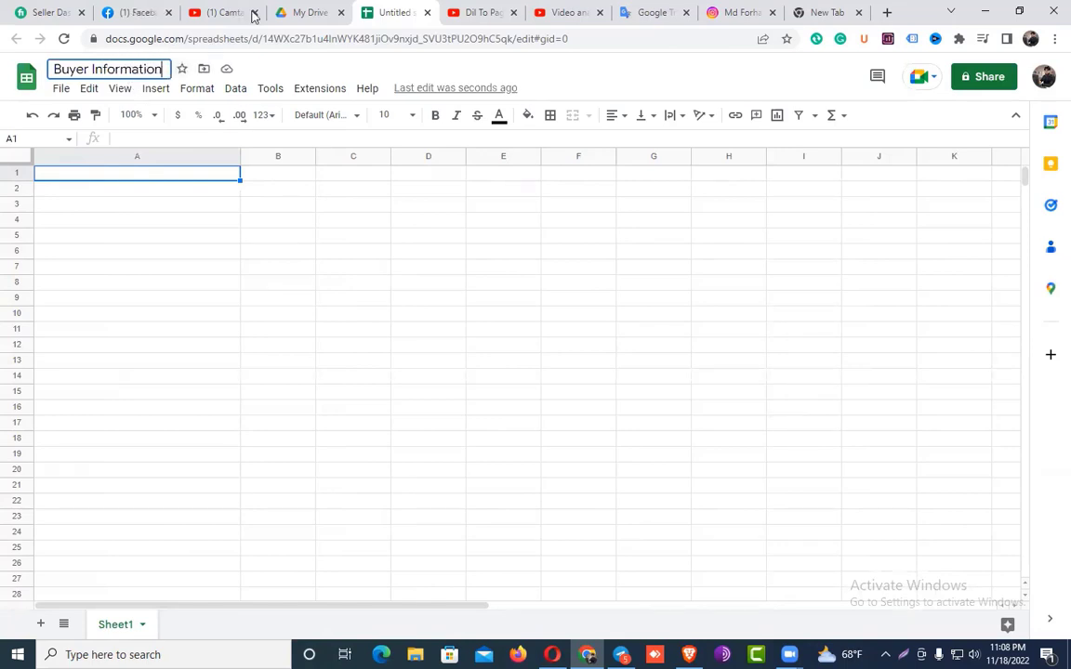
key("Return")
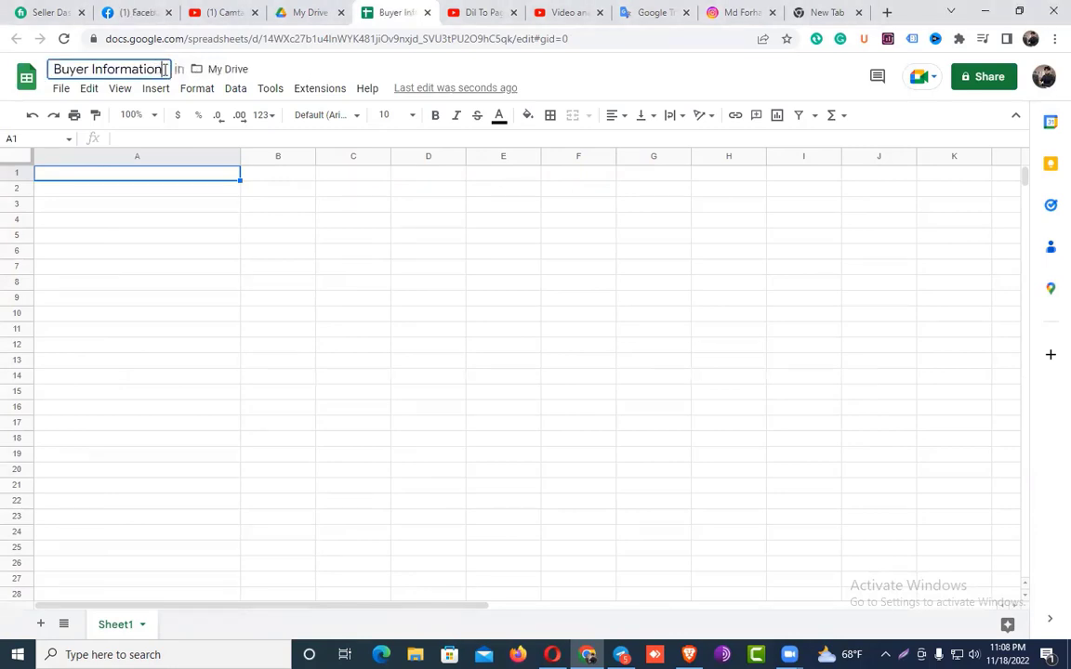
Extend the spreadsheet title to "Buyer Information or Contact Details"
type("or ")
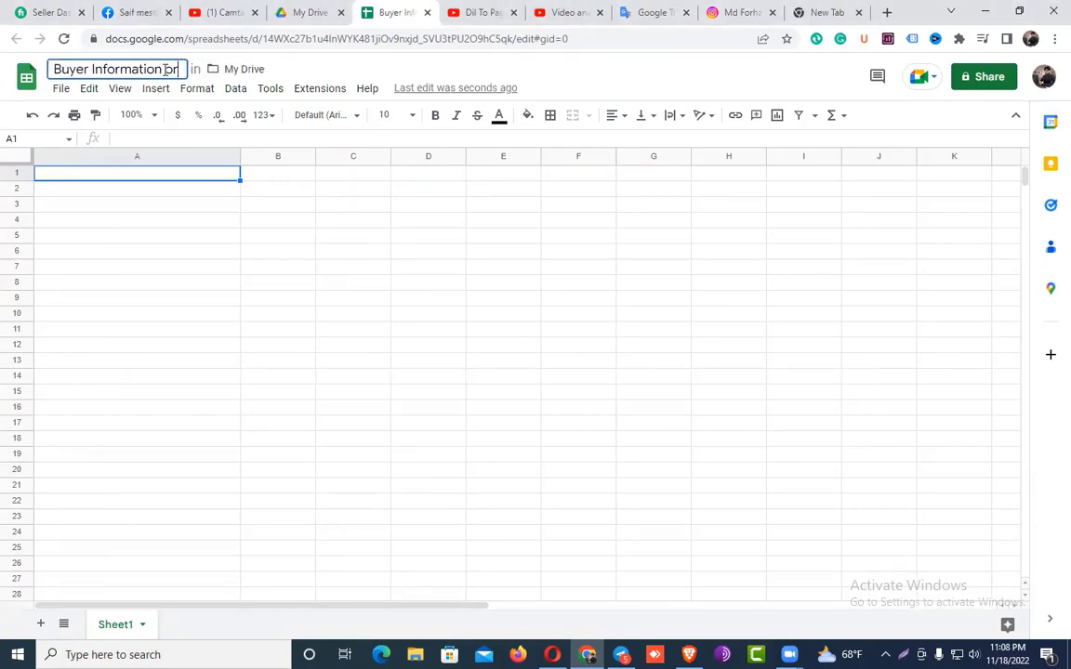
type("Conta")
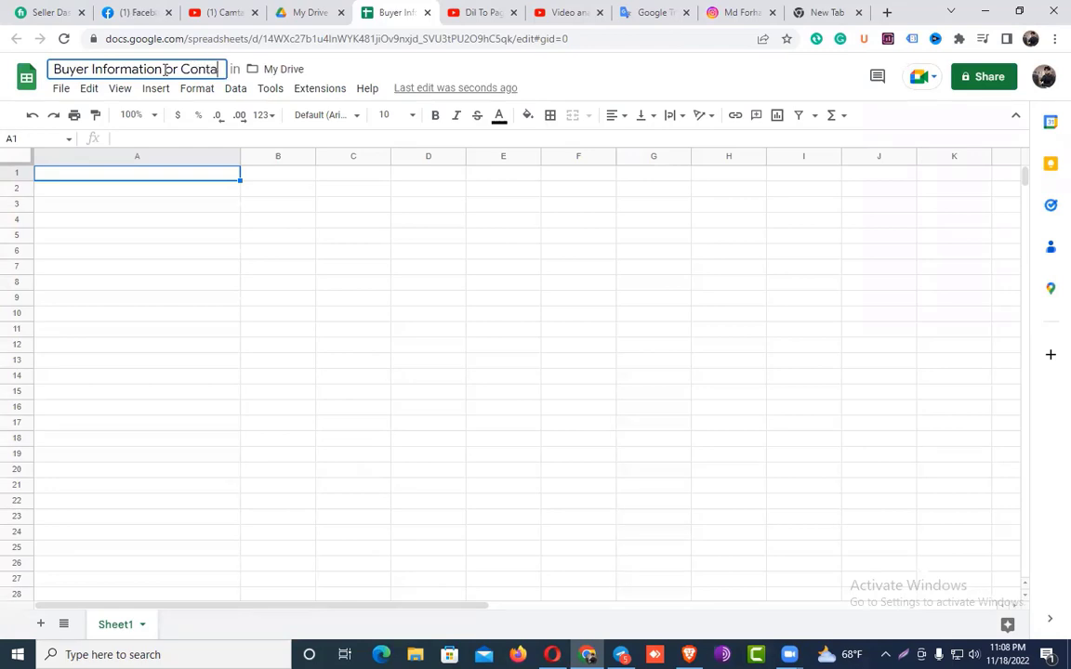
type("ct Details")
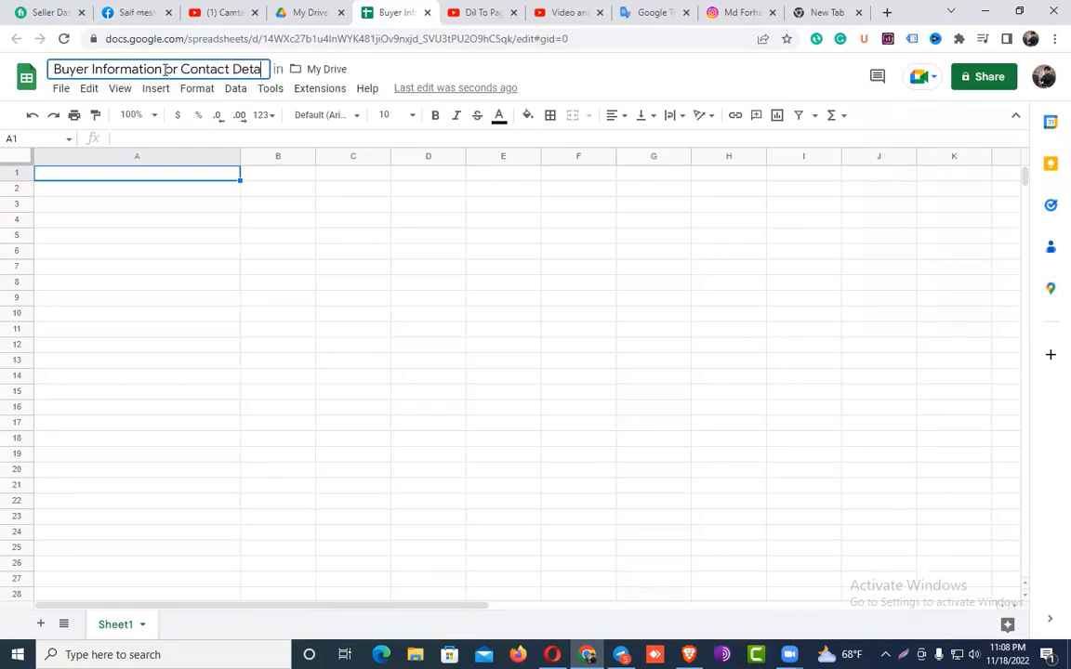
left_click(445, 68)
Enter the headers "Client Name" in A1 and "Gmail" in B1, slightly widening column B
left_click_drag(239, 154, 239, 155)
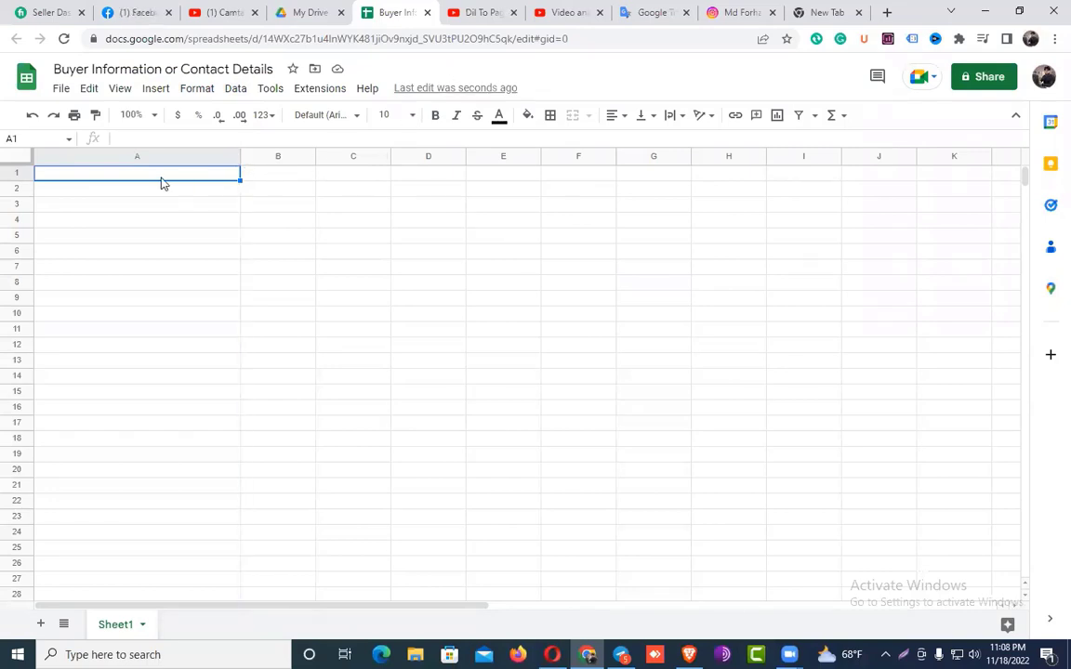
type("Clie")
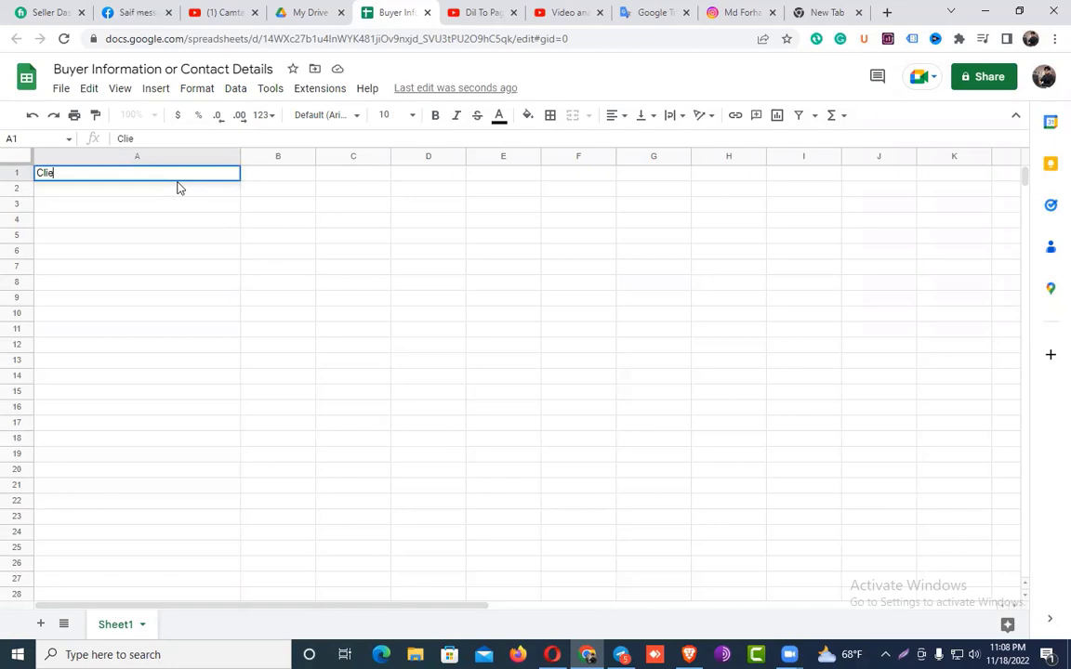
type("nt Name")
key("Tab")
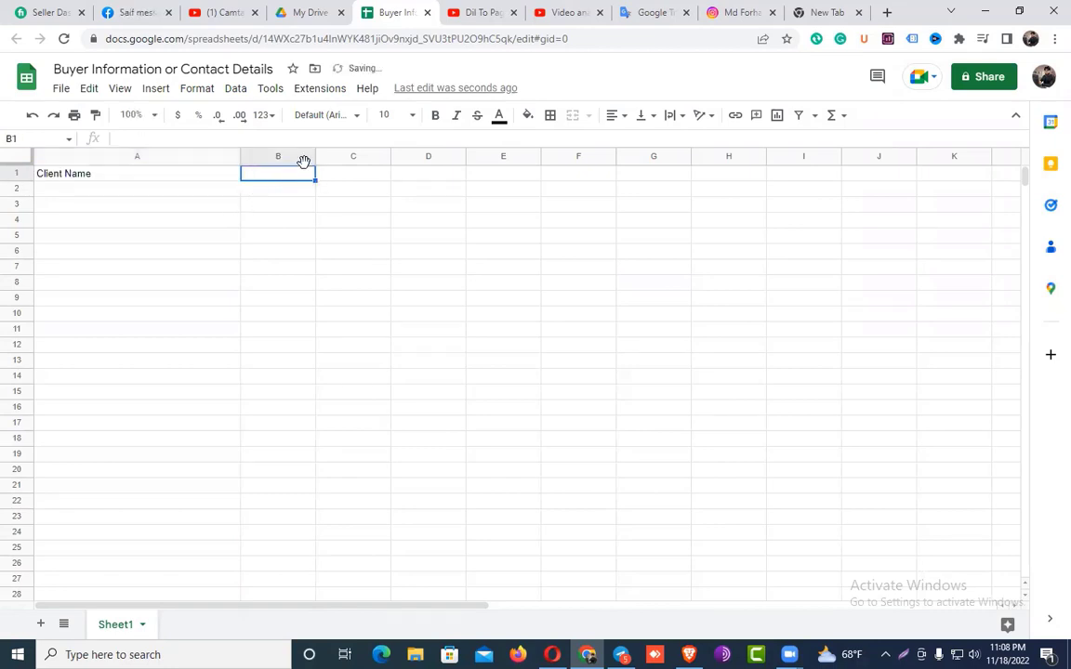
left_click_drag(315, 156, 340, 166)
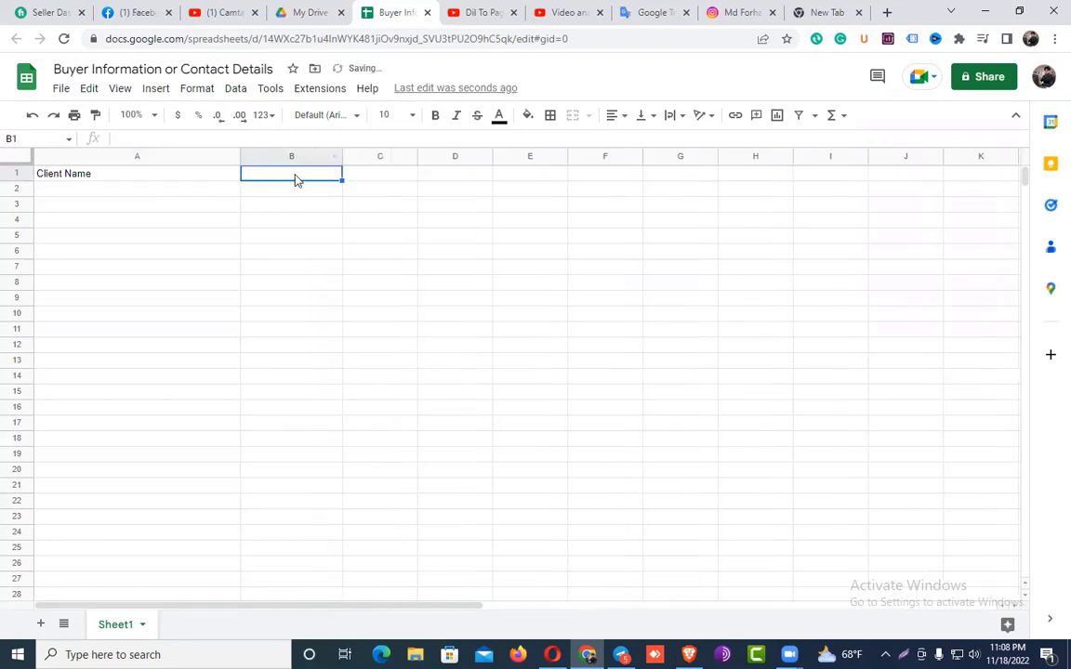
type("G")
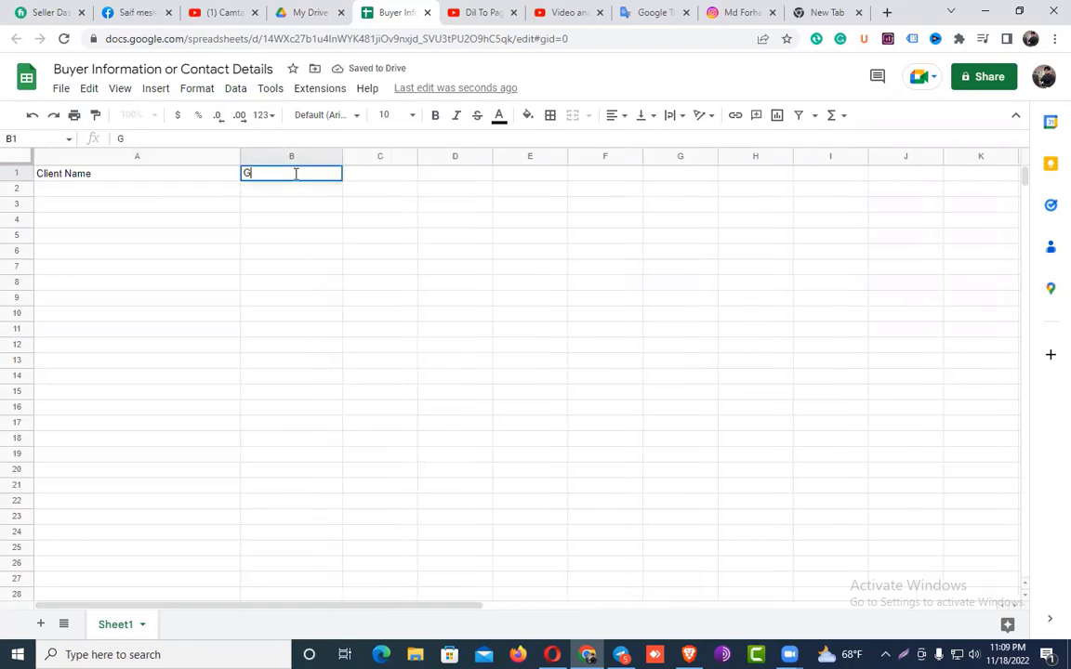
type("mail")
Widen column C and enter the header "C Phone Number" in C1
left_click(379, 175)
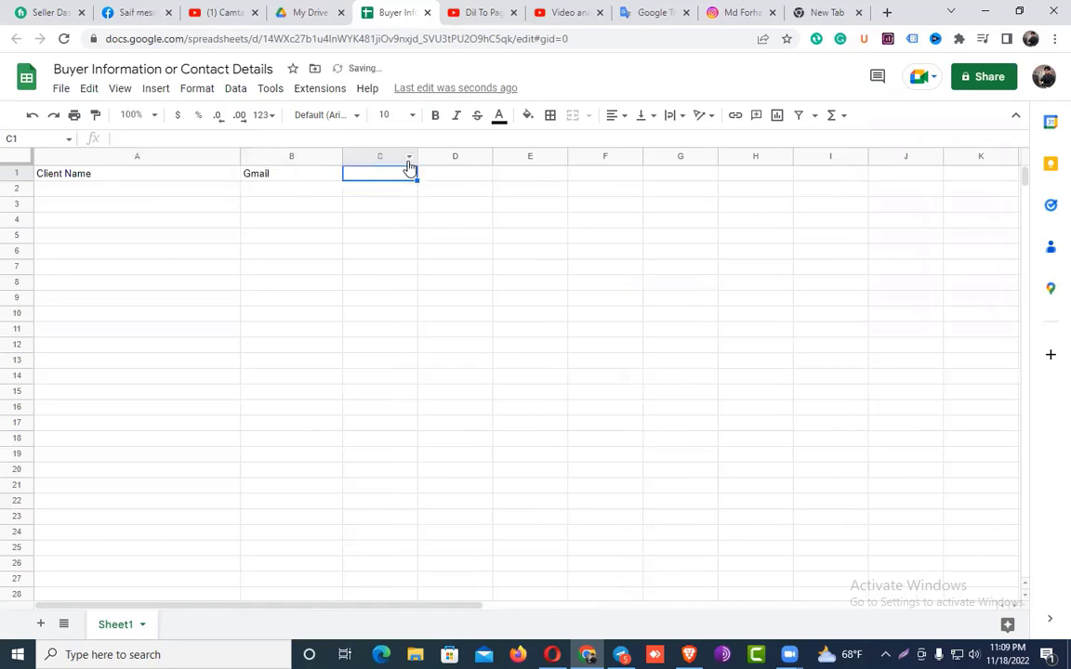
left_click_drag(414, 159, 468, 181)
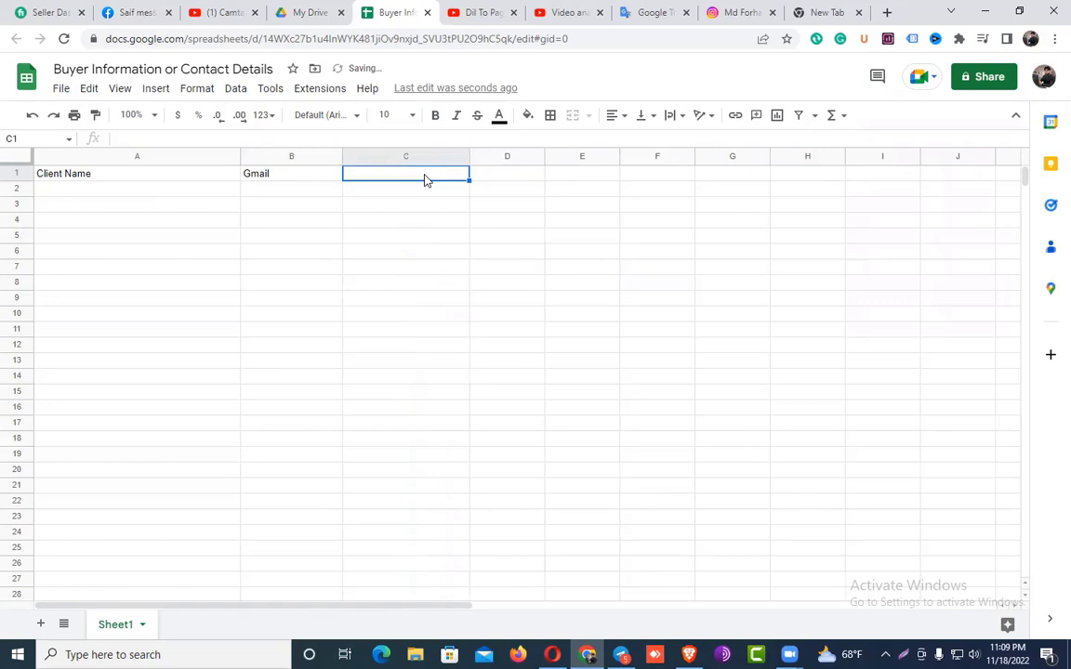
type("C Phone Num")
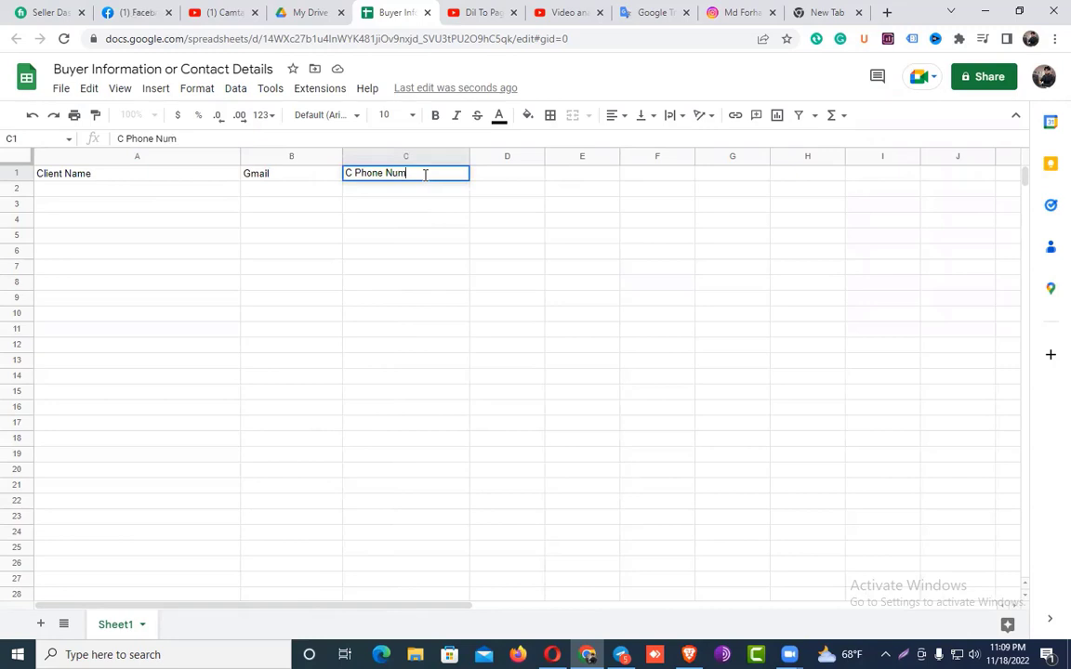
type("ber")
Widen column D and enter the header "C Fb Link" in D1
left_click(499, 176)
left_click_drag(545, 156, 596, 165)
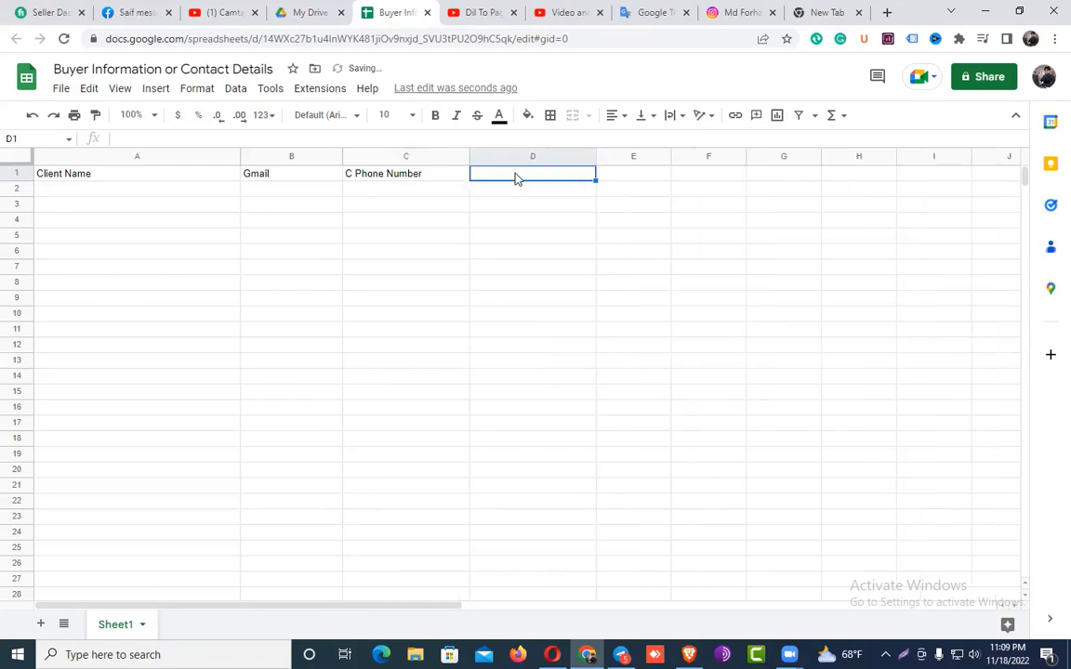
type("Fb")
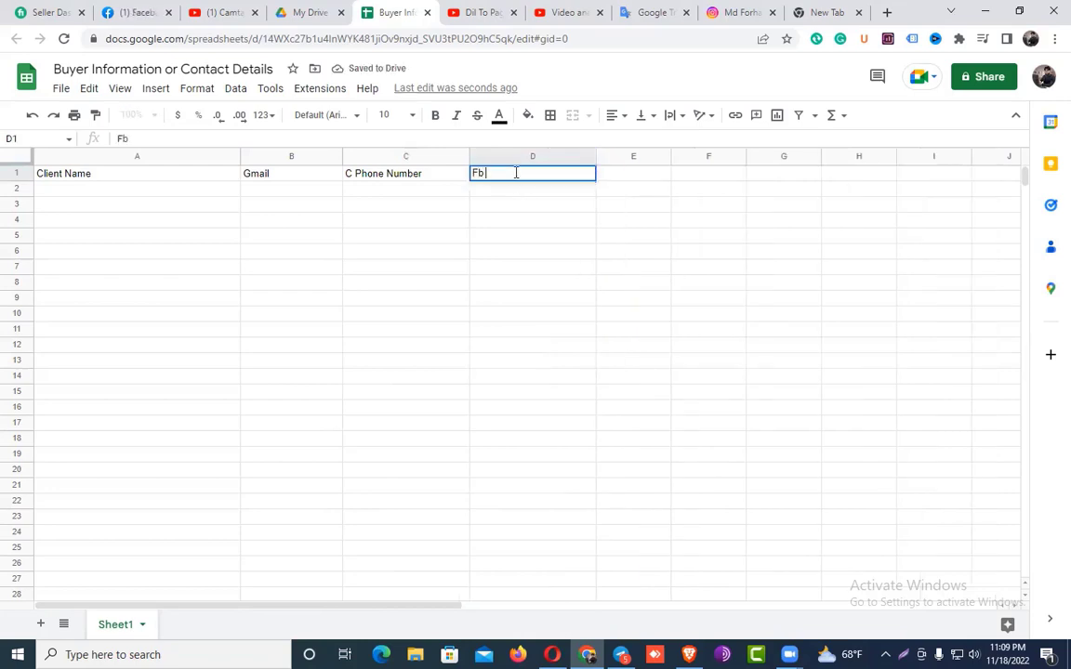
type(" Link")
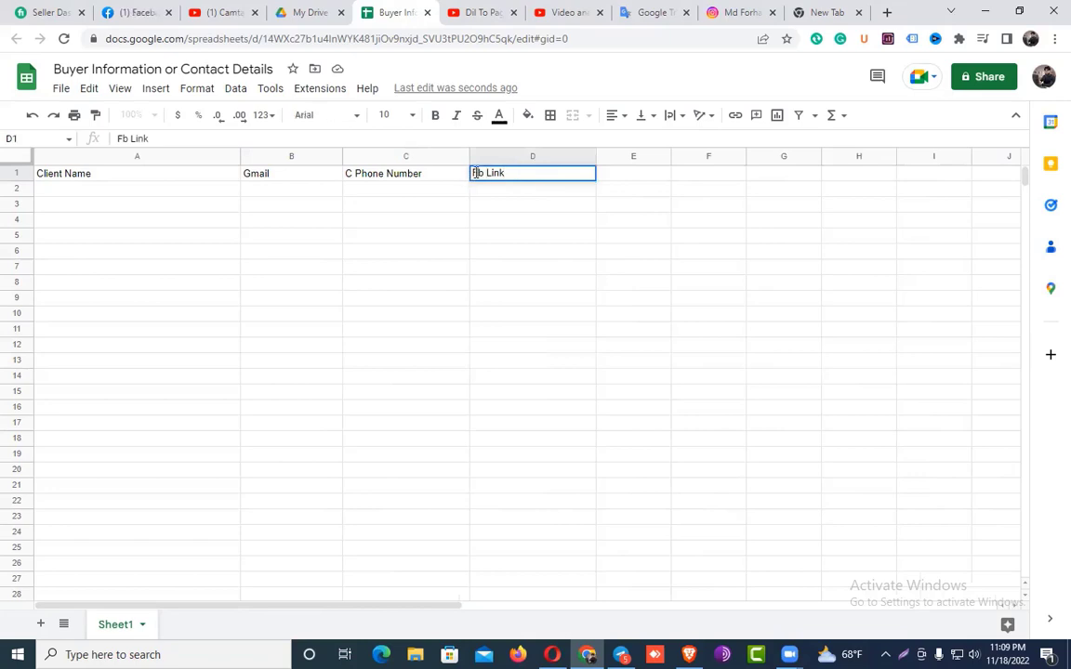
key("Home")
type("C")
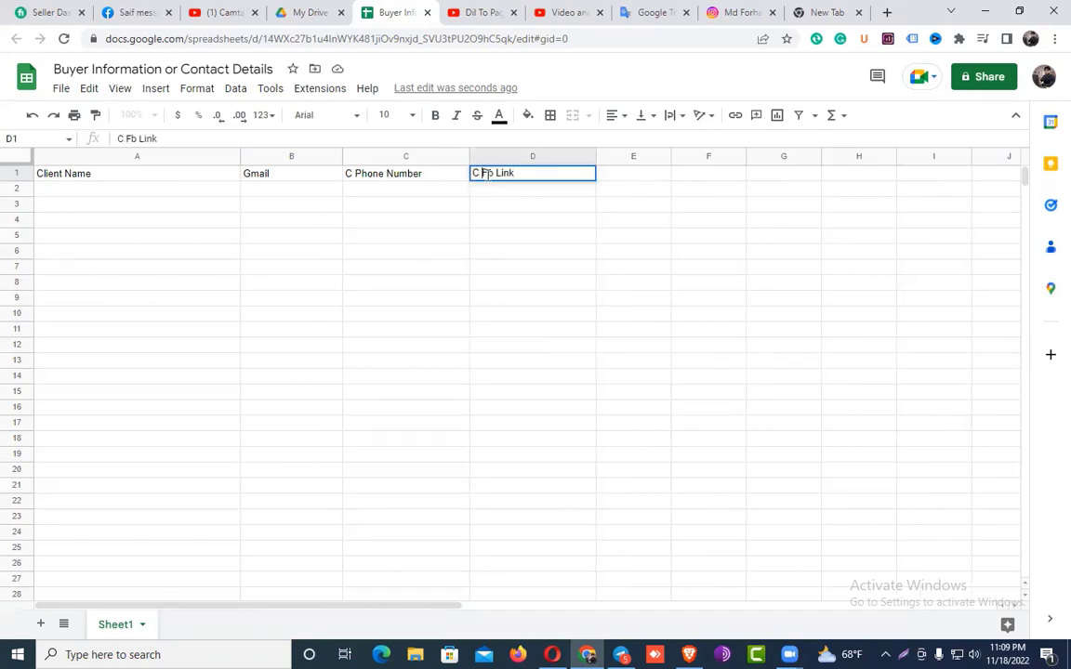
Widen columns E and F and enter the headers "C IG Link" in E1 and "C T Link" in F1
left_click(638, 176)
left_click_drag(672, 160, 733, 169)
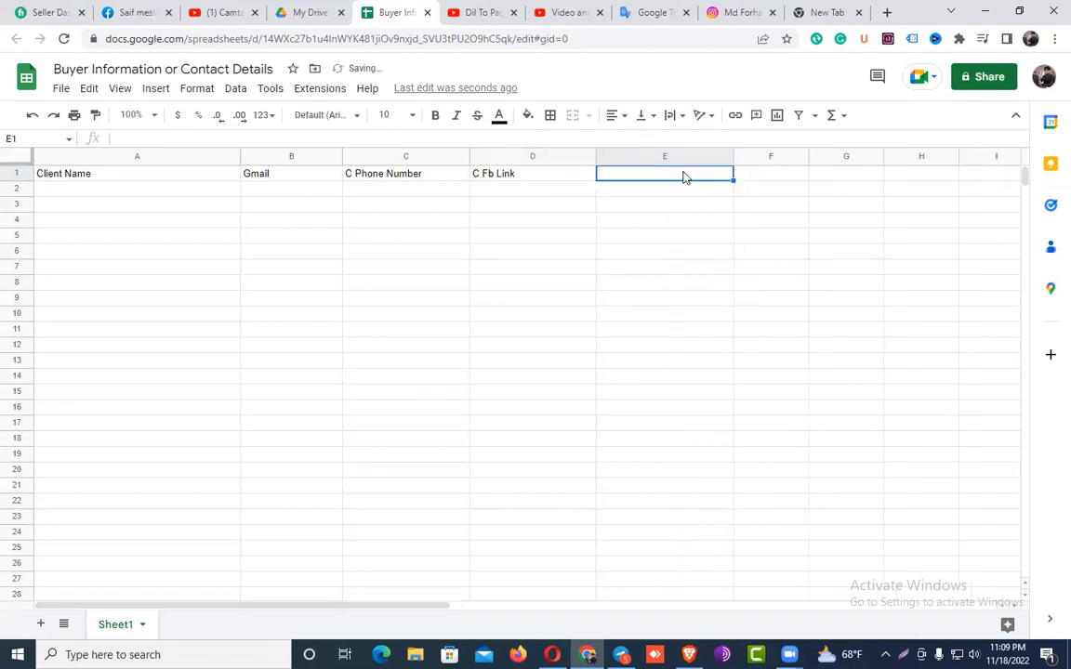
type("C ")
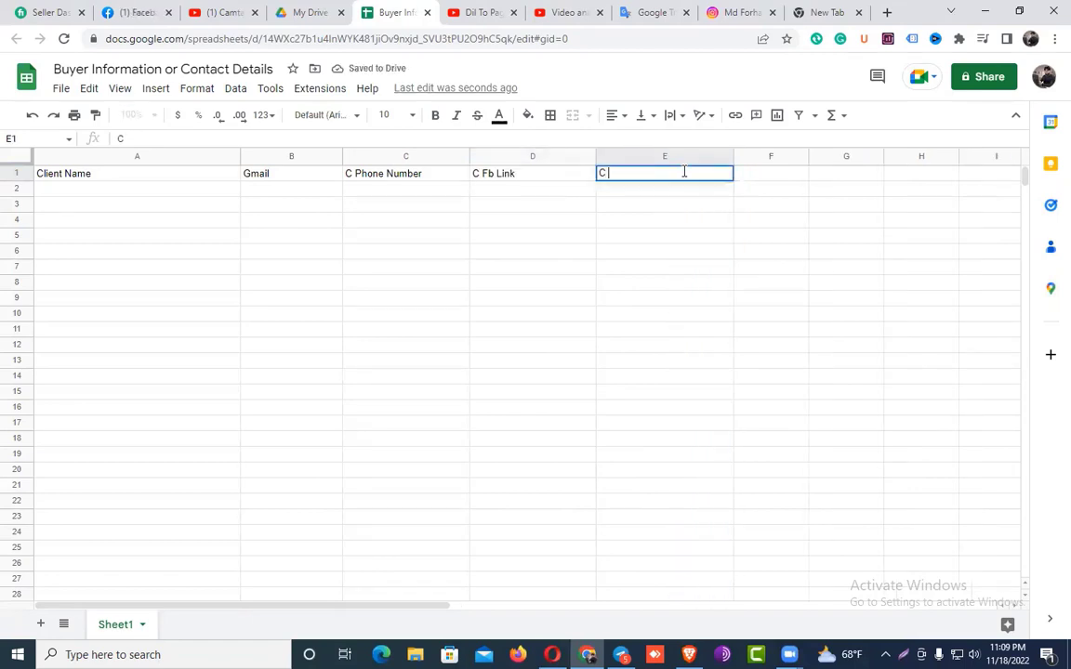
type("IG Link")
left_click(766, 176)
left_click_drag(813, 156, 863, 158)
type("C T Link")
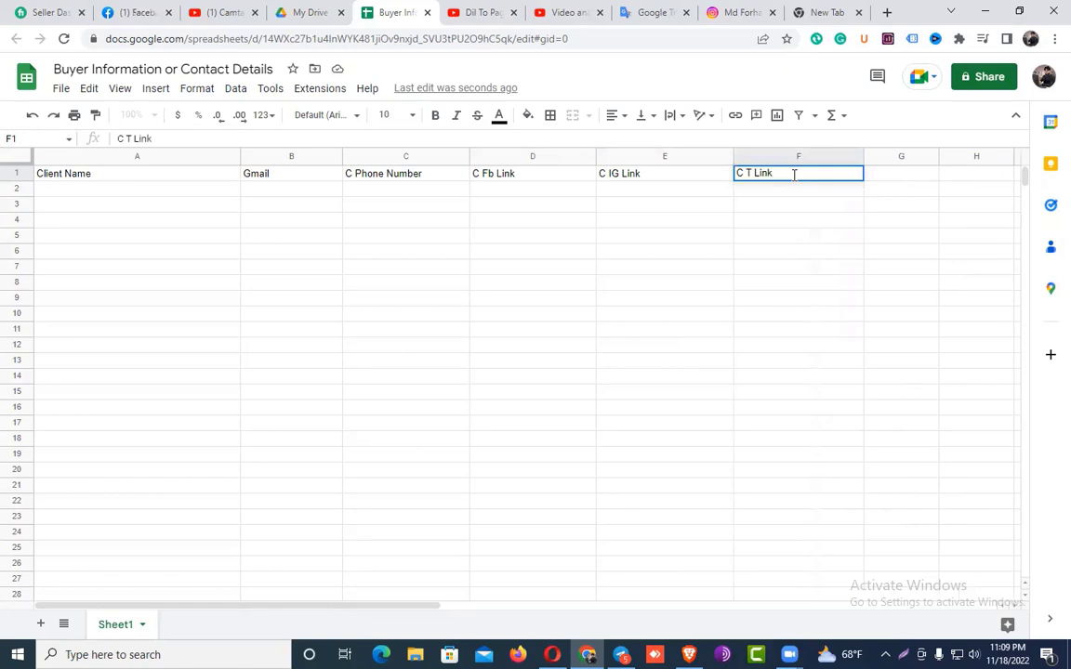
Widen column G and enter the header "Linkedin" in G1
left_click(893, 175)
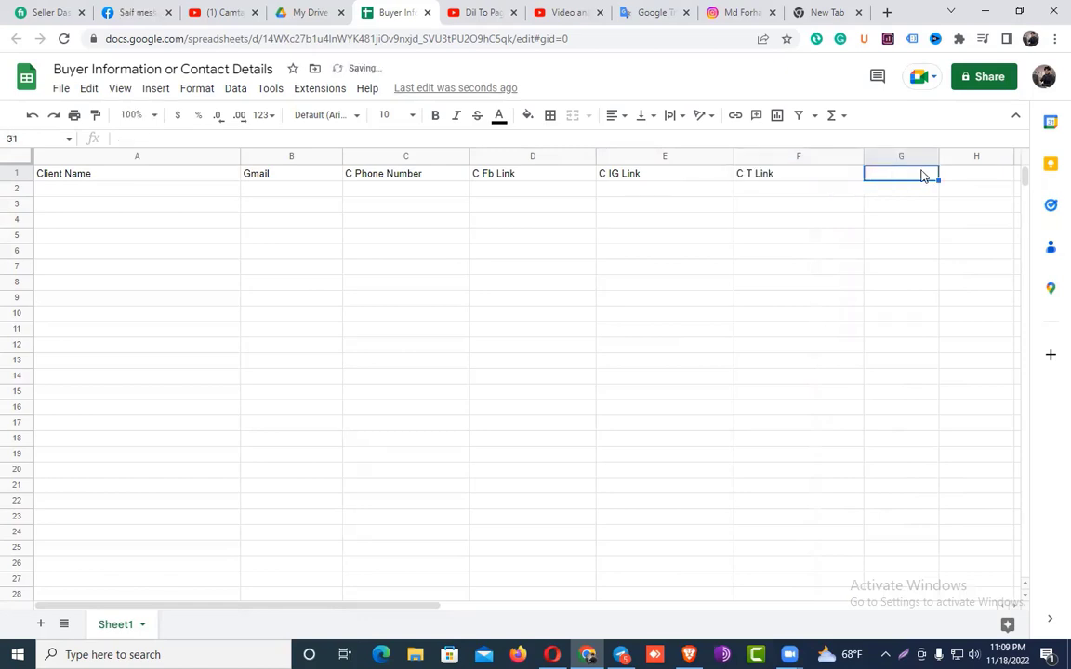
left_click_drag(938, 160, 1007, 162)
type("Linkedin")
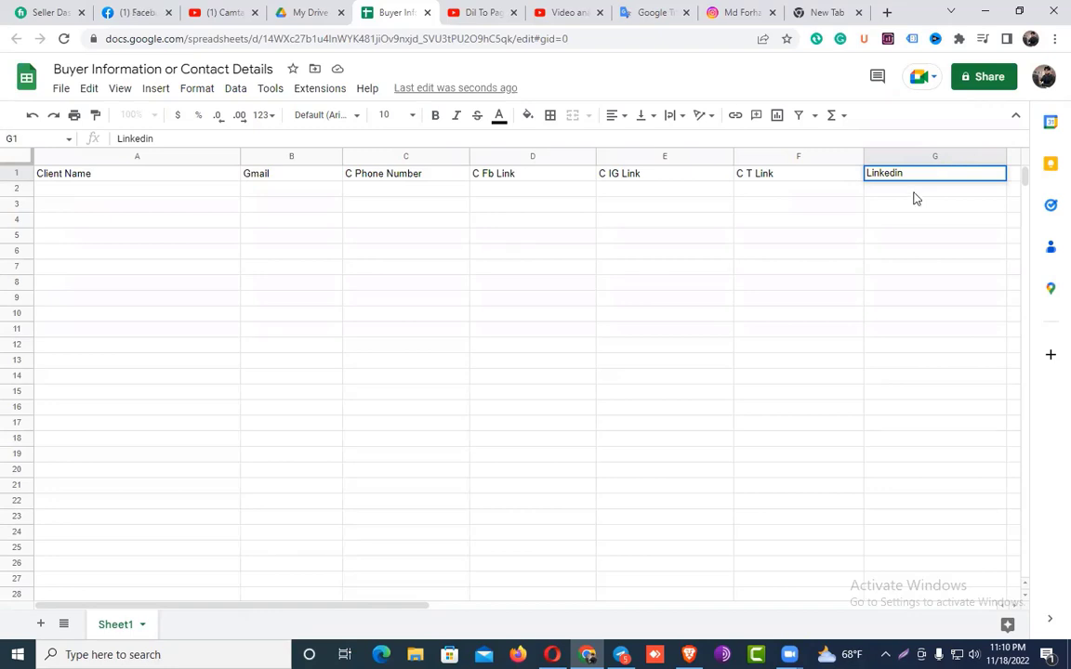
key("Return")
Narrow the Client Name column by about a quarter and select cell A2 below its header
left_click(930, 174)
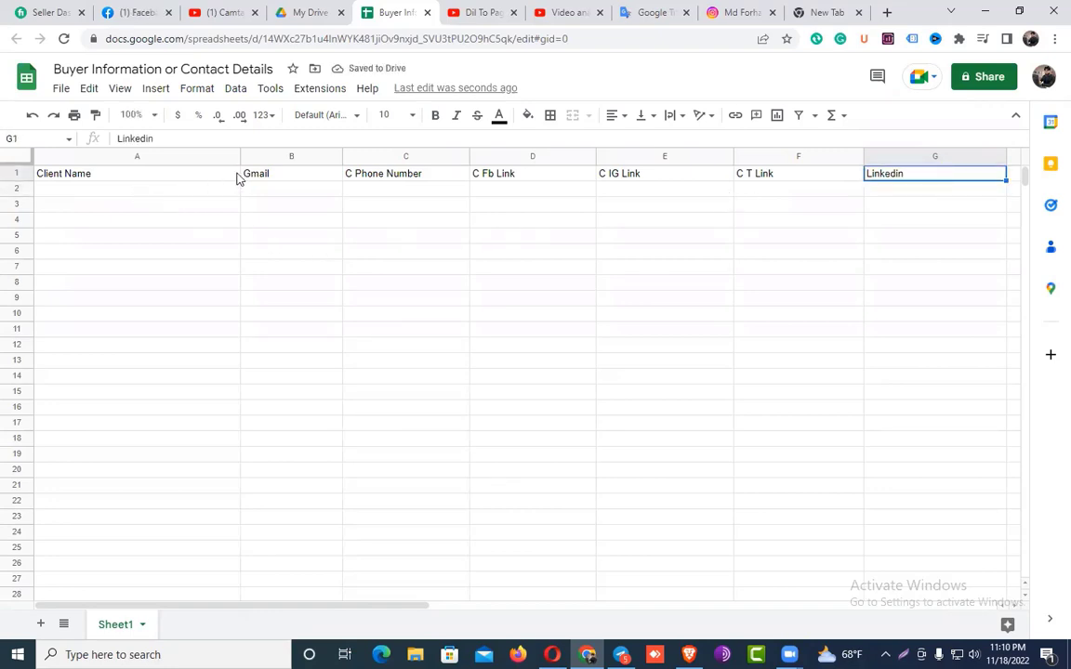
left_click_drag(239, 158, 185, 158)
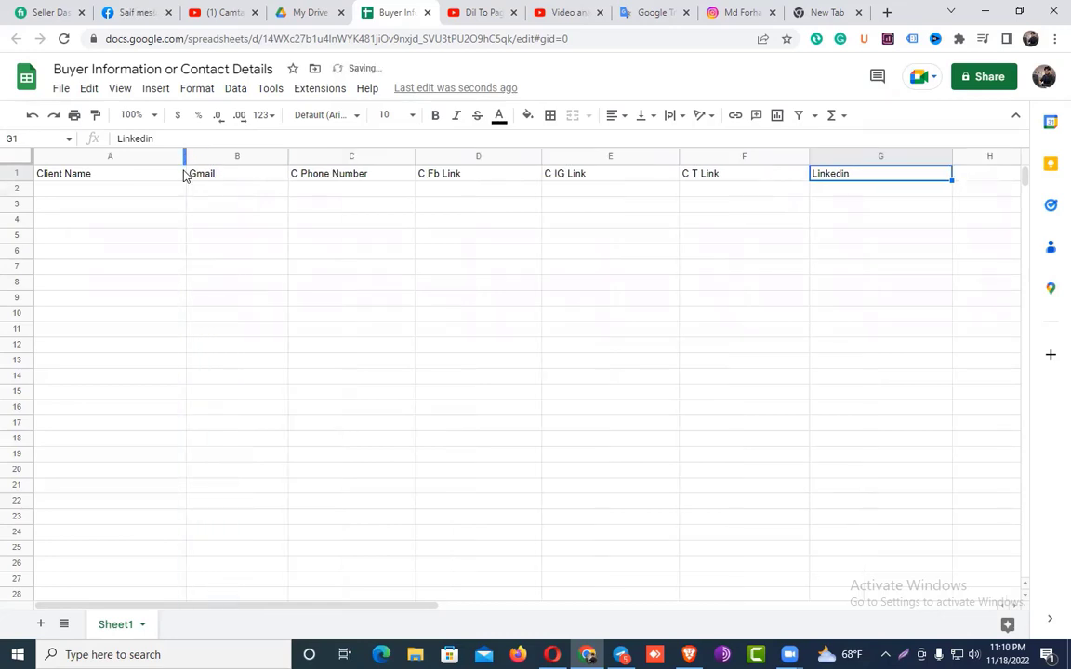
left_click(154, 191)
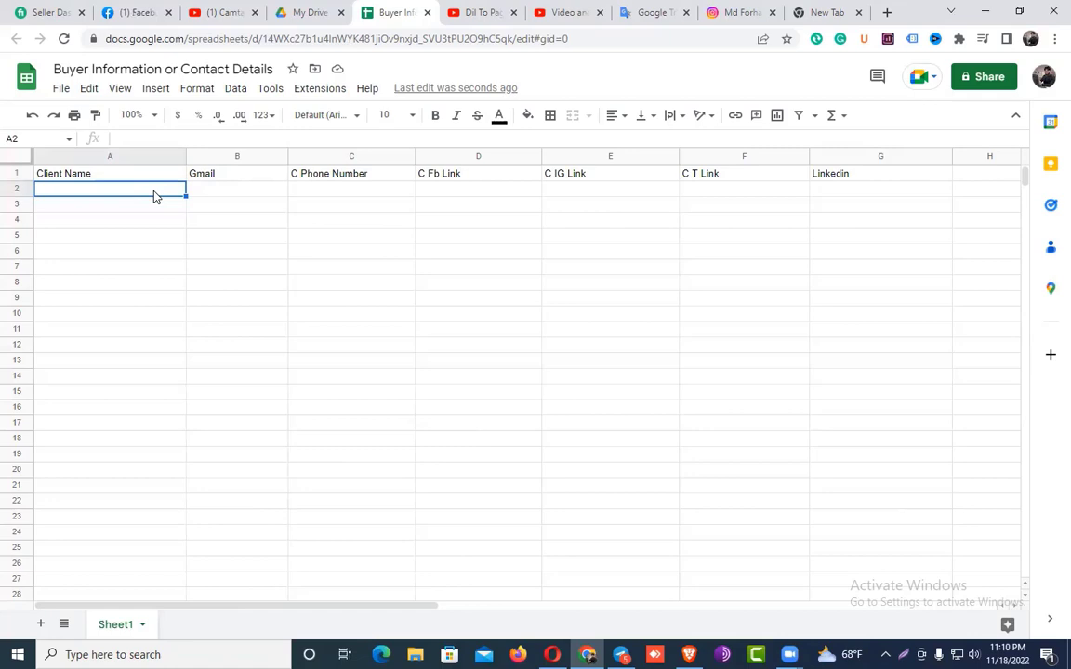
Switch to the empty New Tab page and open amazon.com
left_click(234, 193)
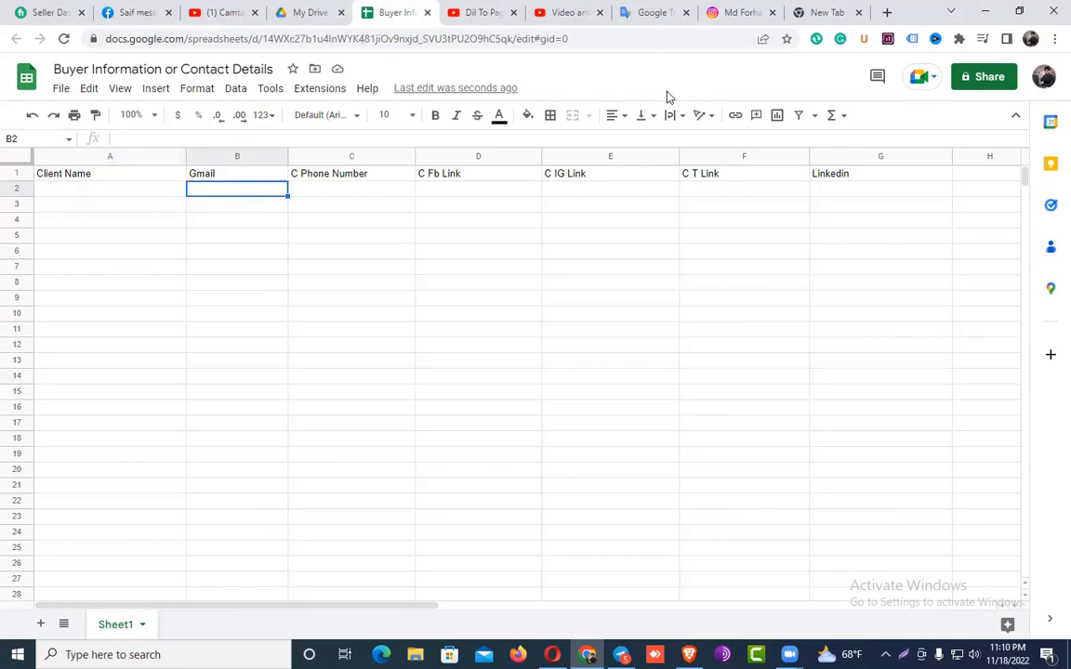
left_click(809, 14)
type("a")
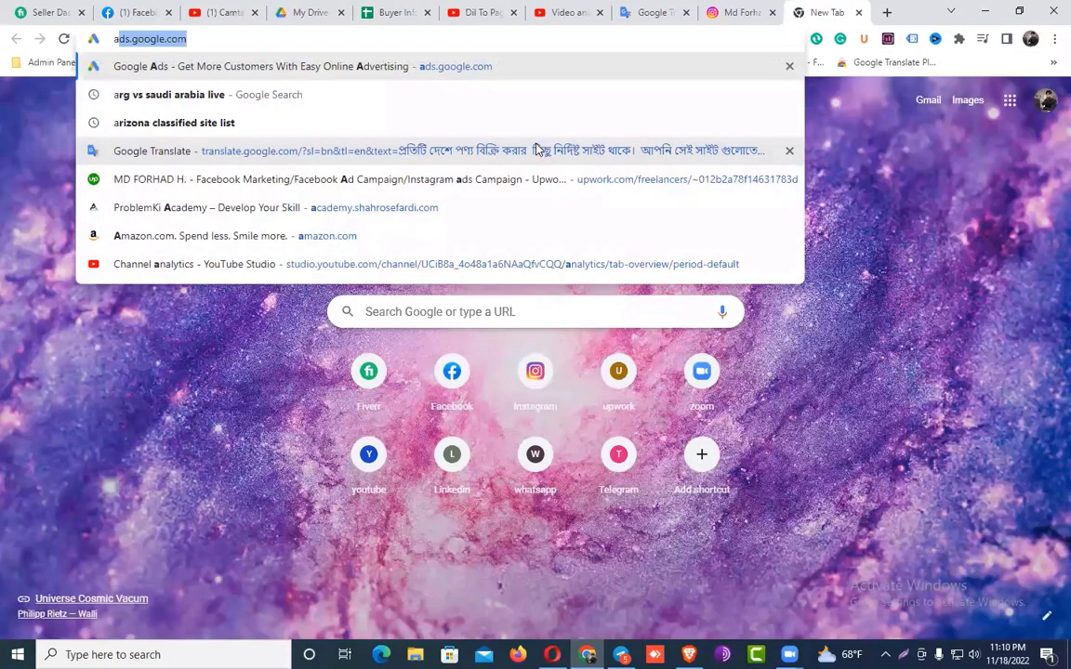
type("mazo")
key("Return")
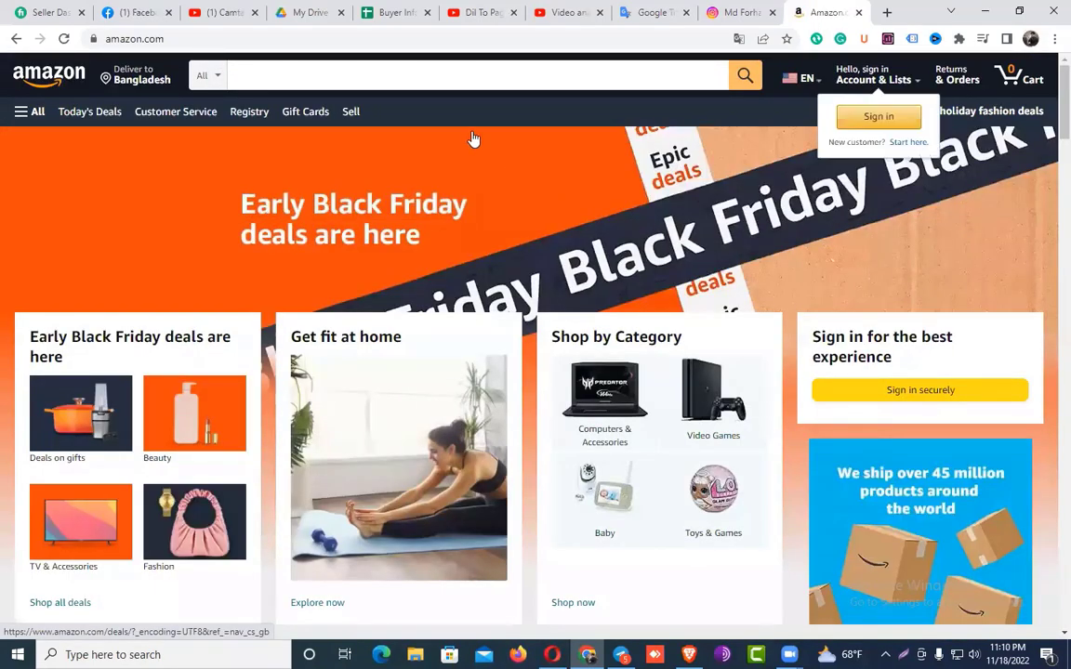
Search Amazon for books across all departments
left_click(343, 81)
type("bo")
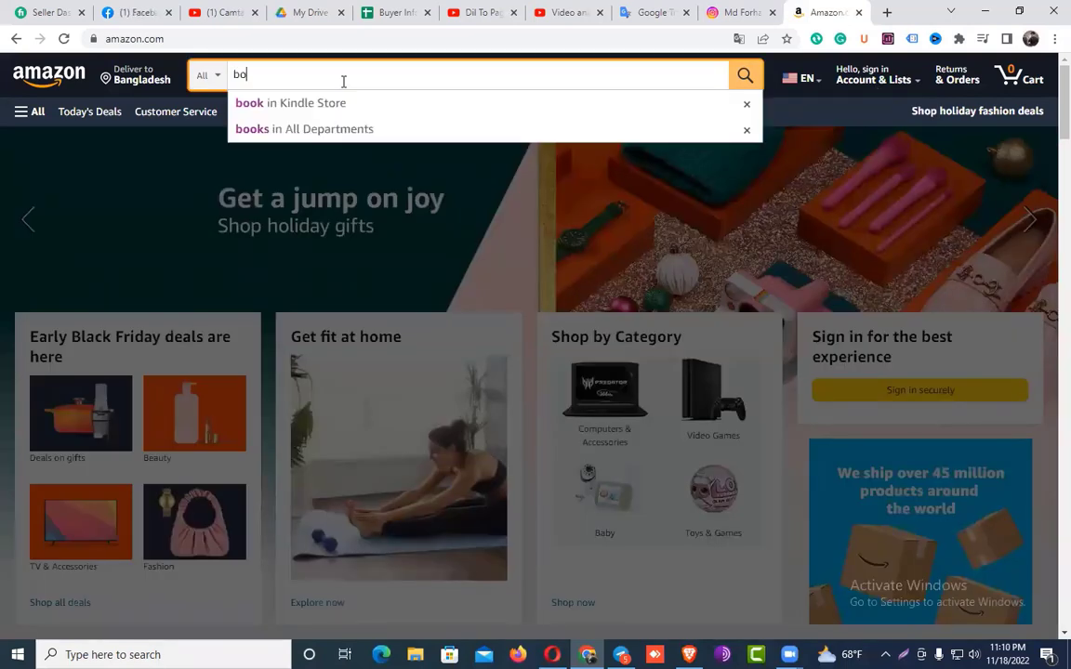
type("oks")
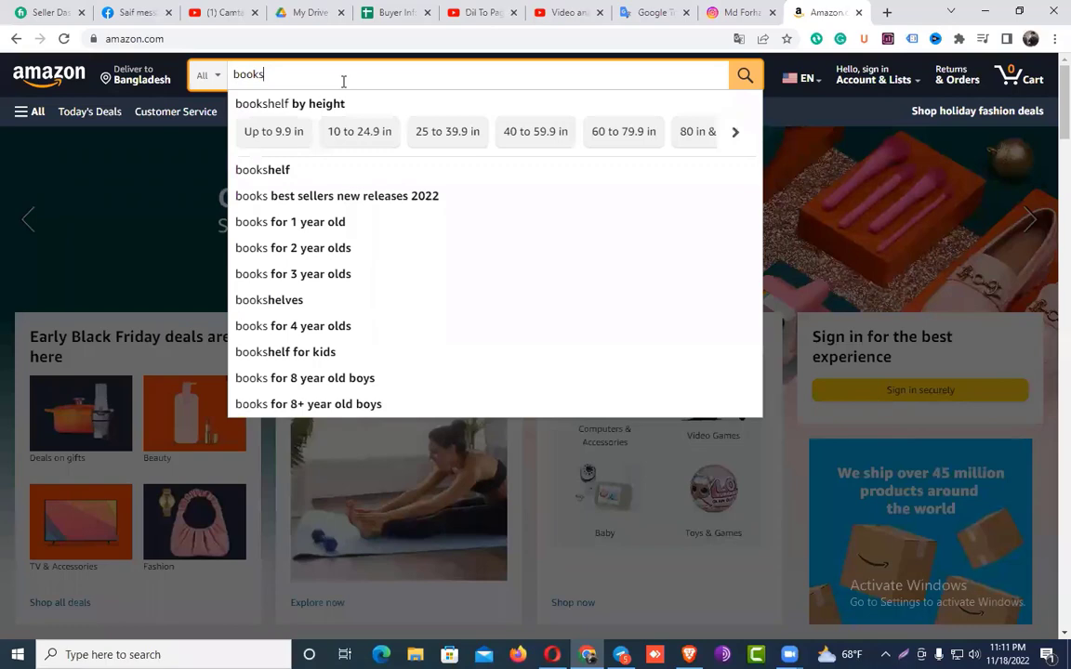
key("BackSpace")
key("Return")
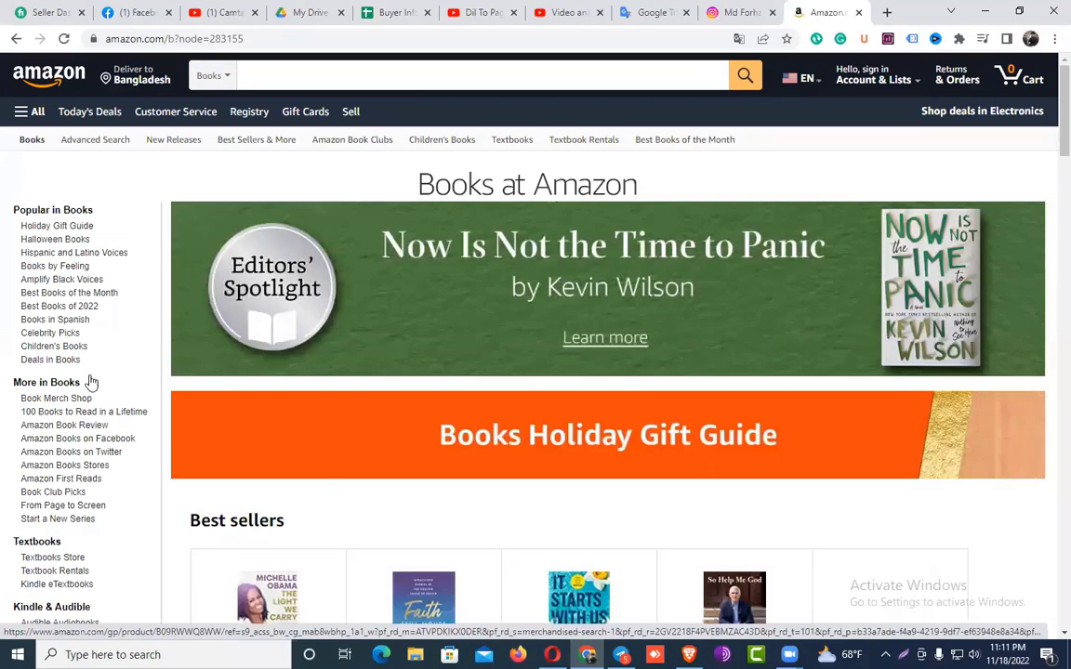
Open the Children's Books category and filter it to the age range Ages 9 to 12
scroll(85, 381, "down", 2)
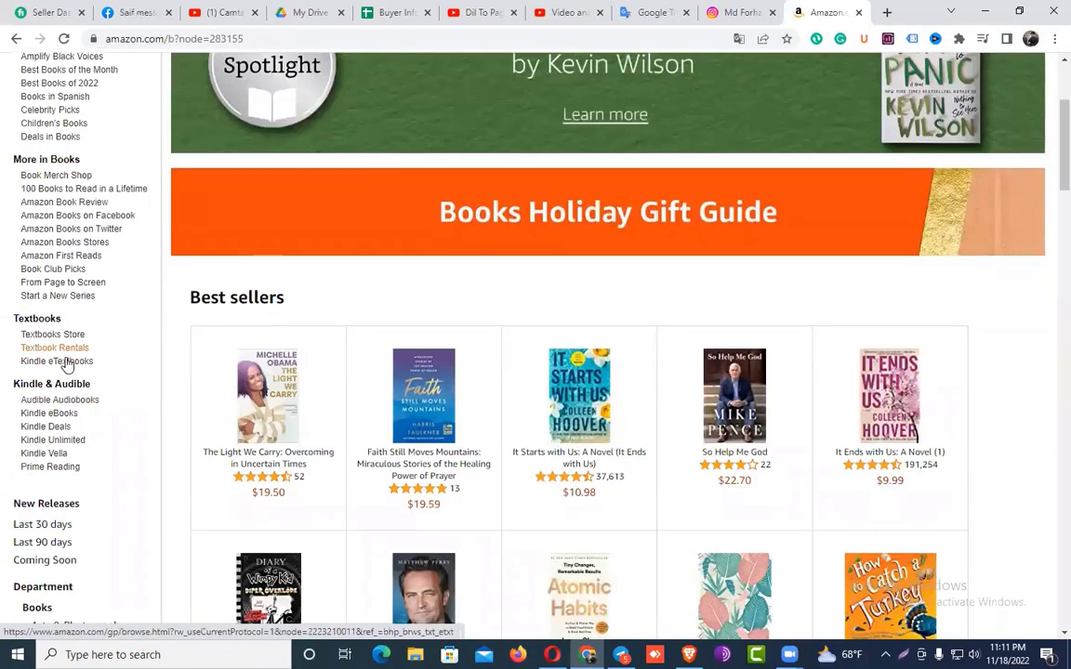
scroll(68, 370, "up", 2)
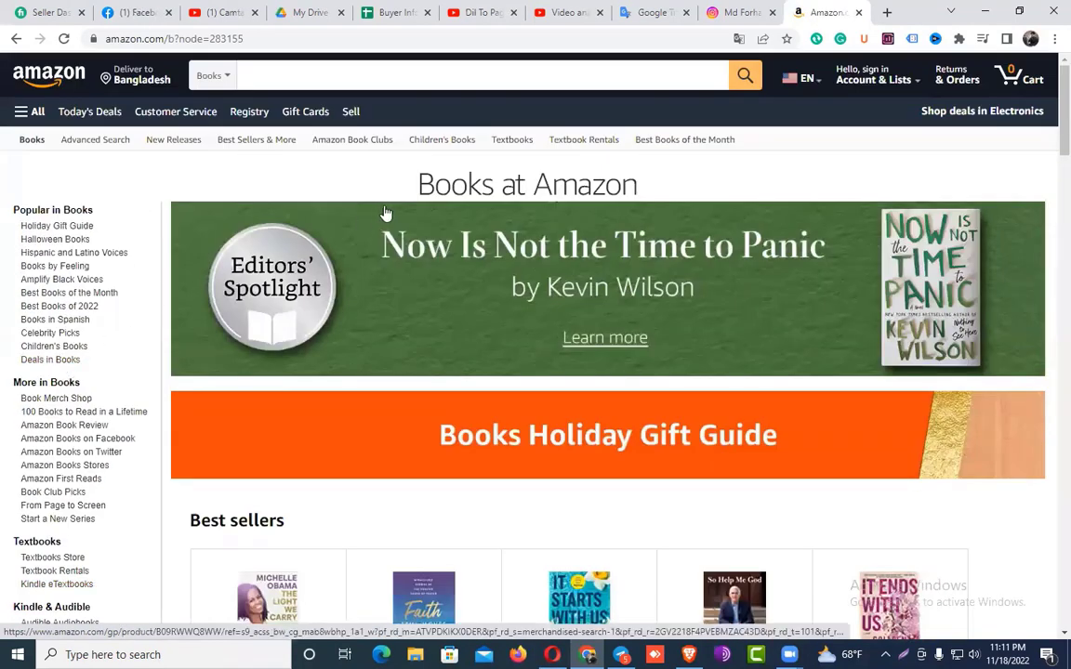
left_click(71, 350)
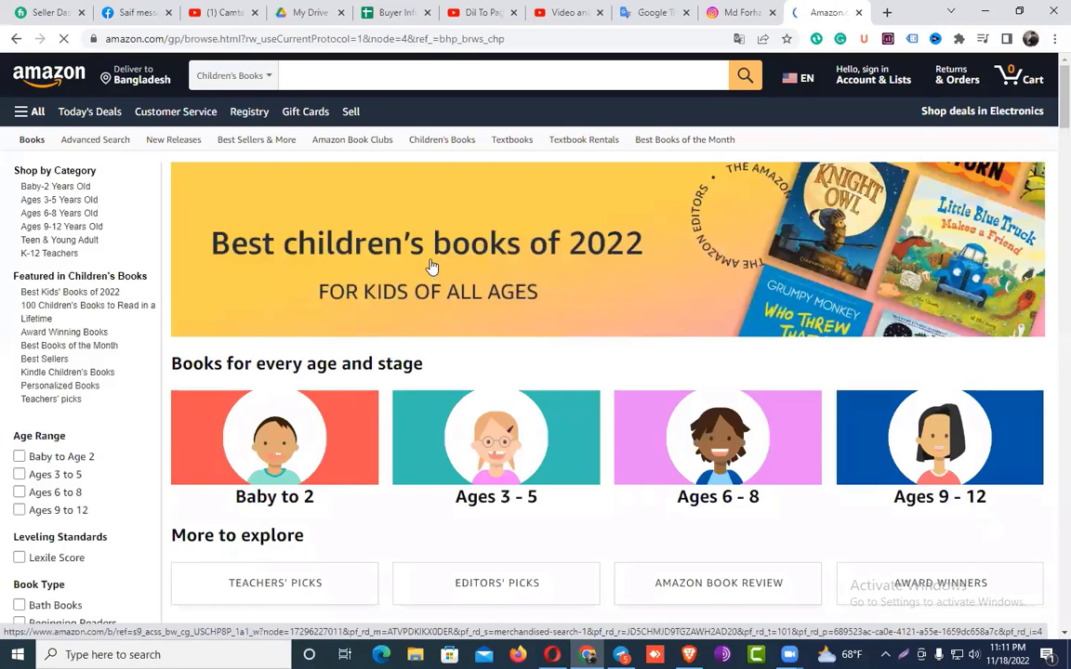
scroll(90, 363, "down", 4)
left_click(21, 288)
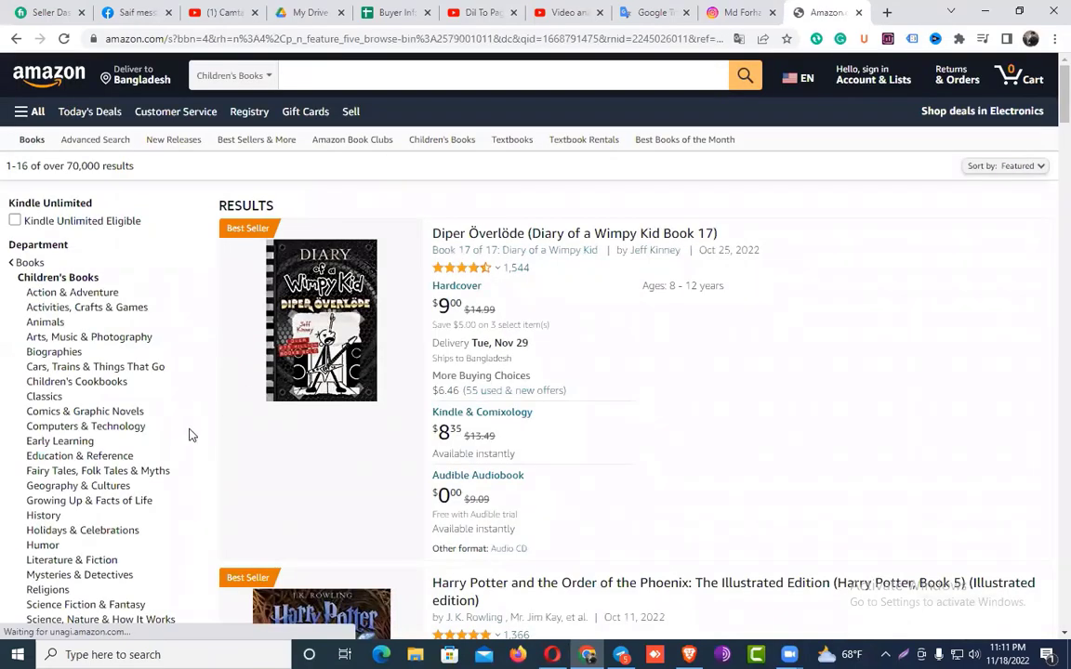
Filter the children's book results to new releases from the last 30 days
scroll(205, 432, "down", 6)
scroll(149, 445, "up", 1)
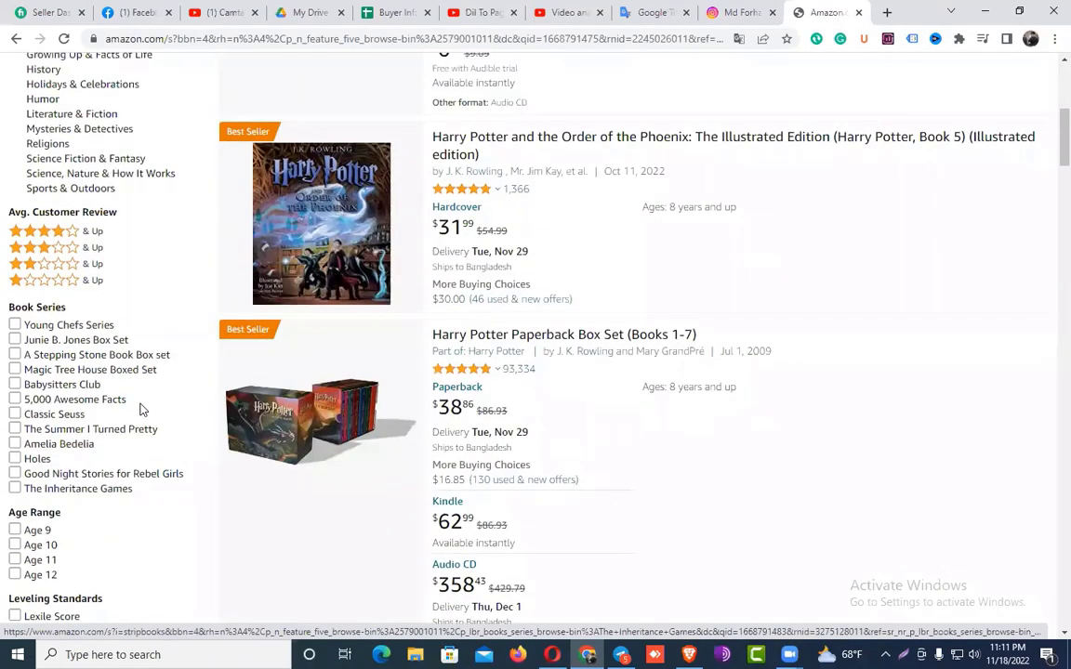
scroll(142, 409, "down", 2)
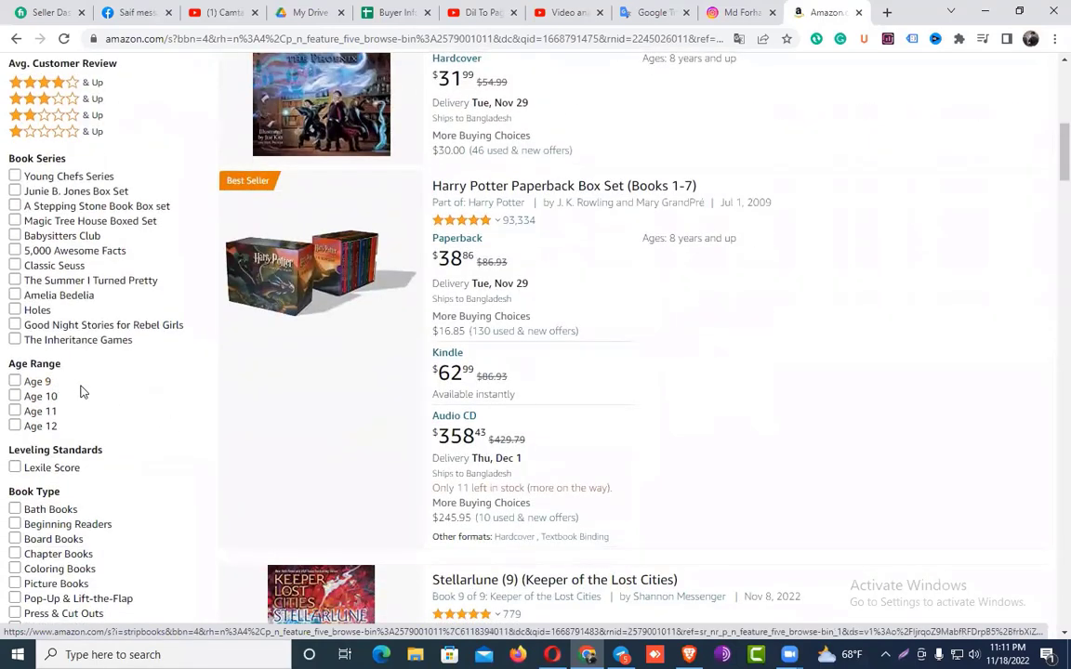
scroll(81, 392, "down", 1)
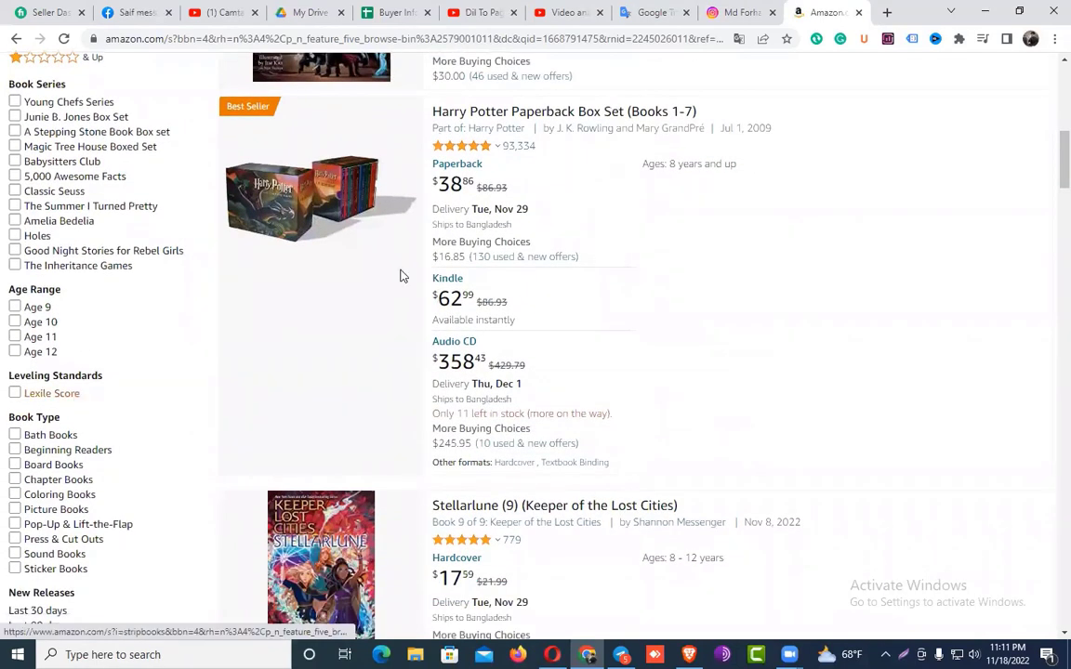
scroll(402, 276, "down", 1)
scroll(115, 365, "down", 2)
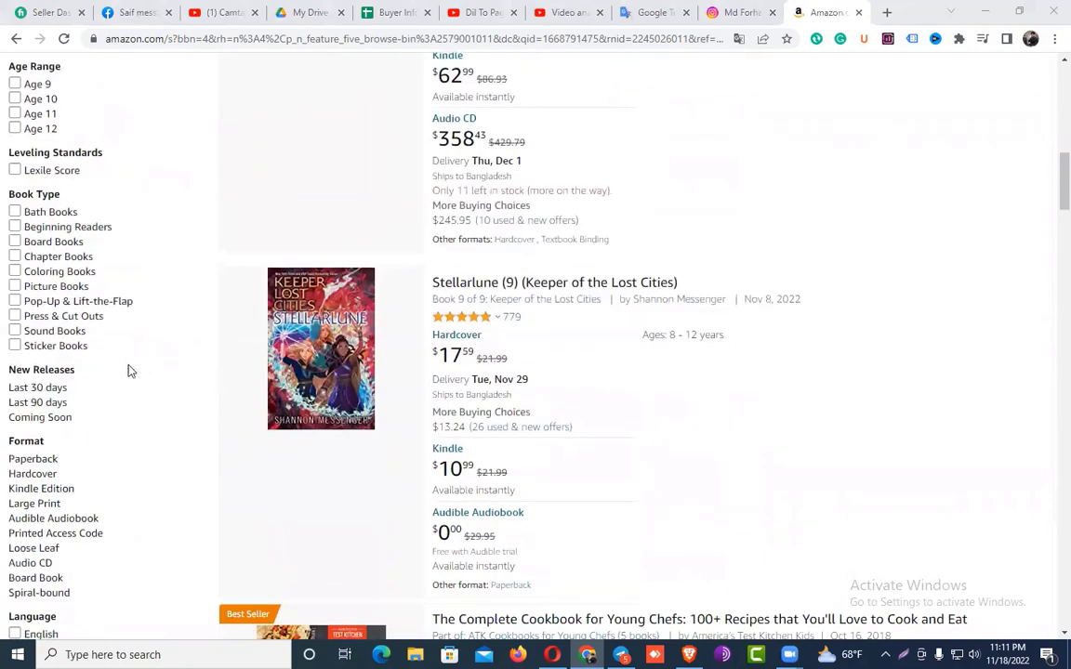
left_click(47, 389)
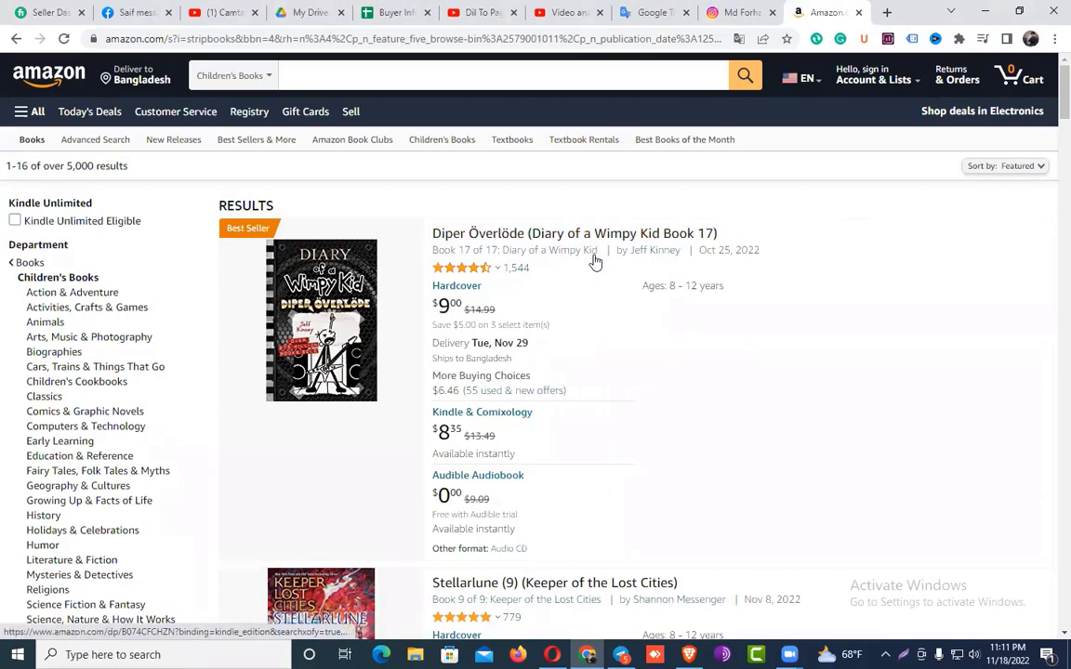
Open the product page of "Sweet Valley Twins: Best Friends" in a new browser tab
scroll(577, 285, "down", 5)
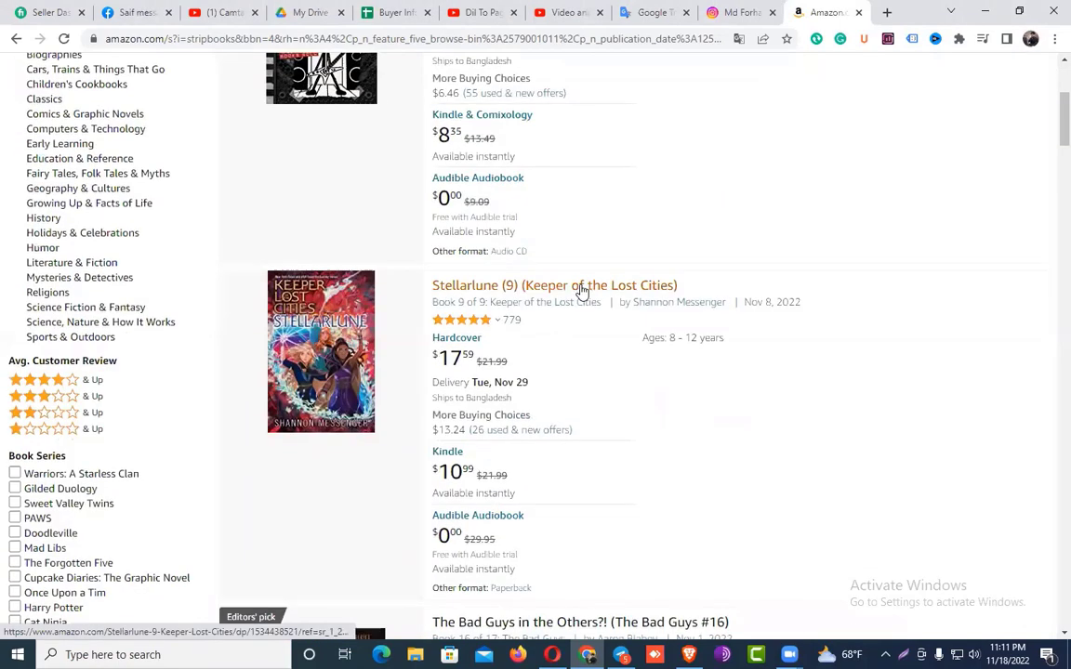
scroll(577, 311, "down", 6)
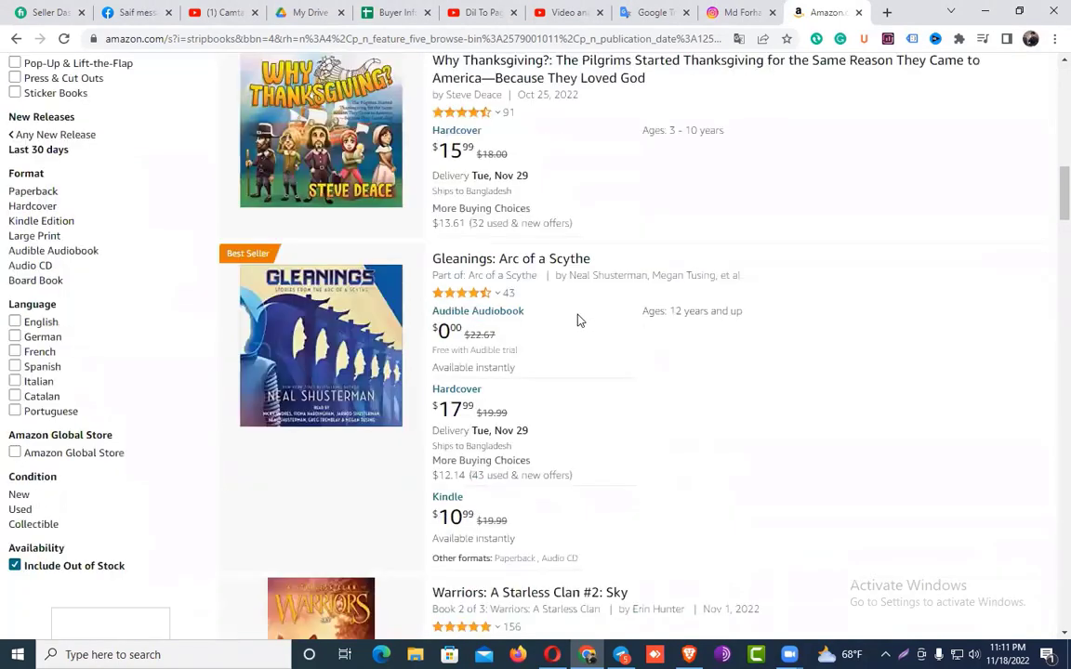
scroll(577, 321, "down", 2)
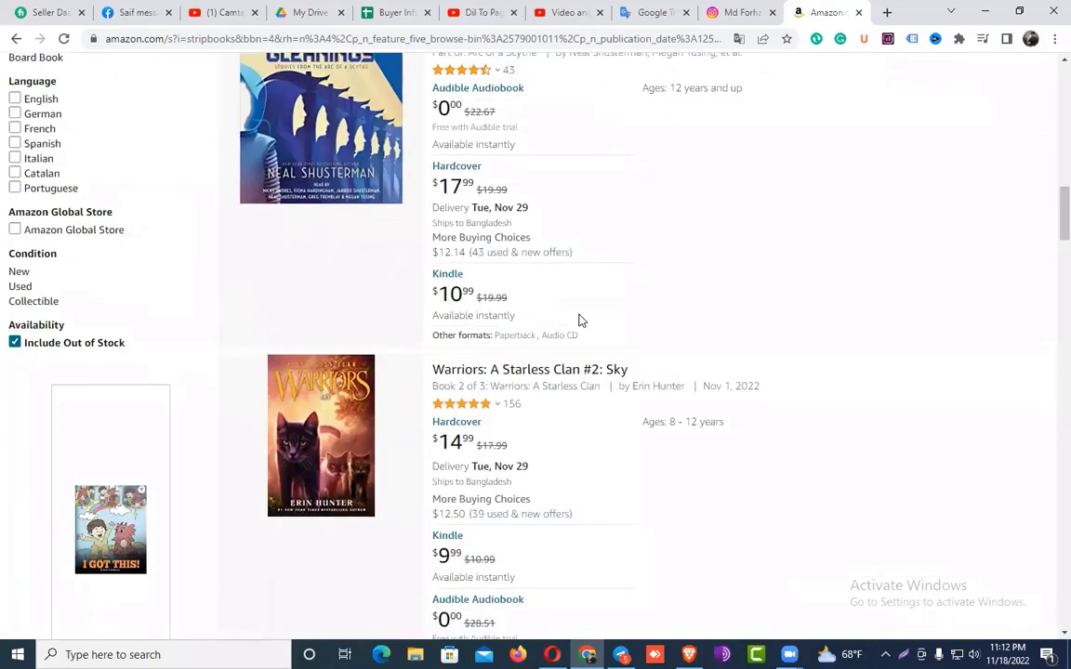
scroll(592, 323, "down", 8)
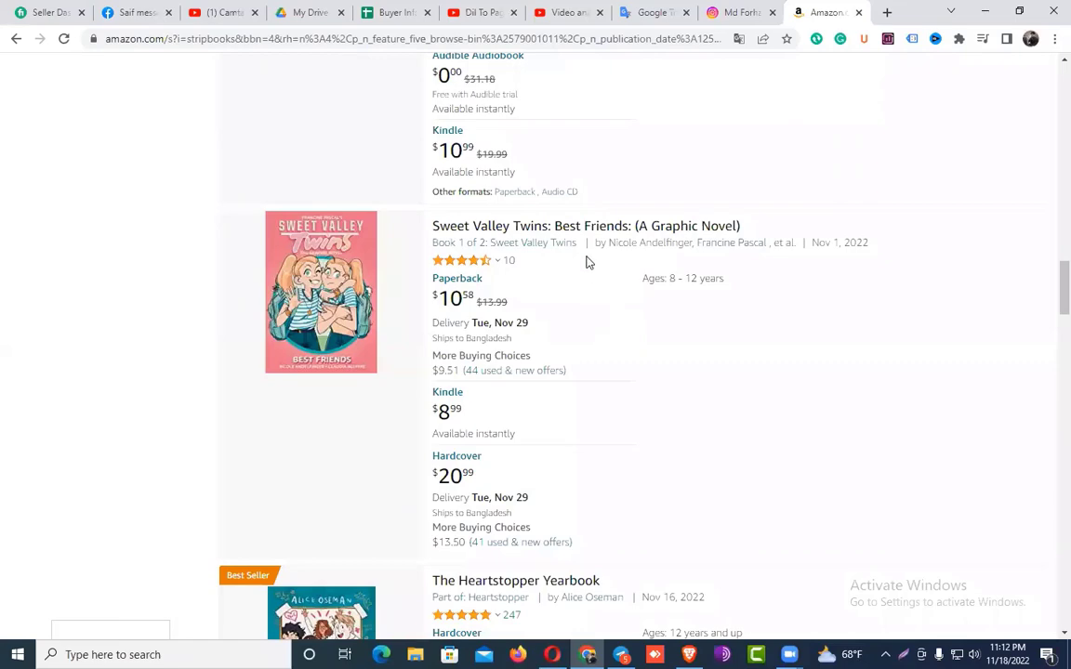
right_click(578, 237)
left_click(619, 243)
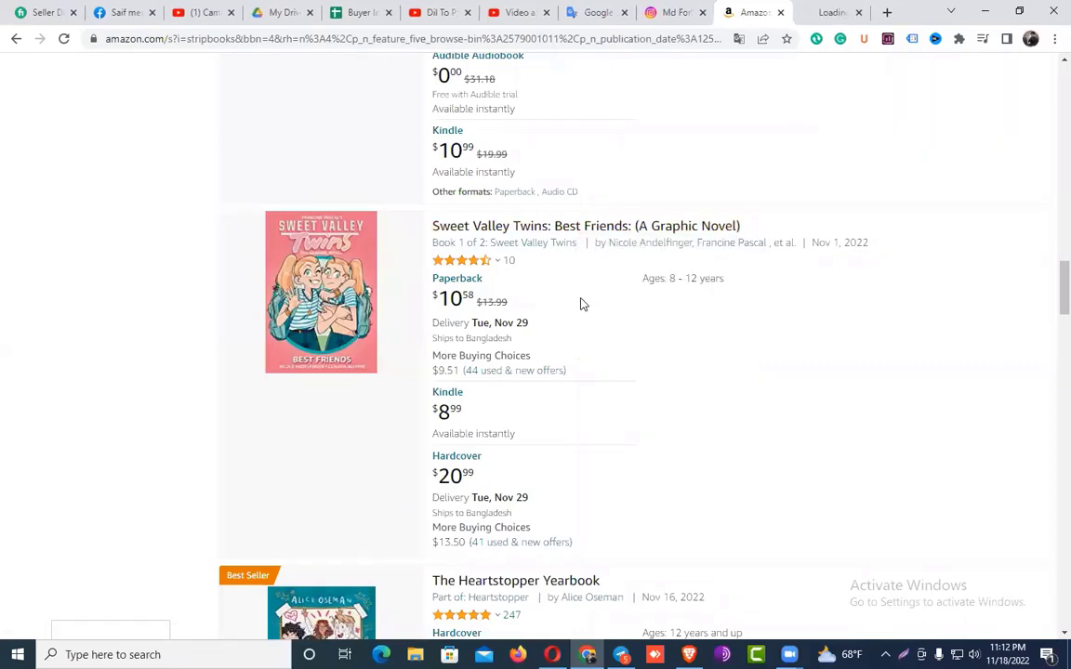
Open "Braiding Sweetgrass for Young Adults" and "An Anthology of Aquatic Life" in separate new browser tabs
scroll(586, 302, "down", 2)
scroll(592, 307, "down", 9)
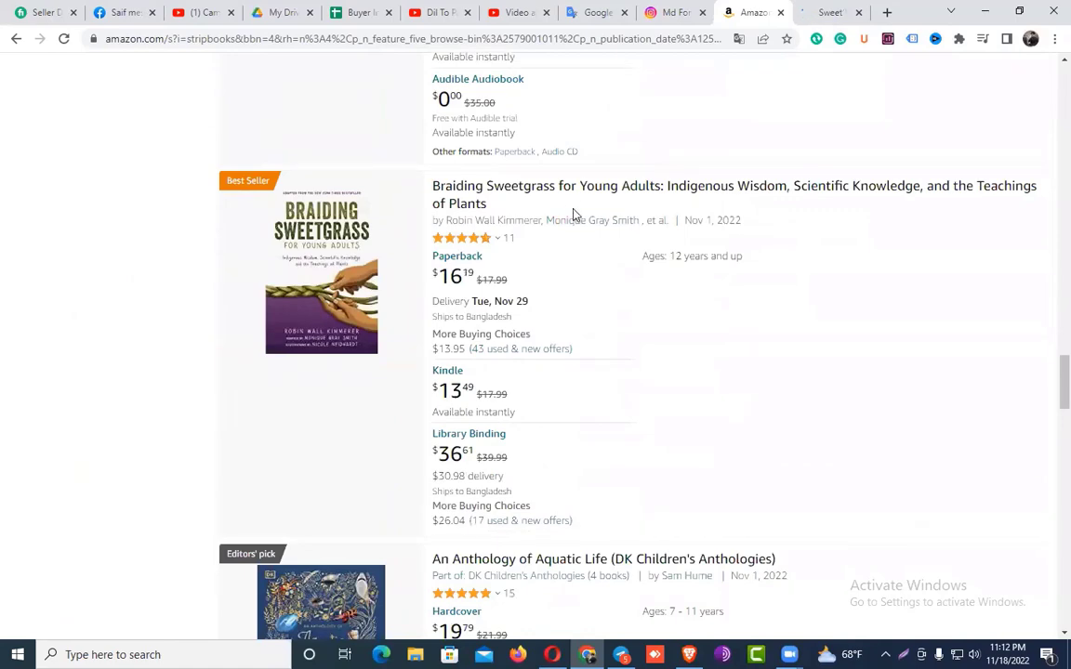
right_click(572, 190)
left_click(589, 202)
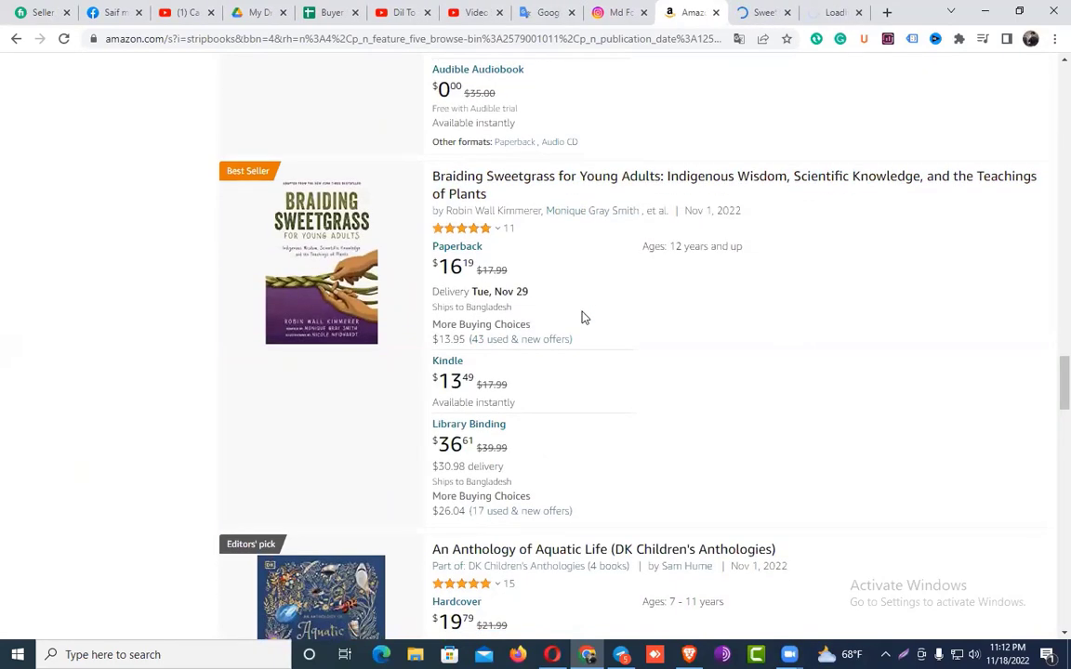
scroll(581, 313, "down", 3)
right_click(565, 267)
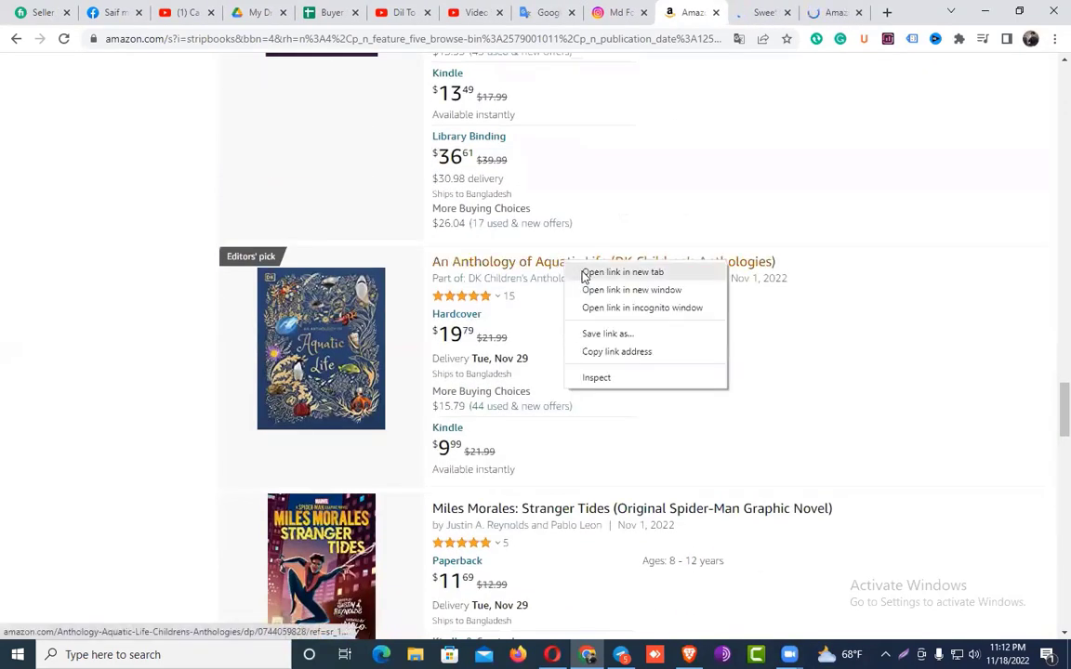
left_click(586, 273)
Open "Miles Morales: Stranger Tides" and "Mission Possible One-Year Devotional for Young Readers" in separate new browser tabs
scroll(566, 323, "down", 3)
right_click(576, 217)
left_click(592, 226)
scroll(586, 307, "down", 2)
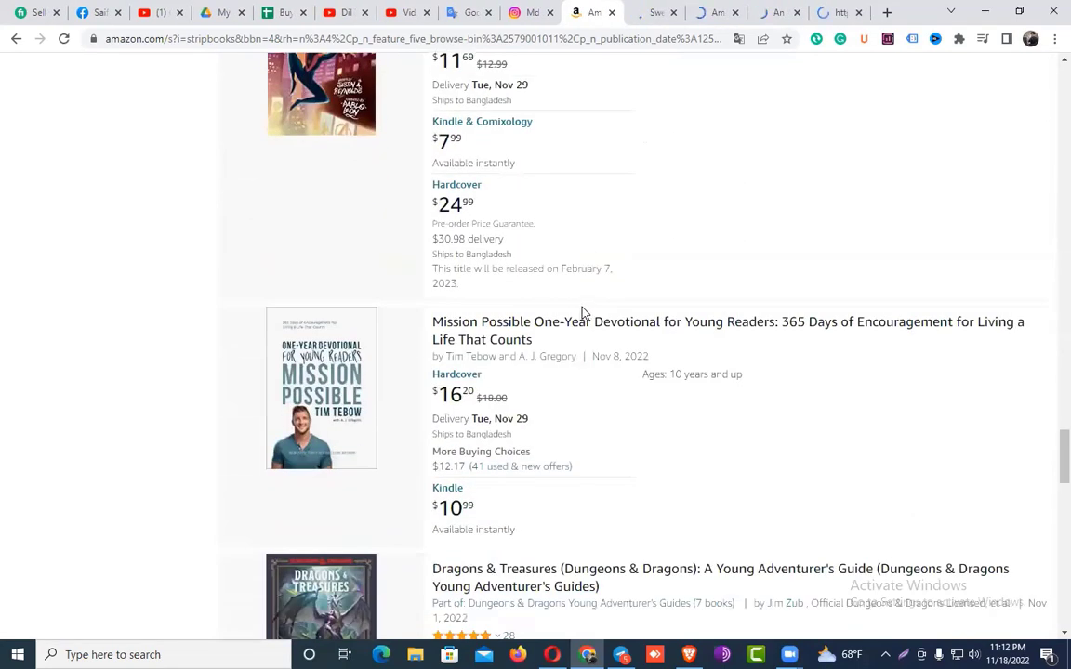
right_click(590, 327)
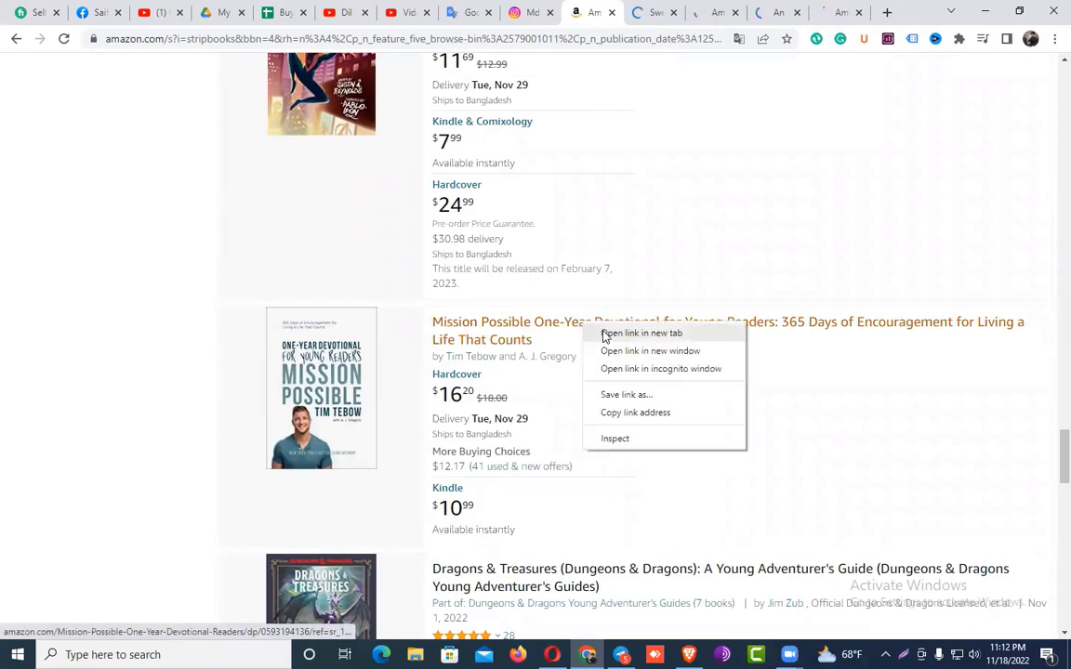
left_click(604, 337)
Open the product page of "Terry's Crew" in a new browser tab
scroll(600, 343, "down", 2)
scroll(590, 336, "down", 1)
scroll(590, 336, "down", 2)
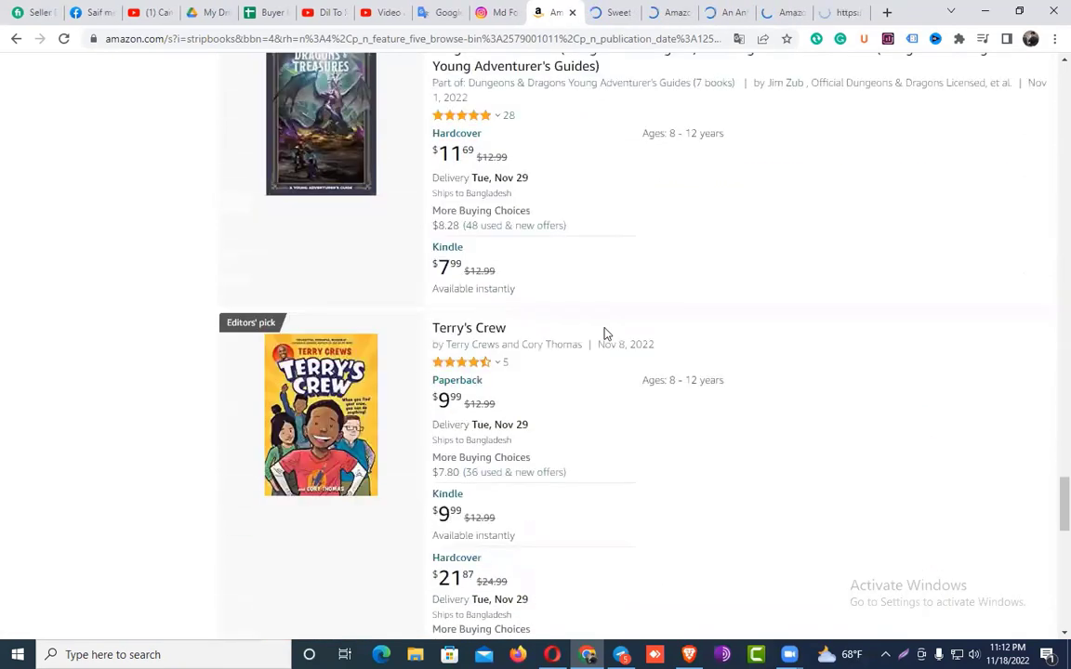
right_click(503, 331)
left_click(543, 341)
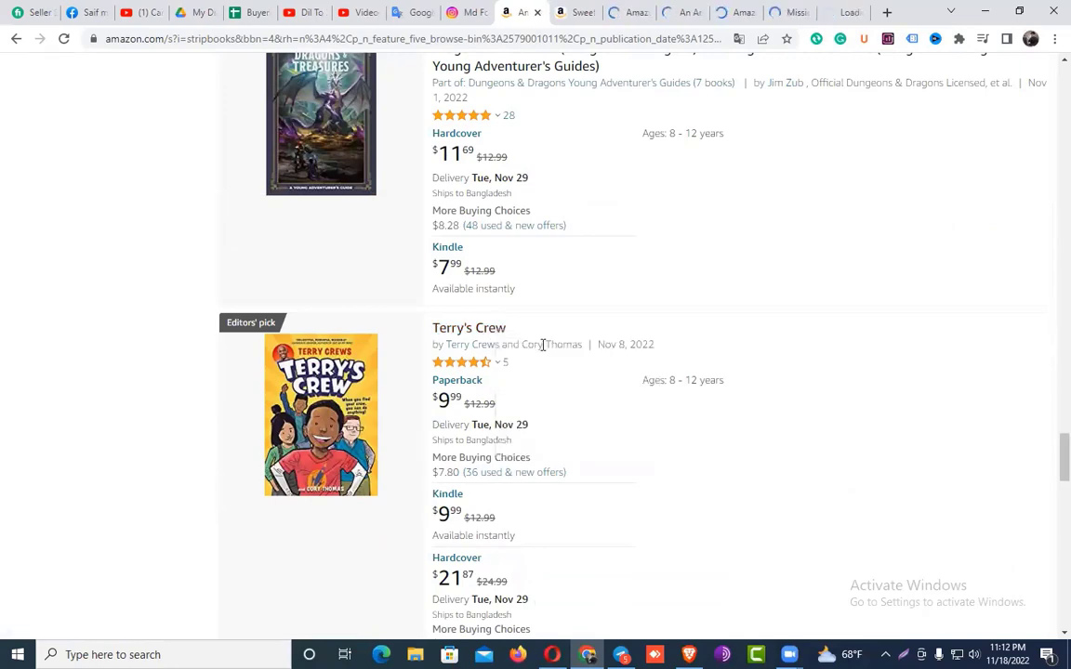
scroll(549, 351, "down", 2)
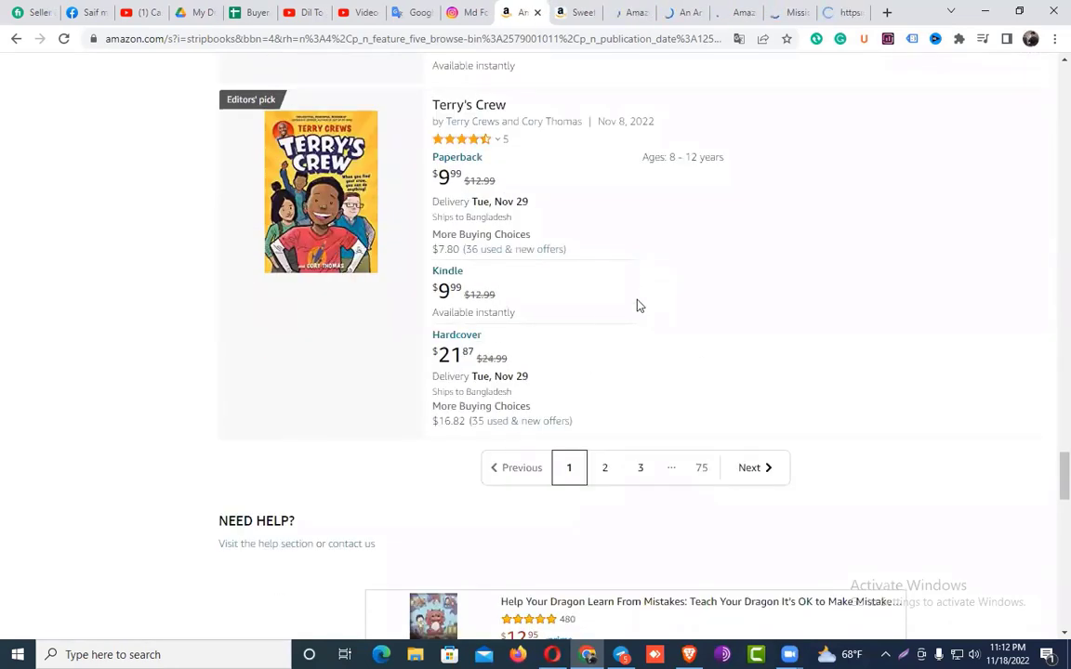
Switch to the opened "Sweet Valley Twins: Best Friends" product page
left_click(577, 9)
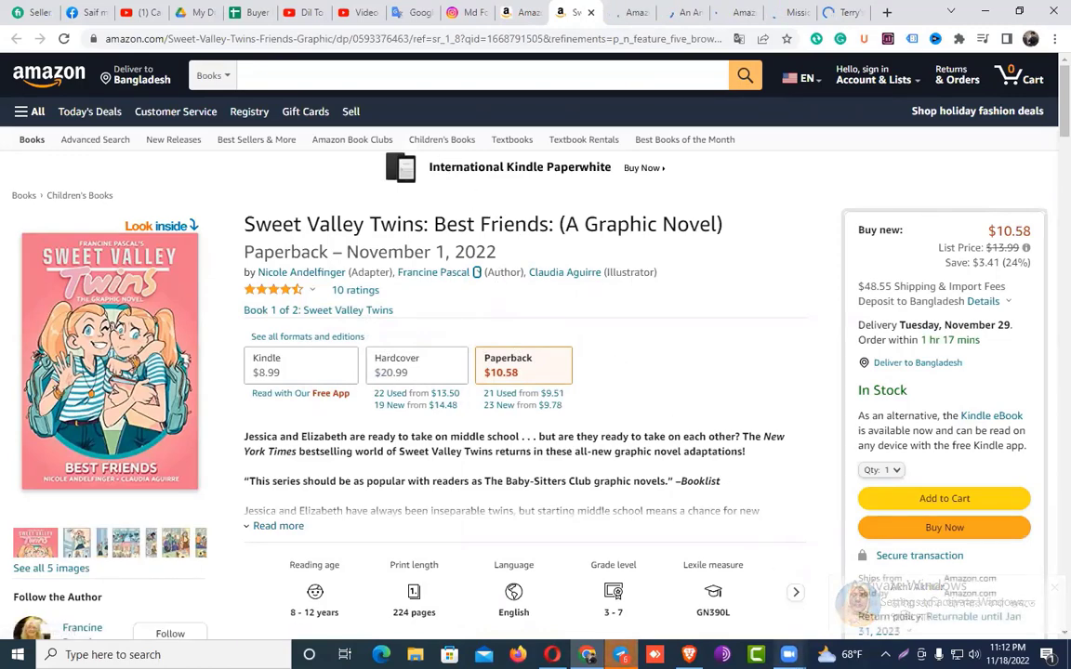
mouse_move(789, 654)
left_click(646, 532)
left_click(708, 553)
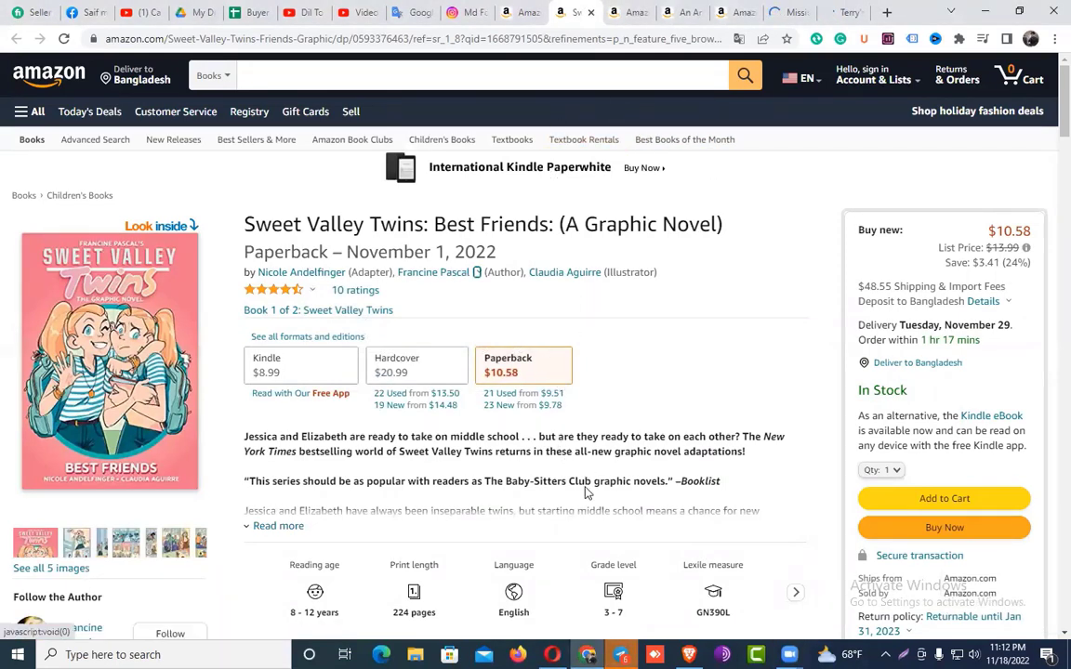
mouse_move(479, 273)
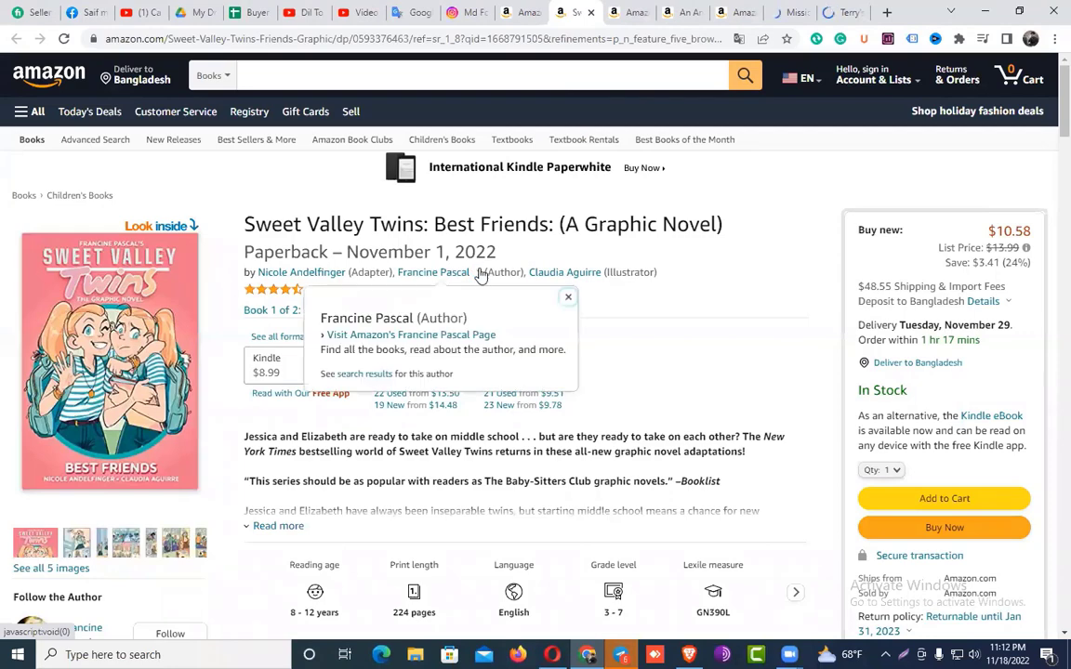
left_click_drag(417, 317, 324, 318)
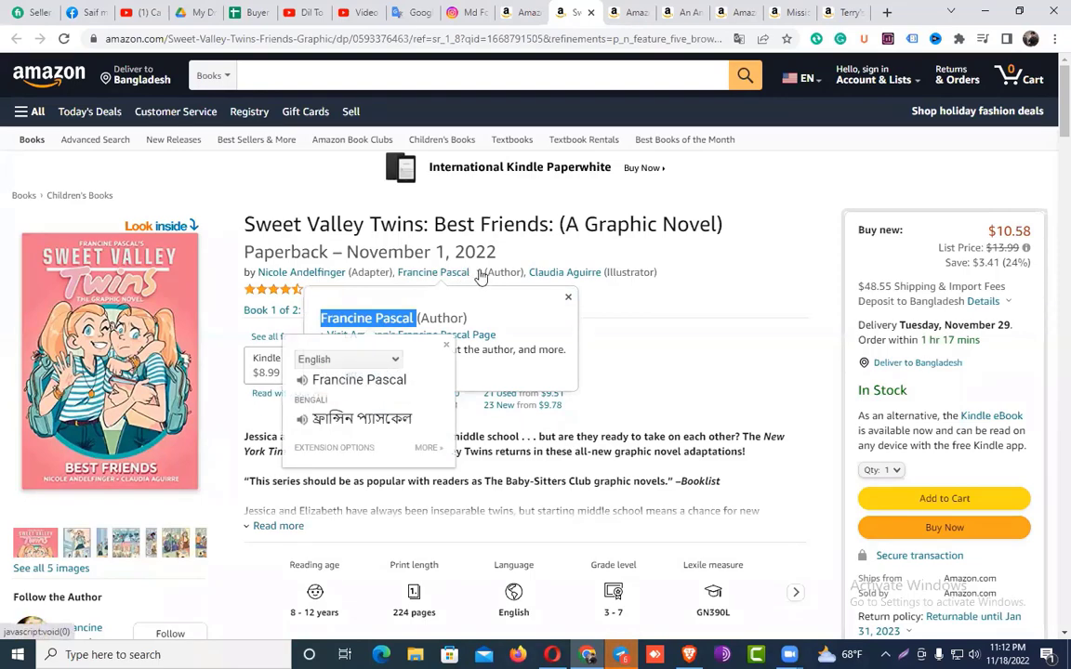
left_click(553, 233)
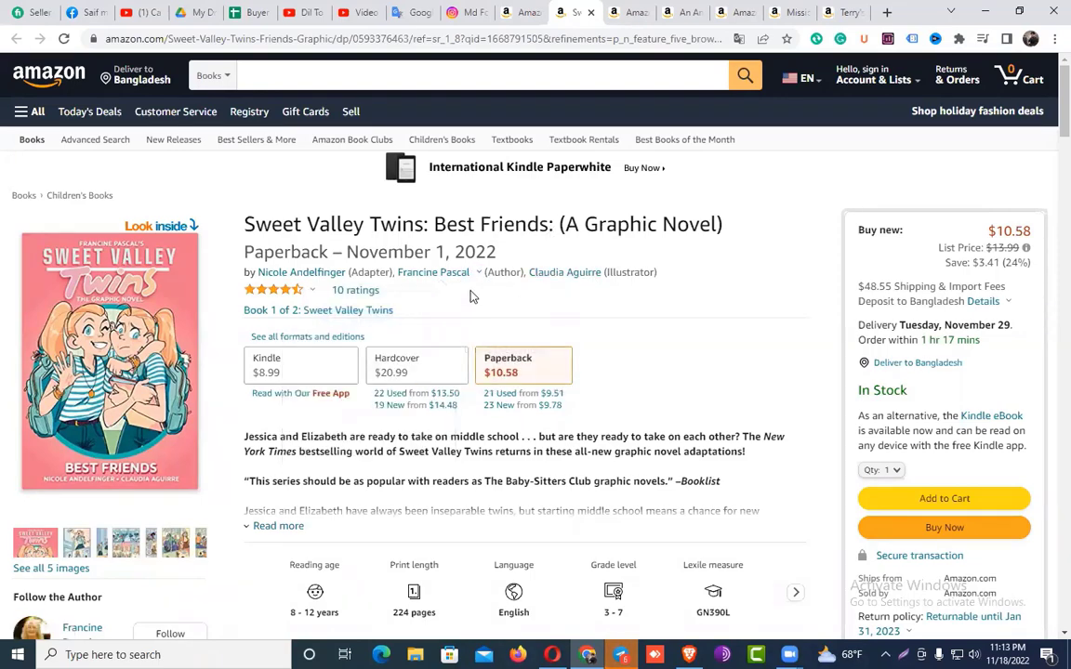
Copy the author's full name from the author details pop-up of "Sweet Valley Twins: Best Friends"
mouse_move(479, 273)
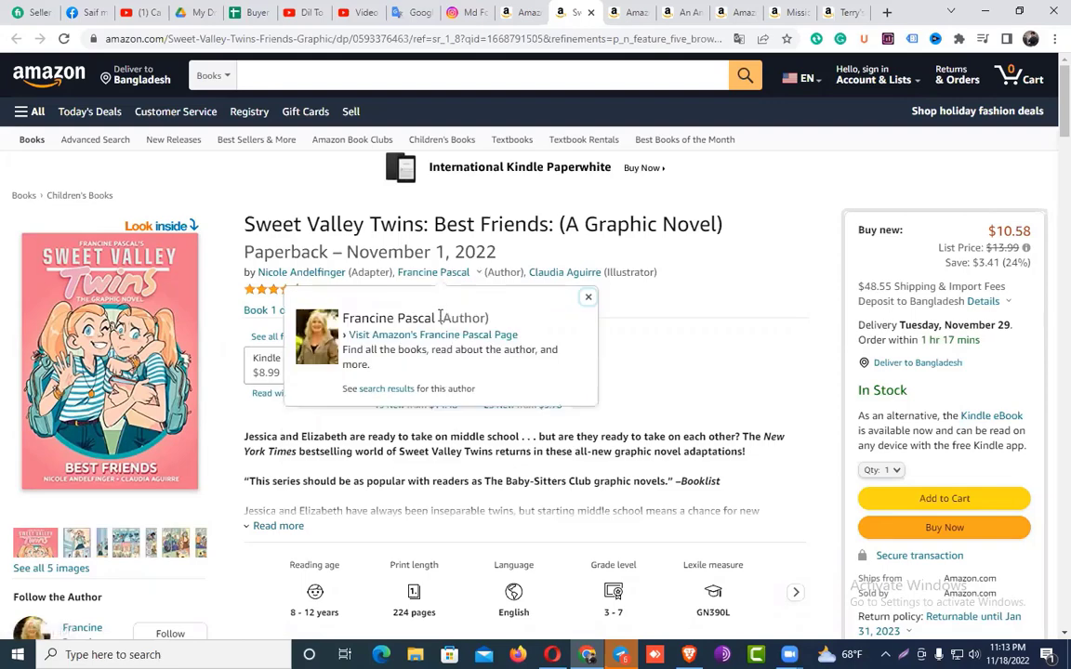
left_click_drag(434, 318, 345, 319)
key("ctrl+c")
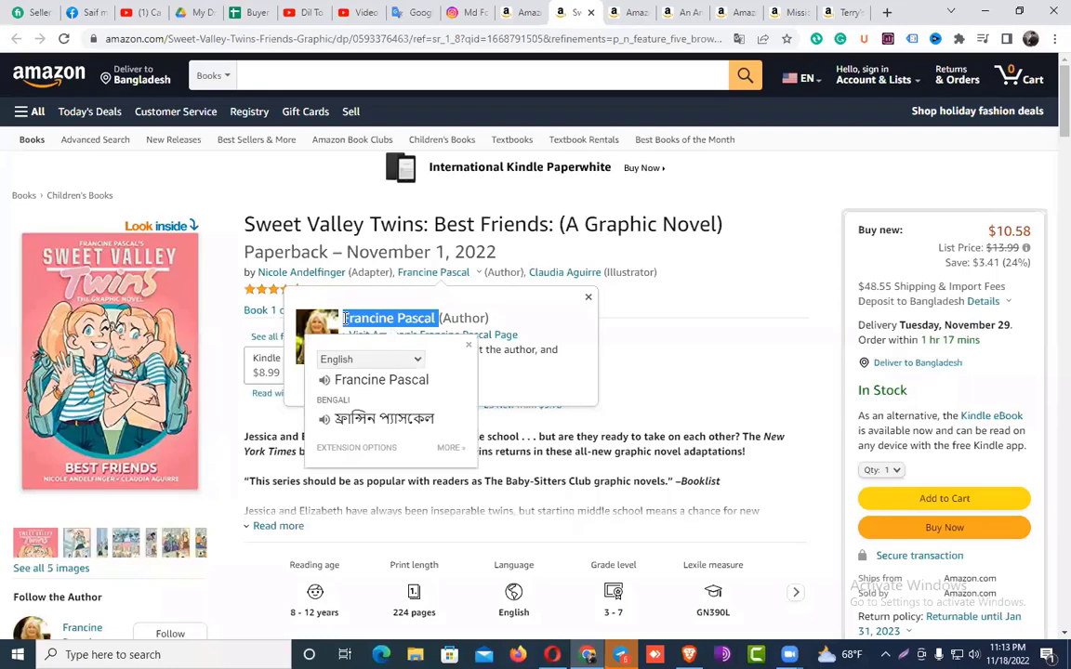
Open the author's photo from the "Sweet Valley Twins: Best Friends" page in a new browser tab and view it
scroll(235, 439, "down", 4)
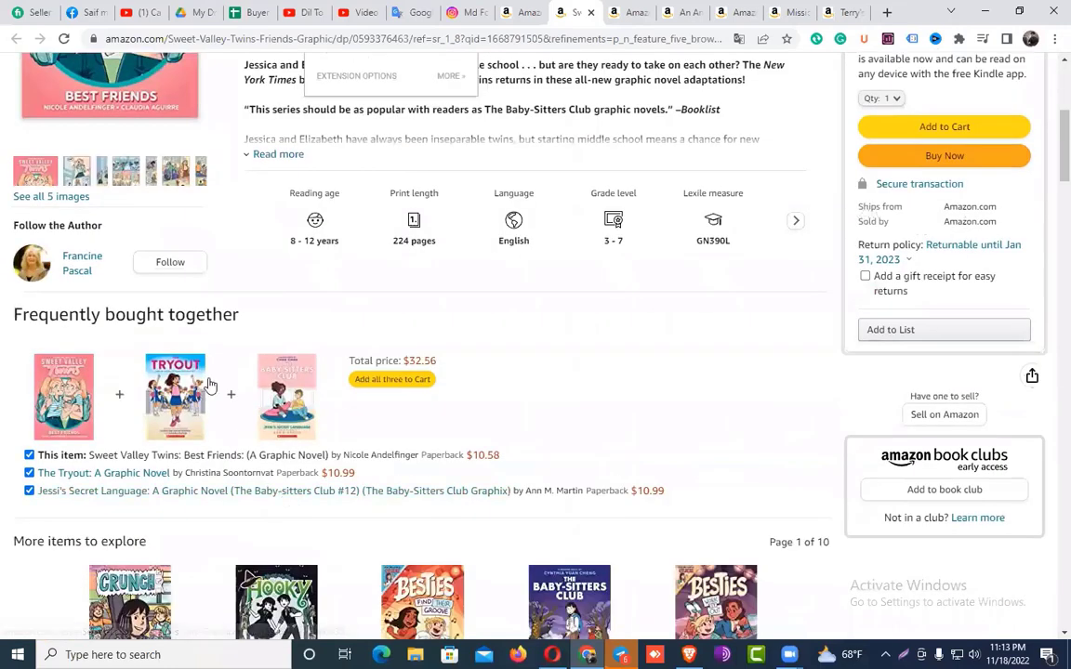
right_click(28, 263)
left_click(88, 398)
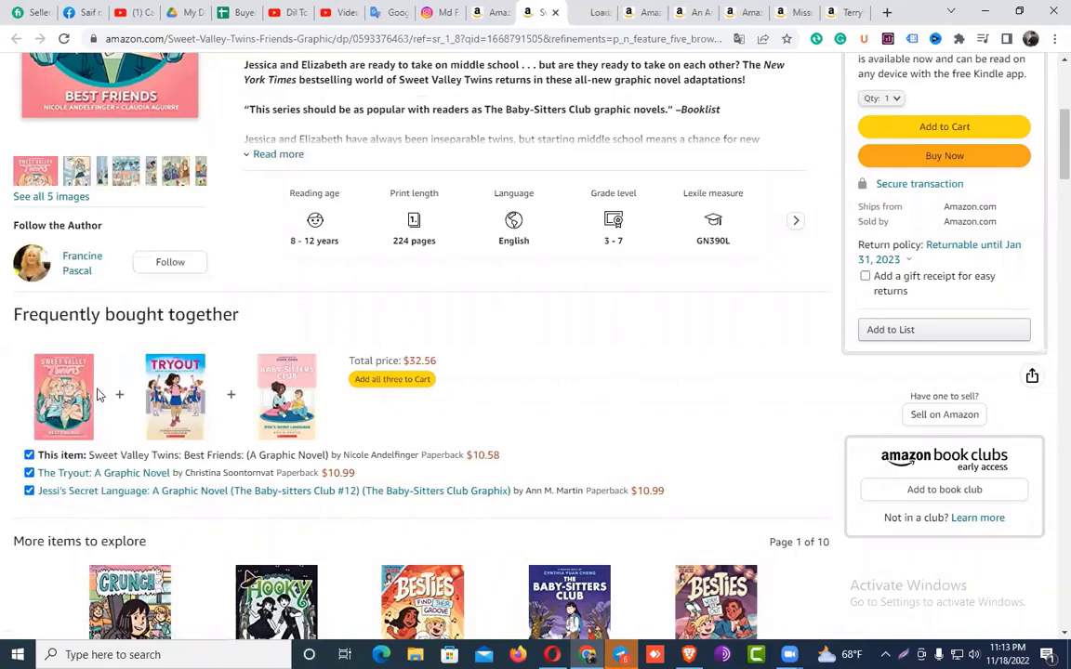
left_click(588, 13)
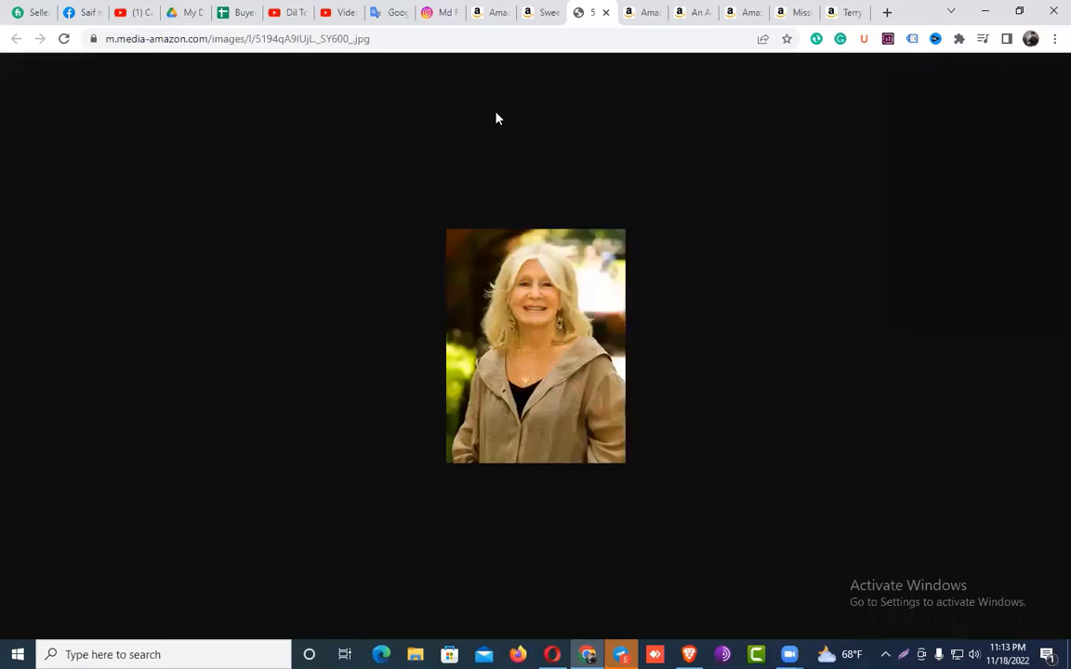
Switch to Instagram, search for the copied author name and open the author's matching profile
left_click(444, 13)
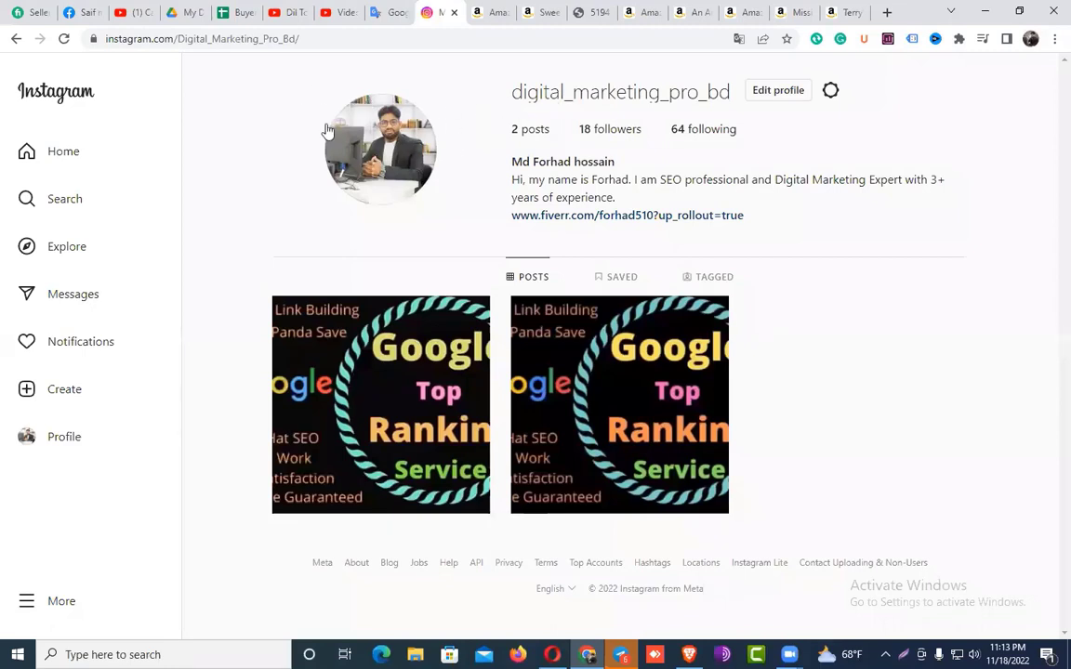
left_click(108, 147)
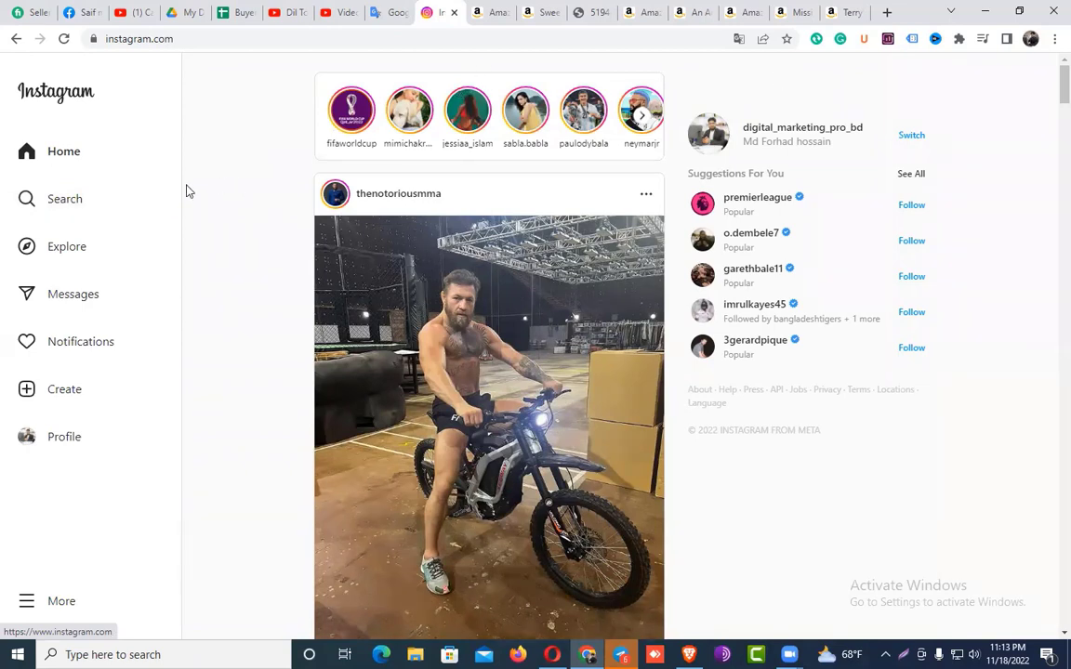
left_click(61, 205)
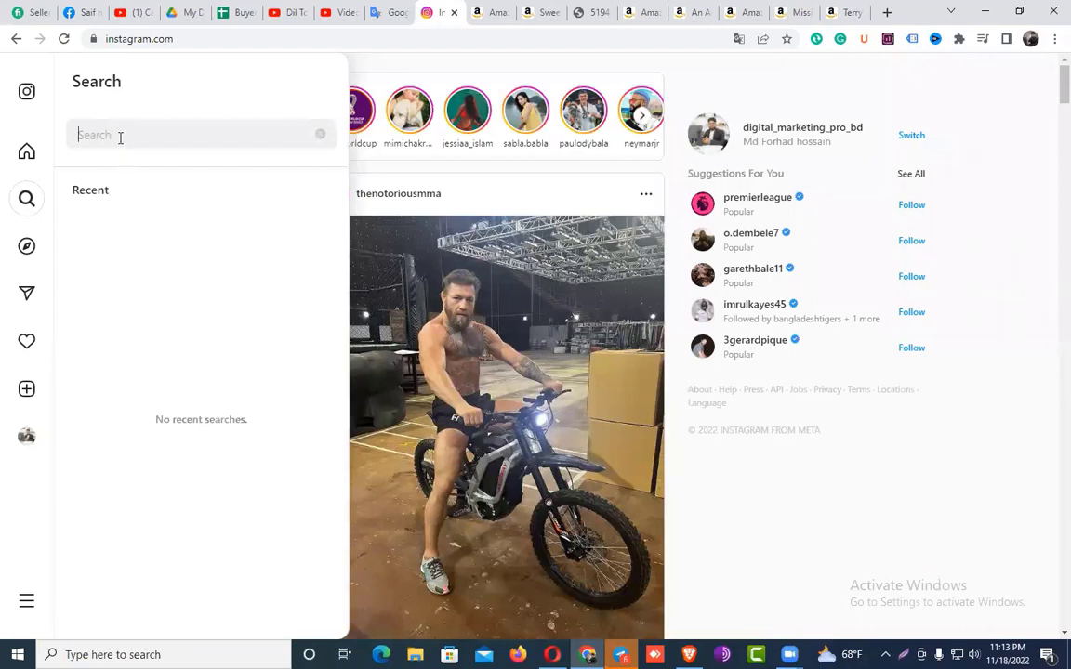
key("ctrl+v")
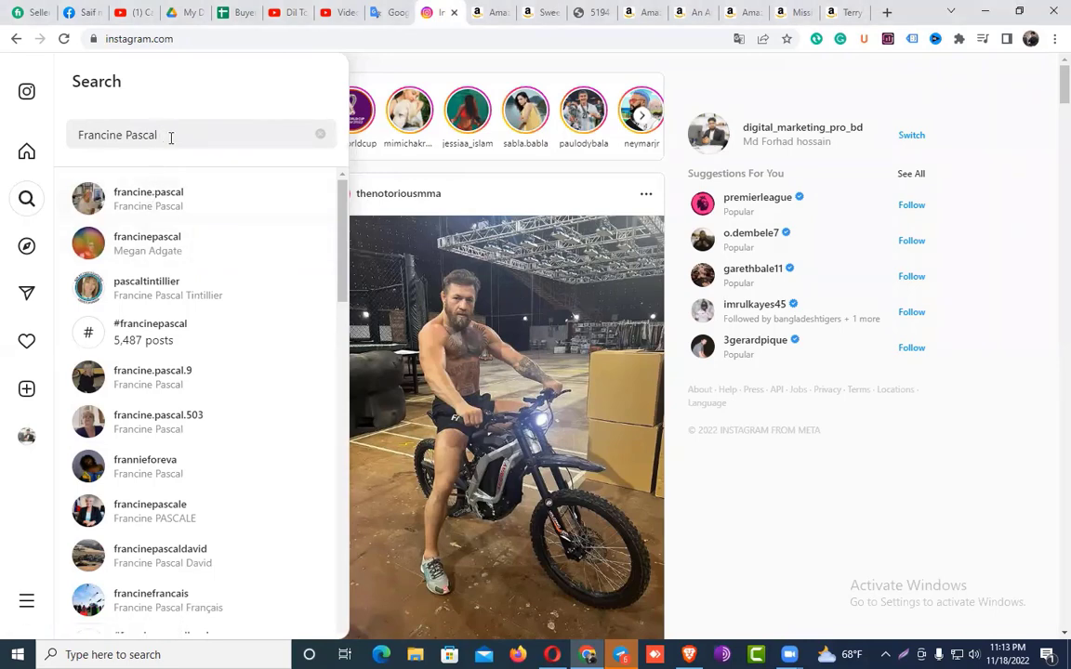
key("Return")
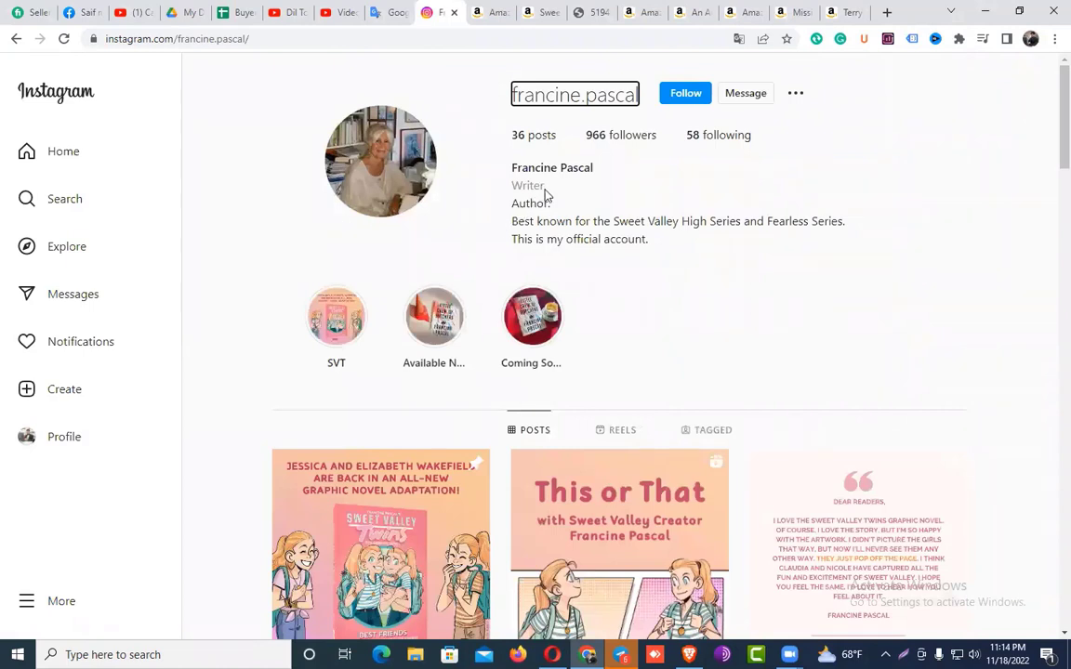
Compare the Instagram profile picture with the author's photo opened from Amazon
left_click(416, 170)
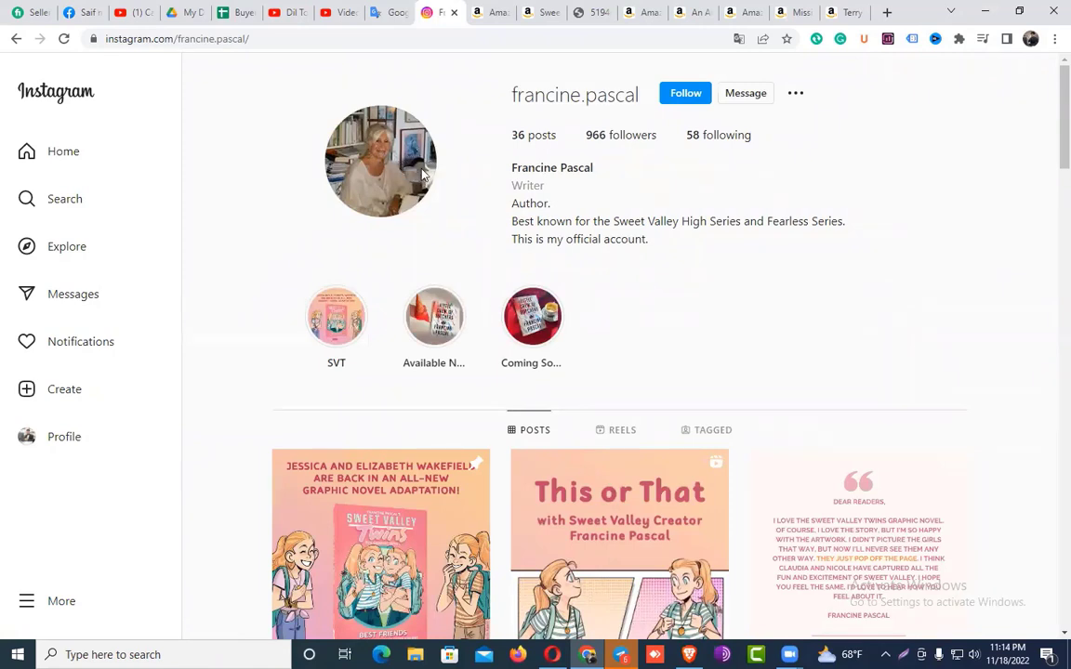
left_click(592, 7)
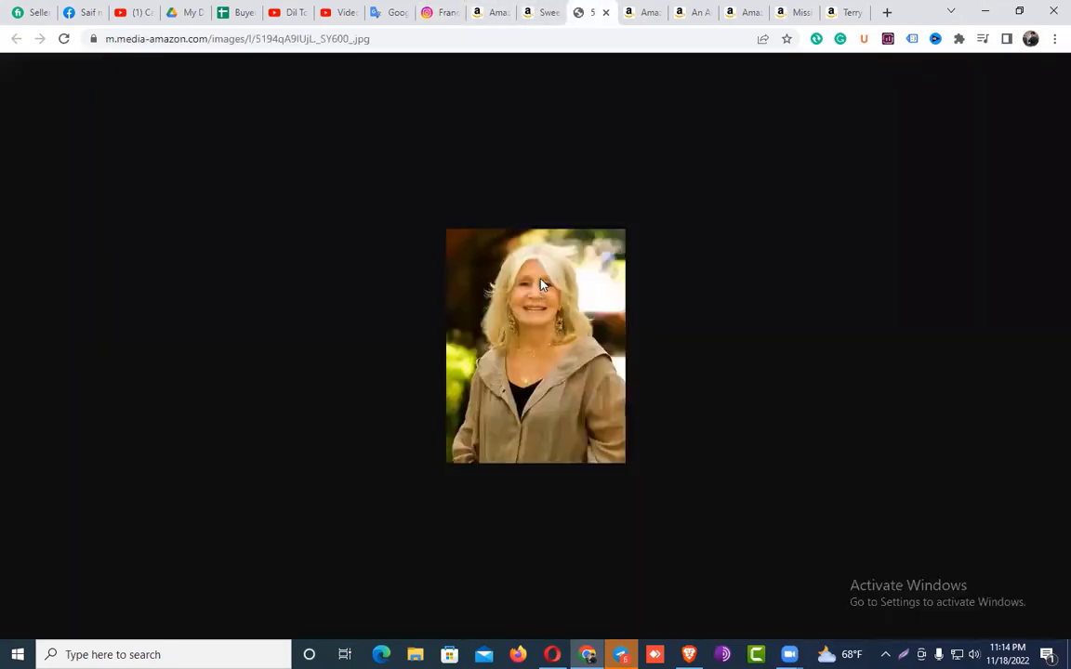
left_click(537, 17)
left_click(487, 16)
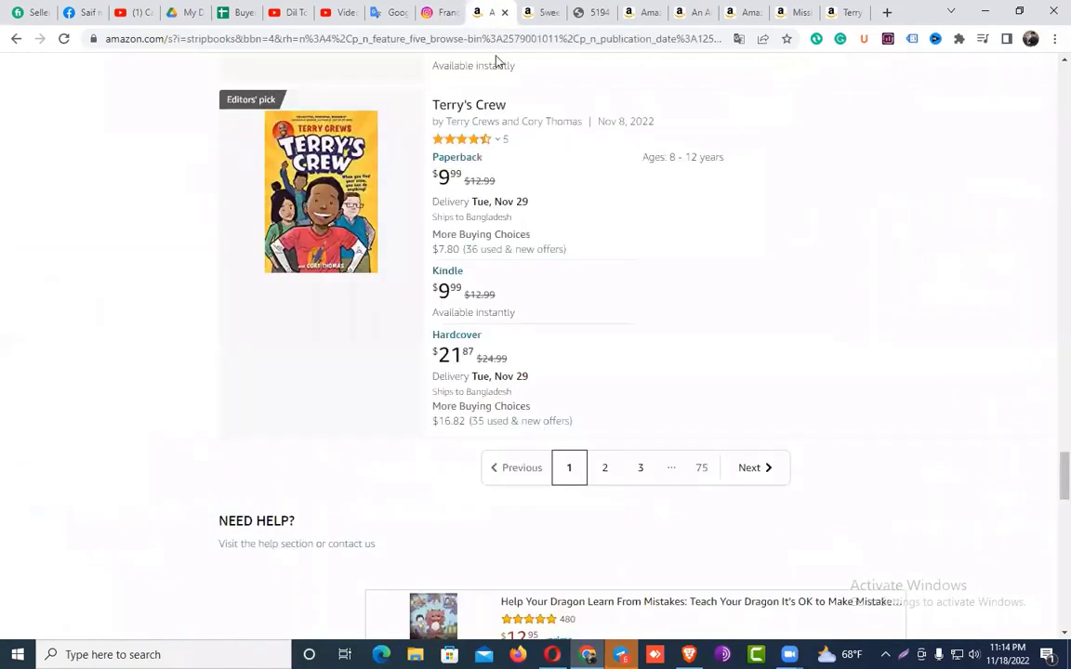
left_click(596, 14)
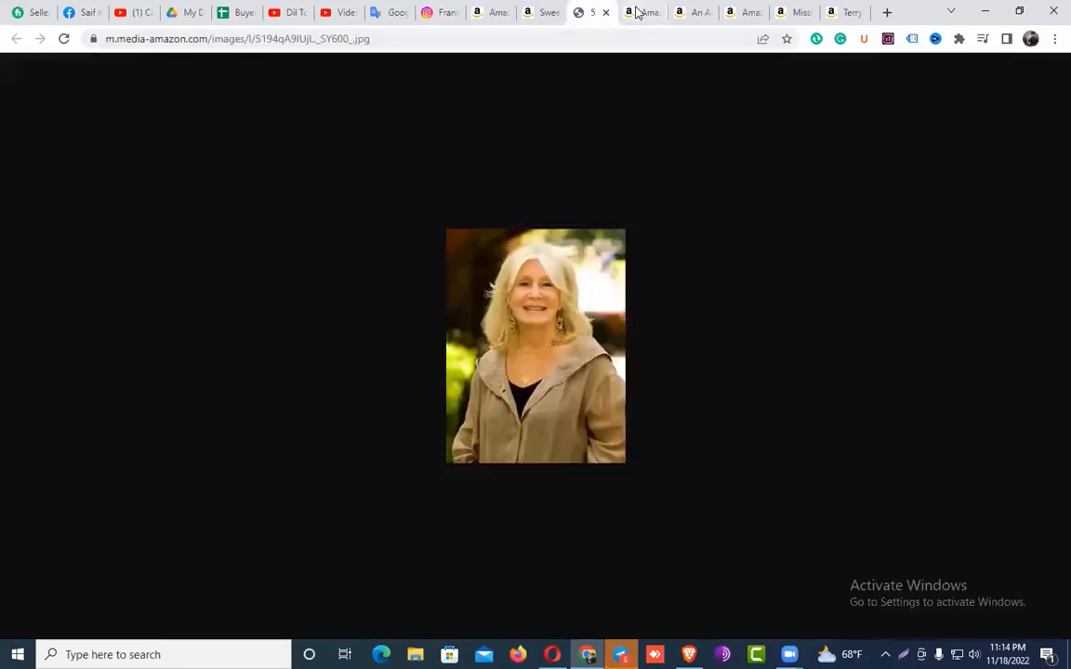
left_click(640, 12)
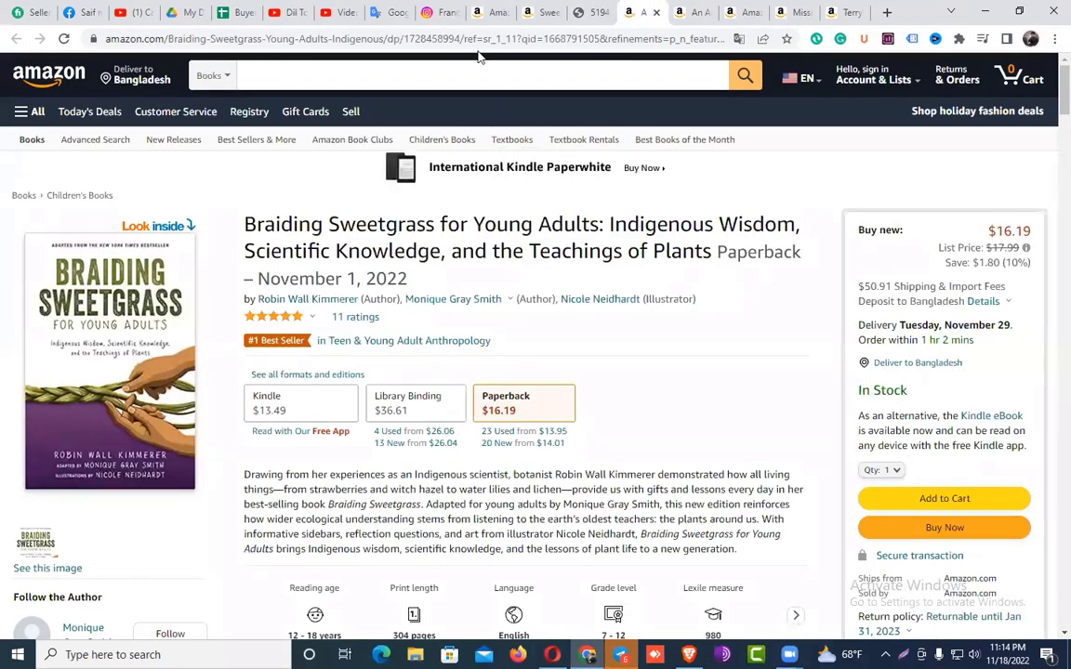
left_click(435, 12)
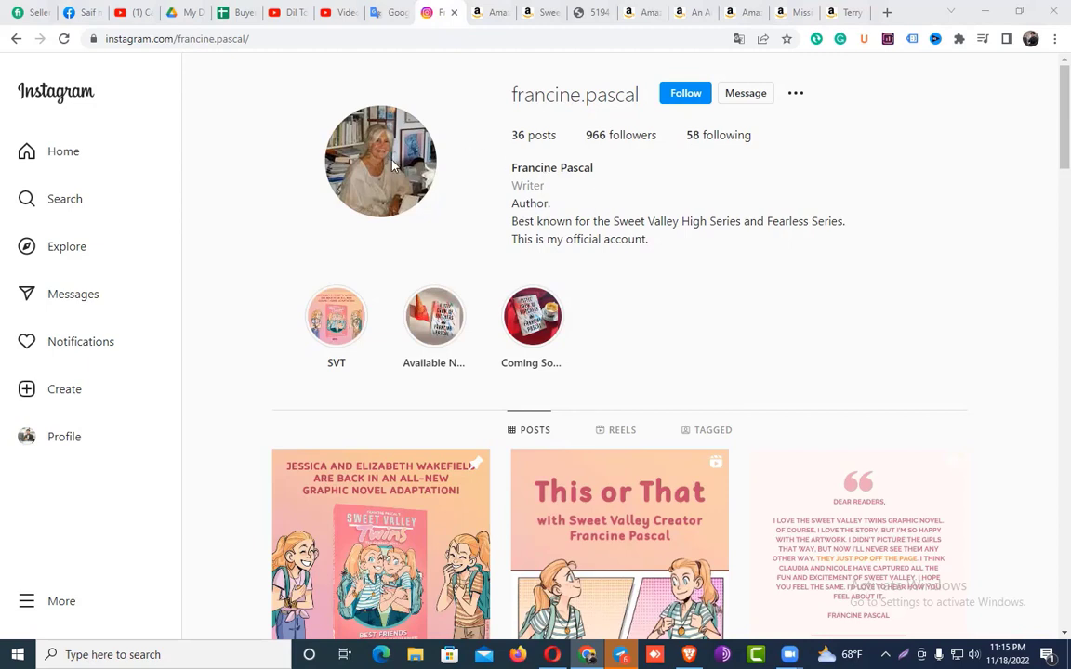
Cross-check the "Sweet Valley Twins: Best Friends" product page against the author's Instagram profile
left_click(497, 12)
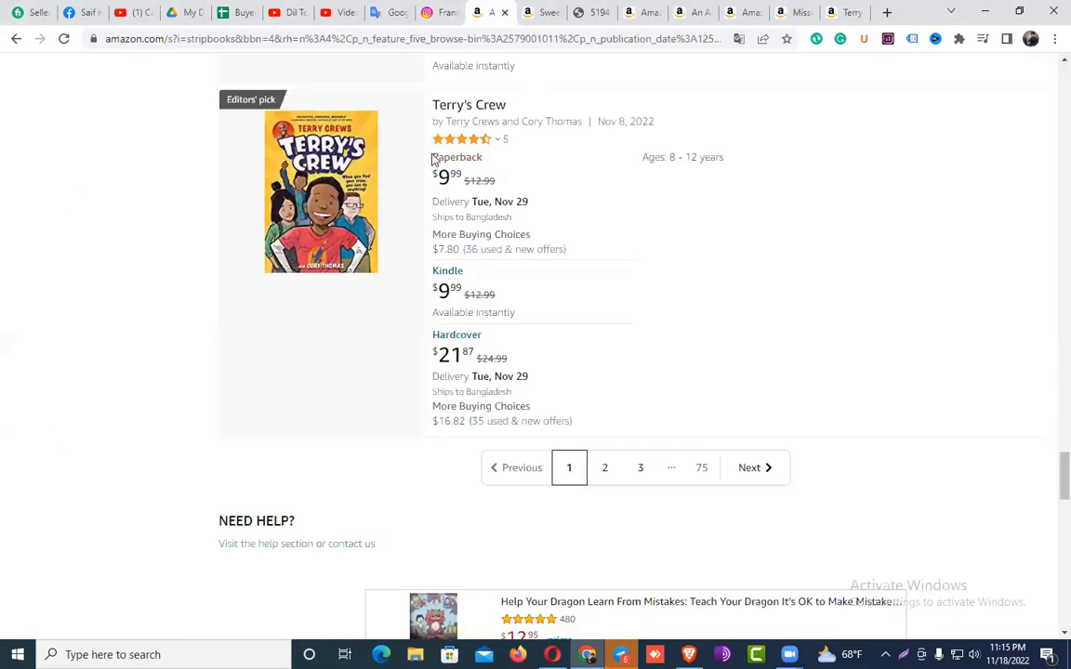
left_click(542, 12)
scroll(379, 213, "up", 4)
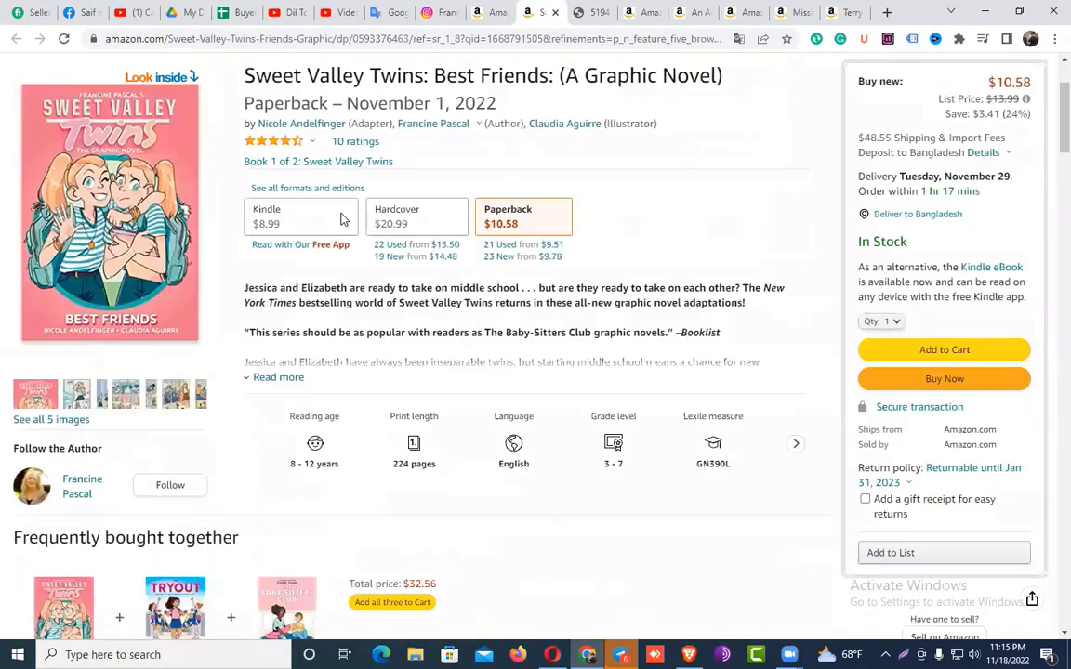
left_click_drag(227, 209, 490, 41)
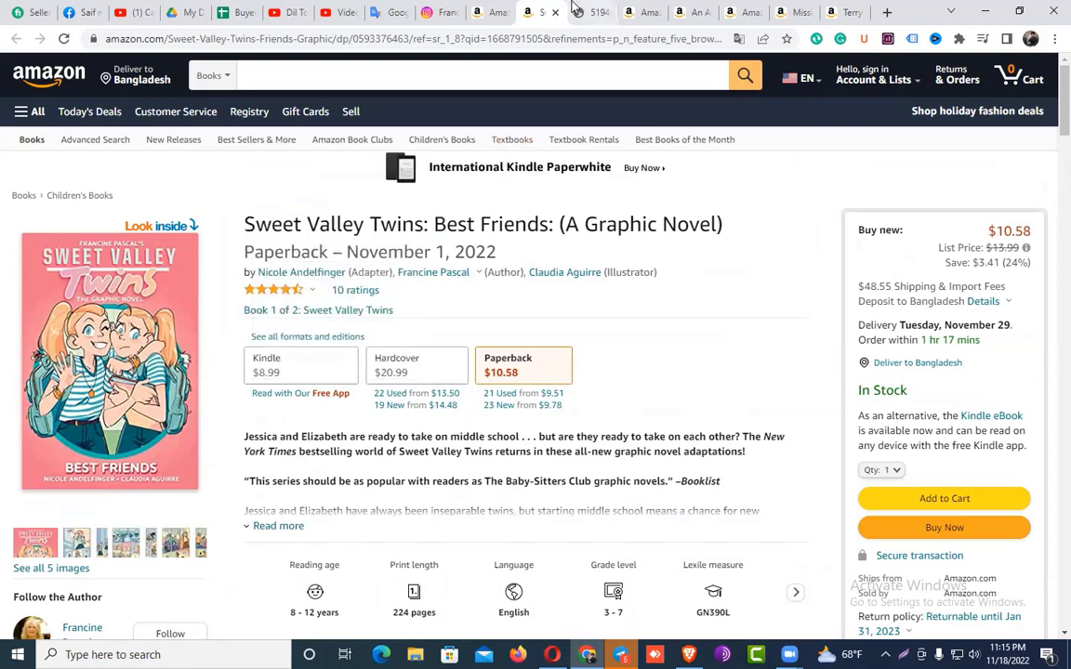
left_click(431, 11)
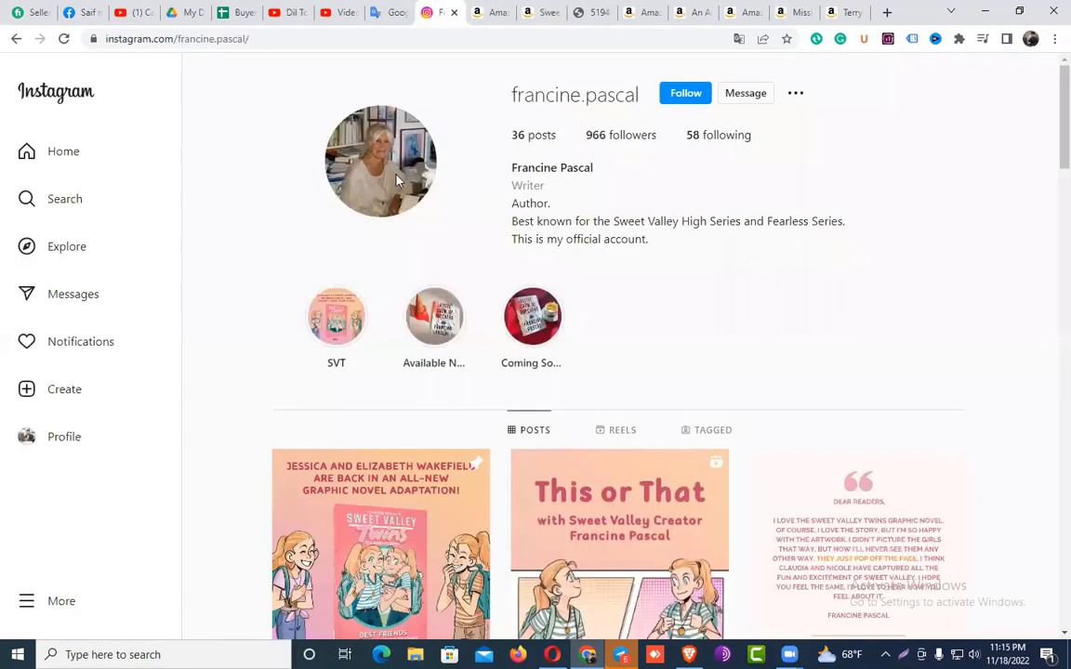
Check the publication date and the author details on the "Sweet Valley Twins: Best Friends" product page
left_click(534, 10)
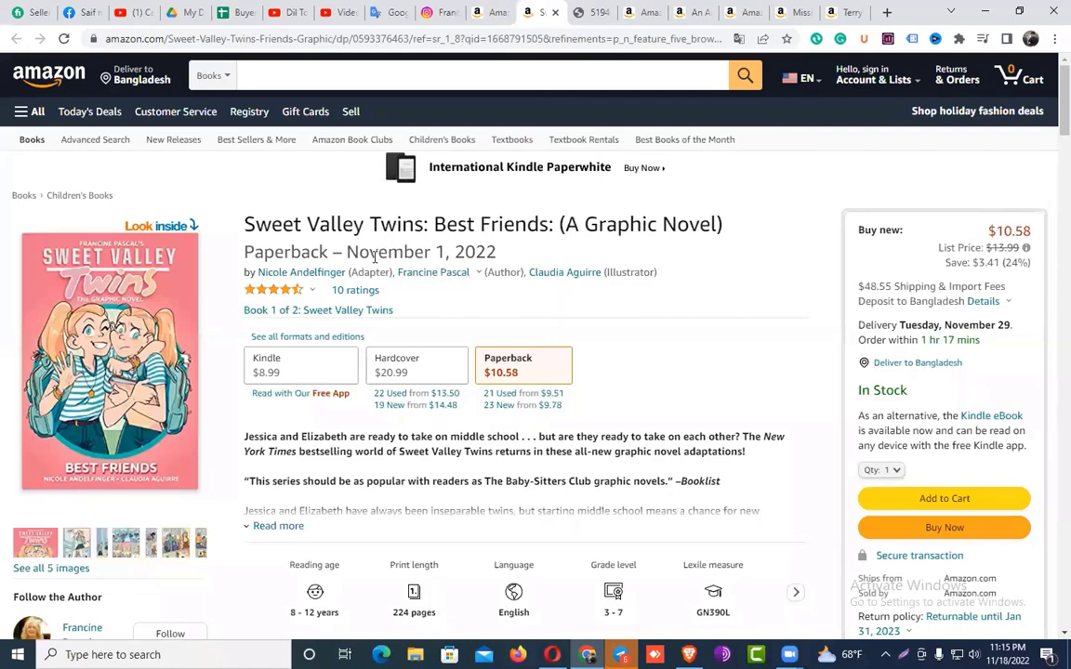
left_click_drag(347, 252, 198, 180)
mouse_move(483, 271)
left_click_drag(346, 252, 495, 251)
left_click(495, 249)
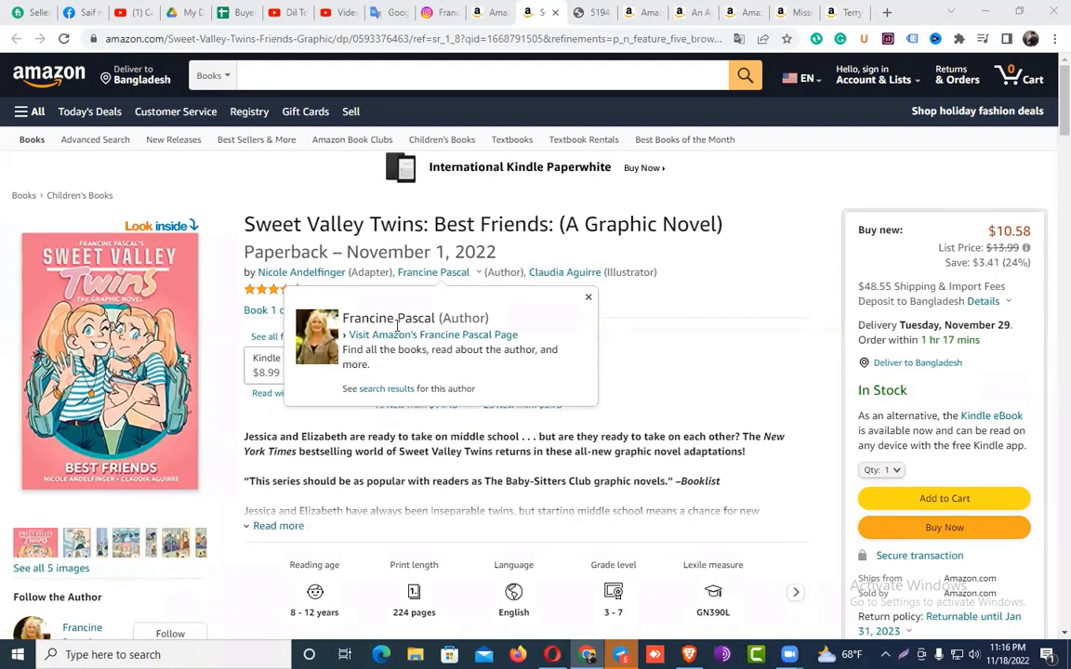
Follow the author's Instagram profile and check the name displayed on it
left_click(432, 12)
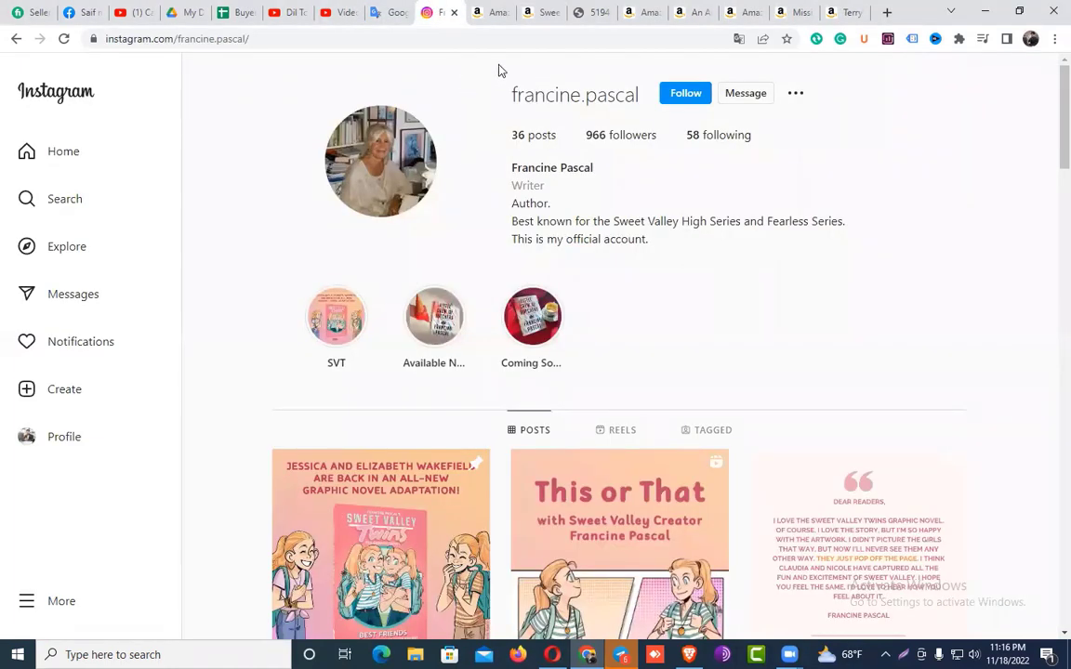
left_click(679, 97)
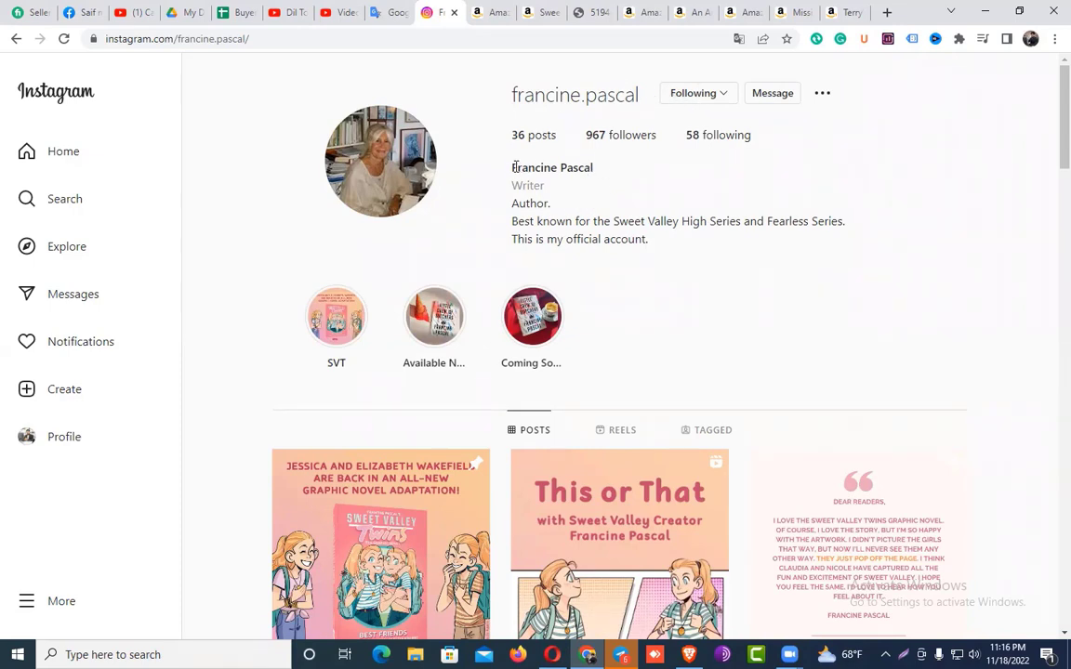
left_click_drag(515, 167, 598, 177)
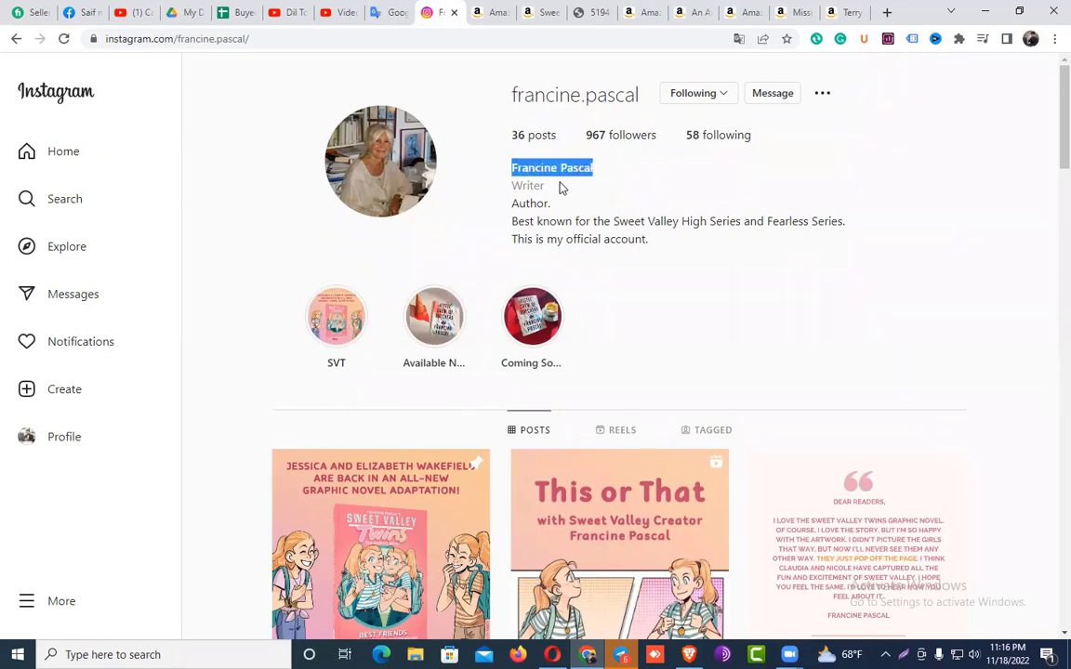
left_click(561, 186)
left_click(563, 158)
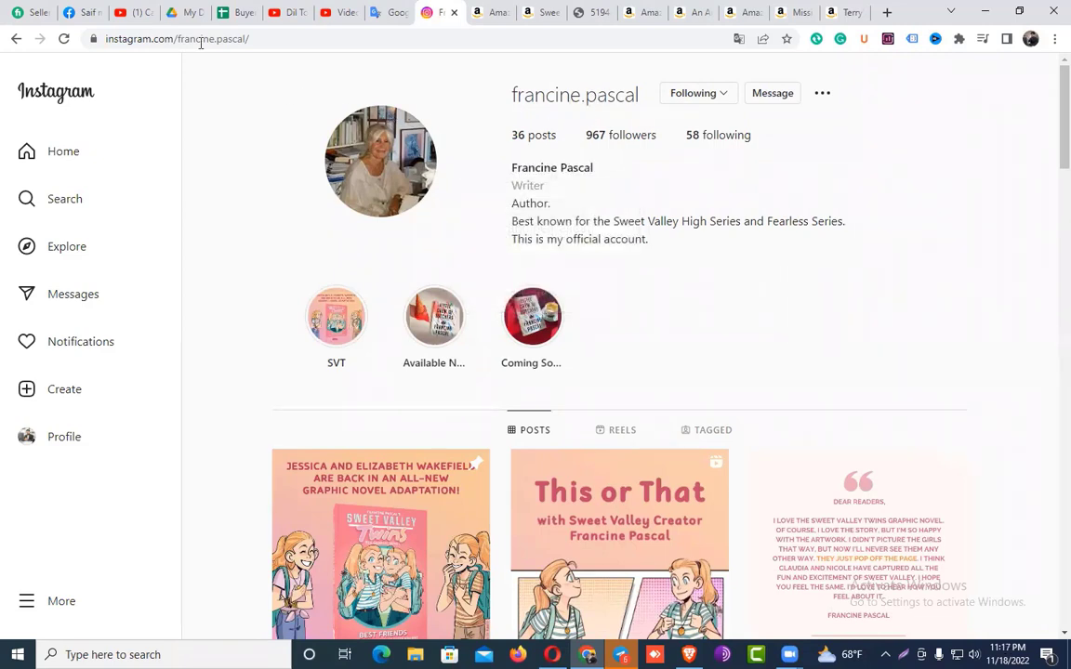
Copy the author's Instagram profile URL into cell E2 of the "Buyer Information or Contact Details" sheet, under C IG Link
key("ctrl+l")
key("ctrl+c")
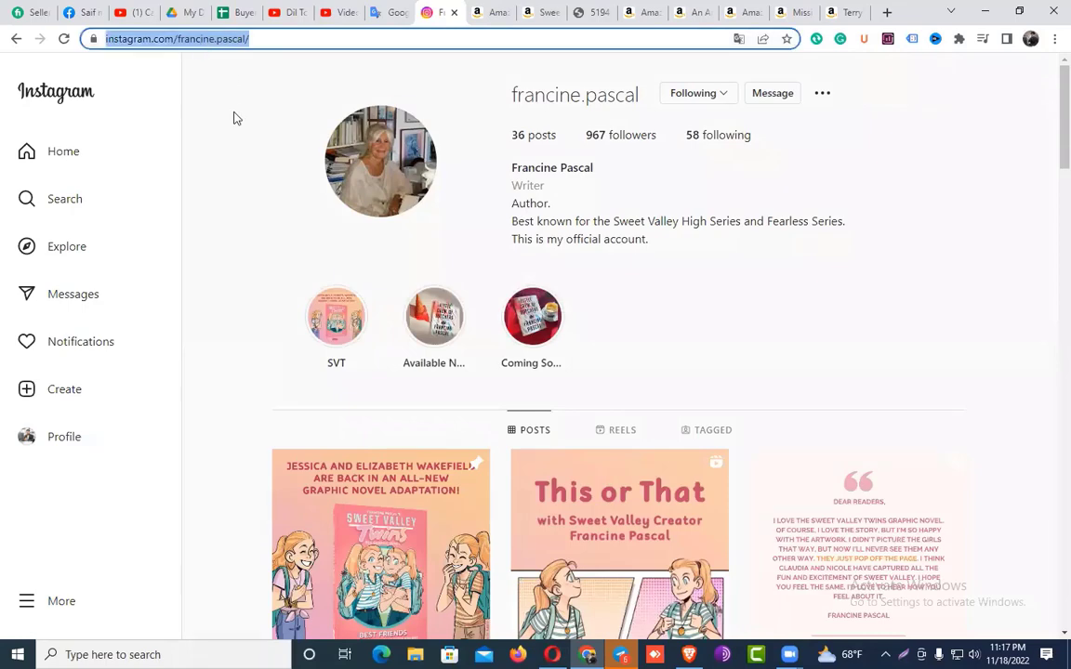
left_click(239, 12)
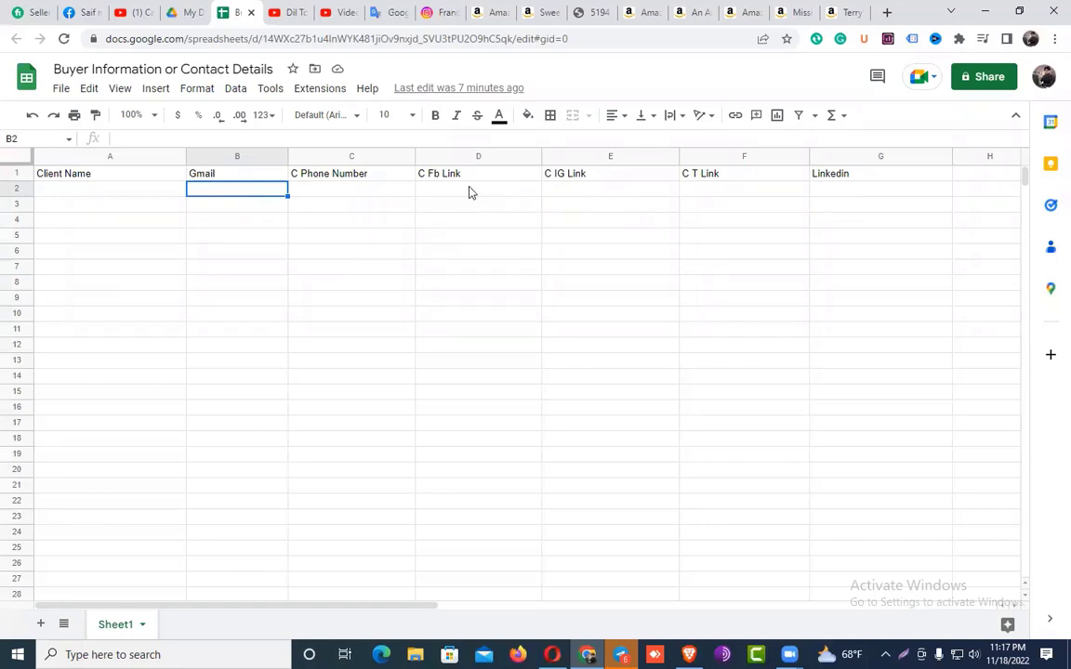
left_click(561, 192)
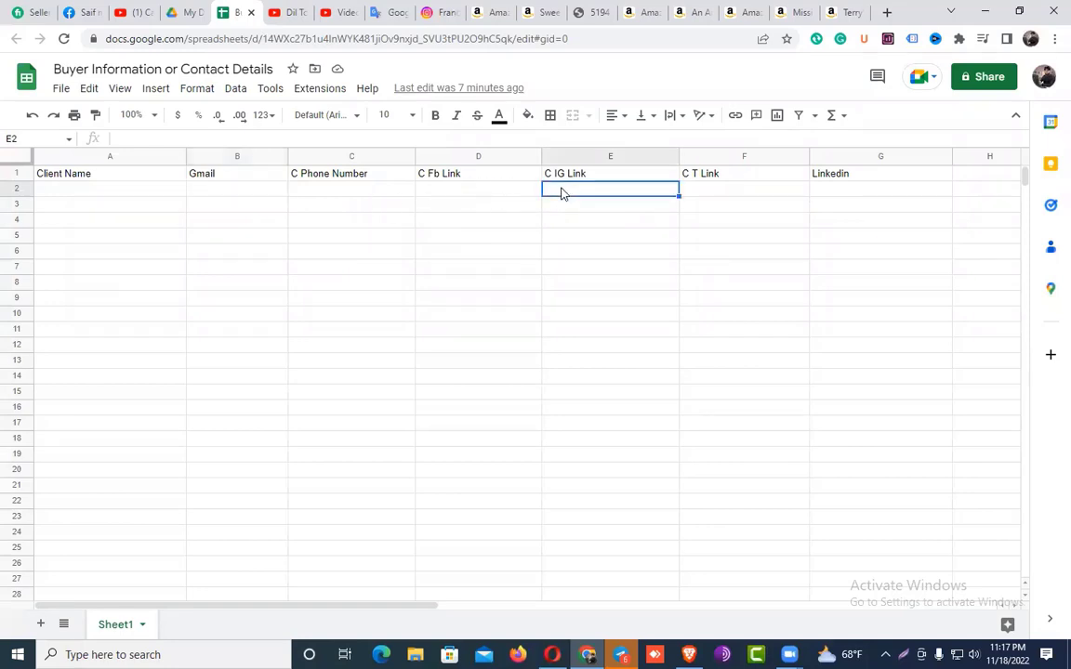
key("ctrl+v")
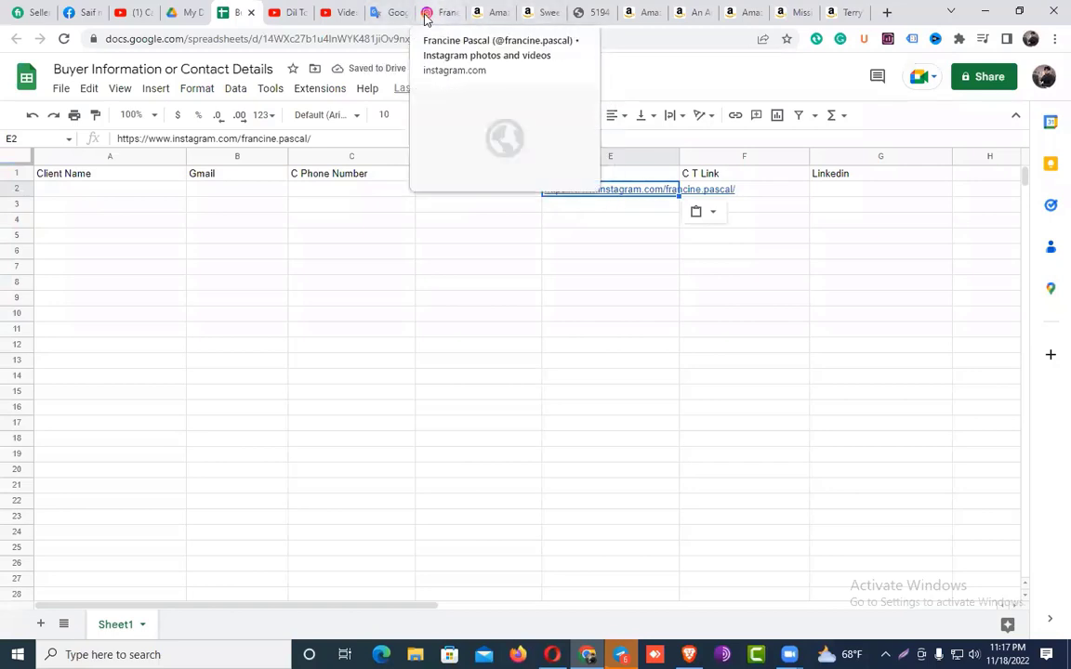
Copy the author's full name from the "Sweet Valley Twins: Best Friends" author details into cell A2, under Client Name
left_click(456, 8)
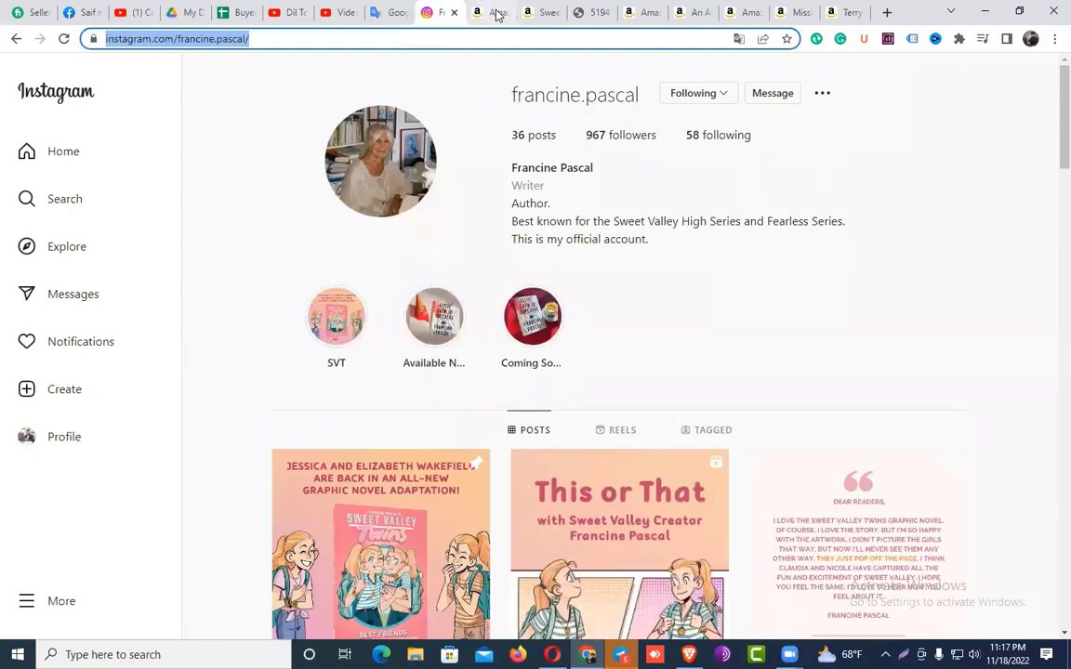
left_click_drag(638, 93, 569, 93)
left_click(542, 12)
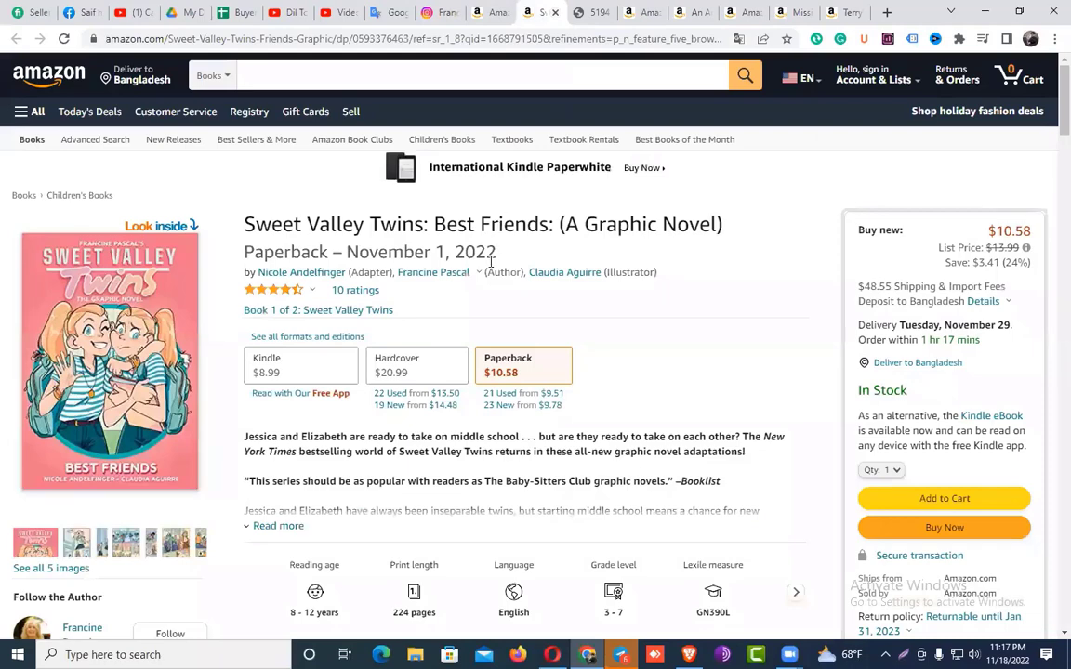
mouse_move(479, 272)
left_click_drag(435, 318, 344, 319)
key("ctrl+c")
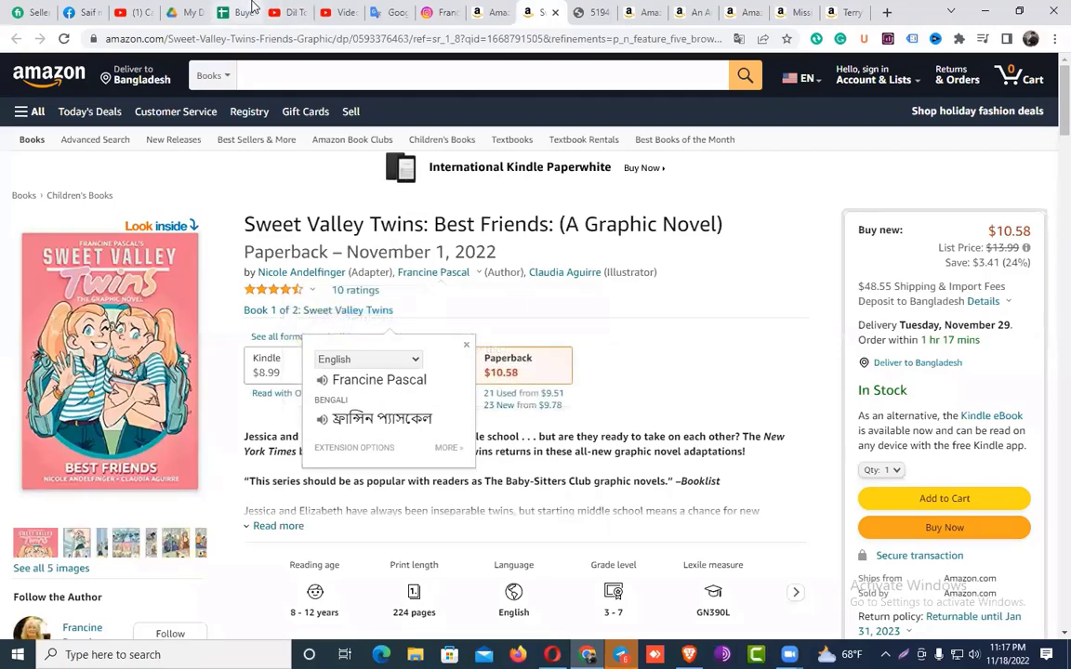
left_click(243, 12)
left_click(119, 194)
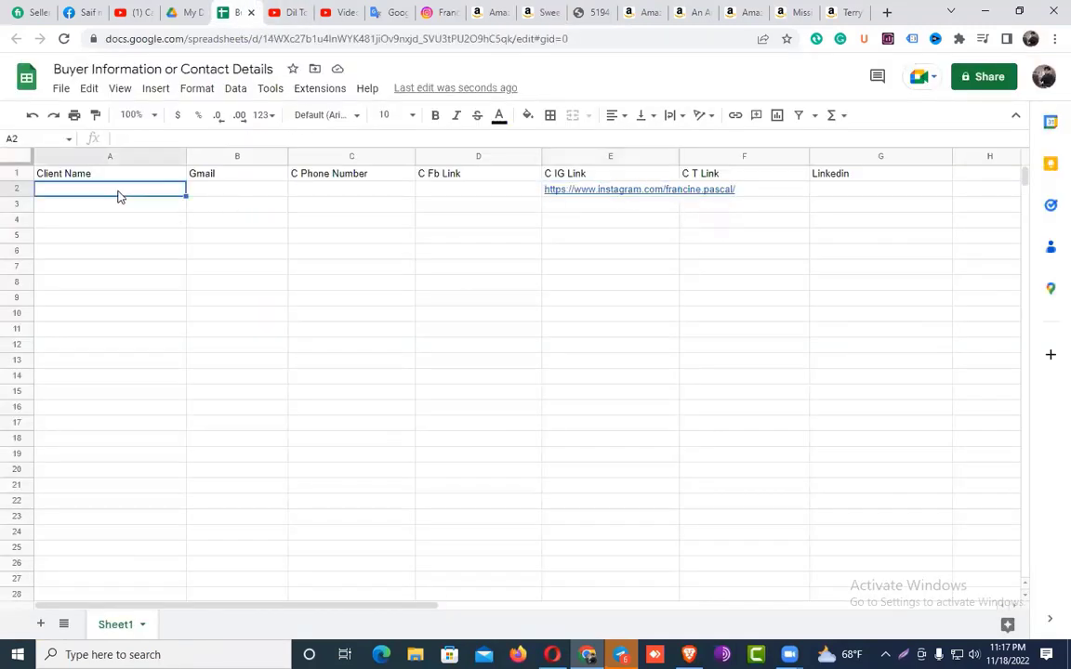
key("ctrl+v")
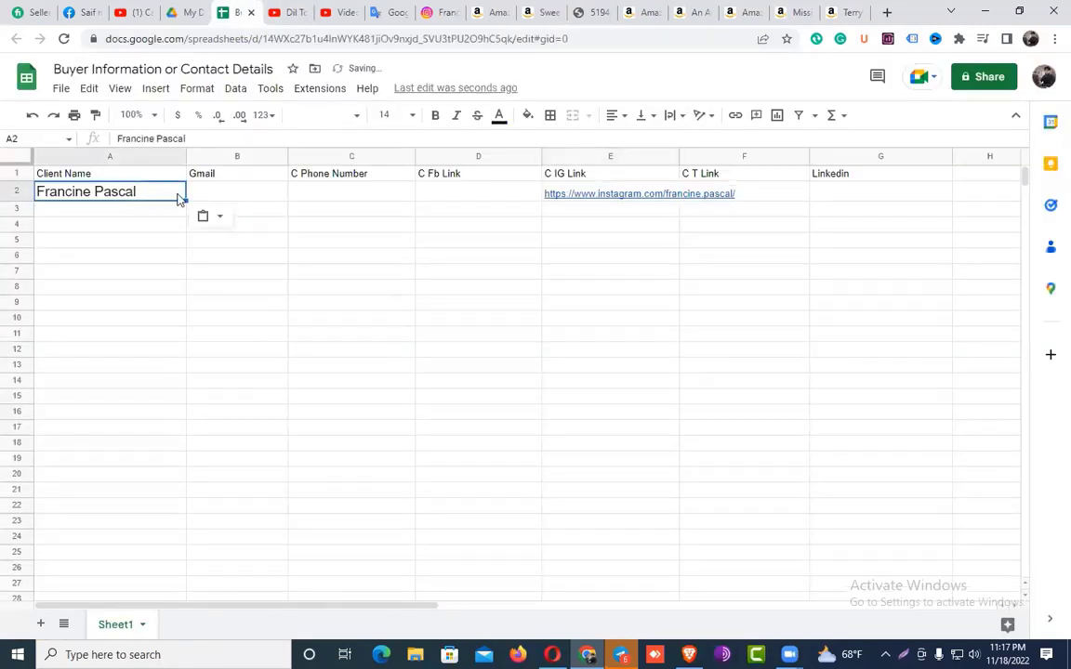
Set the font size of the client name in cell A2 to 12
left_click(222, 199)
left_click(172, 197)
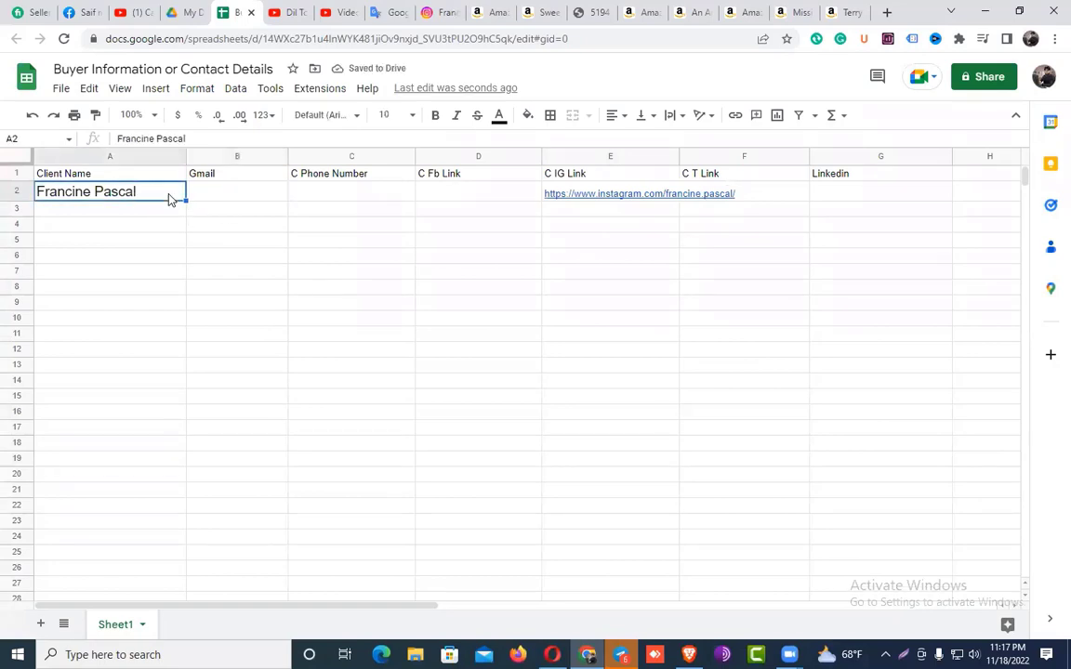
left_click(411, 114)
left_click(388, 286)
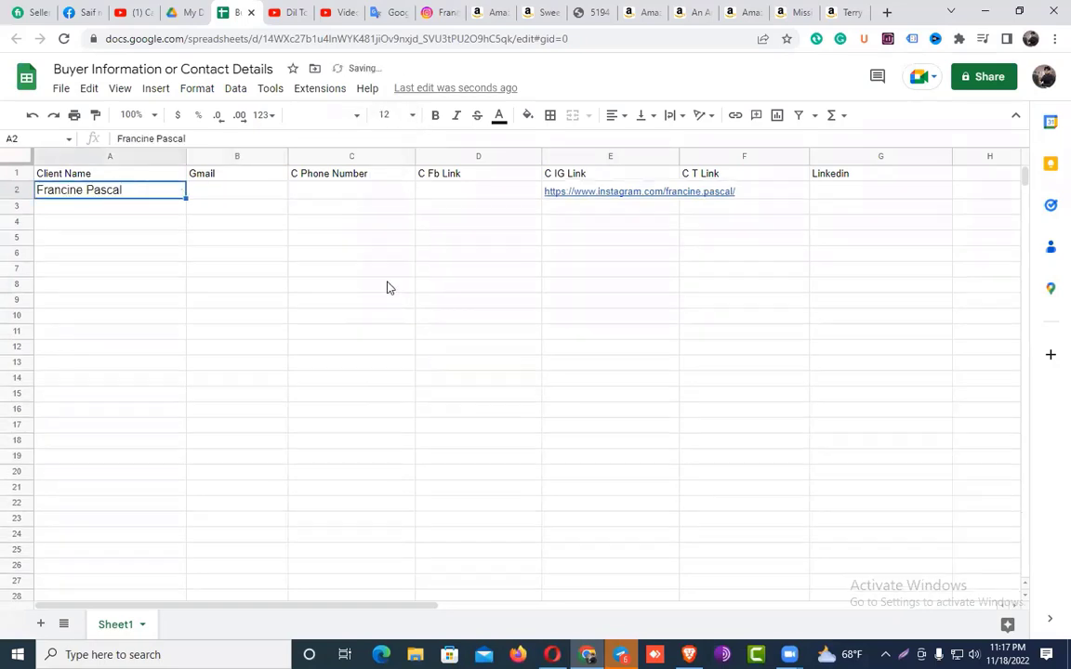
Copy the client name from cell A2 of the buyer sheet and switch to Facebook
left_click(213, 198)
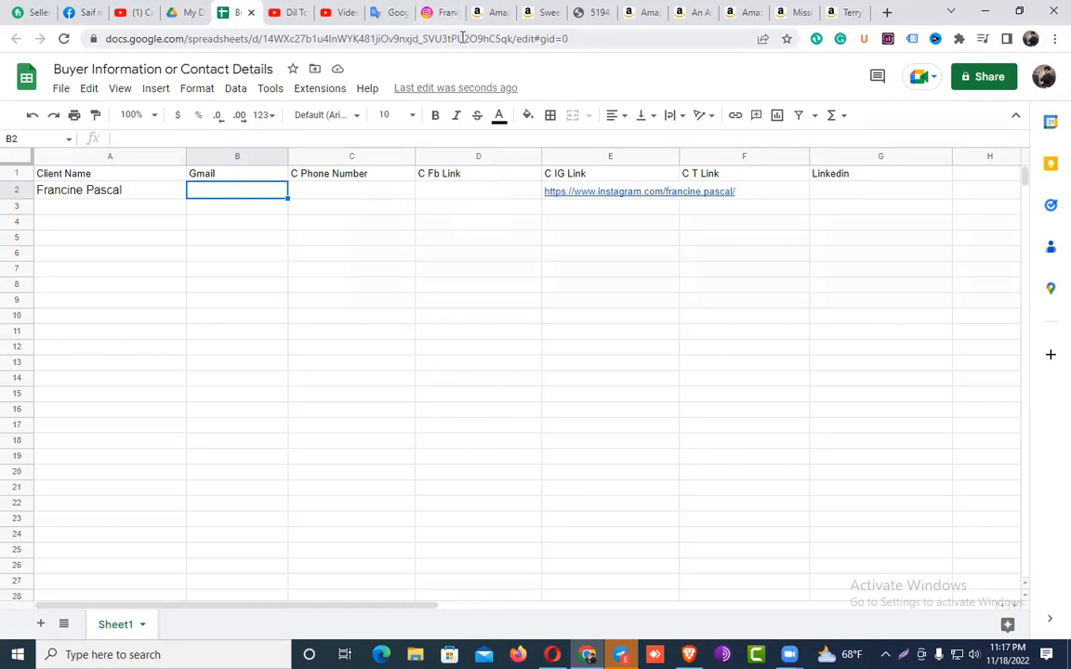
left_click(116, 196)
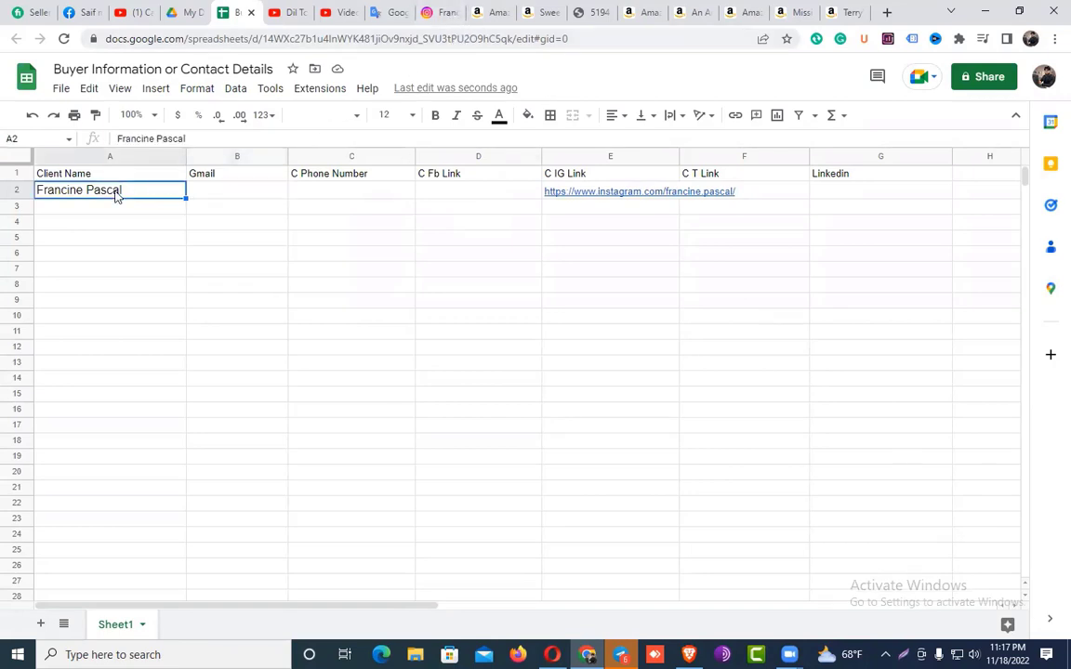
key("ctrl+c")
left_click(85, 11)
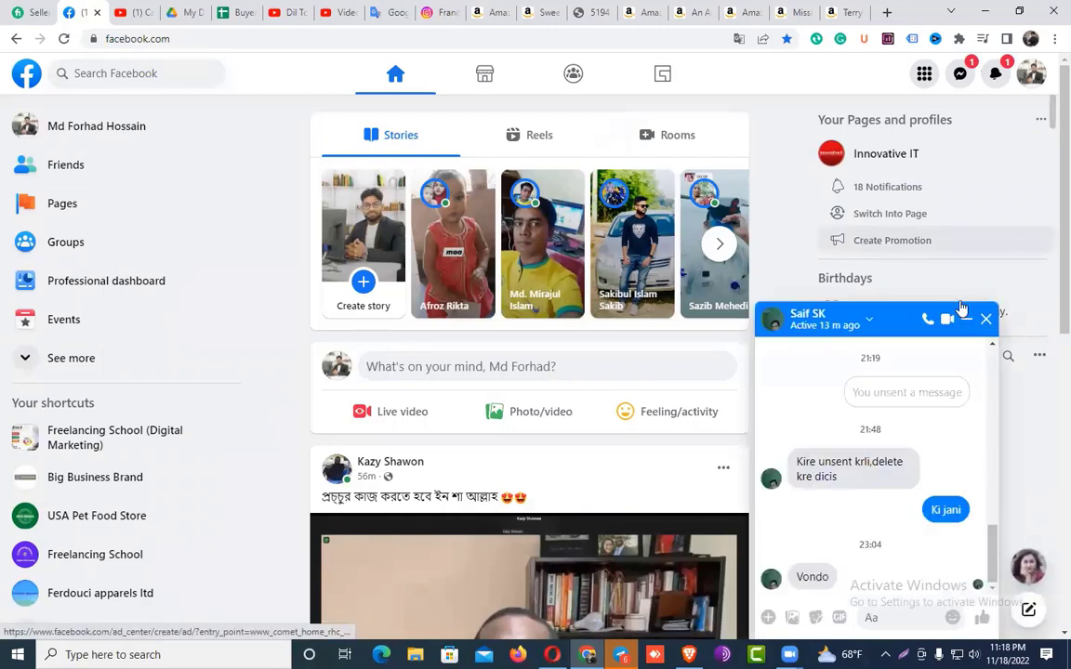
Close the open chat on Facebook and clear the new notification and message alerts
left_click(986, 319)
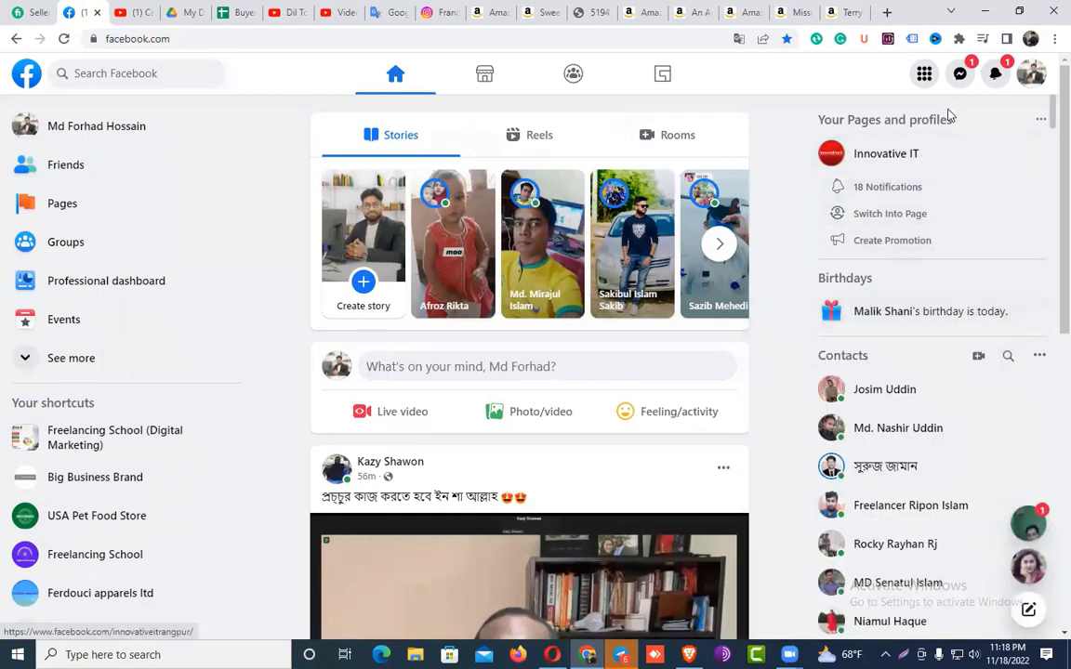
left_click(995, 75)
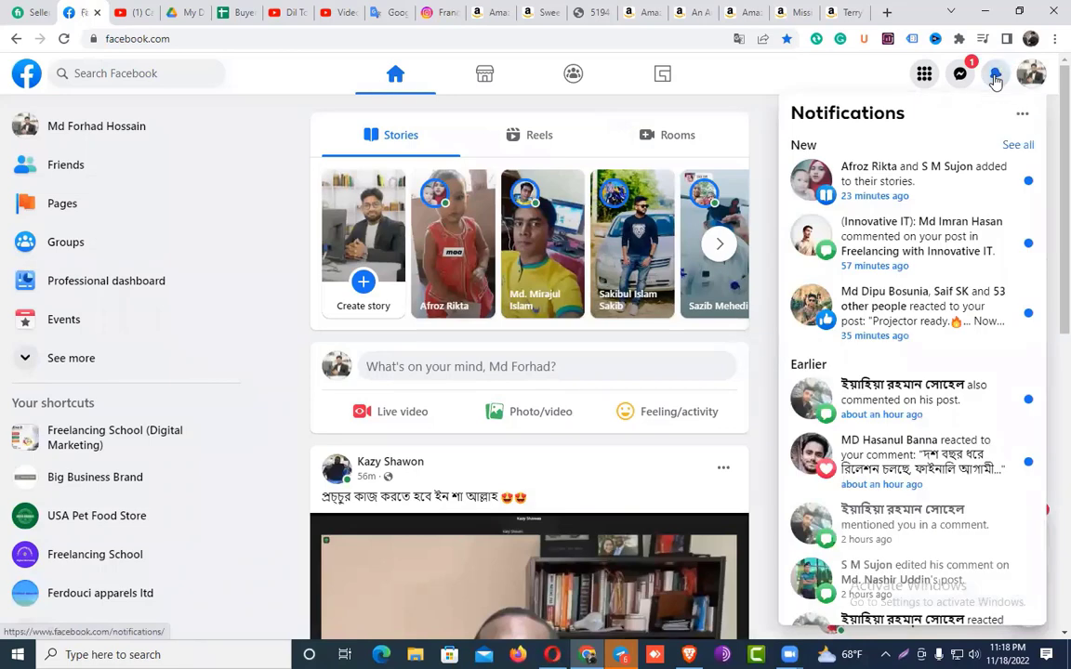
left_click(995, 79)
left_click(959, 75)
left_click(958, 80)
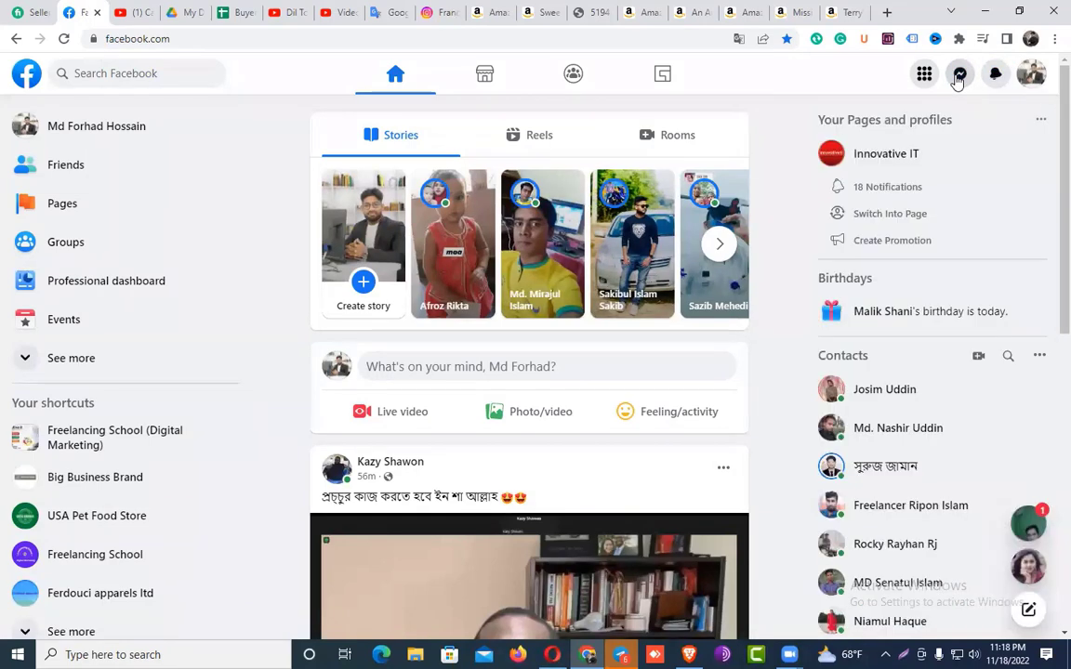
Search Facebook for the author's full name and open the author page described as the creator of Sweet Valley High
left_click(145, 74)
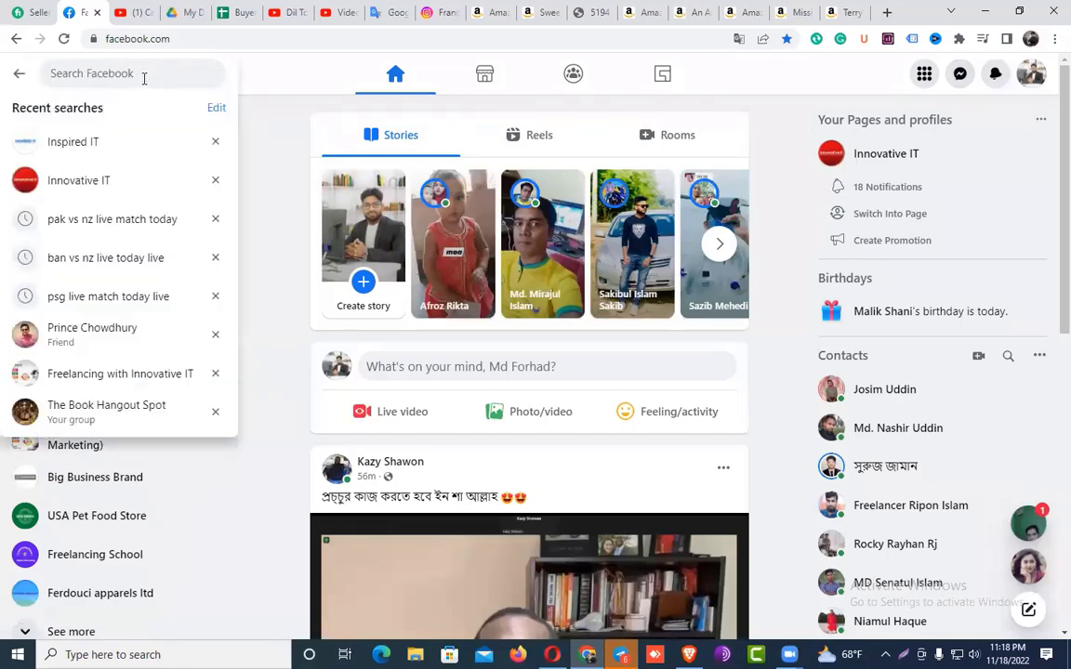
key("ctrl+v")
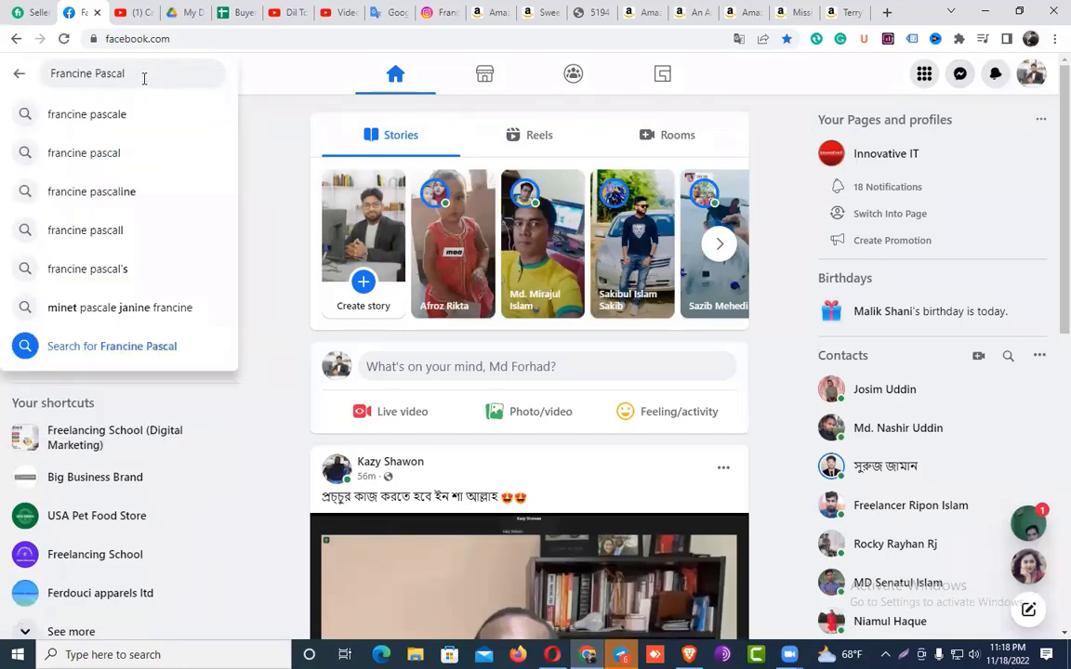
key("Return")
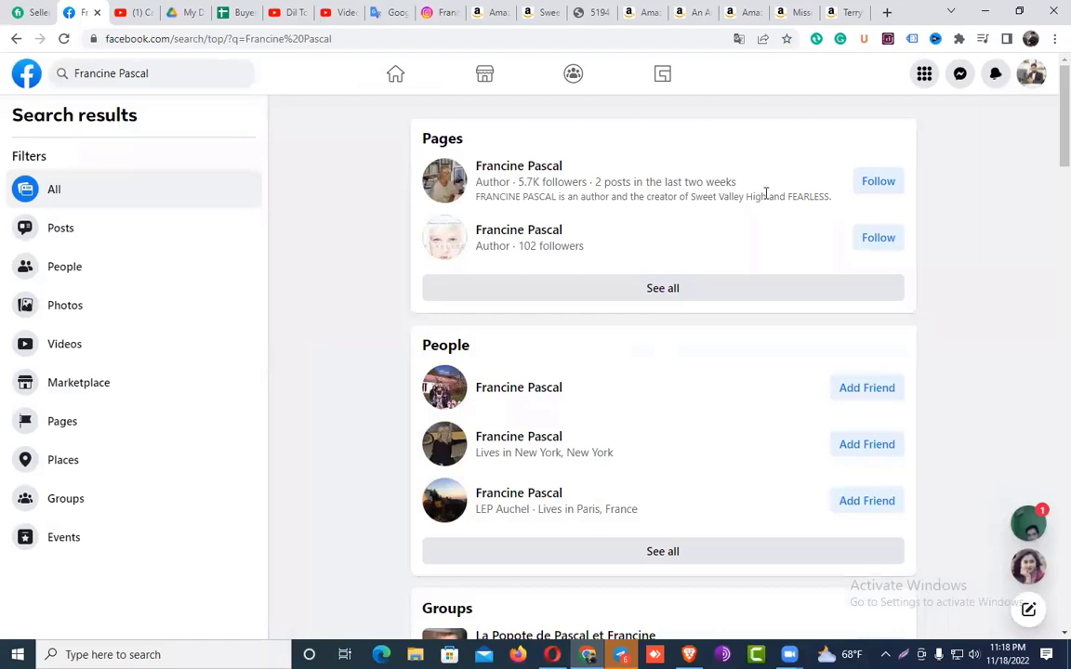
left_click(534, 168)
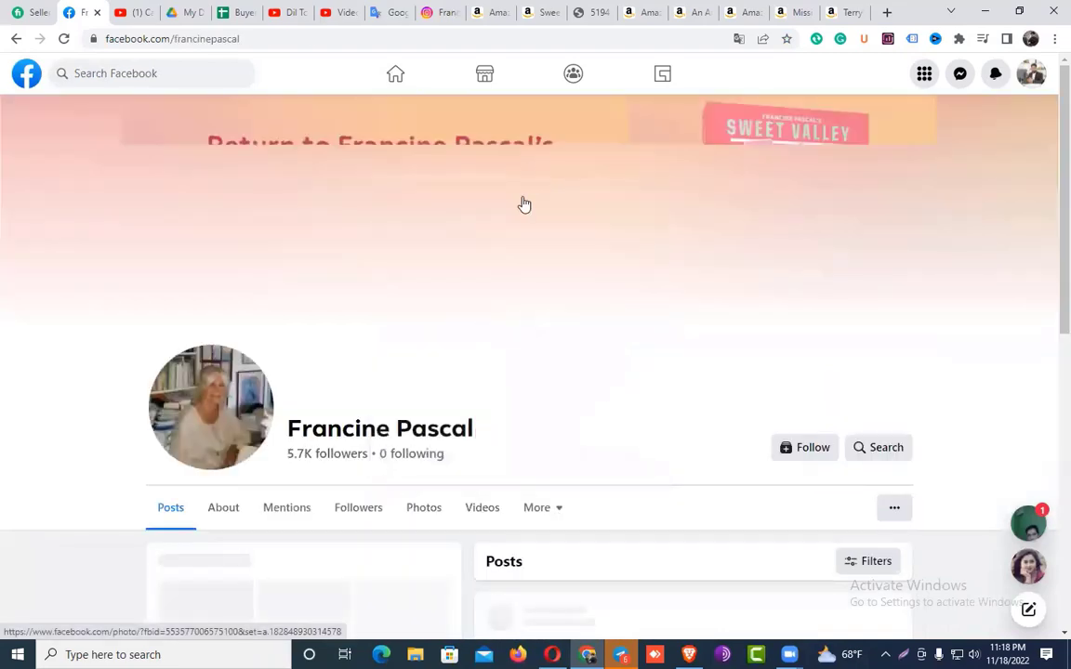
Examine the intro, photos and recent posts on the author's Facebook page to check that it is the right one
scroll(406, 318, "down", 2)
scroll(406, 318, "down", 1)
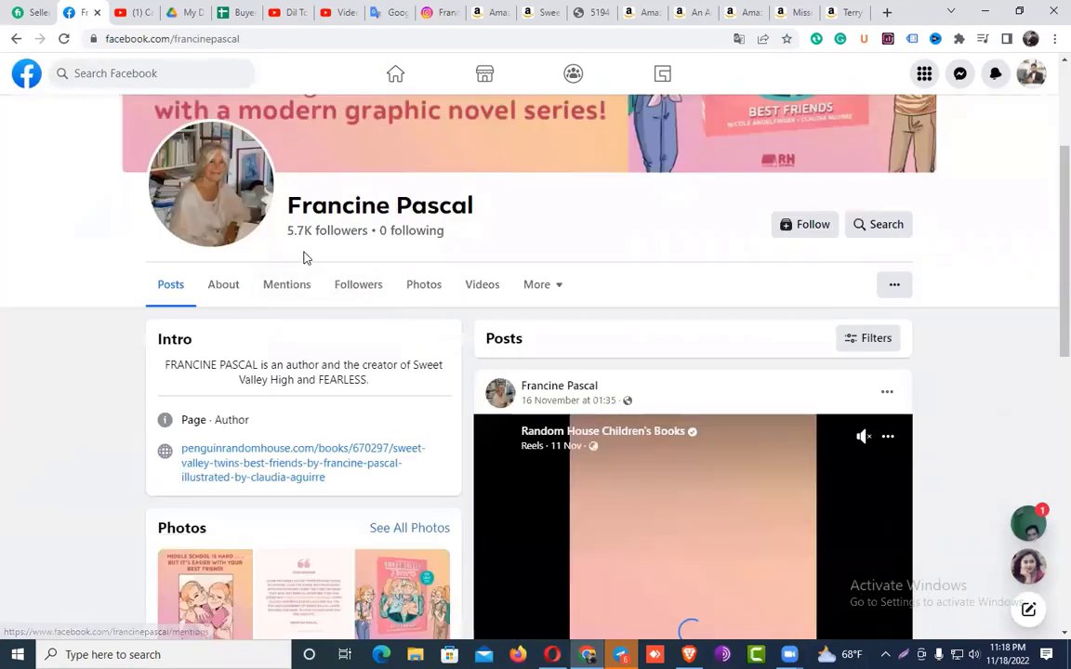
scroll(360, 328, "down", 1)
scroll(581, 334, "down", 1)
scroll(585, 329, "down", 2)
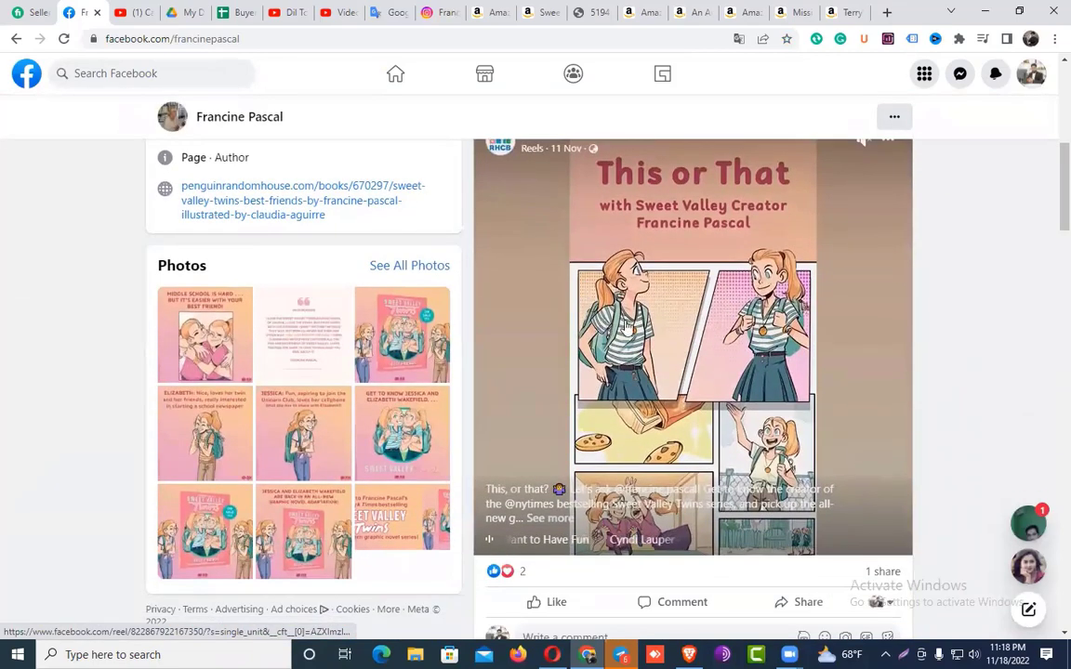
scroll(650, 372, "down", 2)
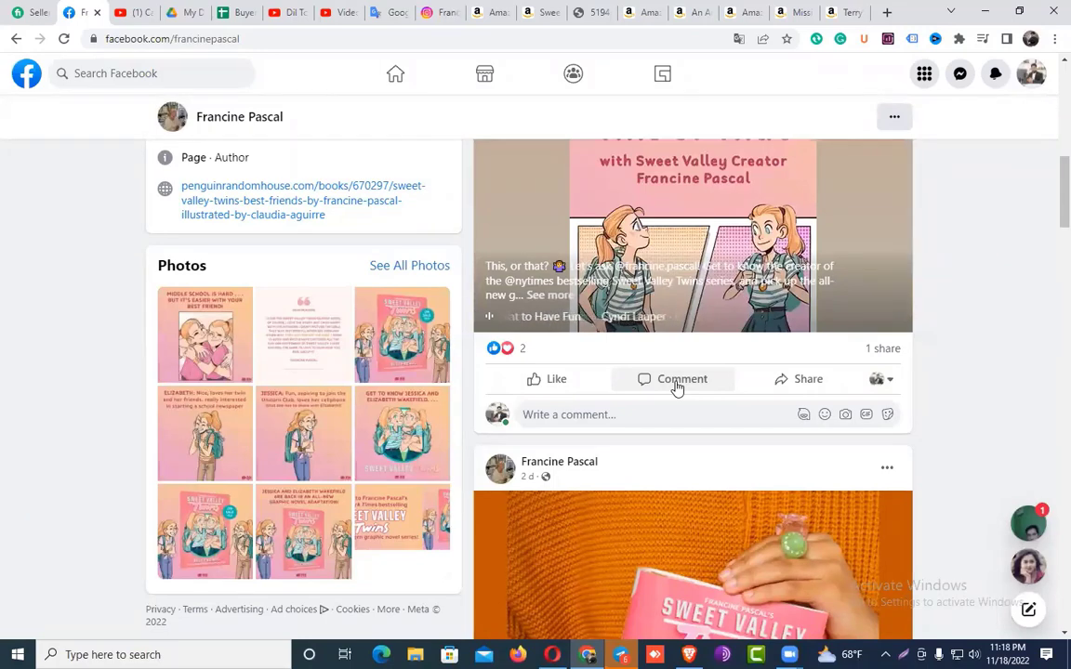
scroll(676, 388, "up", 3)
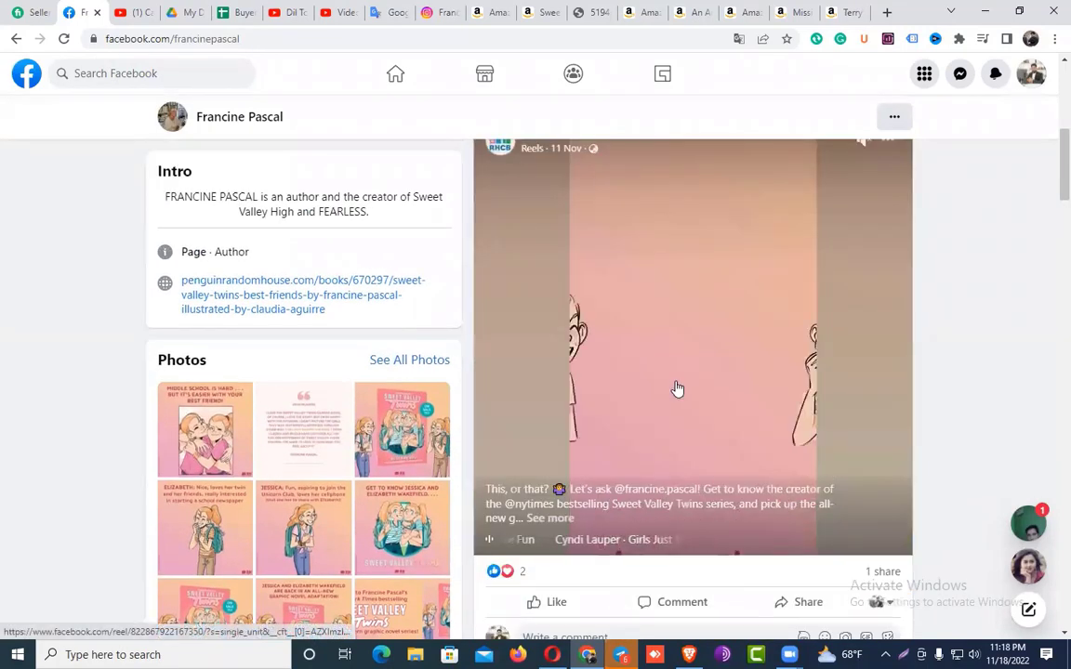
scroll(677, 389, "up", 5)
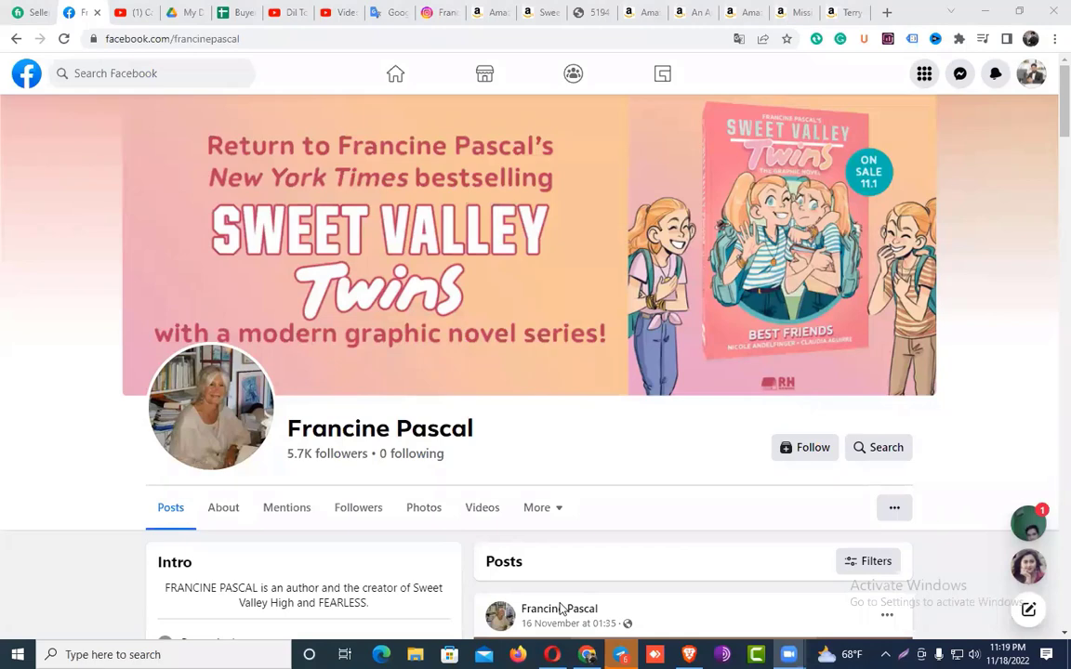
Follow the author's Facebook page and look over its latest posts
scroll(559, 381, "down", 1)
scroll(560, 381, "down", 1)
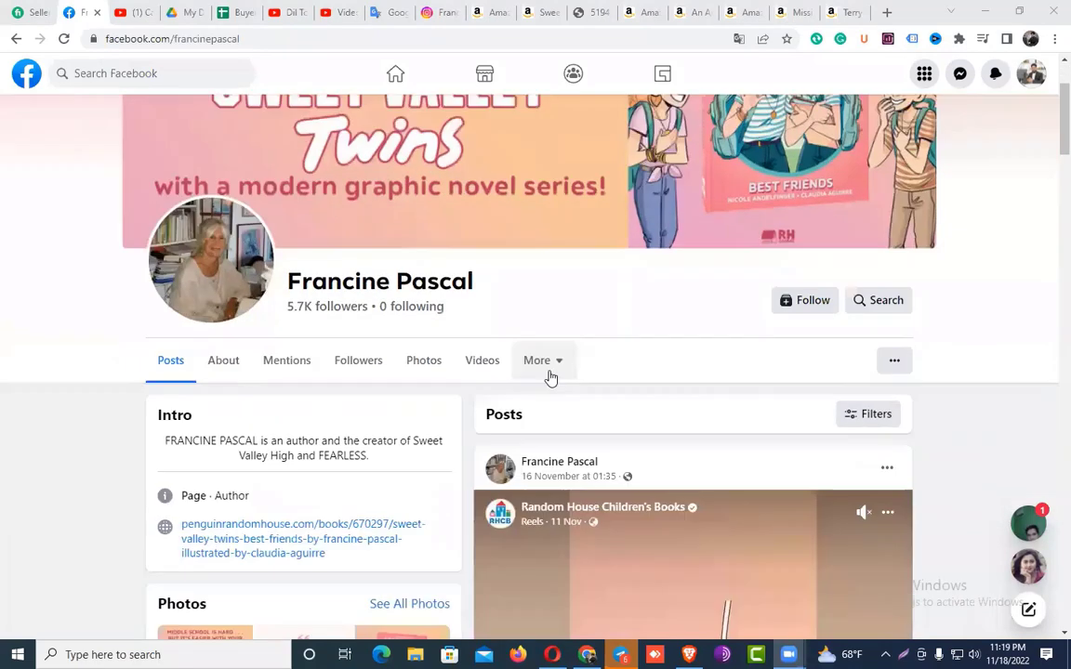
left_click(814, 309)
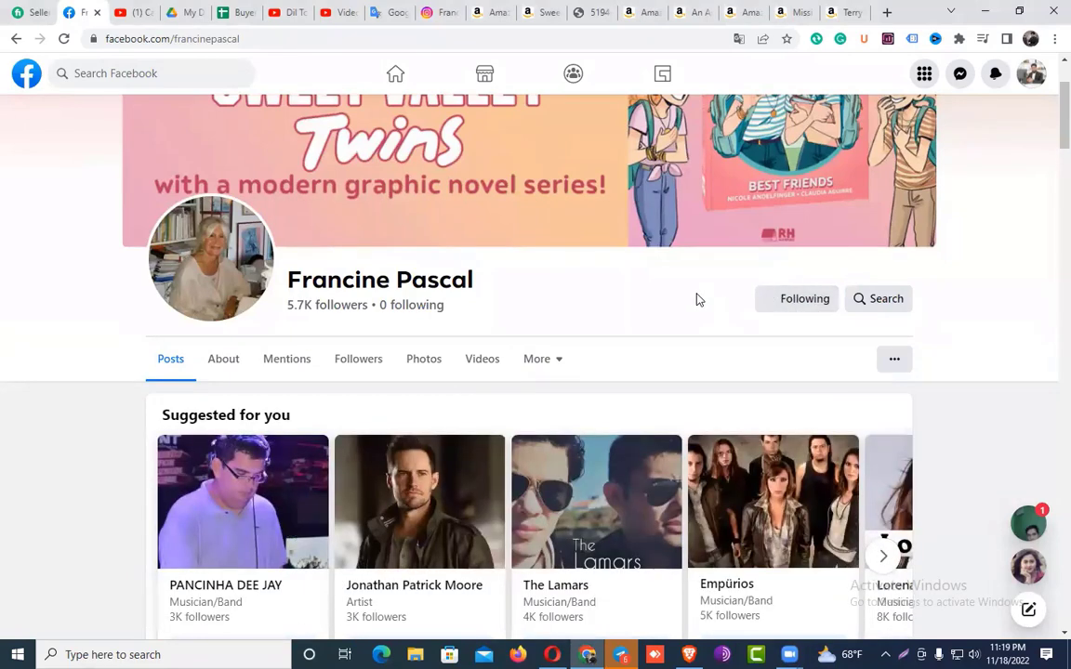
scroll(699, 300, "down", 5)
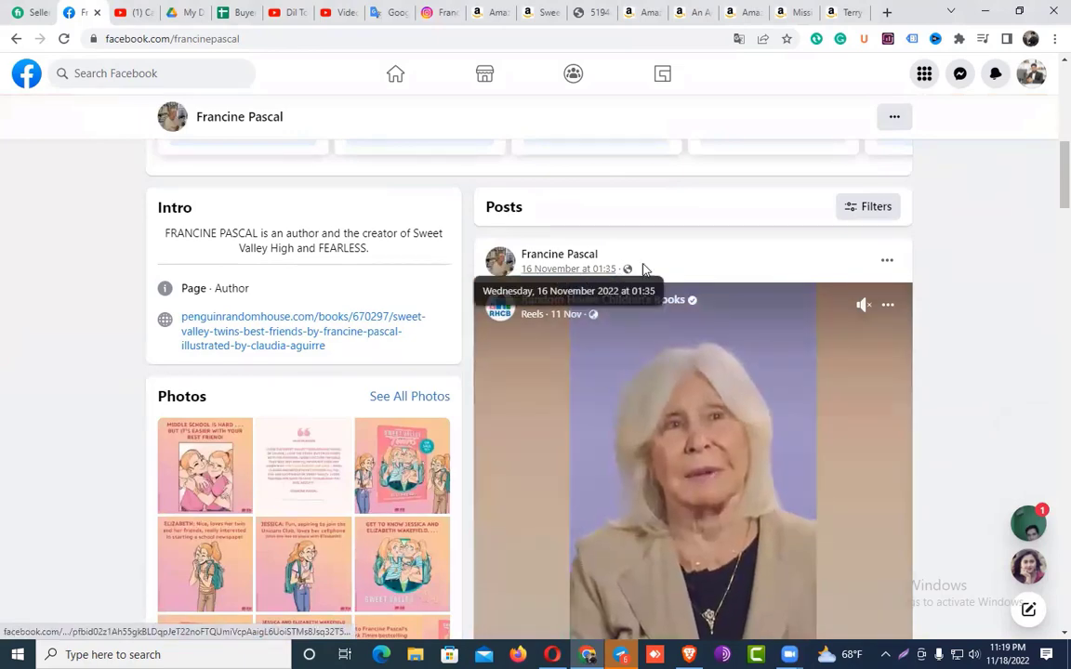
scroll(665, 434, "down", 4)
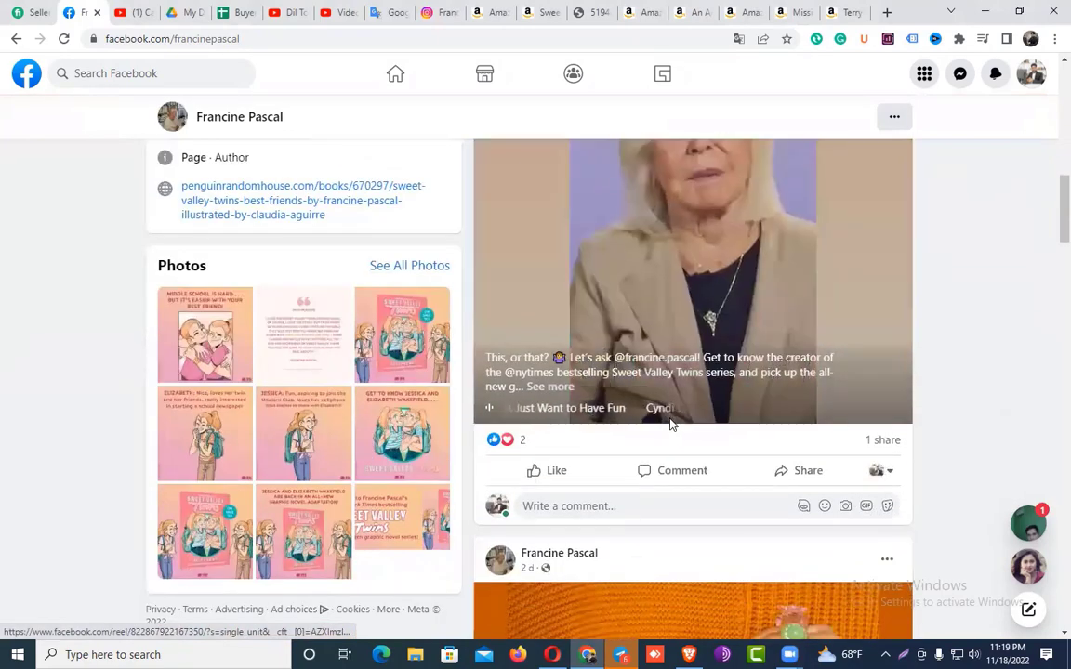
scroll(677, 372, "up", 1)
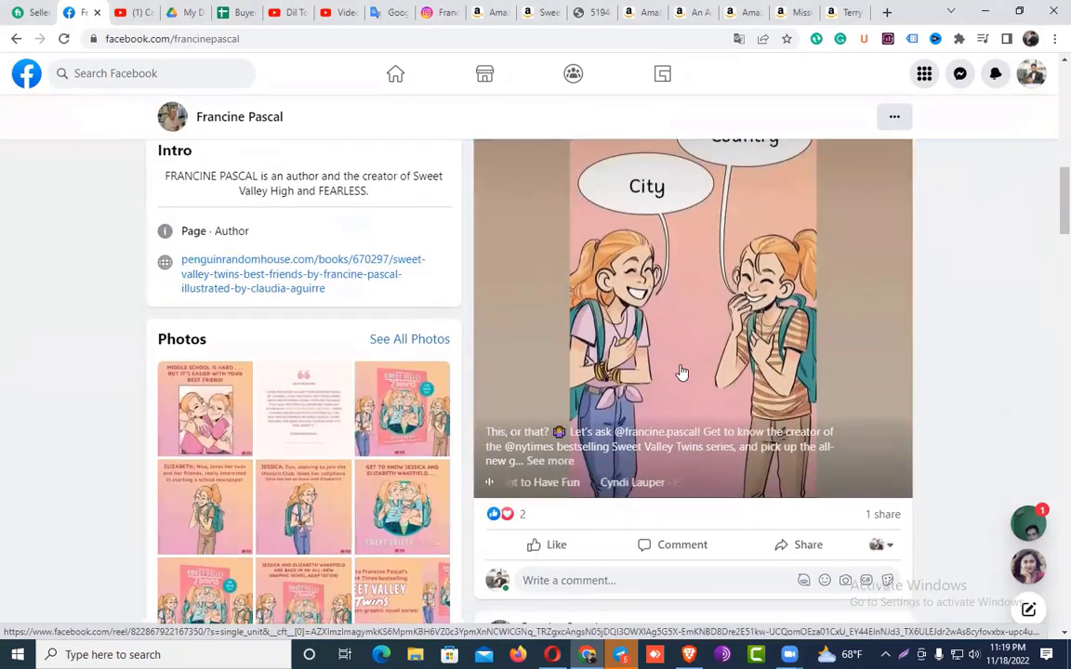
scroll(678, 362, "down", 2)
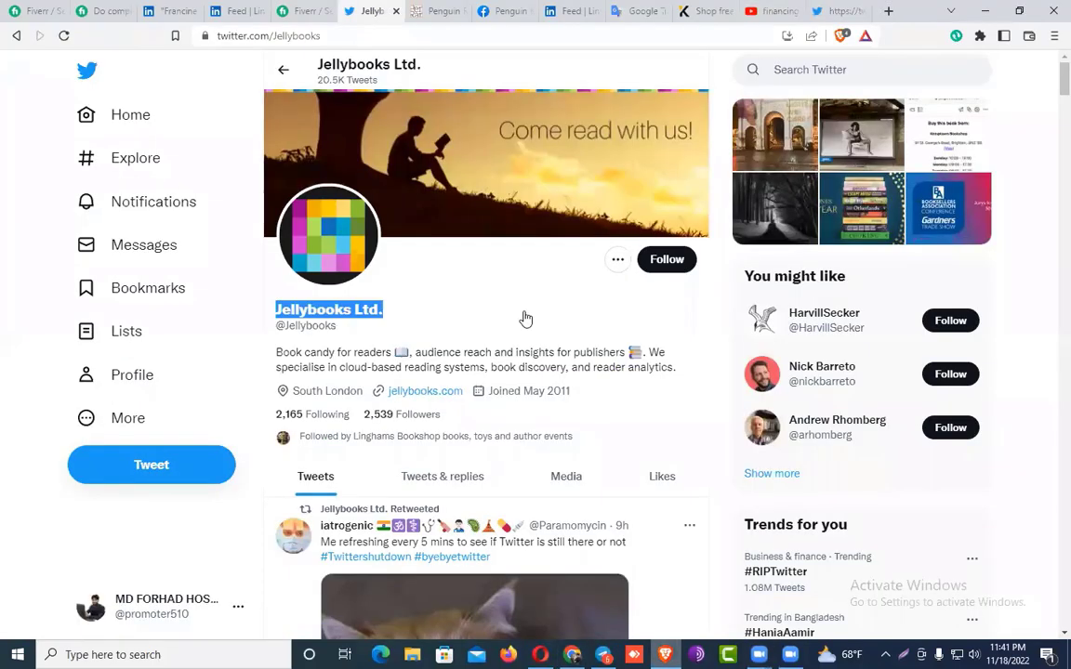
Copy the name "Jellybooks Ltd." from its Twitter profile into cell A3 of the buyer sheet, closing the leftover Zoom page
left_click(384, 307)
left_click_drag(383, 307, 278, 305)
key("ctrl+c")
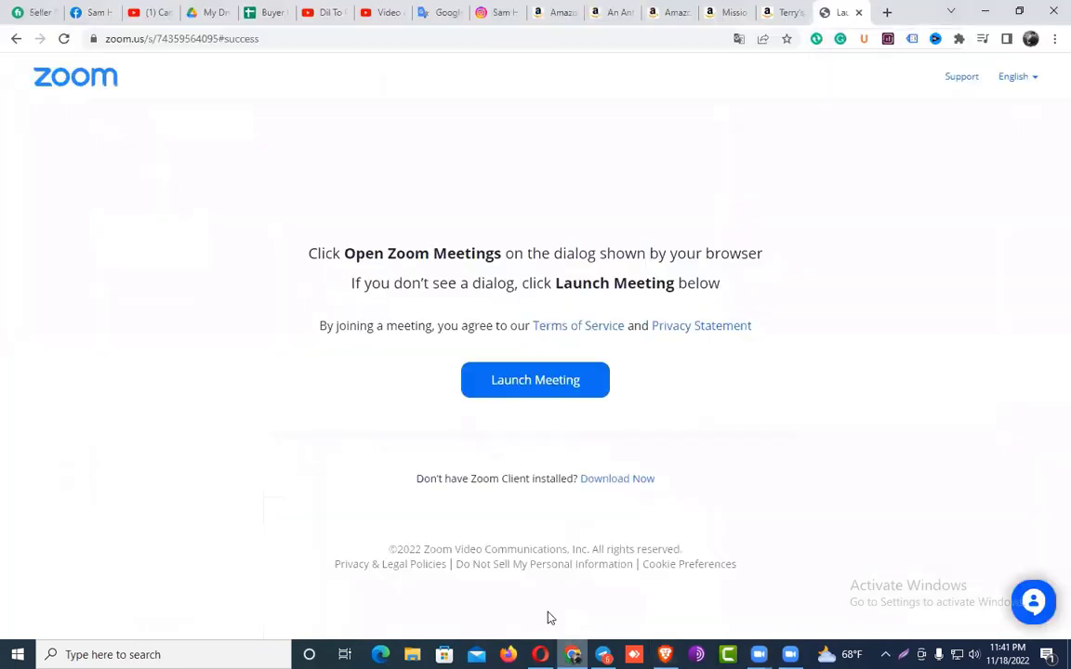
left_click(859, 12)
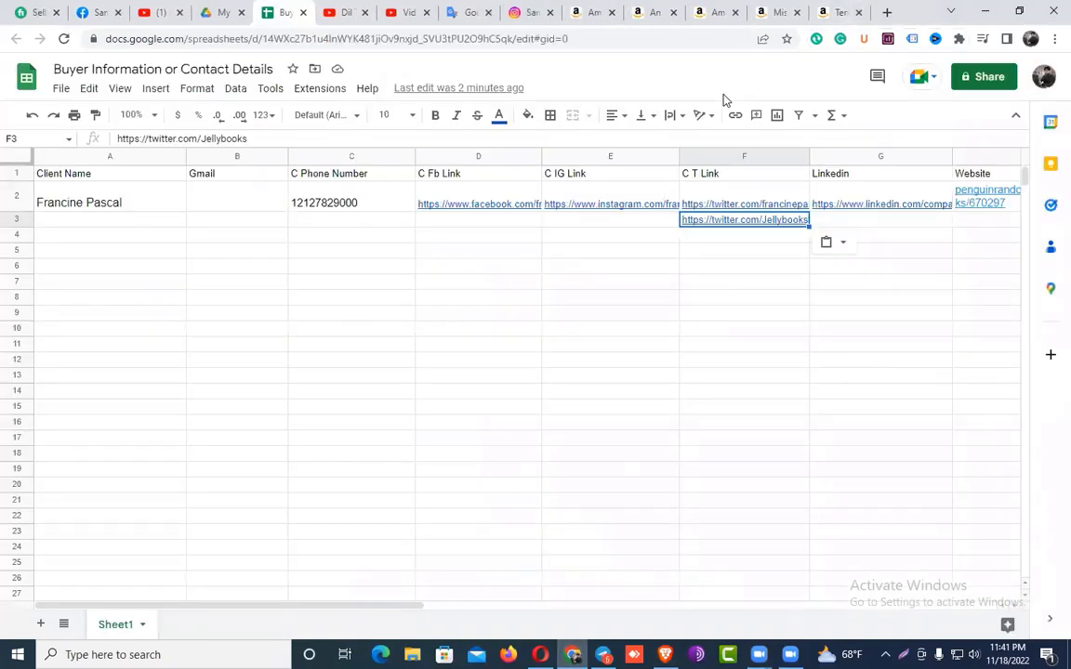
left_click(103, 225)
key("ctrl+v")
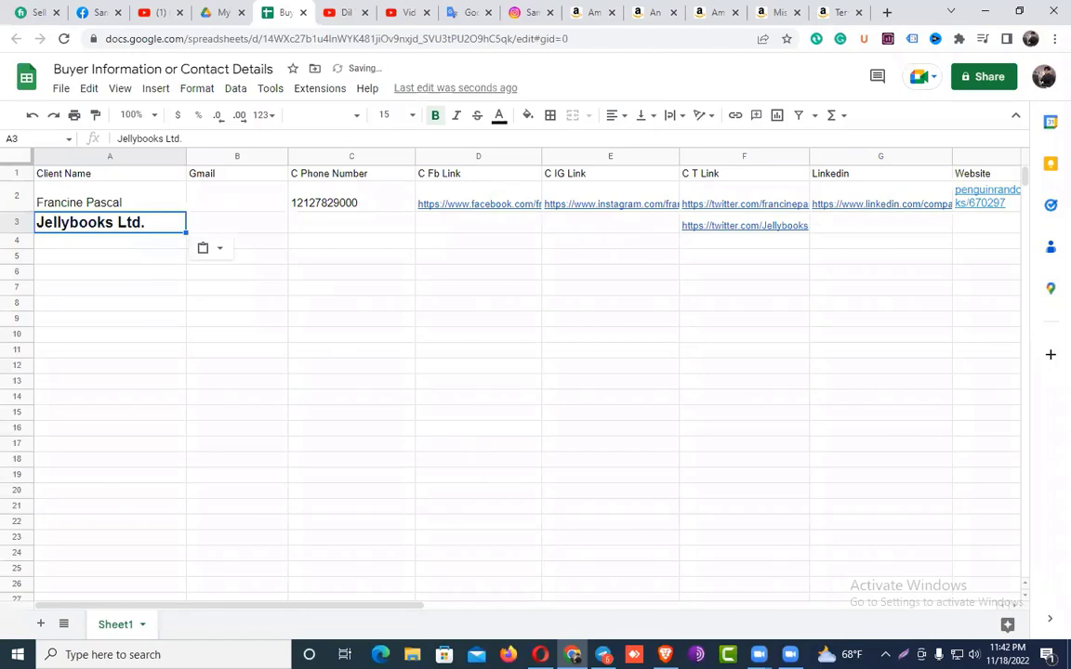
Search LinkedIn for "Jellybooks Ltd" using the name copied from the Twitter profile, and choose the suggested company "jellybooks - reader analytics"
left_click(665, 654)
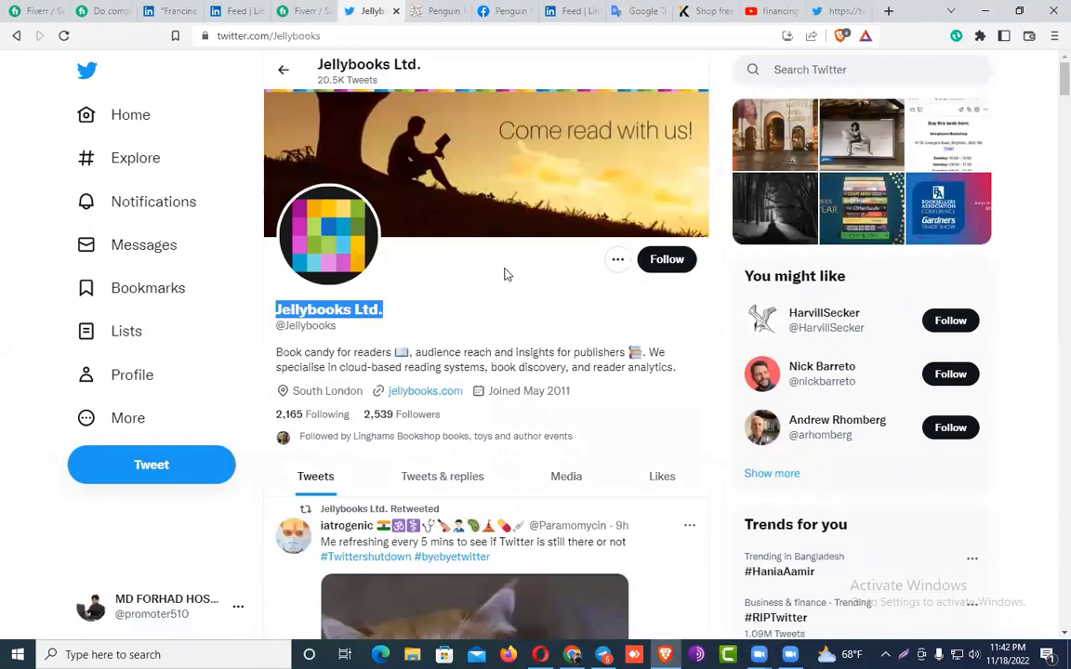
left_click(381, 310)
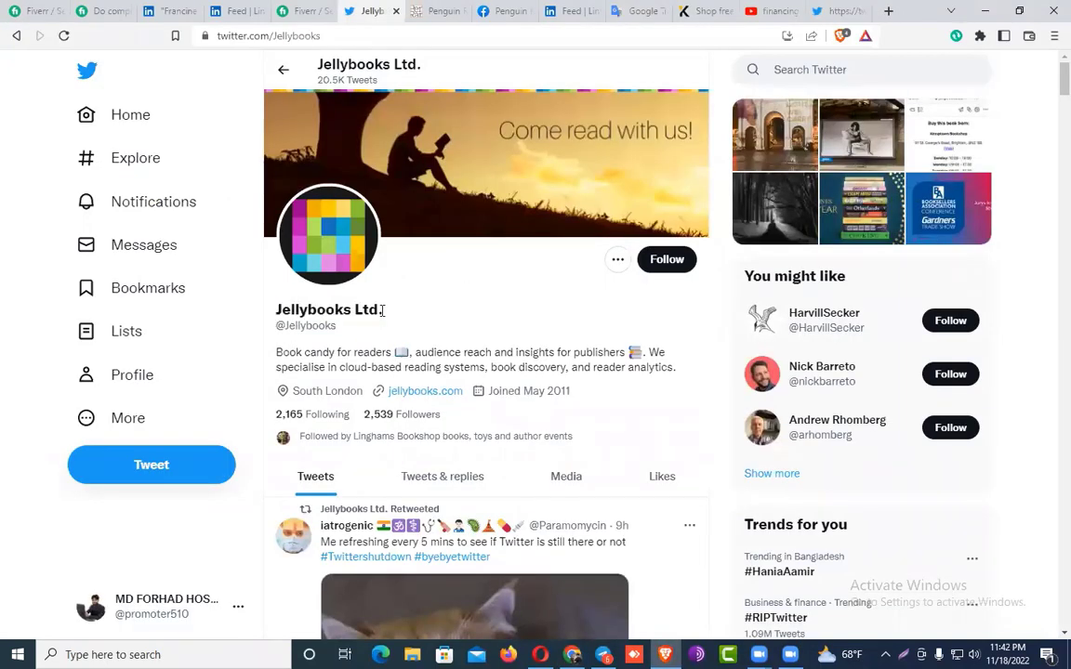
left_click_drag(382, 310, 274, 309)
key("ctrl+c")
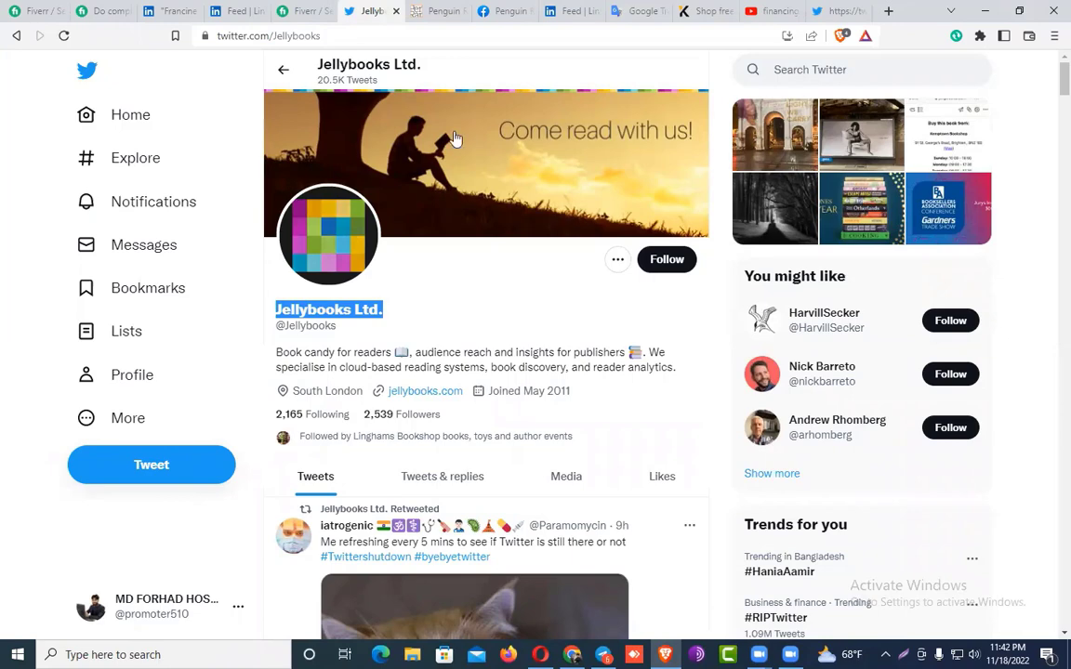
key("ctrl+Tab")
key("ctrl+Tab")
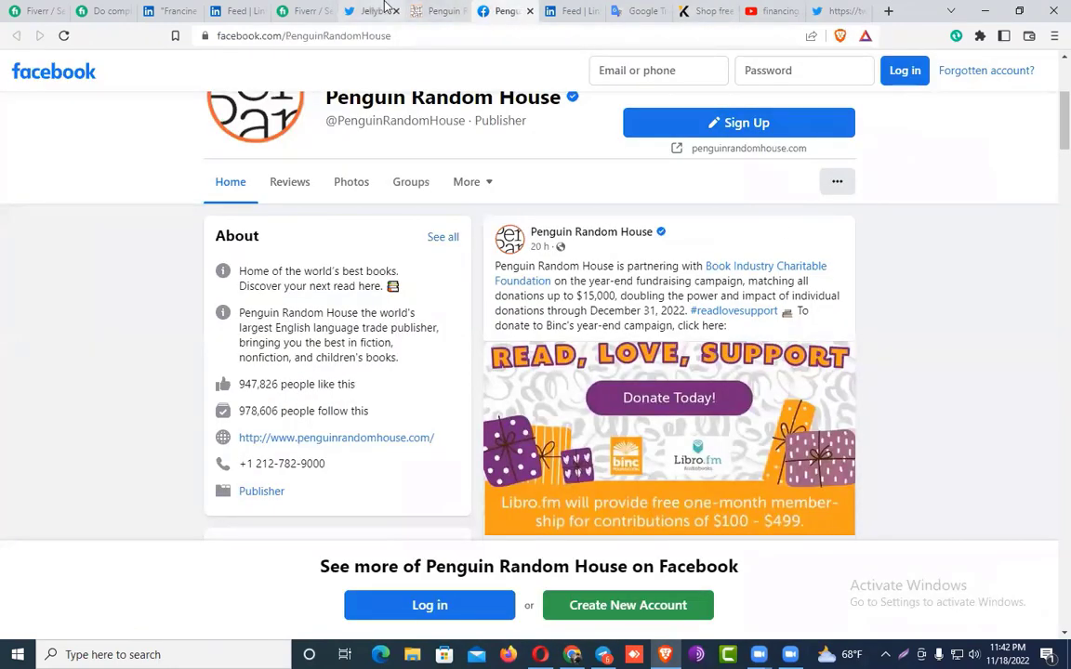
key("ctrl+Tab")
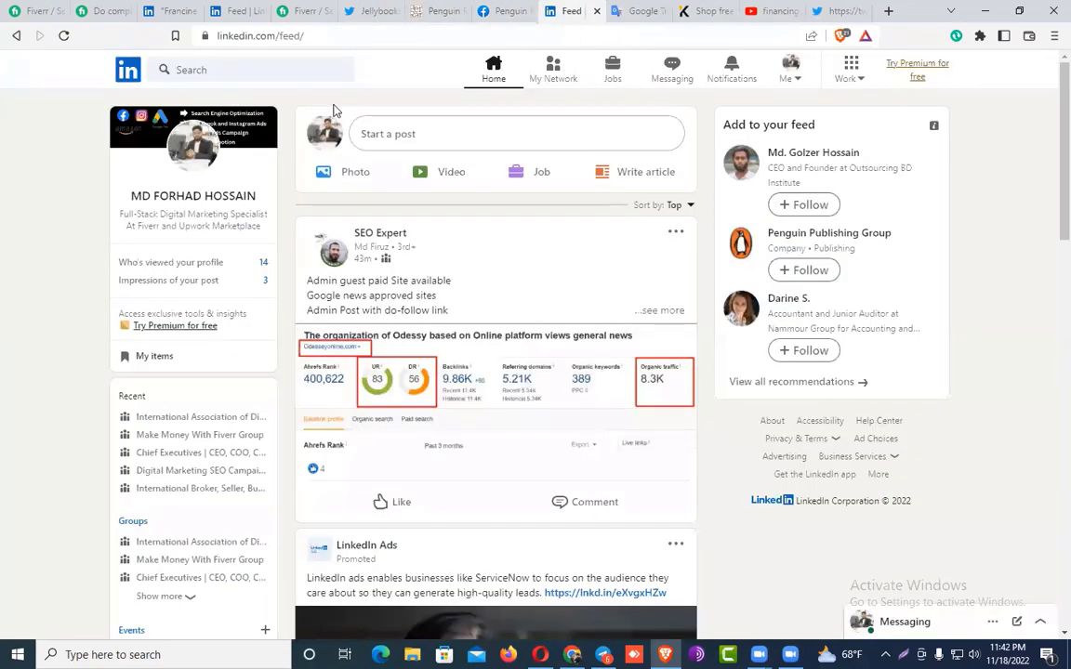
left_click(283, 70)
key("ctrl+v")
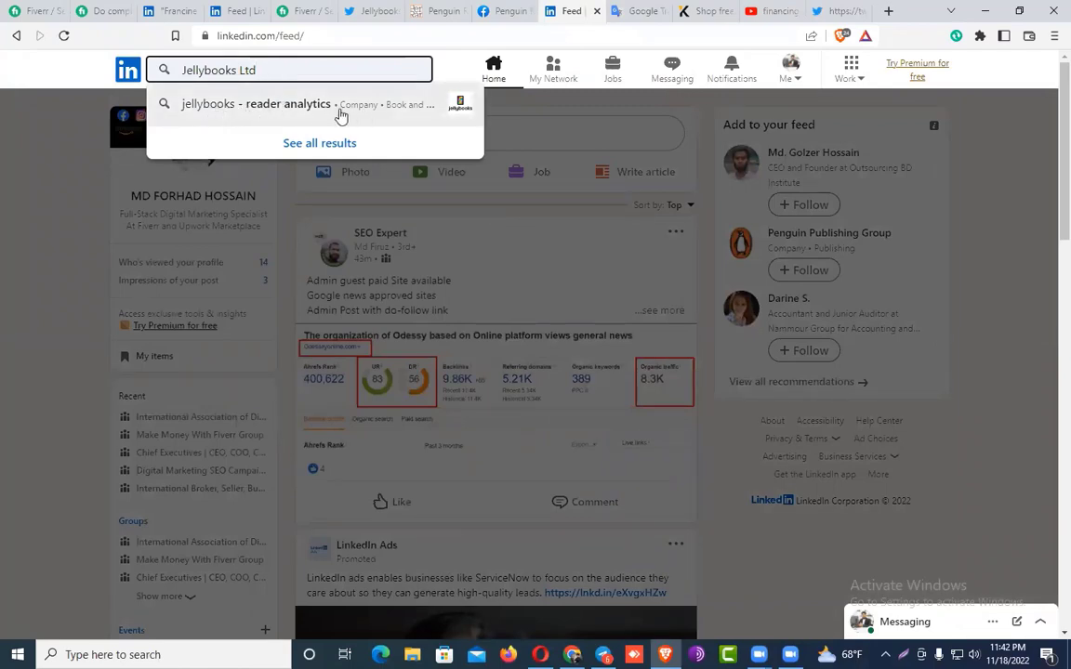
left_click(287, 110)
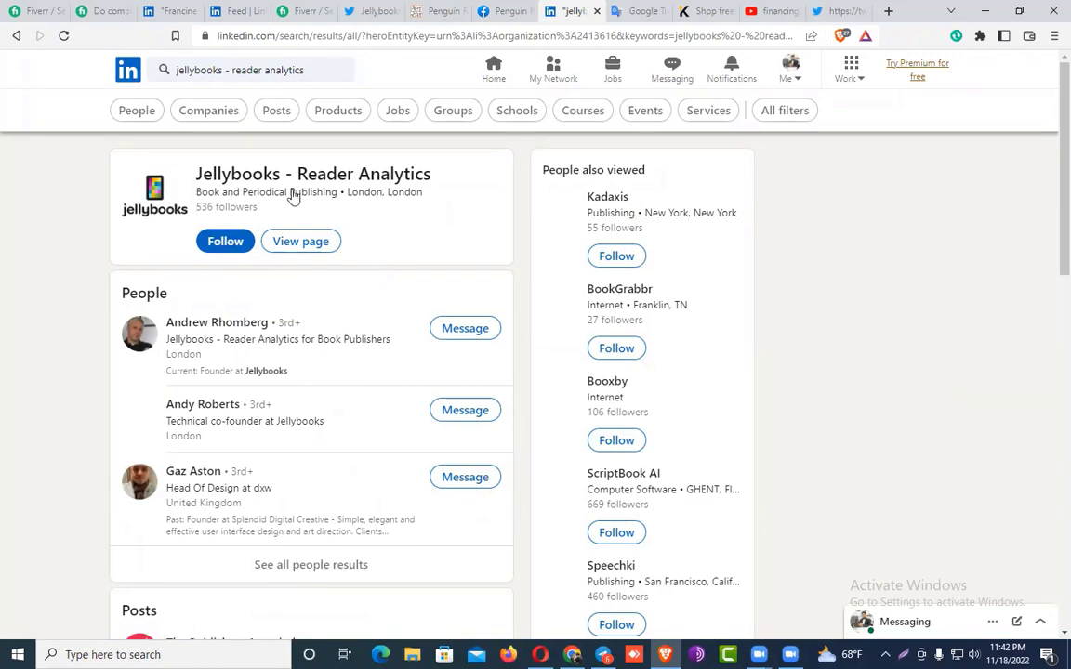
Follow Jellybooks - Reader Analytics on LinkedIn and copy its company page URL into cell G3 of the buyer sheet
left_click(226, 244)
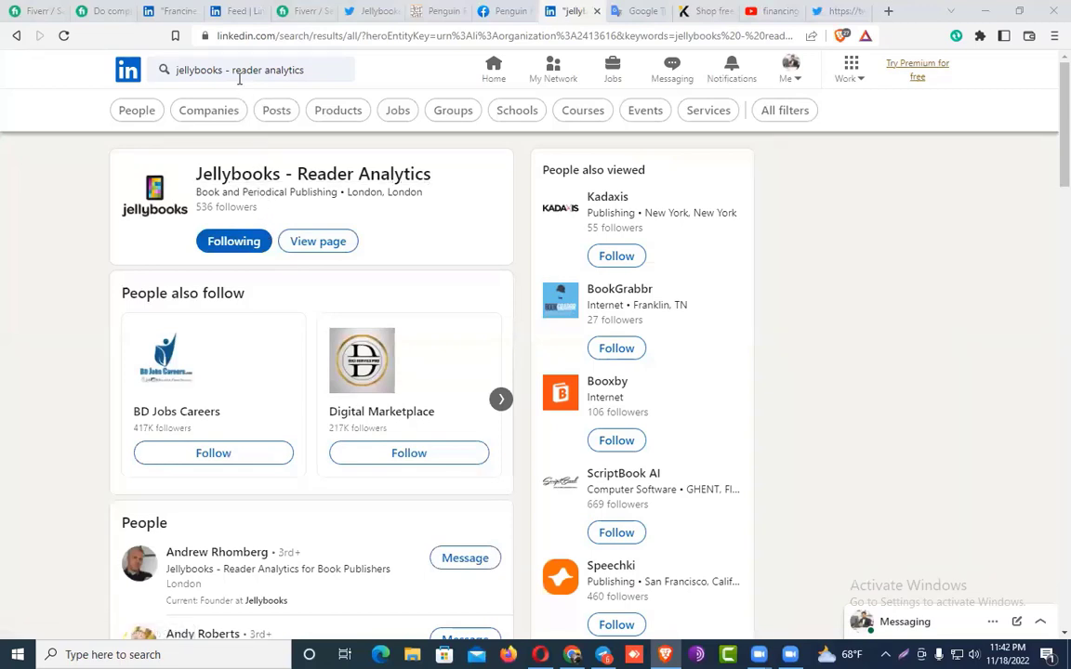
left_click(231, 177)
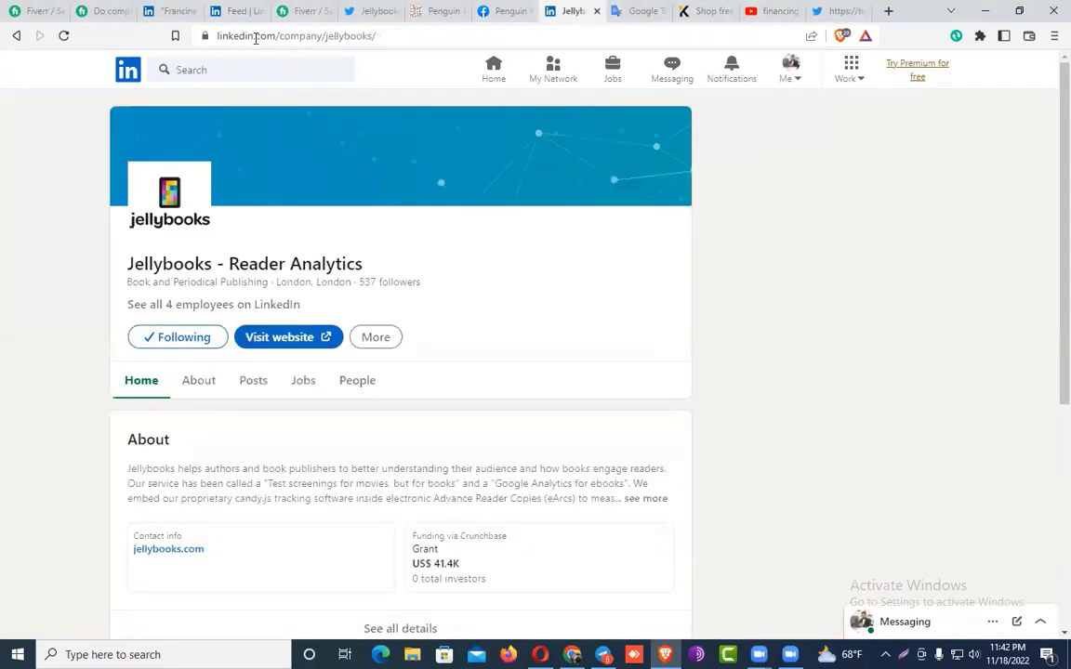
left_click(256, 38)
key("ctrl+c")
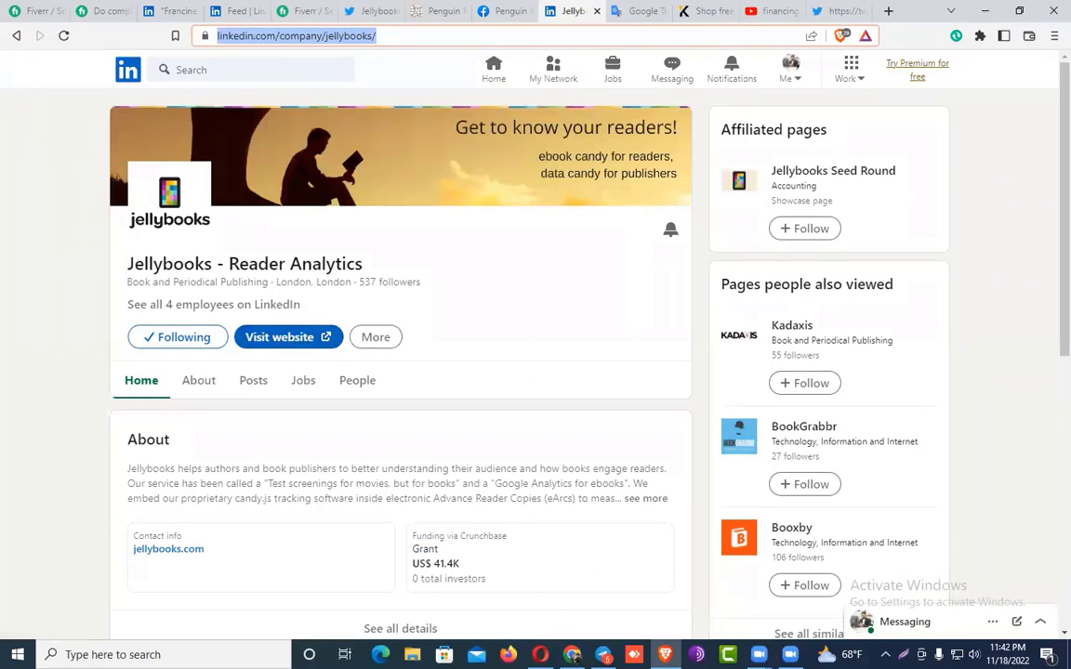
key("alt+Tab")
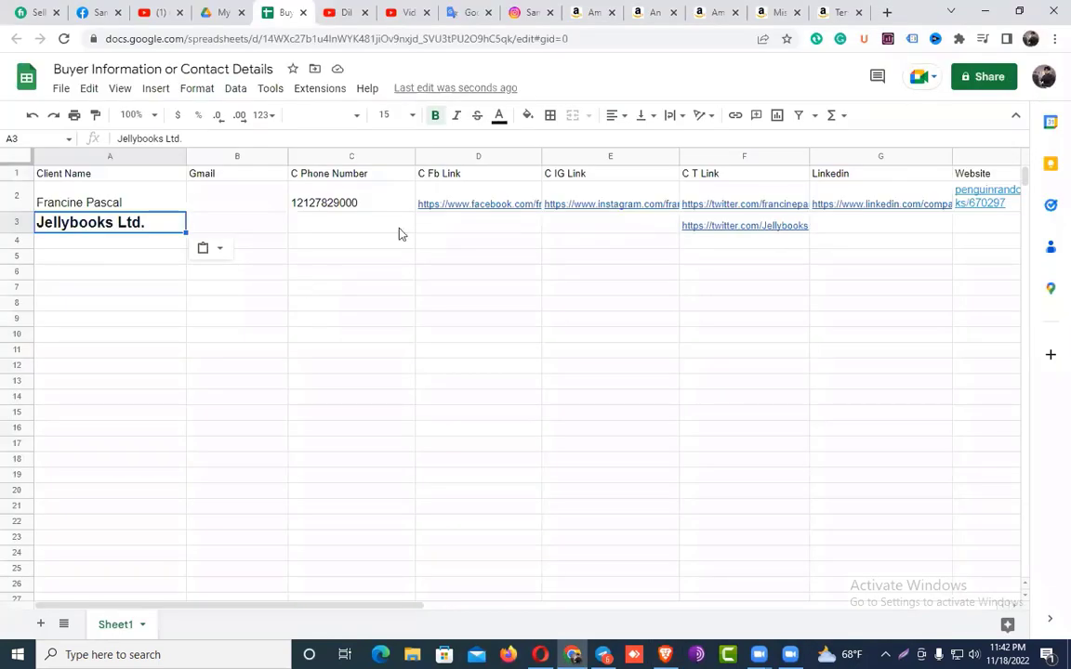
left_click(865, 229)
key("ctrl+v")
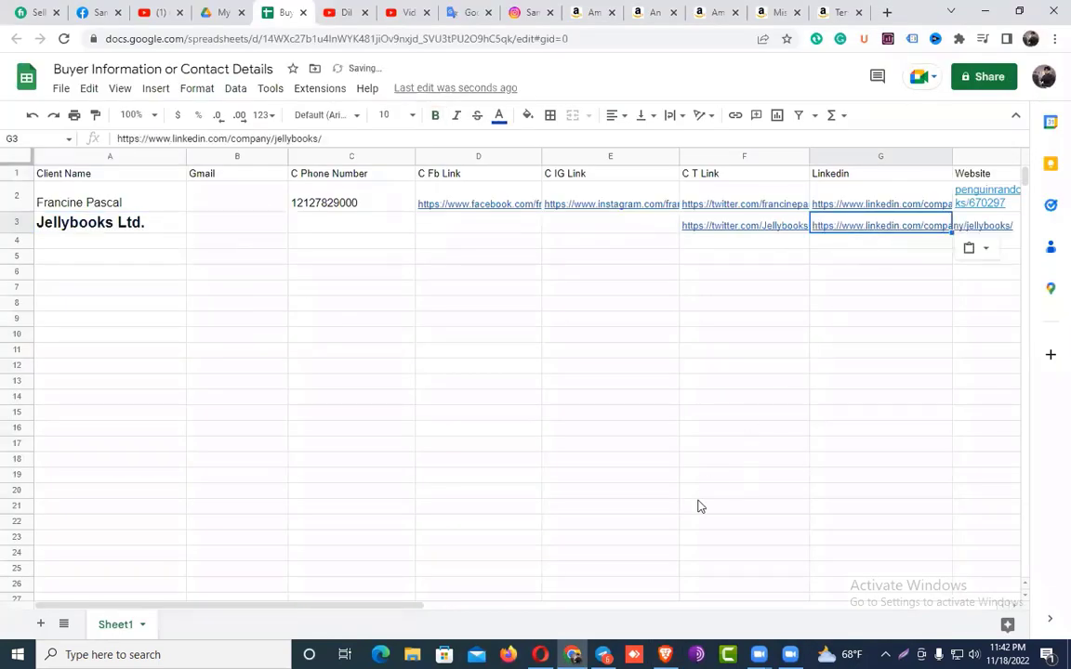
Open the company website from the Jellybooks LinkedIn page and look through its homepage
key("alt+Tab")
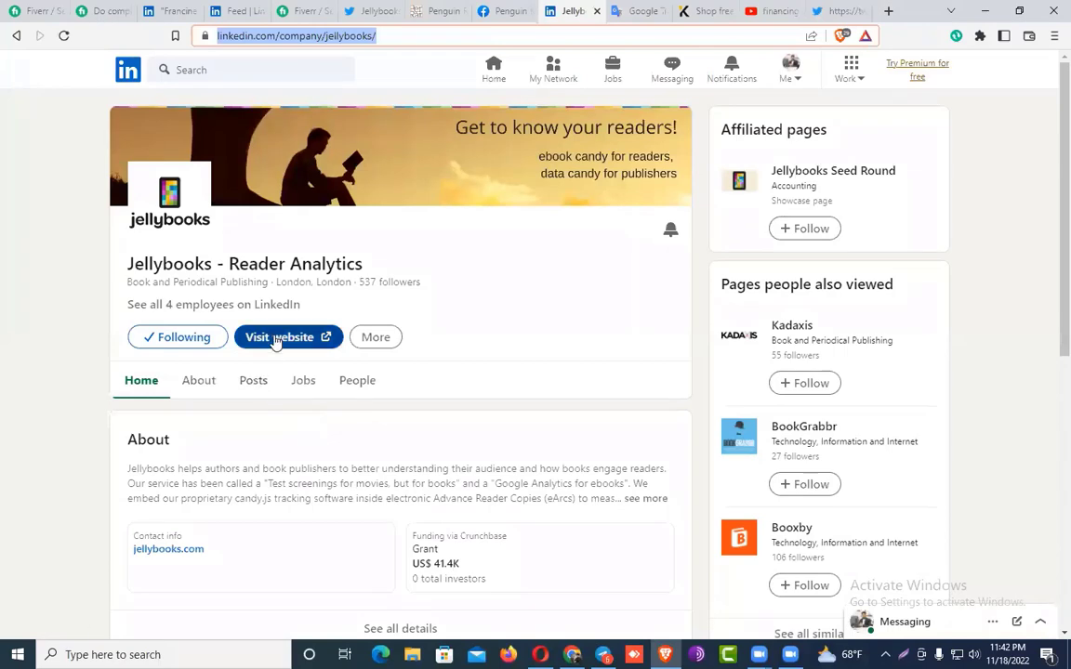
left_click(276, 341)
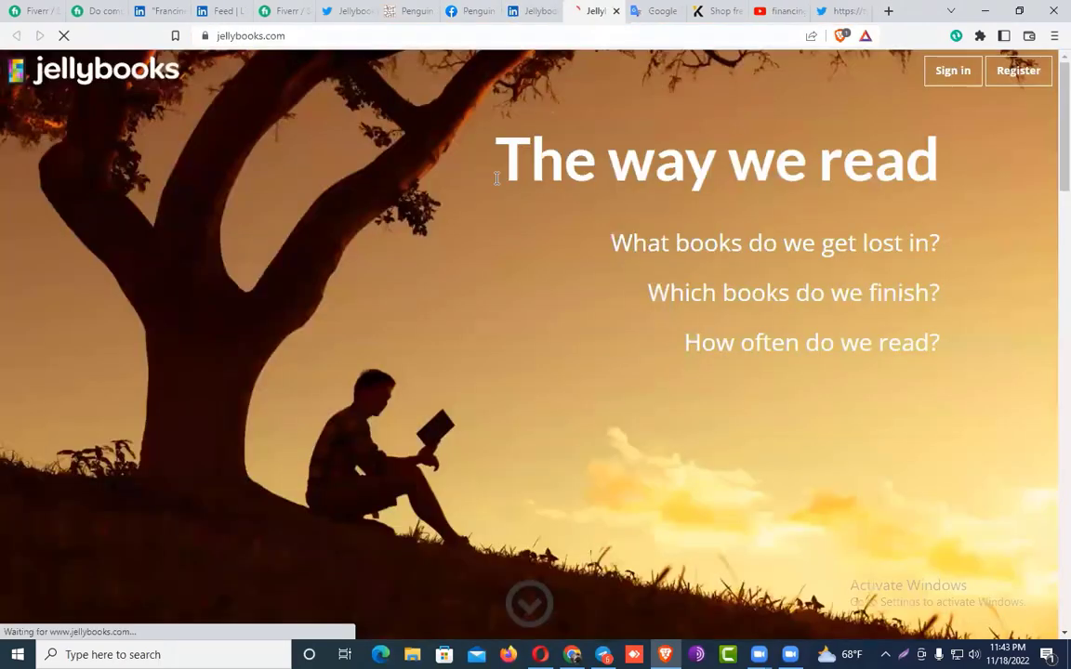
scroll(504, 188, "down", 3)
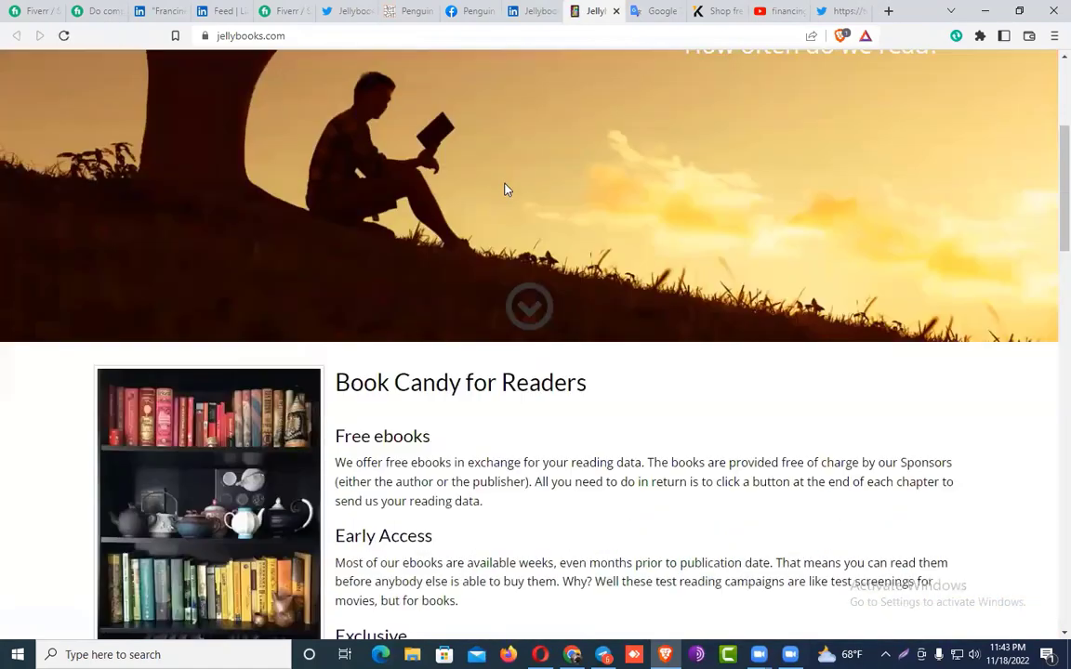
scroll(484, 204, "down", 4)
scroll(460, 216, "down", 10)
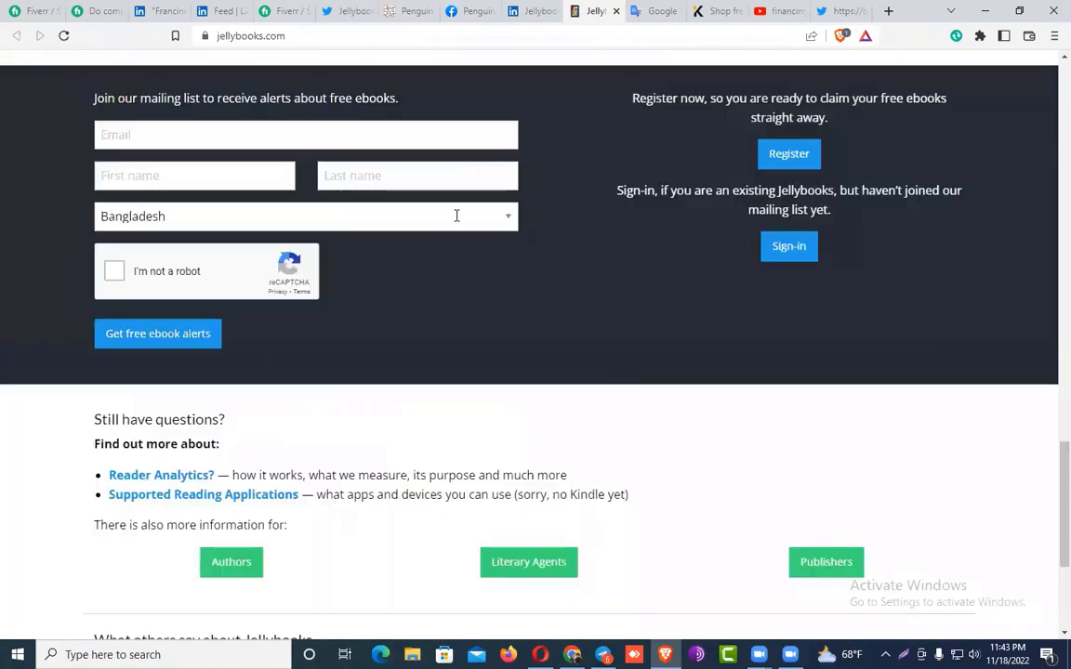
scroll(420, 201, "up", 5)
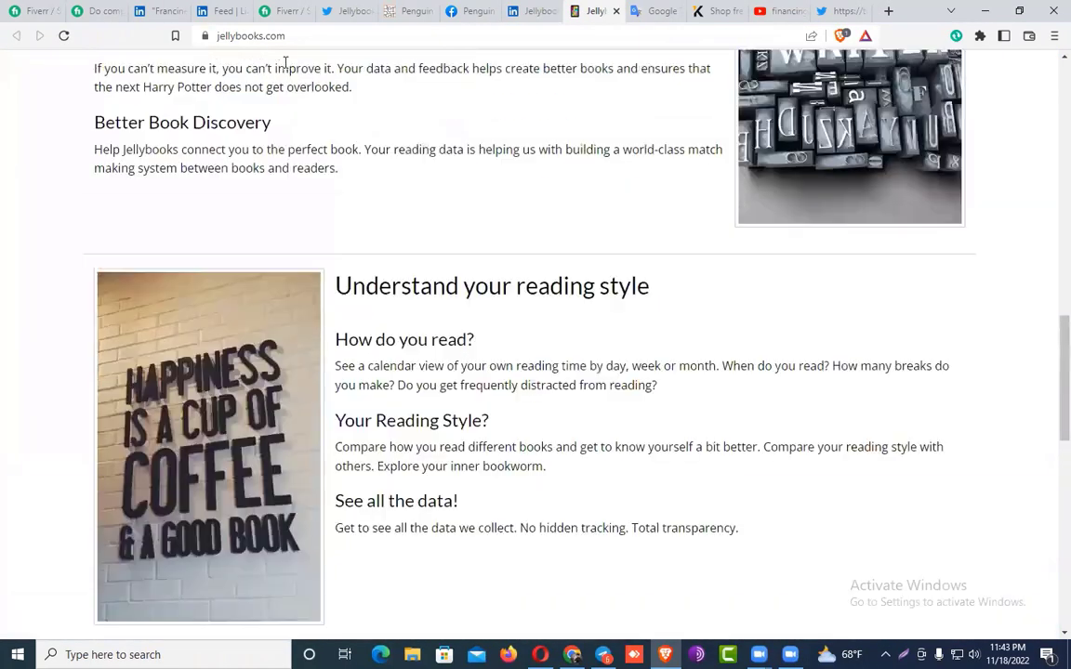
Copy the jellybooks.com address into Website cell H3 of the buyer sheet, and accept the save folder for the Zoom recording
left_click(267, 37)
key("ctrl+c")
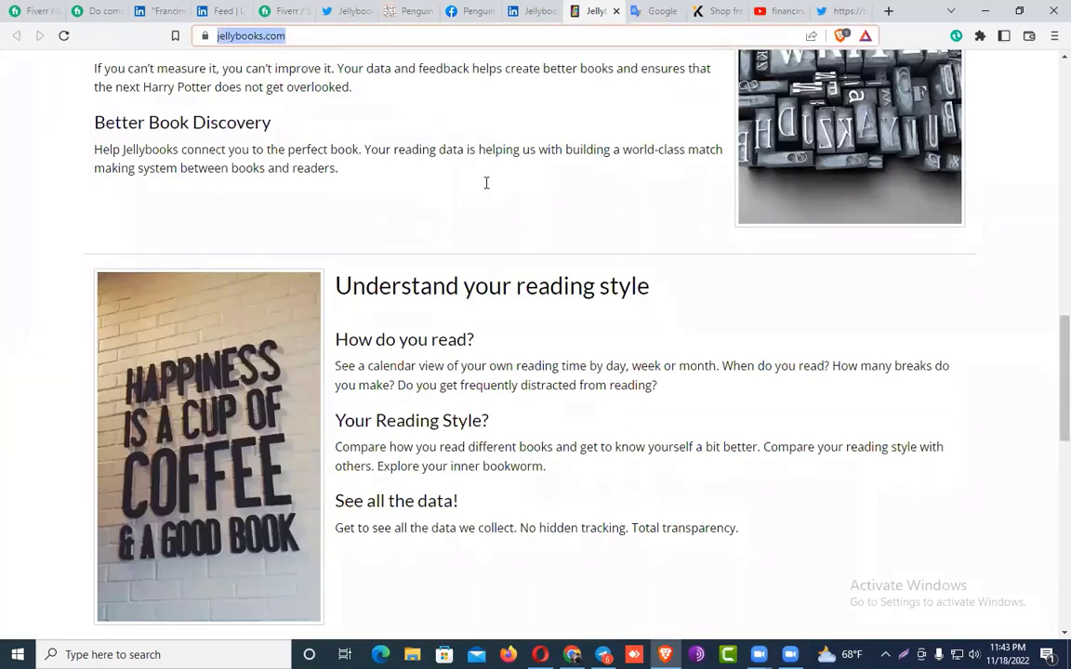
left_click(573, 654)
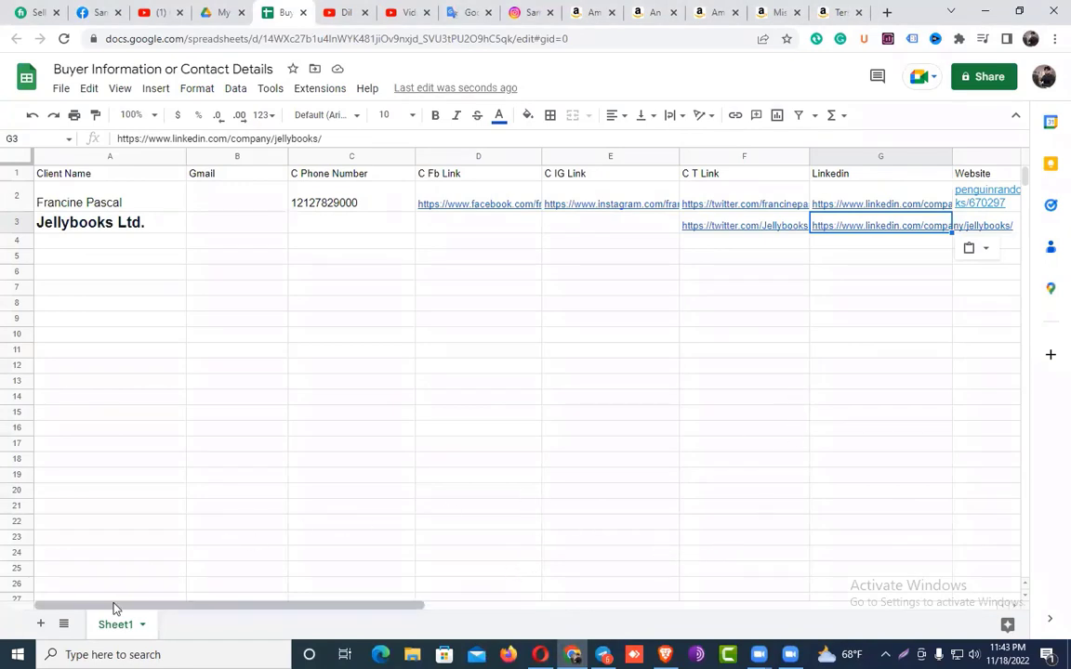
scroll(138, 610, "right", 3)
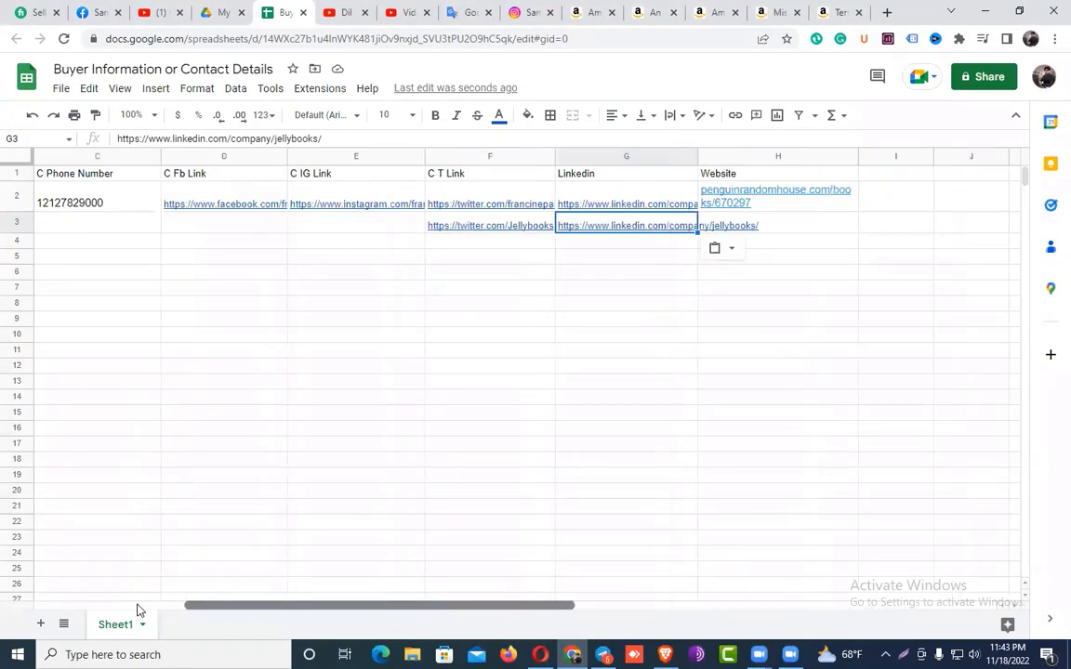
scroll(268, 614, "right", 1)
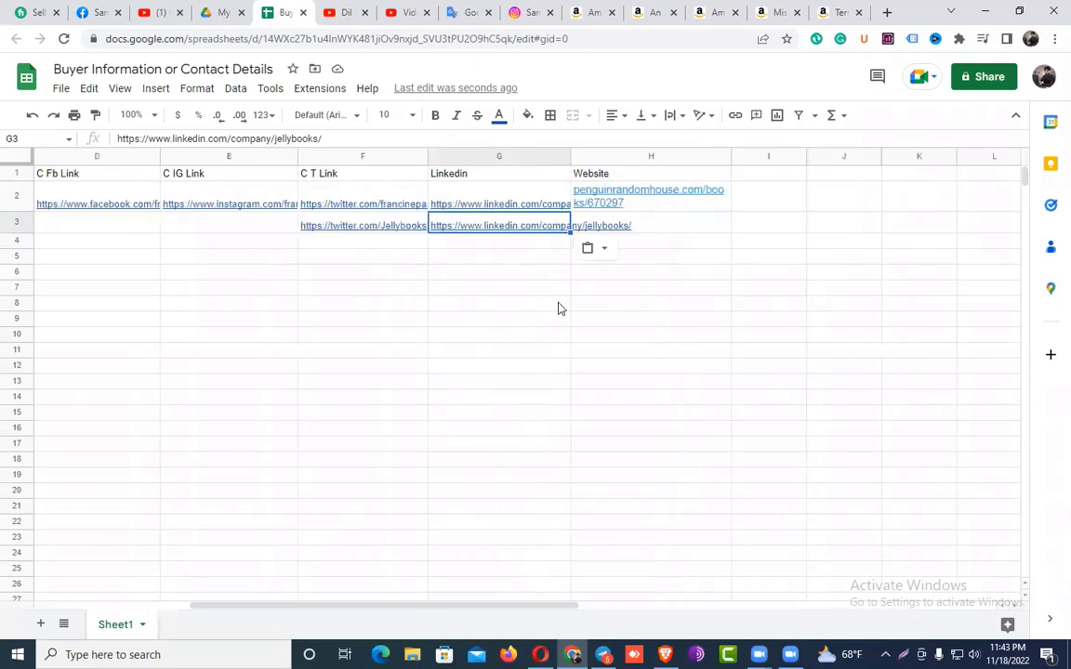
left_click(662, 230)
key("ctrl+v")
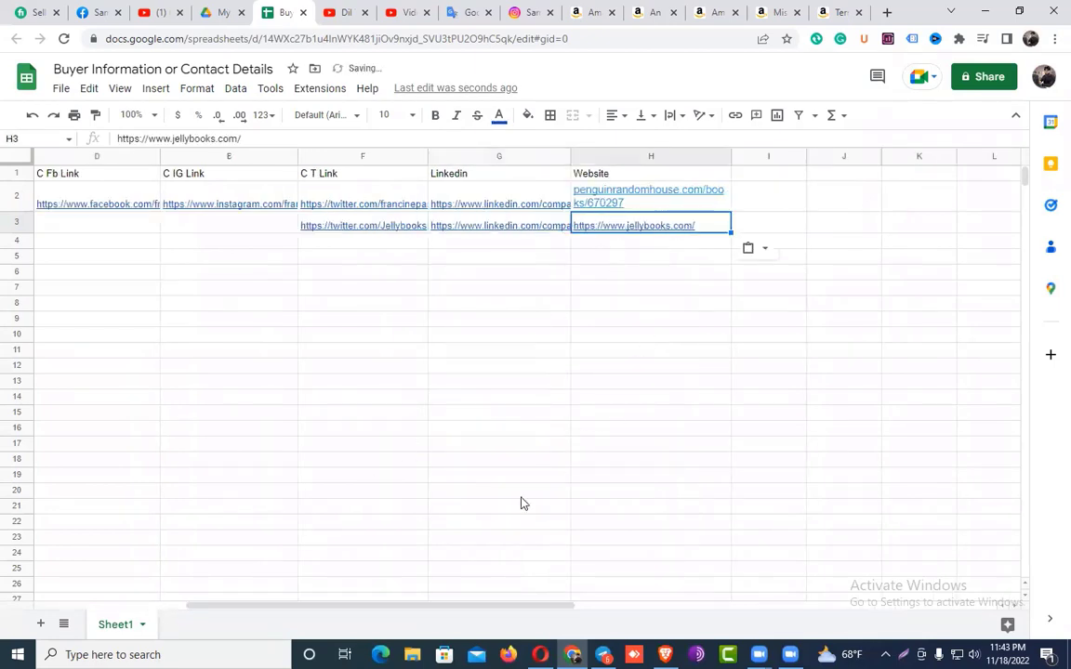
left_click_drag(327, 612, 168, 612)
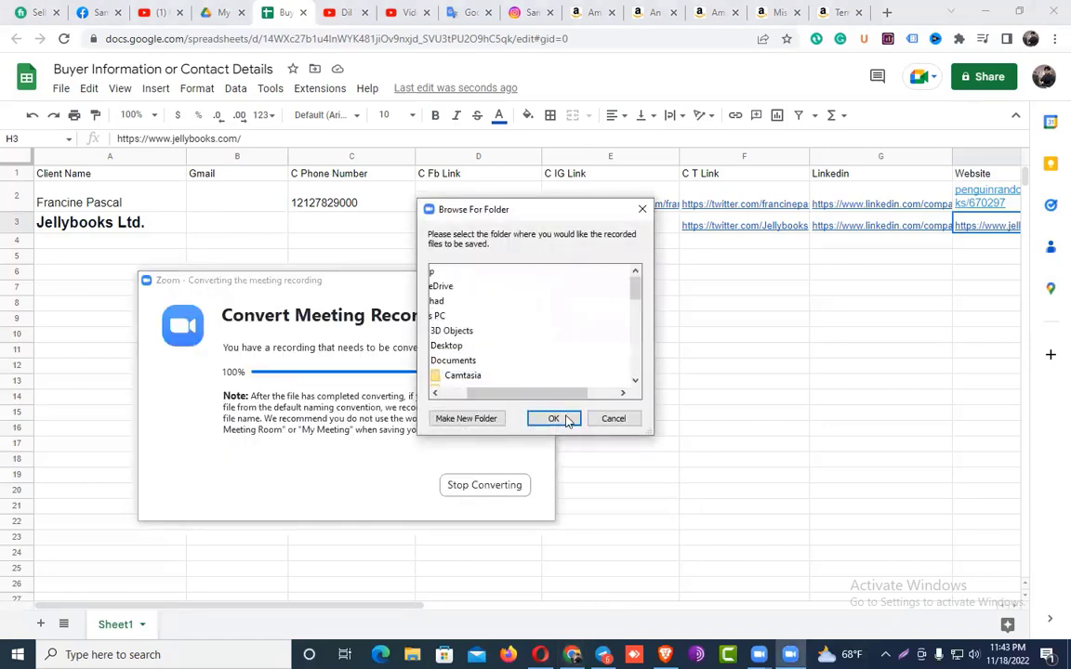
left_click(554, 418)
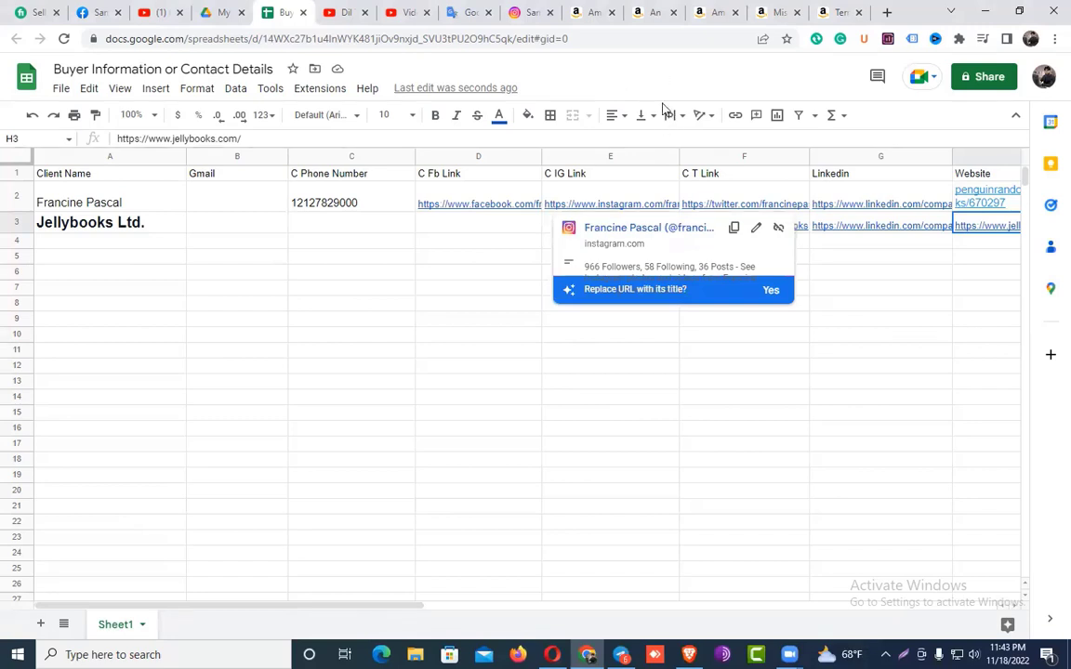
Copy the client name "Jellybooks Ltd." from cell A3 of the buyer sheet
left_click(523, 234)
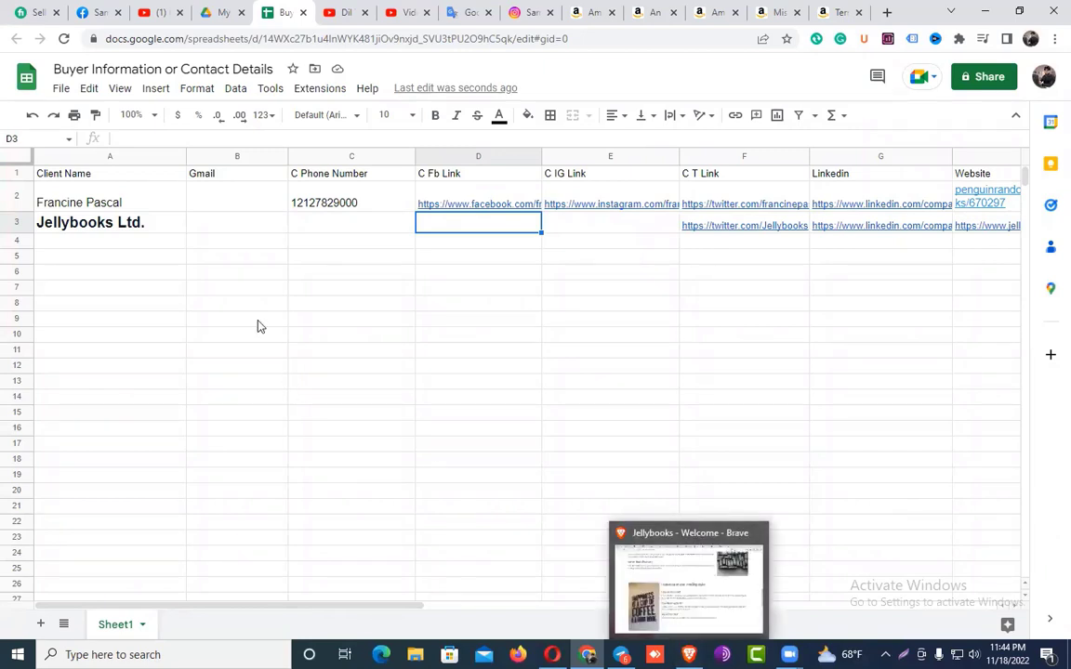
left_click(132, 231)
key("ctrl+c")
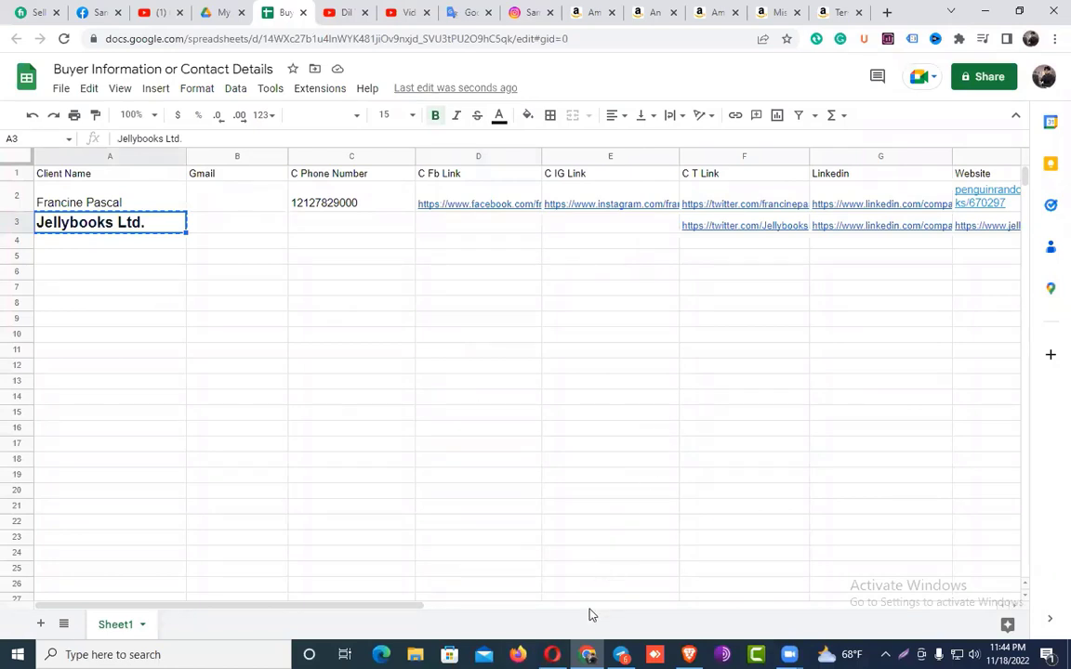
Look through the Jellybooks homepage down to its footer links, and examine the Contact Us page for contact details
left_click(689, 655)
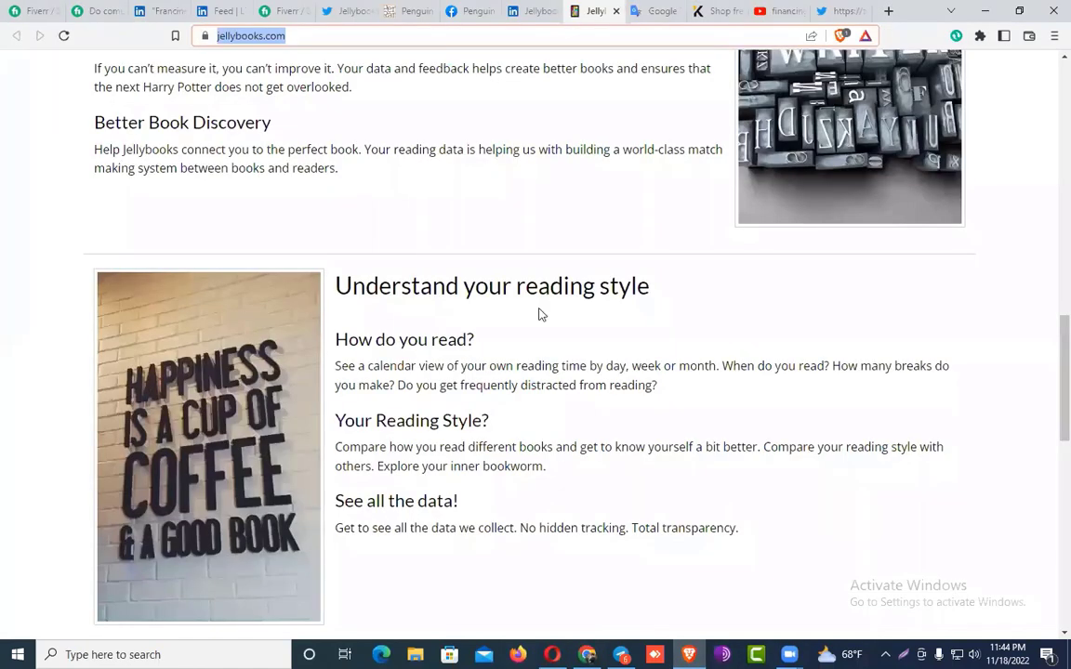
scroll(526, 200, "up", 8)
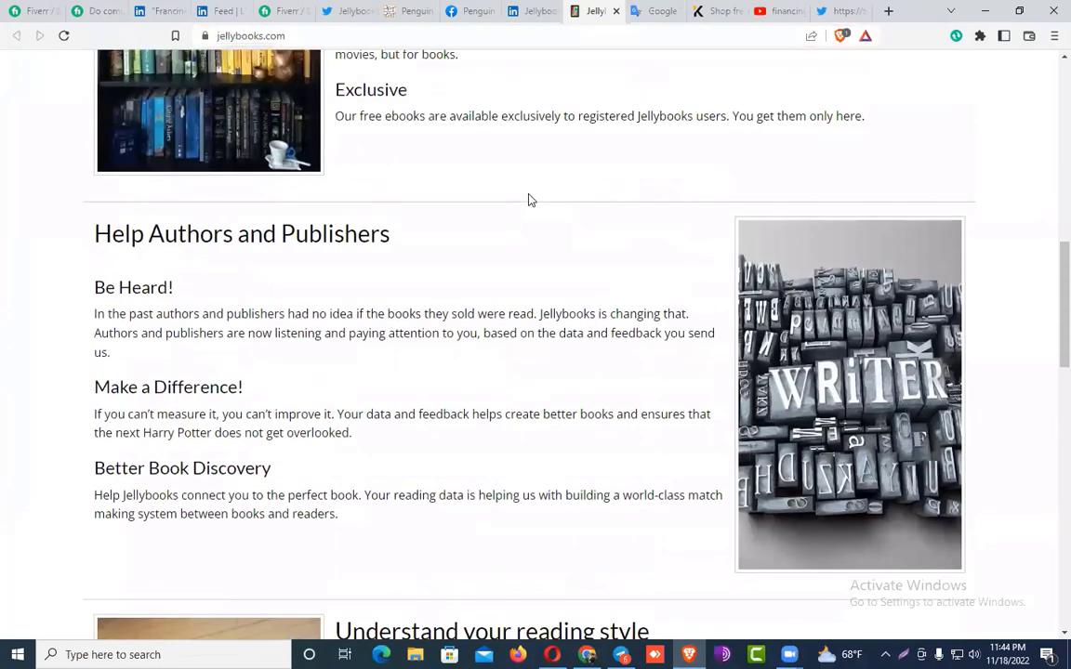
scroll(529, 200, "down", 8)
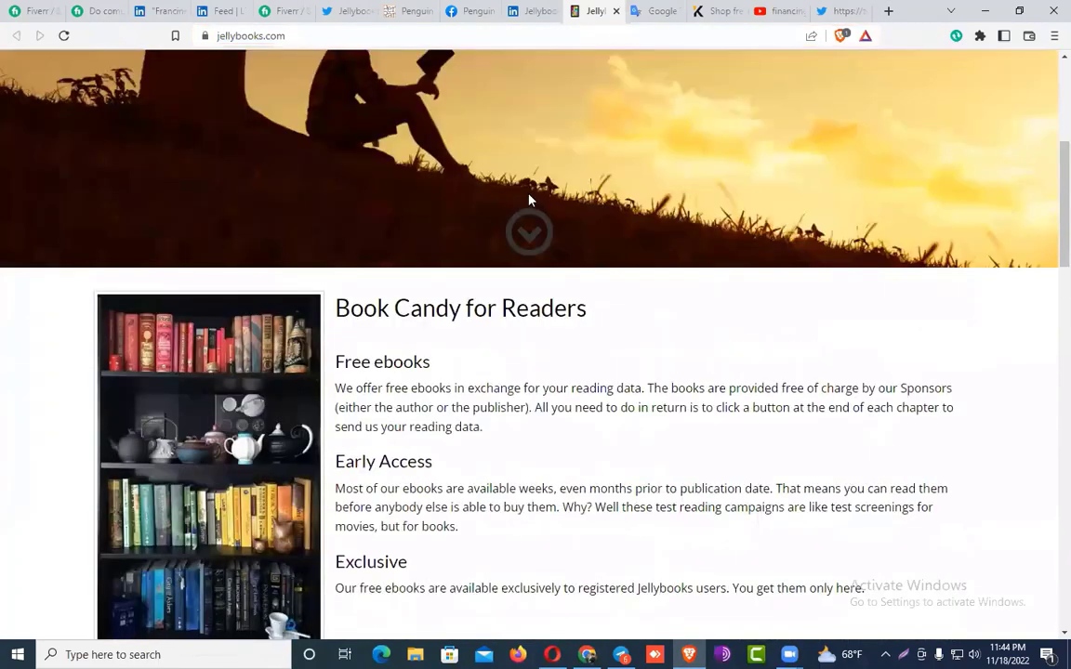
scroll(493, 289, "down", 5)
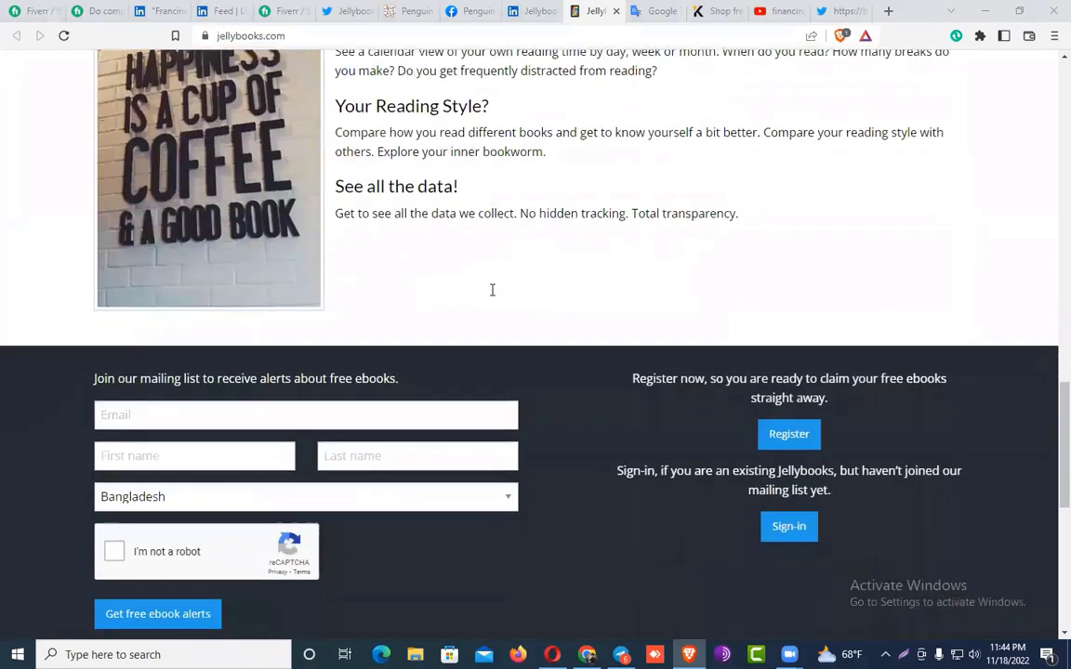
scroll(419, 344, "down", 3)
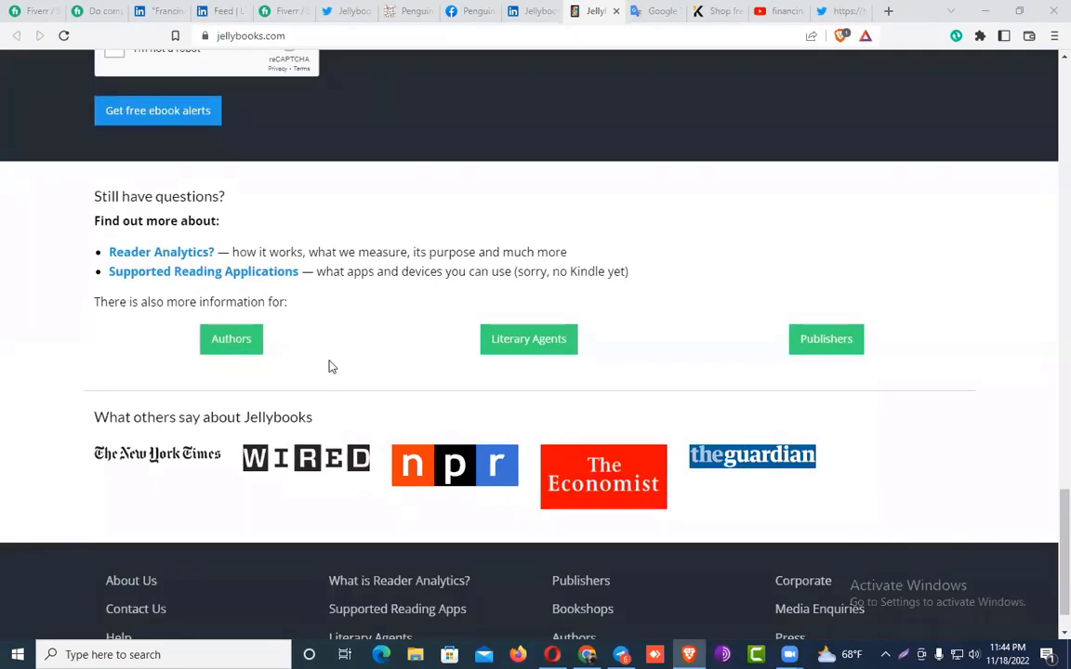
scroll(327, 365, "down", 1)
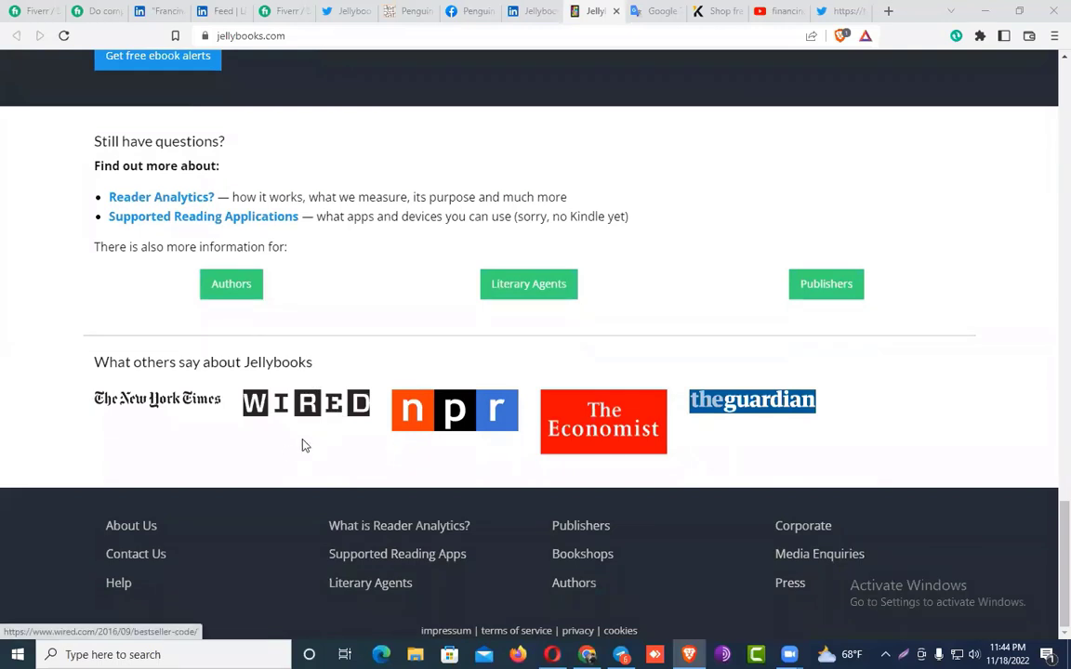
left_click(148, 558)
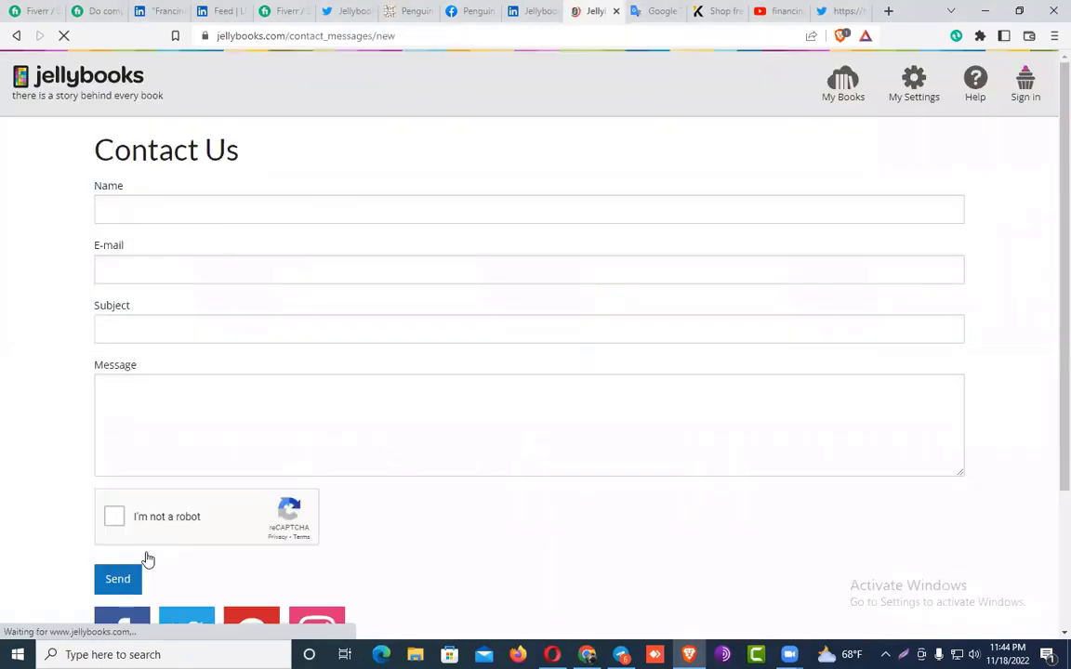
scroll(168, 502, "down", 2)
scroll(261, 280, "up", 2)
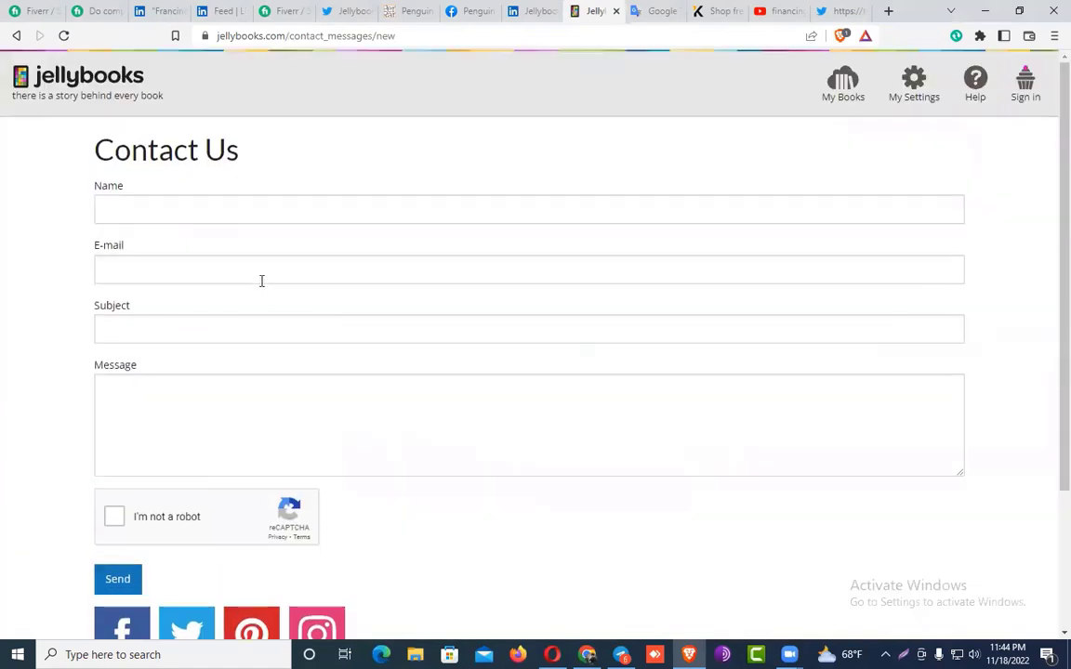
Return to the Jellybooks homepage and search it from end to end for an e-mail, phone number or social links
left_click(15, 37)
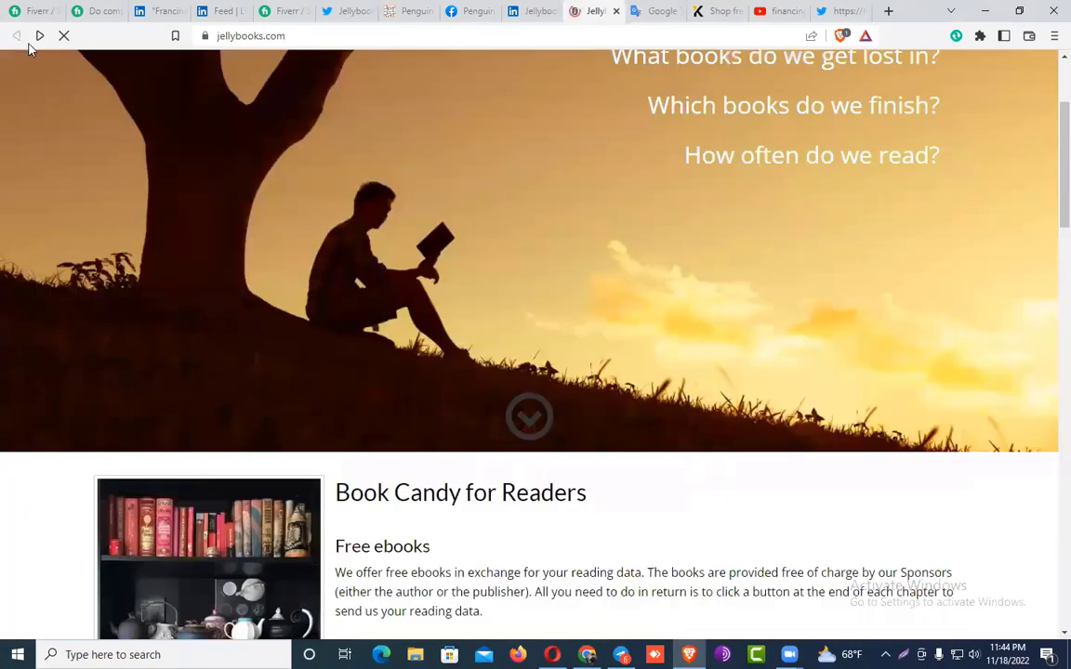
scroll(447, 186, "down", 3)
scroll(426, 194, "down", 8)
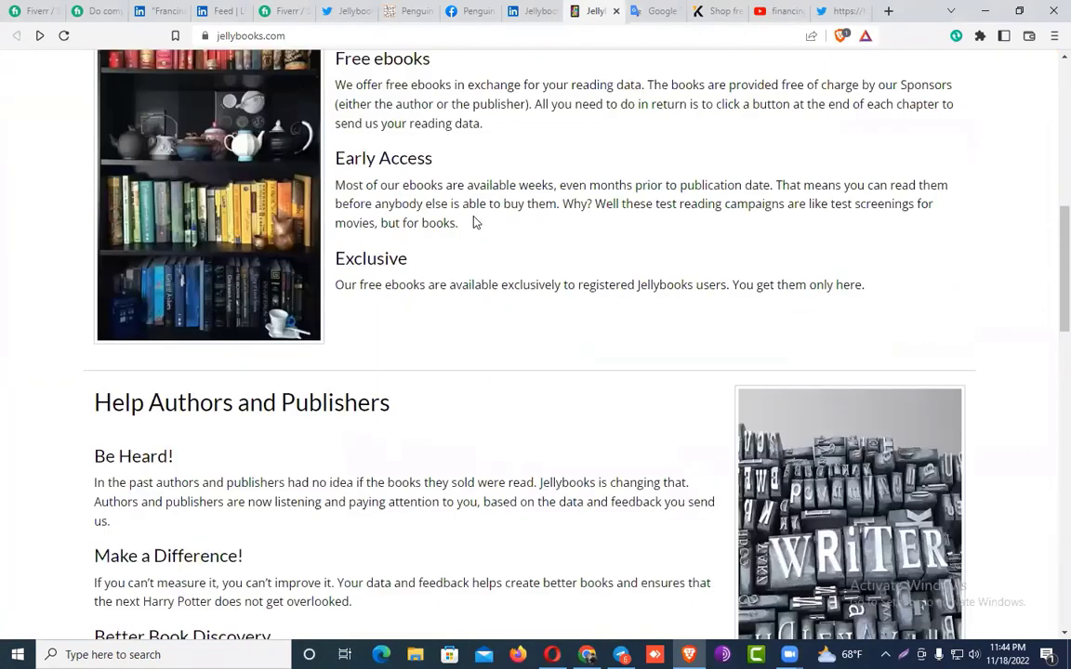
scroll(416, 261, "down", 6)
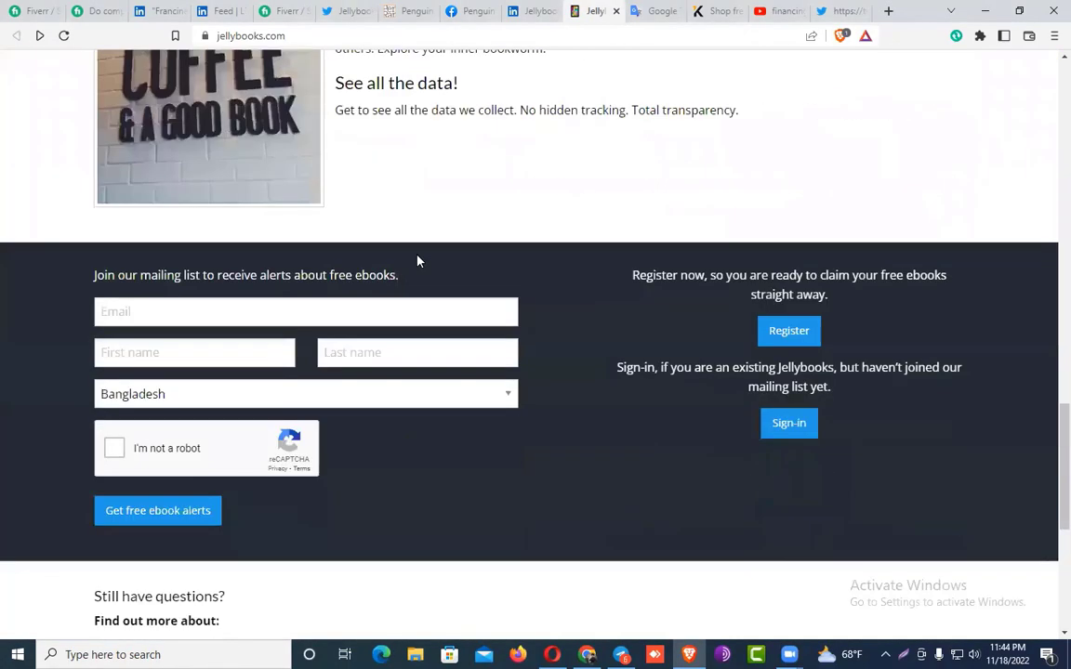
scroll(471, 318, "down", 3)
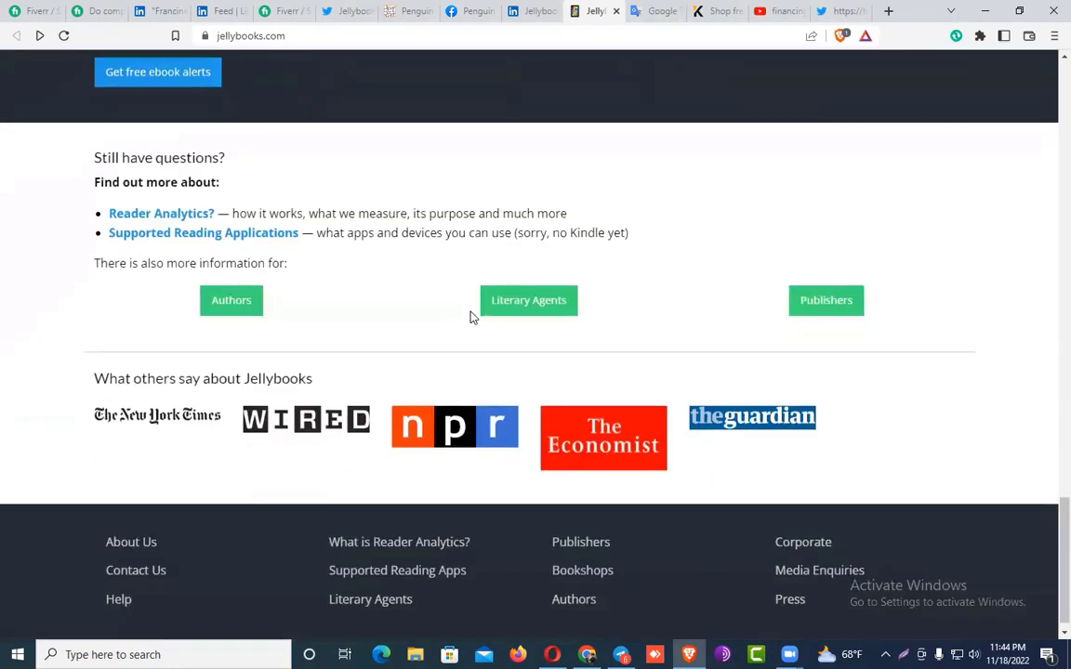
scroll(455, 321, "down", 1)
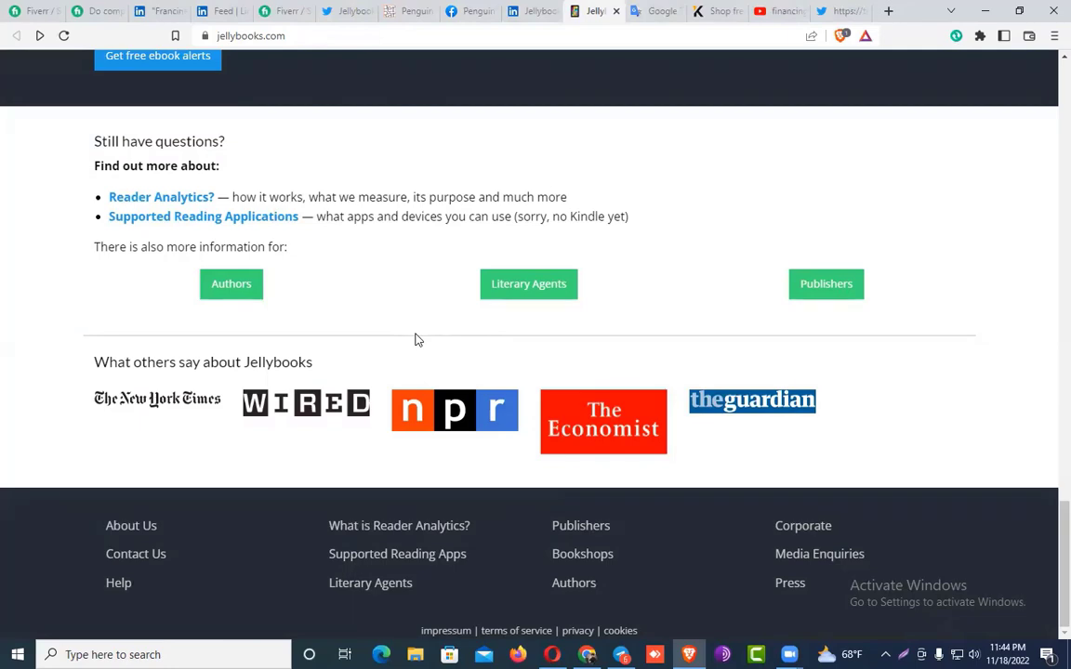
scroll(416, 341, "up", 3)
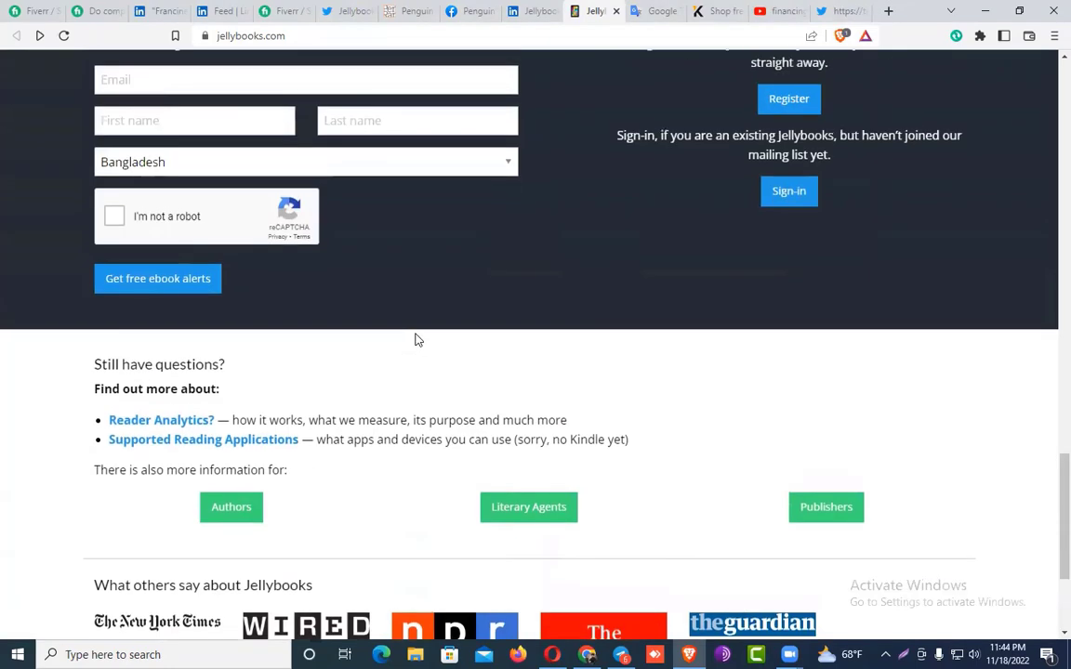
scroll(483, 329, "up", 3)
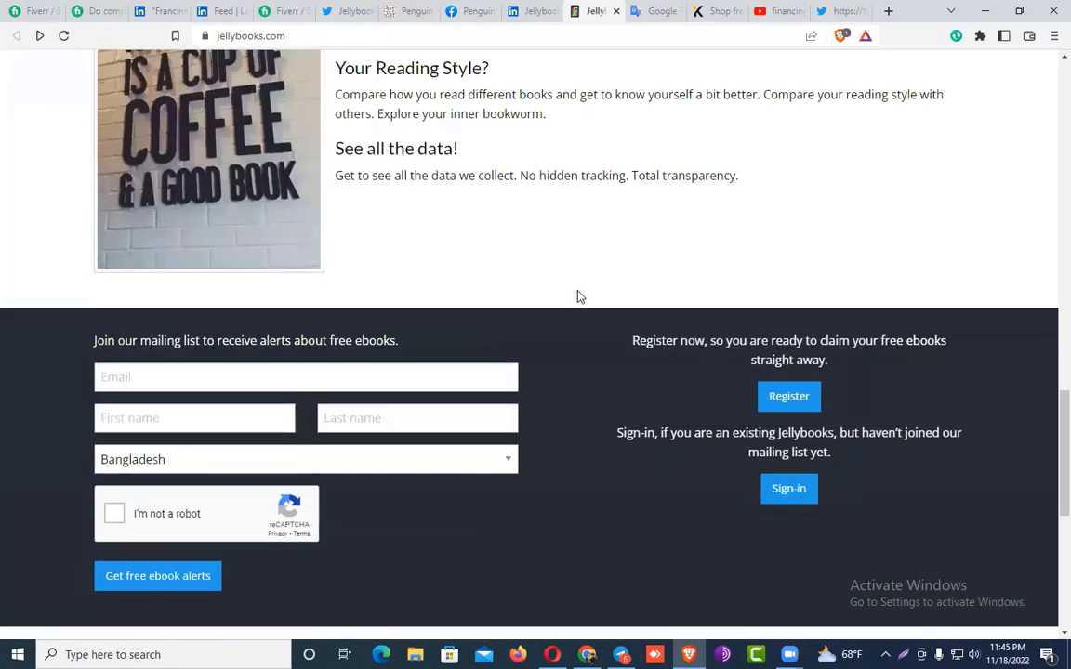
scroll(577, 296, "up", 10)
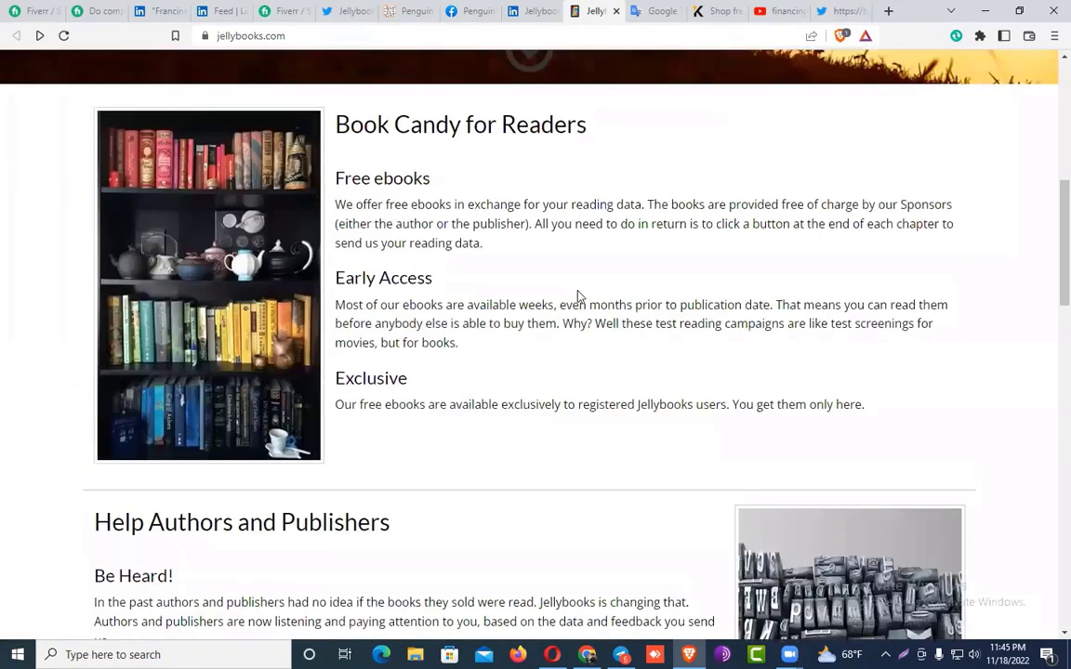
scroll(578, 296, "up", 6)
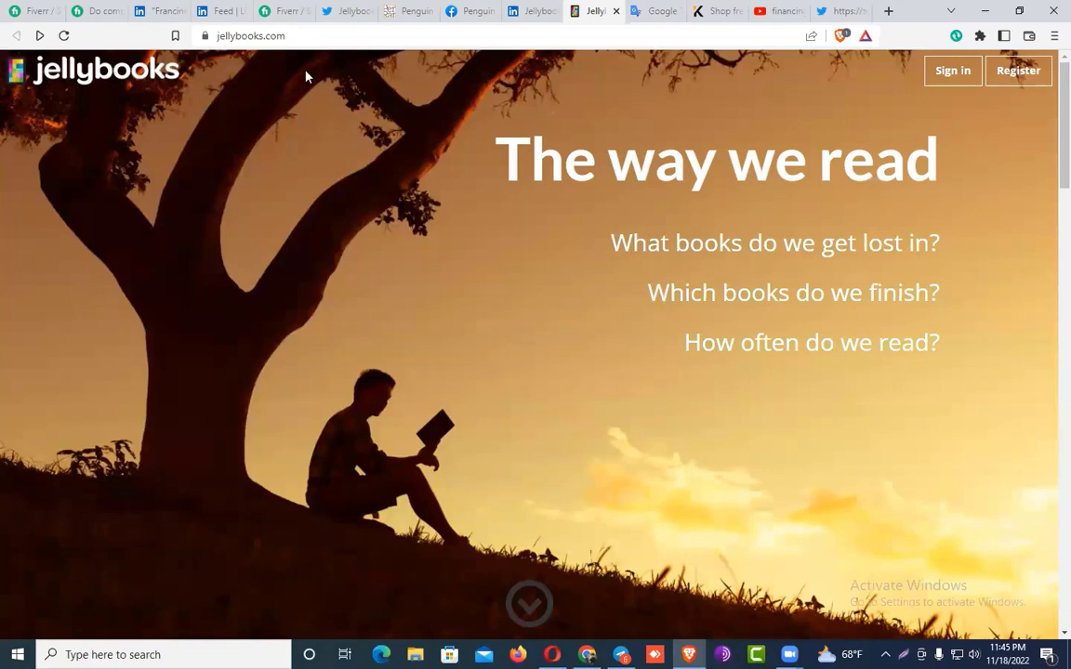
left_click(151, 14)
left_click(231, 68)
left_click(254, 69)
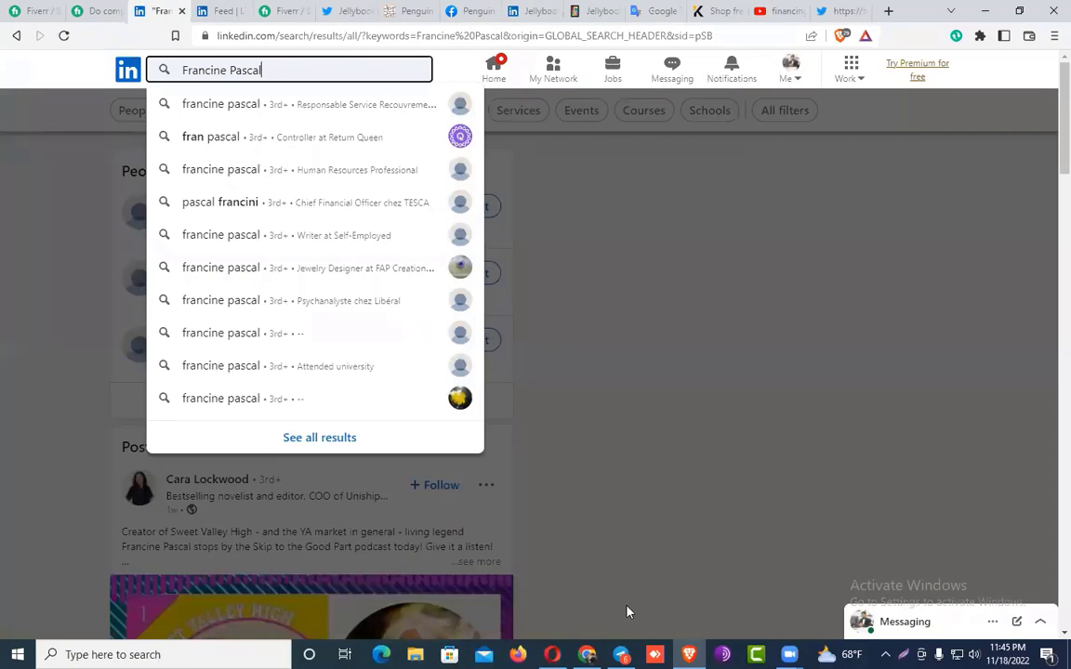
key("alt+Tab")
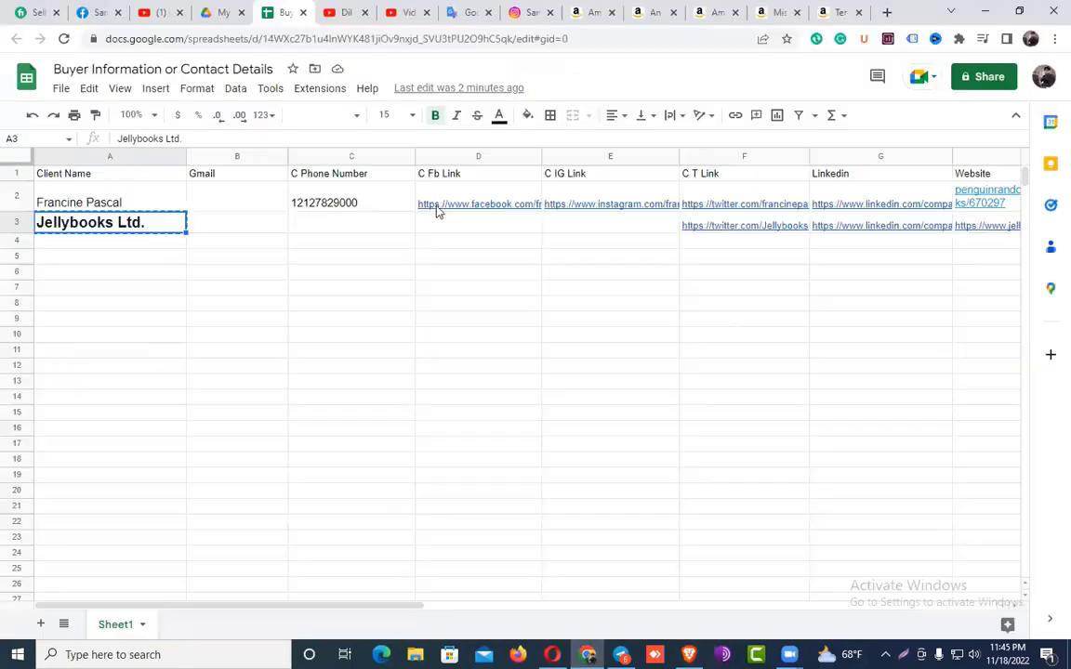
Switch to Instagram and search it for "Jellybooks Ltd."
left_click(525, 12)
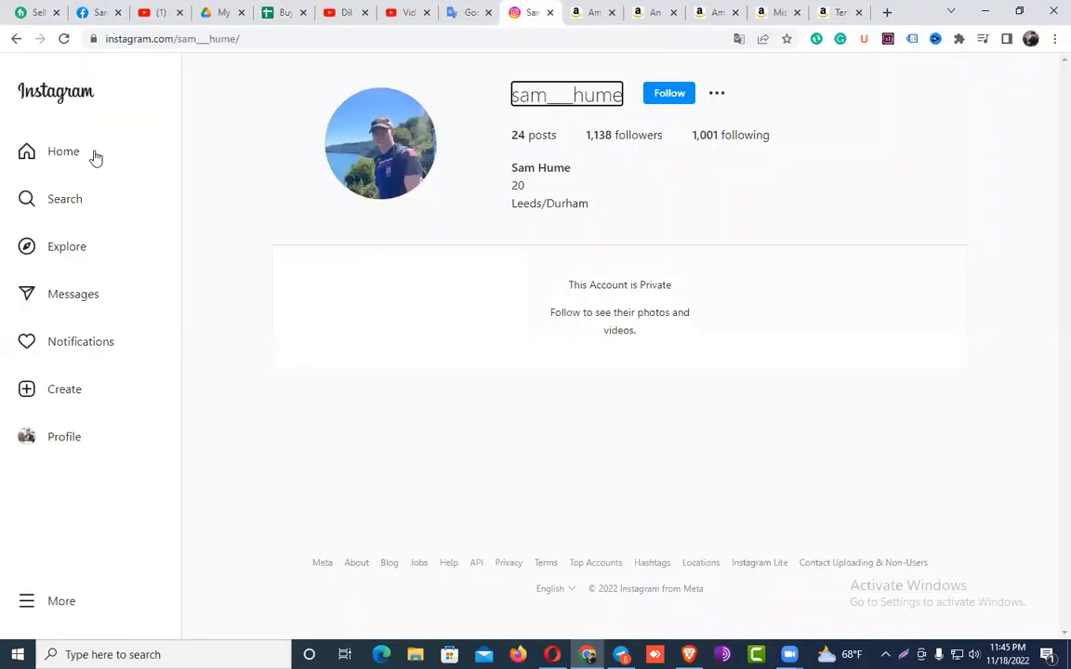
left_click(78, 202)
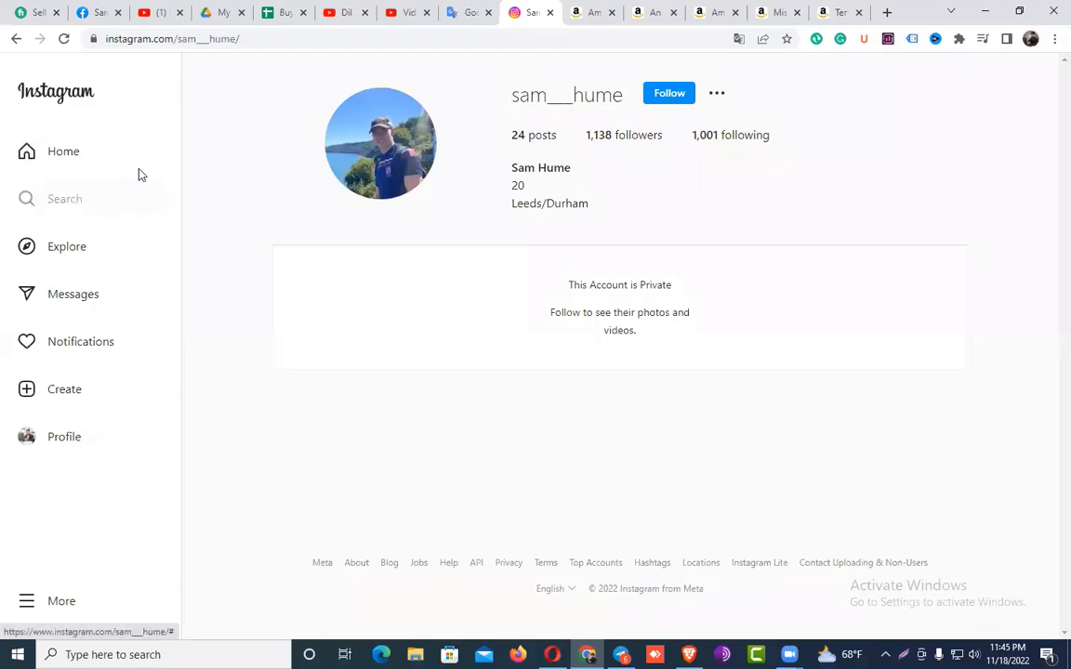
type("Jellybooks Ltd.")
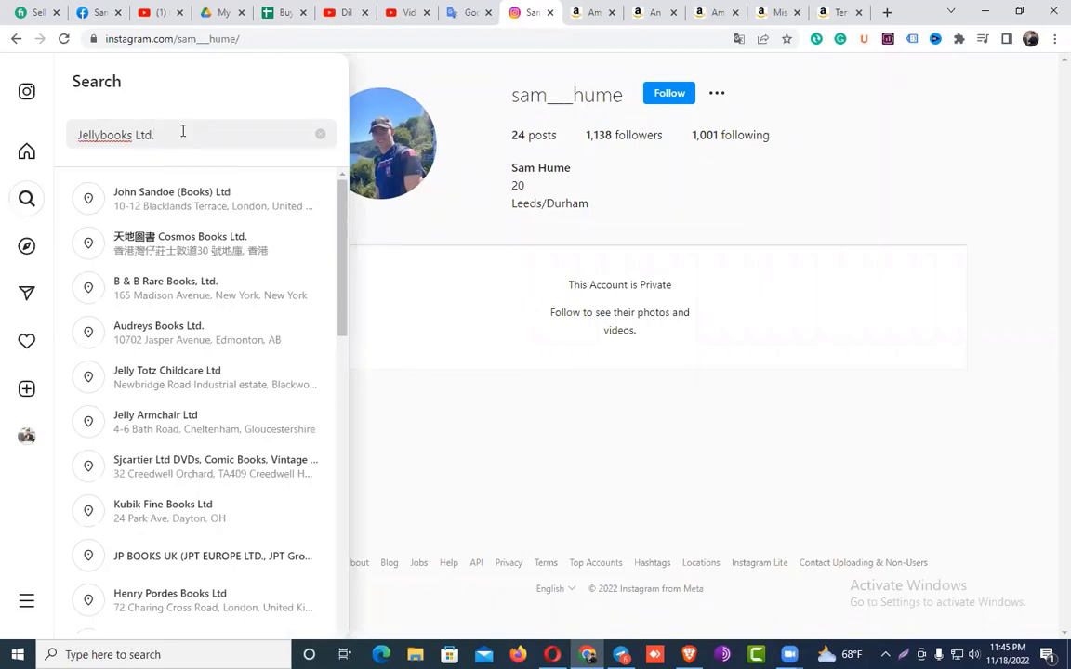
key("BackSpace")
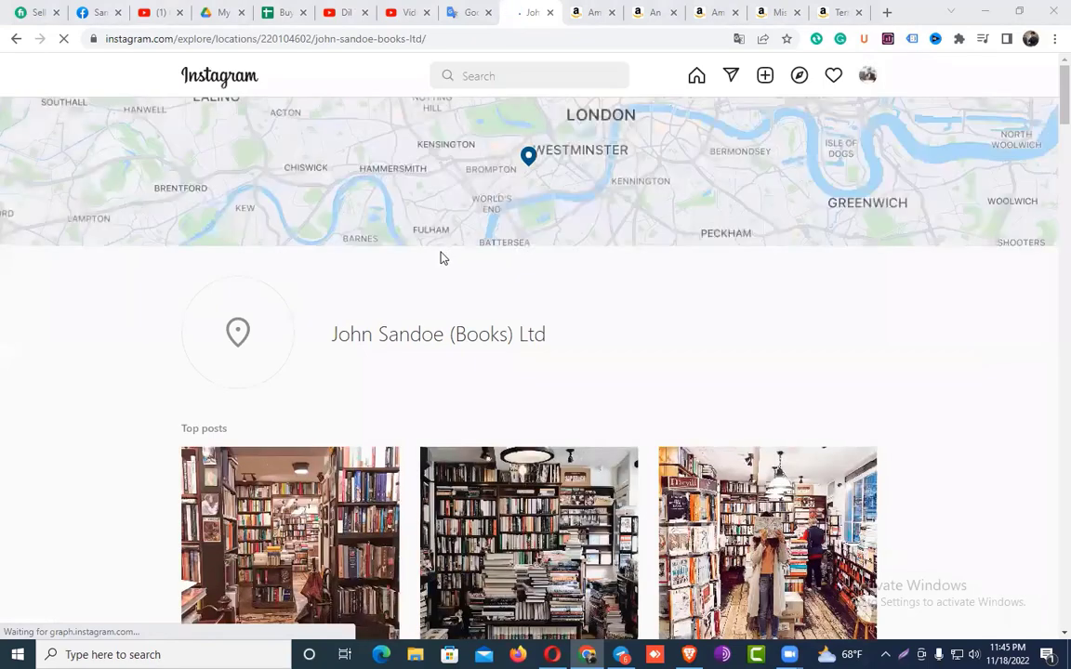
Look through the top posts on the John Sandoe (Books) Ltd location page, and return to the Instagram home feed
scroll(504, 339, "down", 2)
scroll(504, 339, "down", 5)
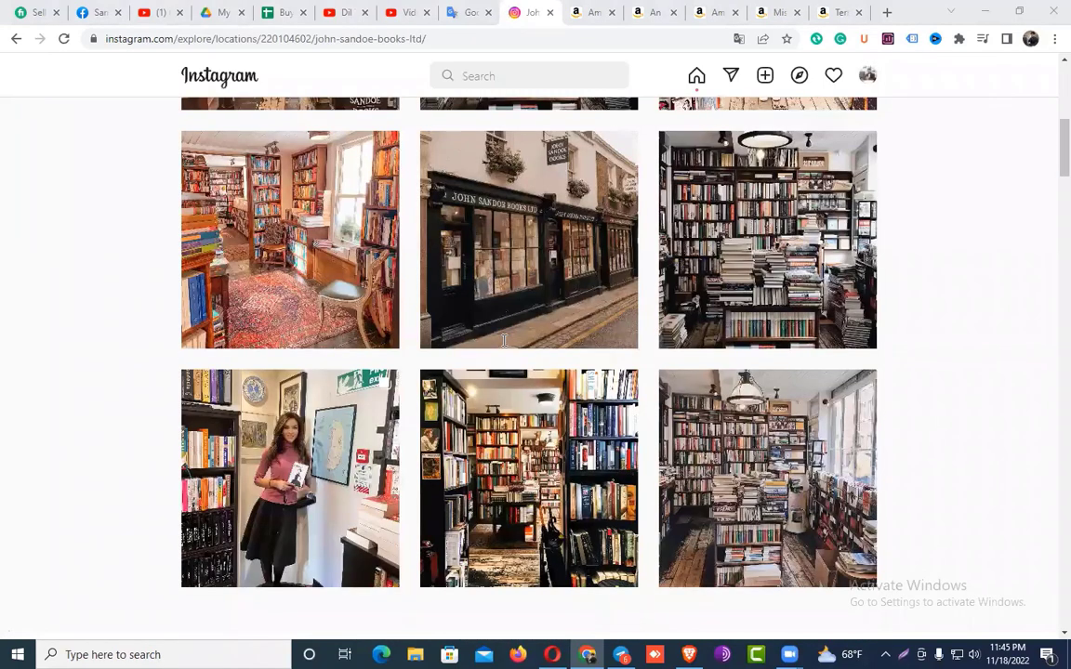
scroll(507, 347, "up", 3)
scroll(507, 347, "up", 3)
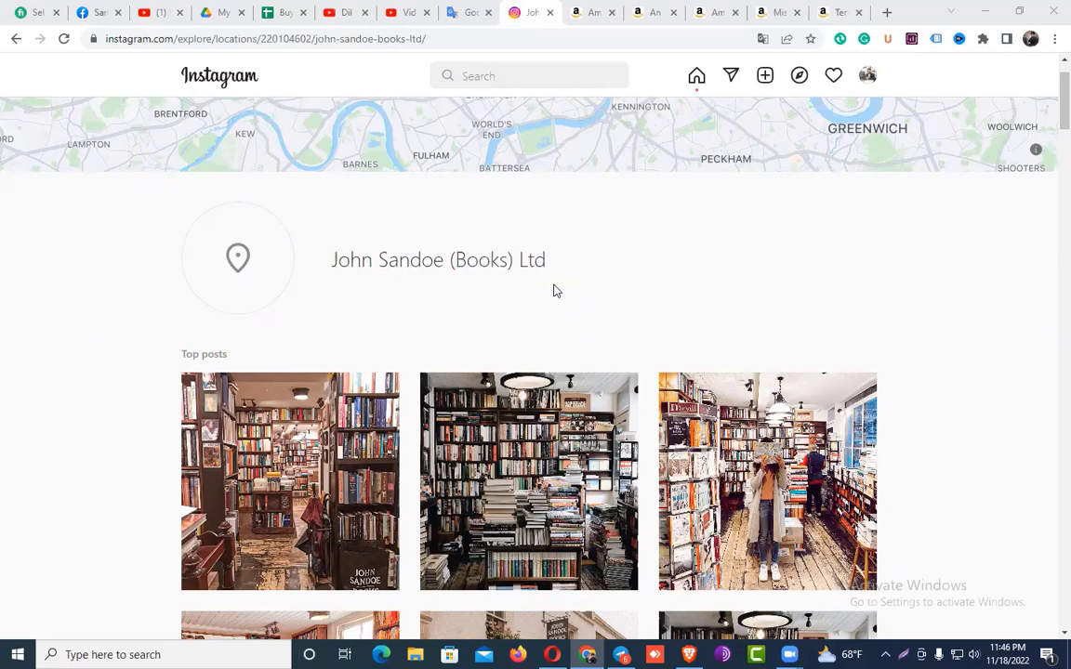
scroll(553, 291, "up", 1)
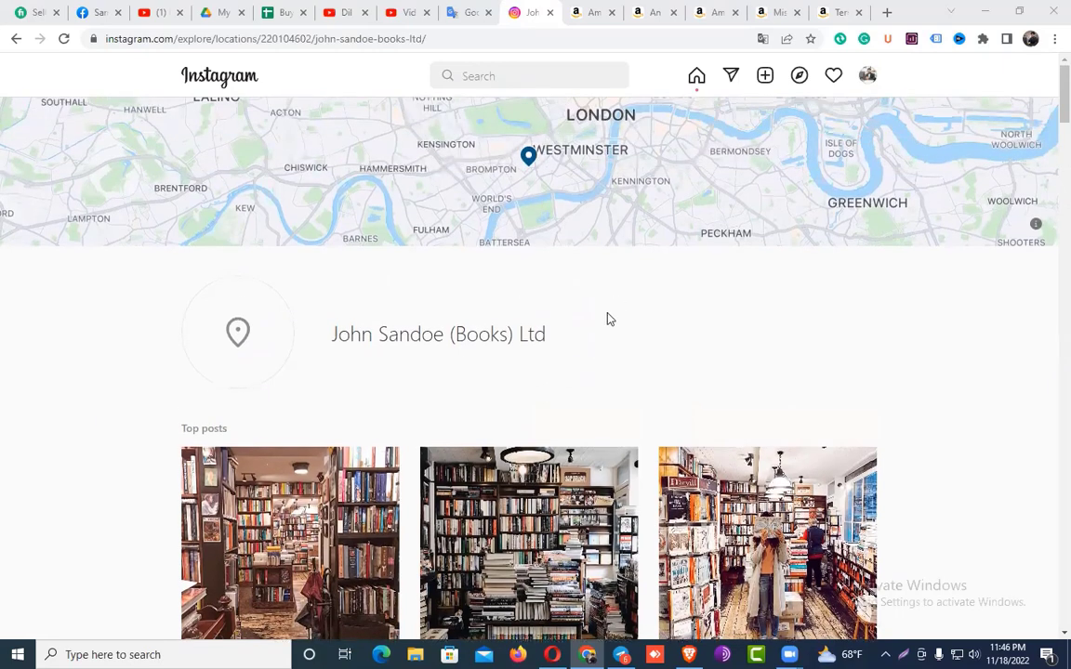
left_click(695, 78)
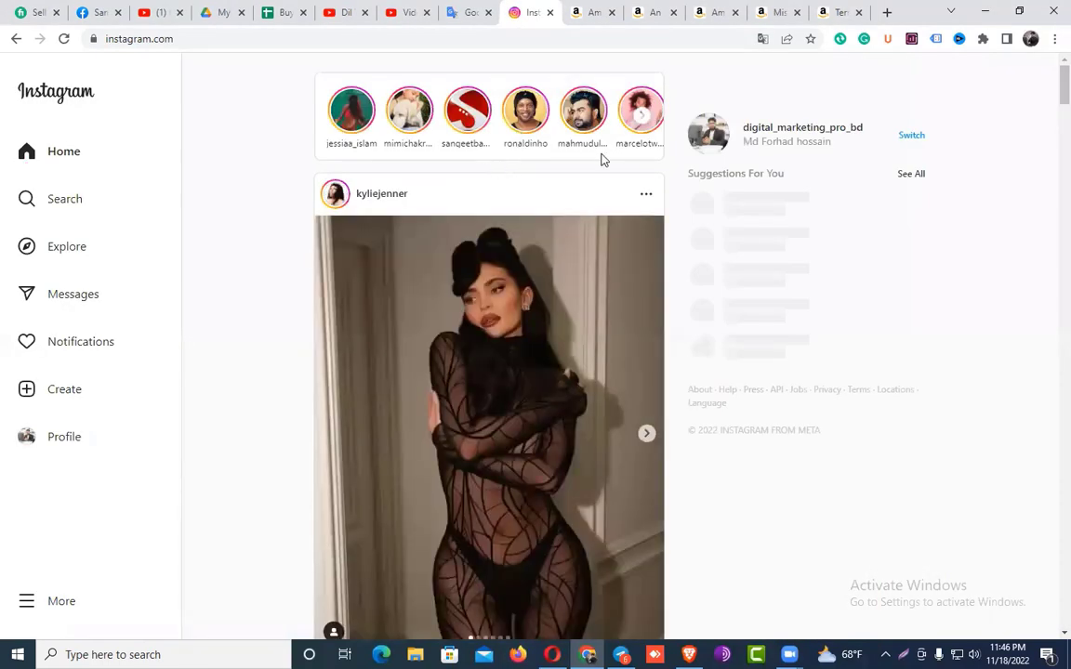
Close the Amazon page for An Anthology of Aquatic Life and bring up the Miles Morales: Stranger Tides book page
left_click(587, 12)
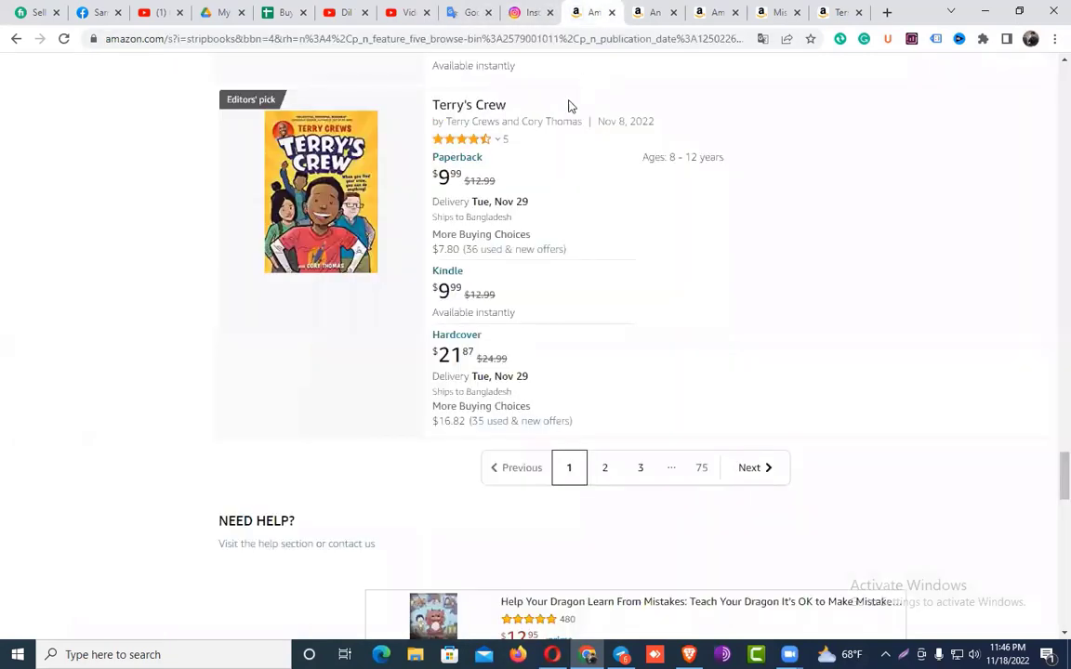
left_click(650, 12)
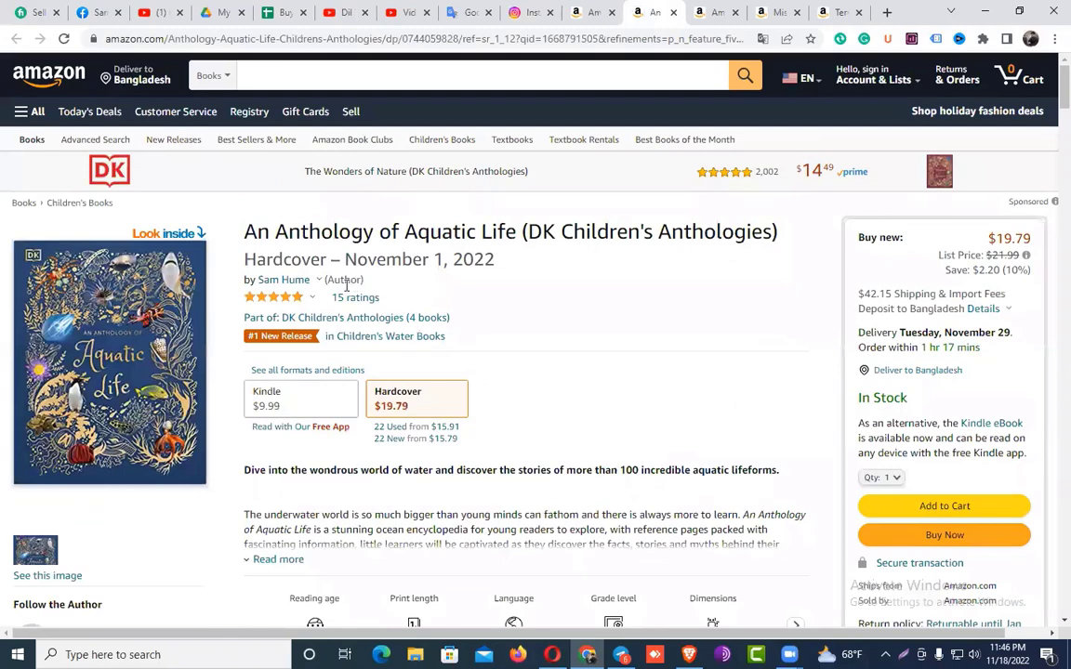
left_click(318, 281)
left_click(674, 13)
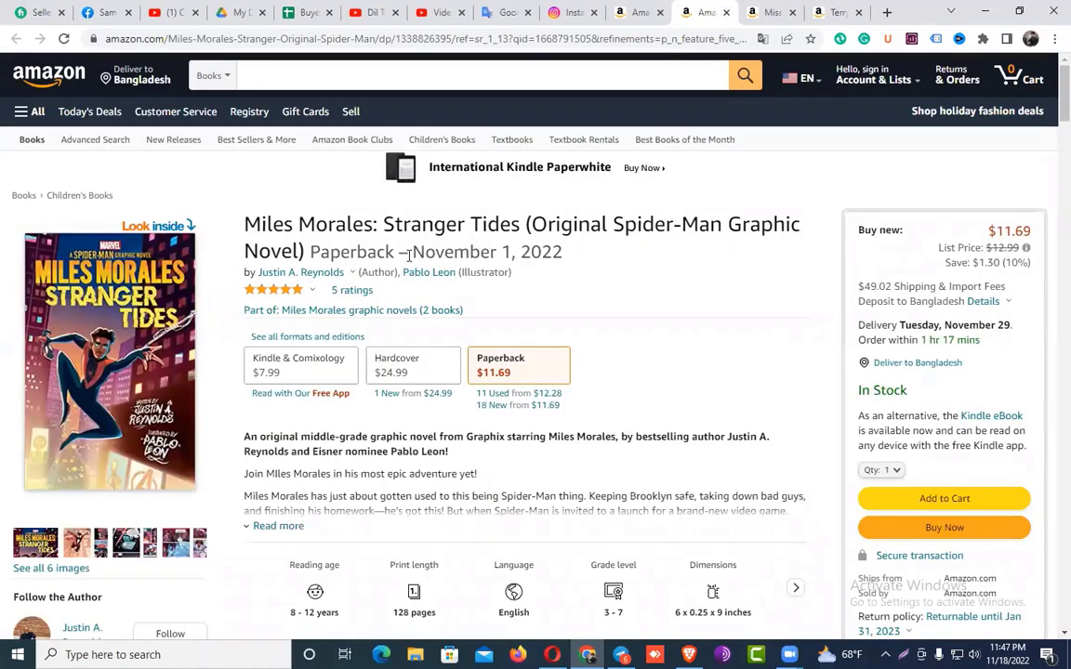
Copy the author's name from the author pop-up on the Miles Morales: Stranger Tides page
mouse_move(351, 275)
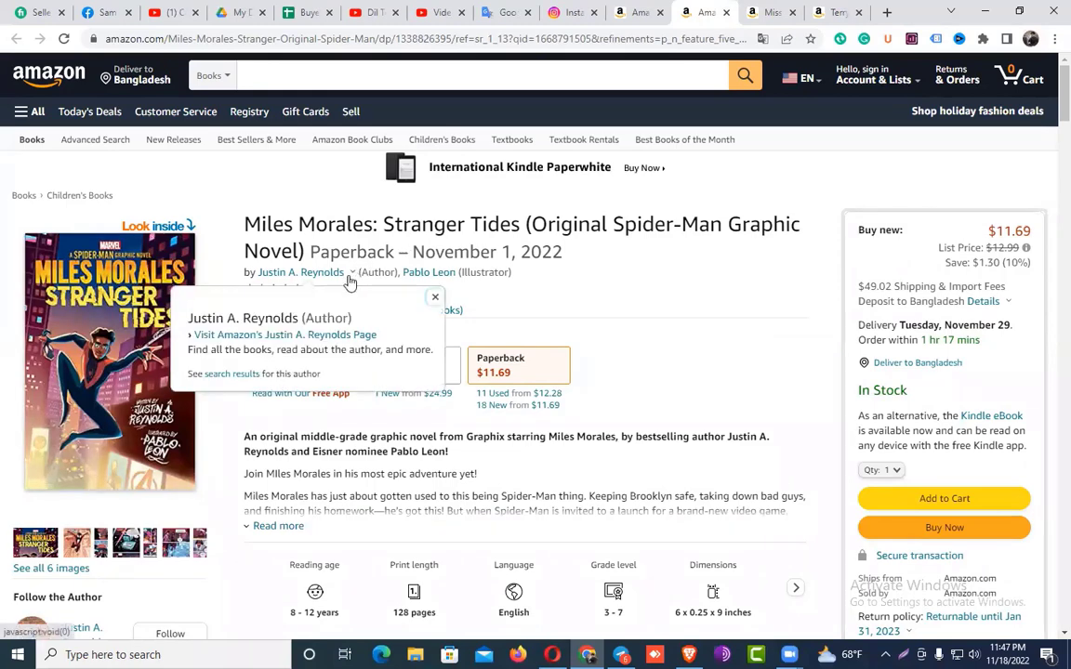
left_click_drag(298, 318, 232, 303)
mouse_move(317, 279)
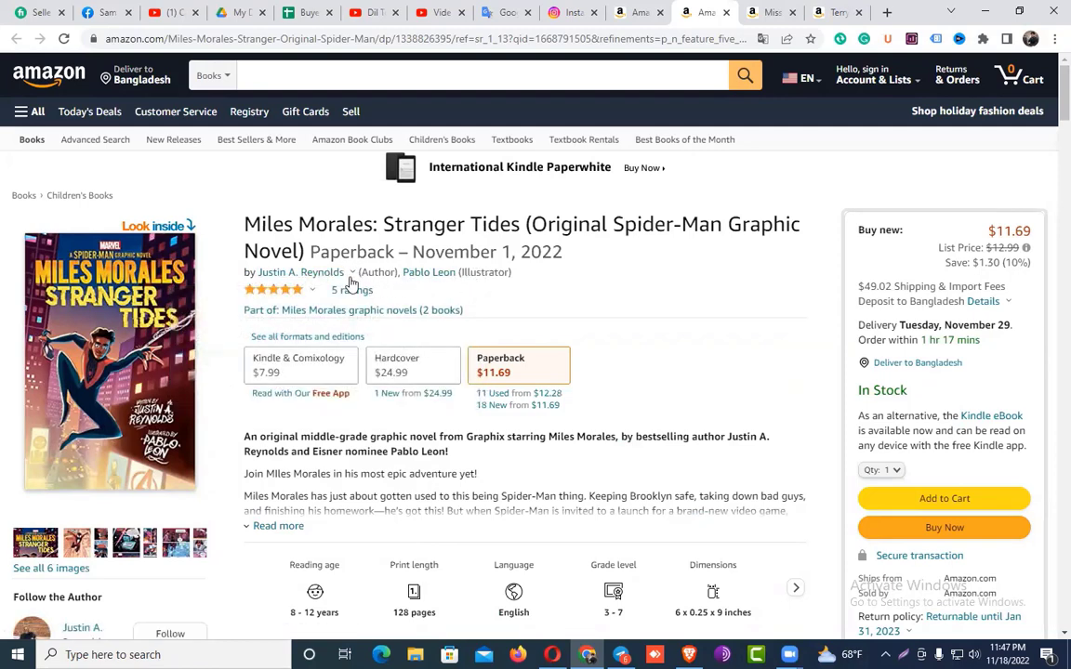
mouse_move(353, 282)
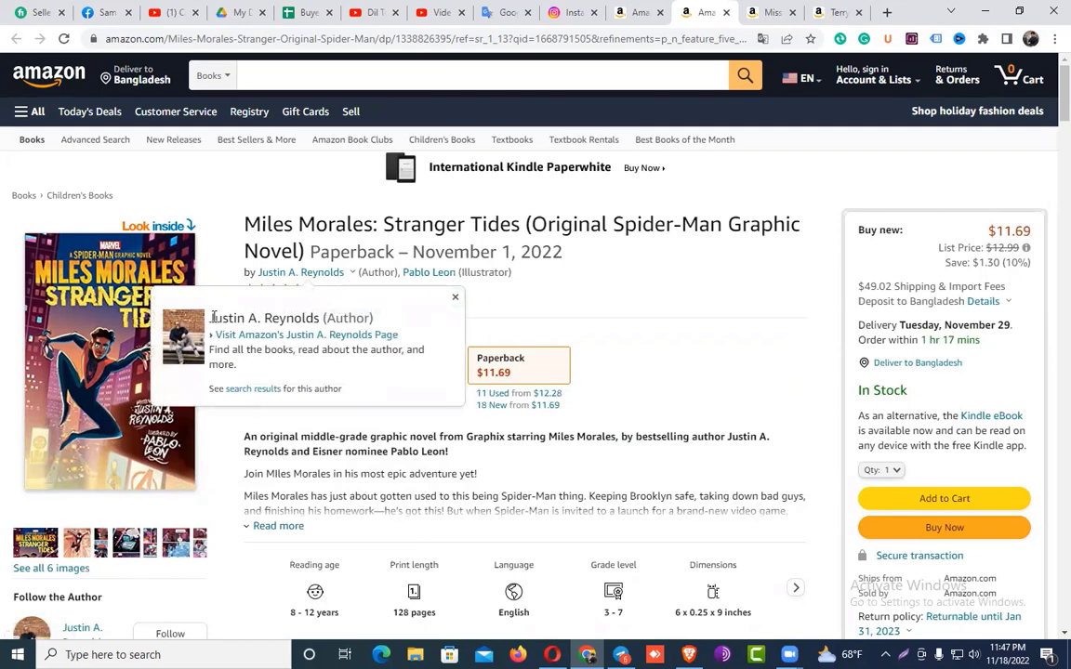
left_click_drag(213, 318, 320, 318)
key("ctrl+c")
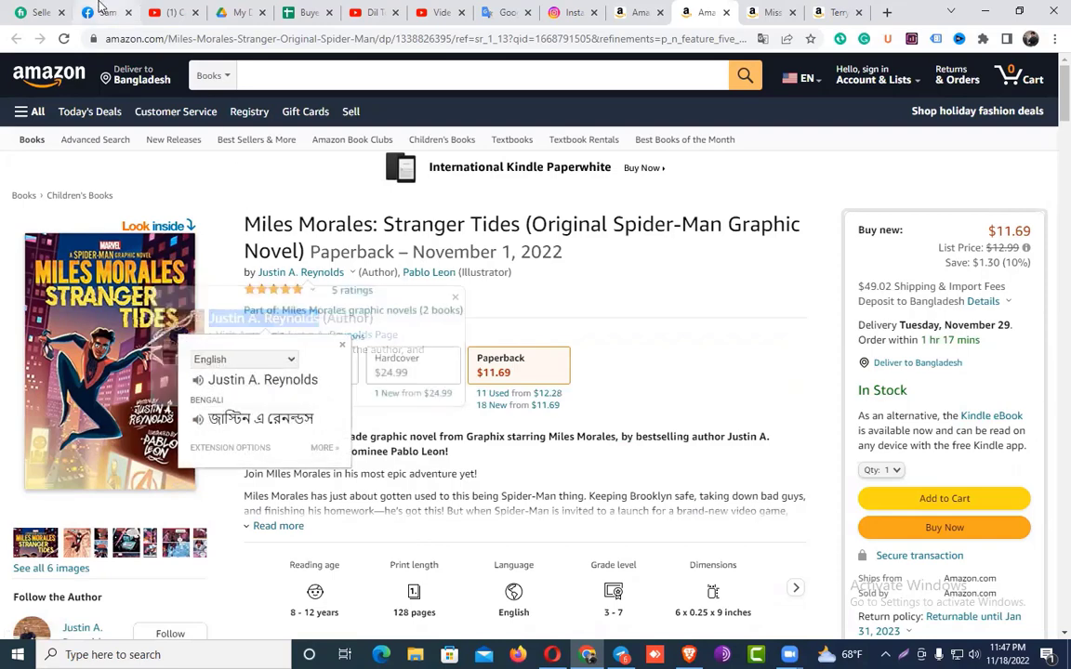
Switch to Facebook and search it for the copied author's name
left_click(108, 12)
left_click(35, 82)
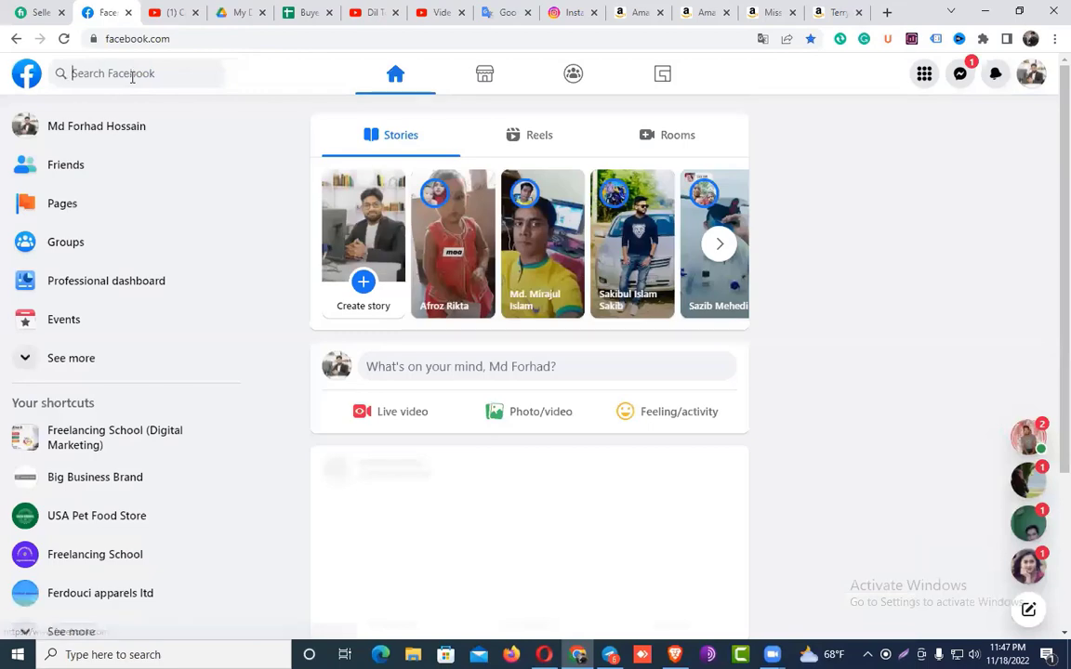
left_click(132, 74)
key("ctrl+v")
key("Return")
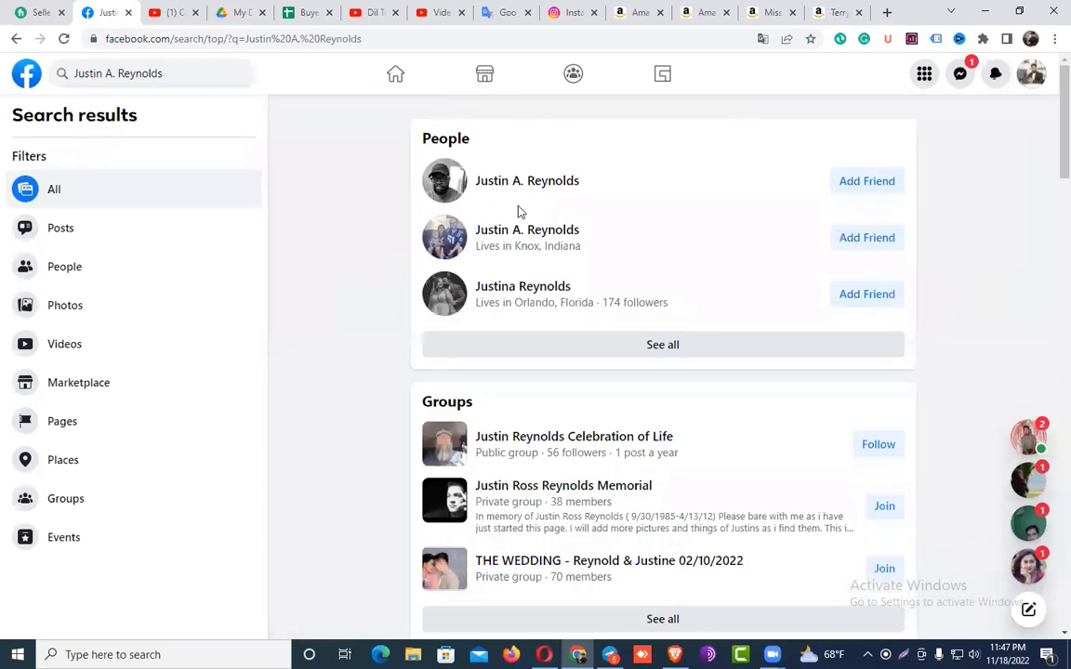
Return to the Miles Morales: Stranger Tides page on Amazon and open the author's photo in a new tab
left_click(702, 12)
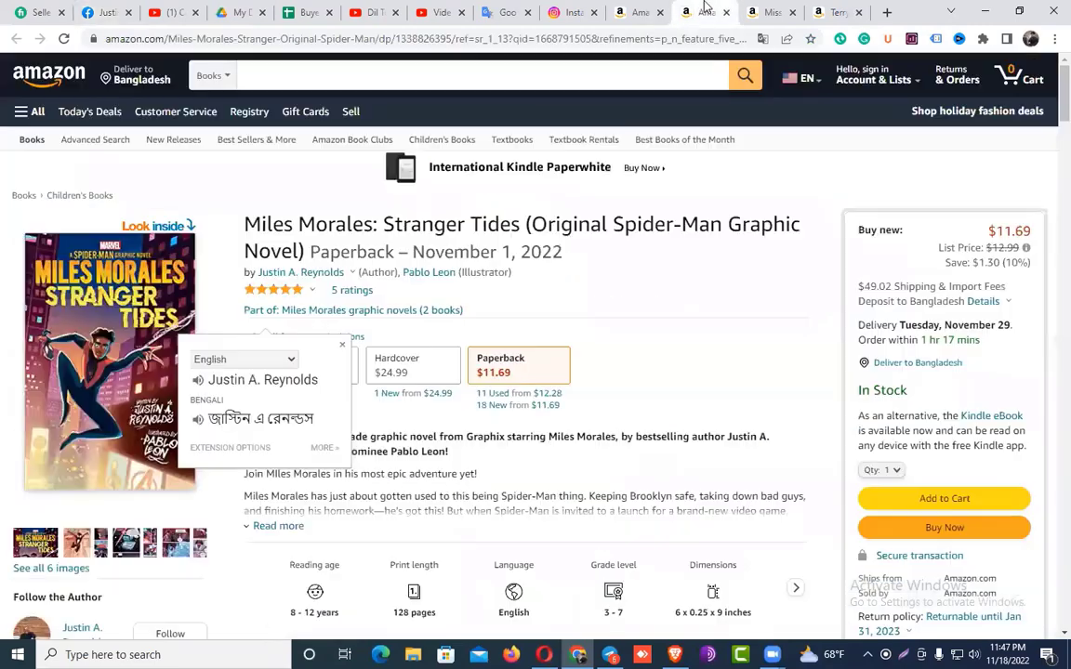
mouse_move(326, 280)
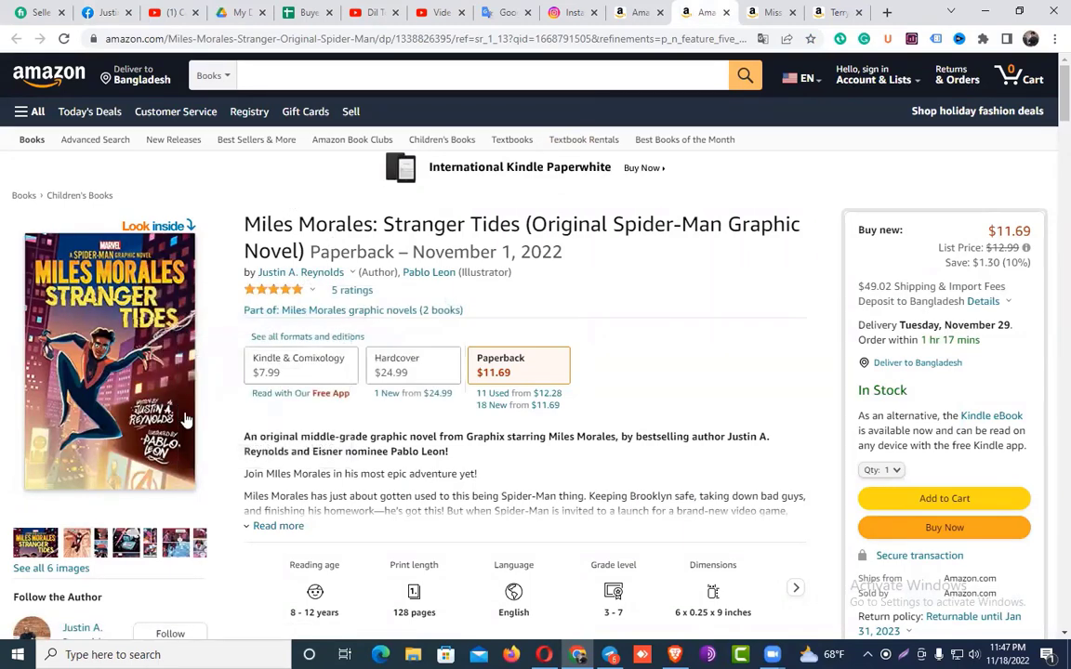
scroll(167, 420, "down", 2)
right_click(29, 150)
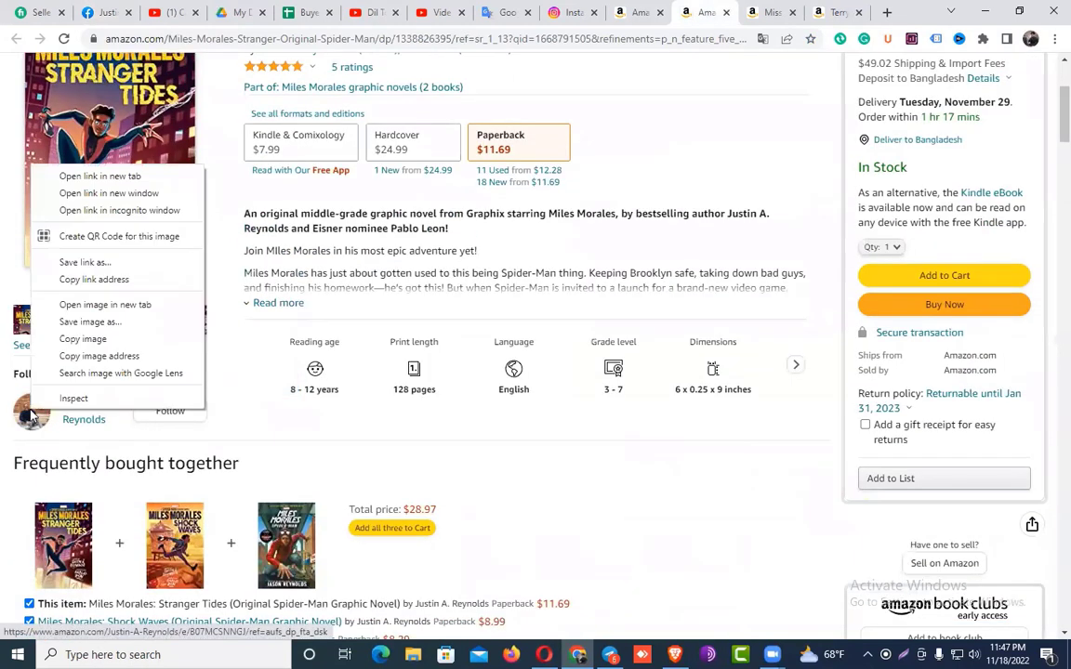
left_click(82, 316)
left_click(716, 11)
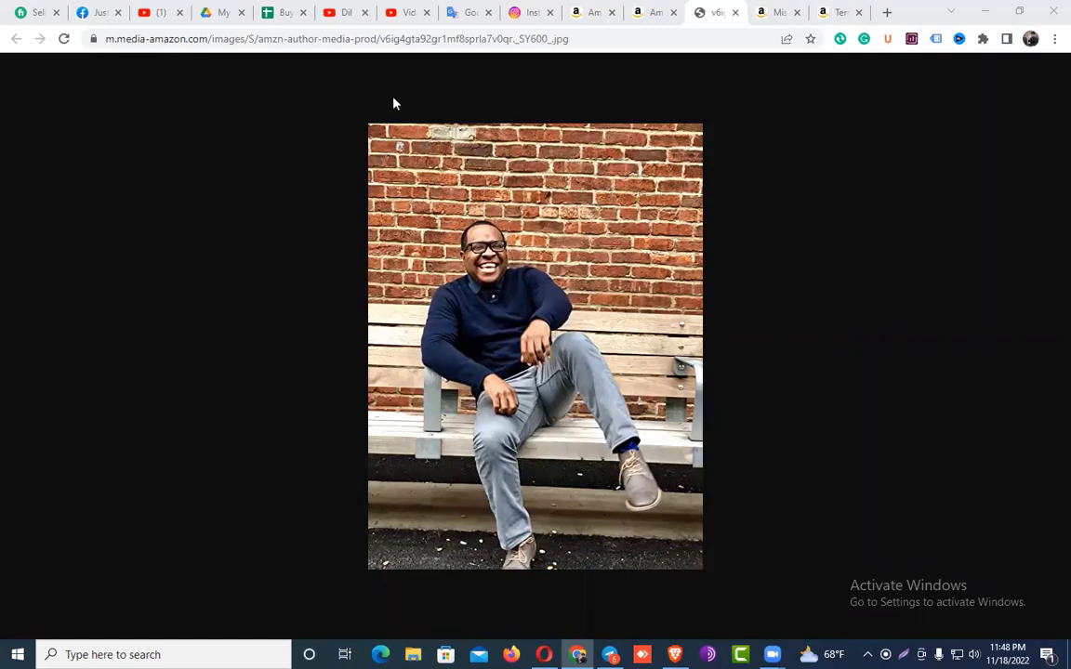
Open the first person in the Facebook search results and compare the profile's intro and featured photo with the author's Amazon photo
left_click(101, 11)
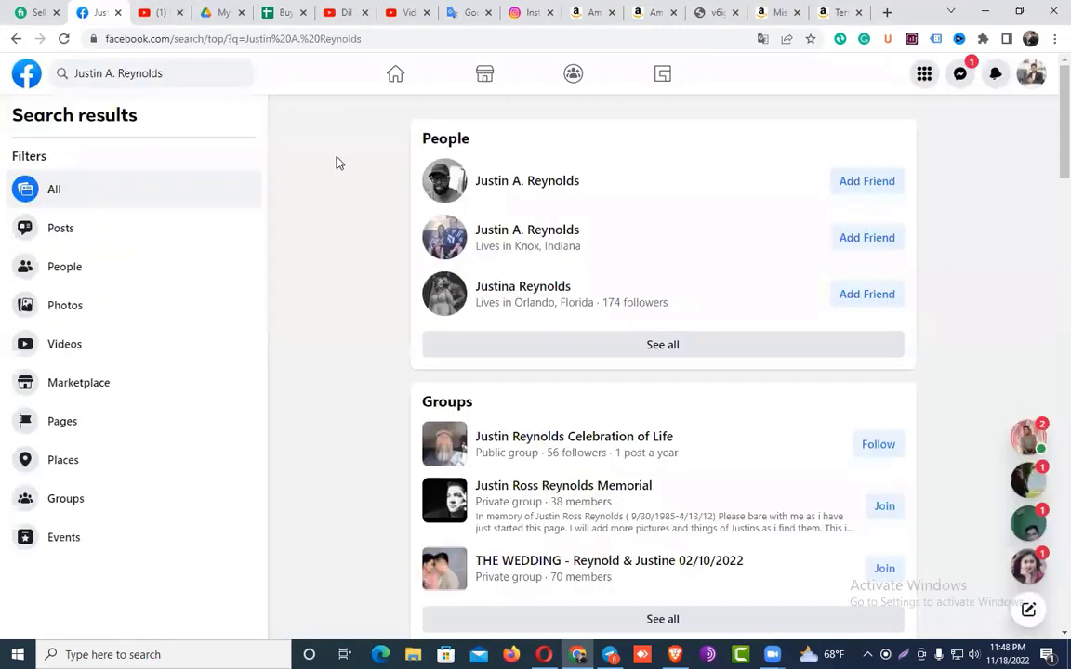
left_click(549, 186)
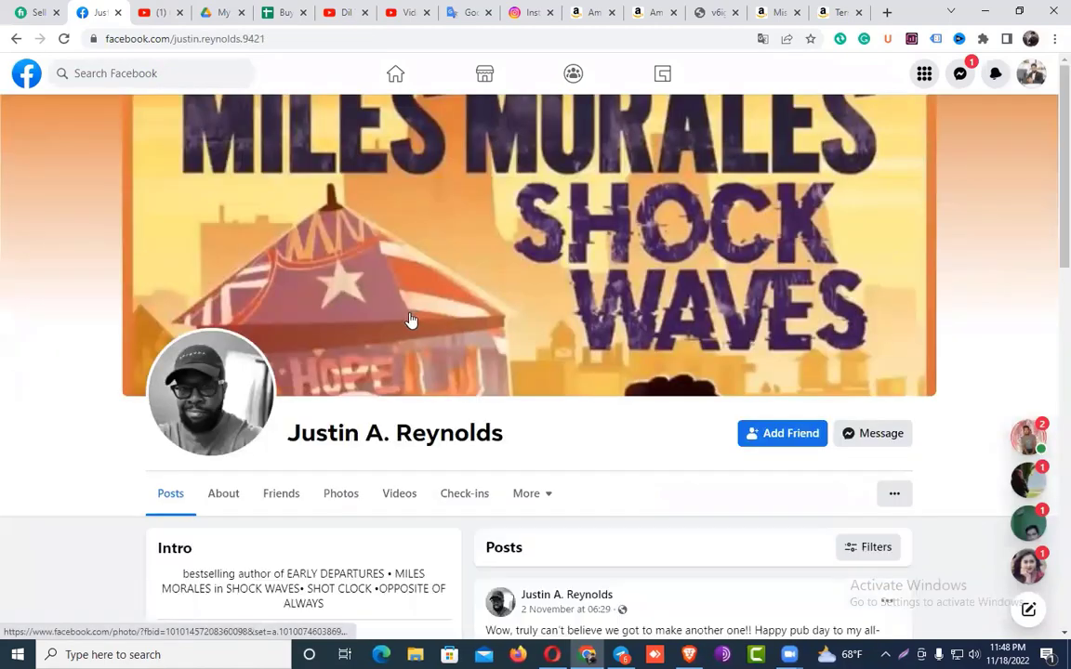
scroll(290, 339, "down", 3)
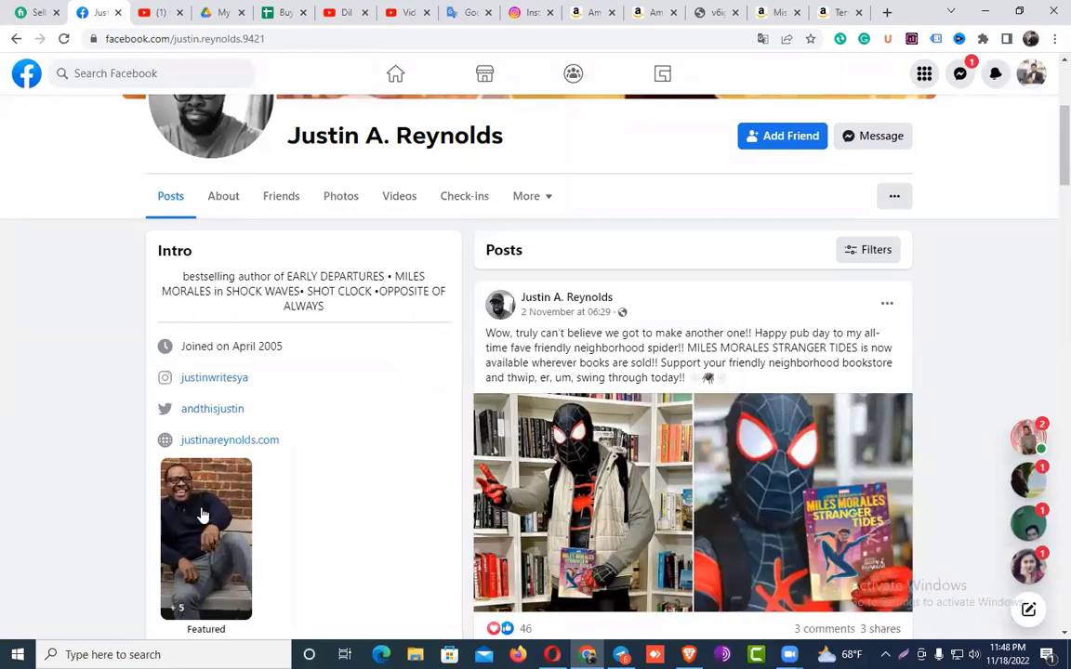
scroll(200, 516, "down", 1)
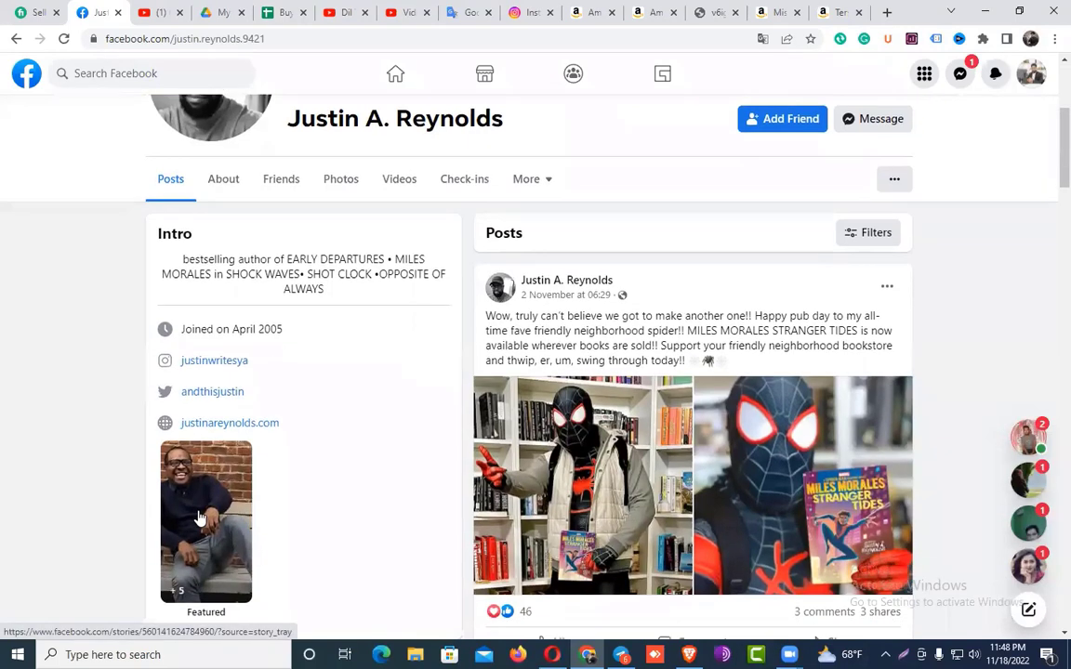
scroll(200, 516, "down", 1)
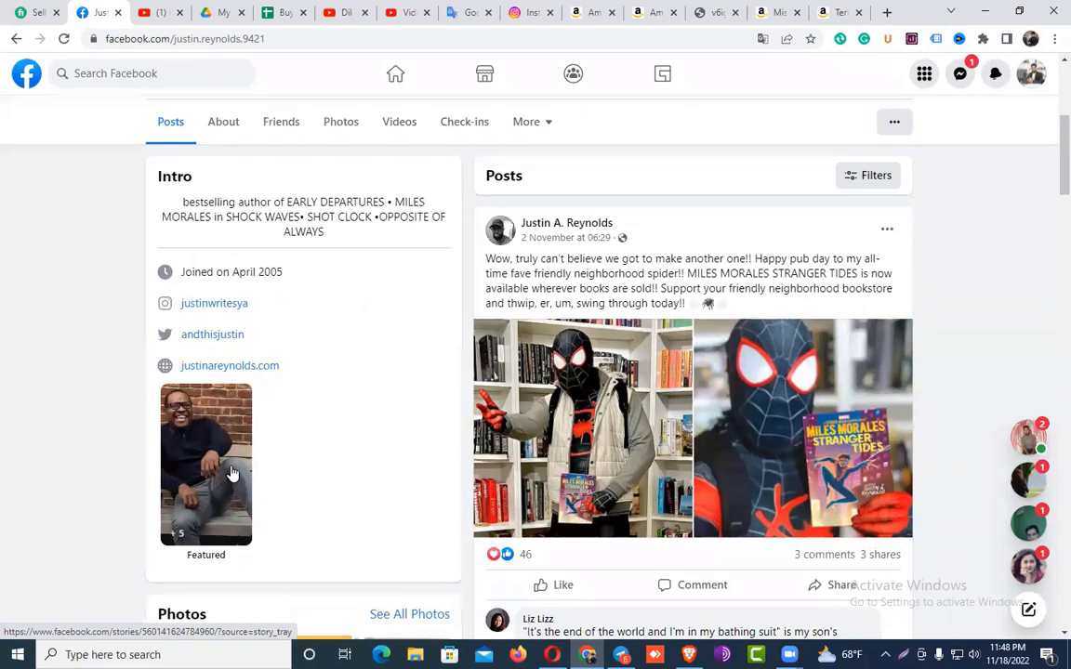
scroll(232, 456, "up", 4)
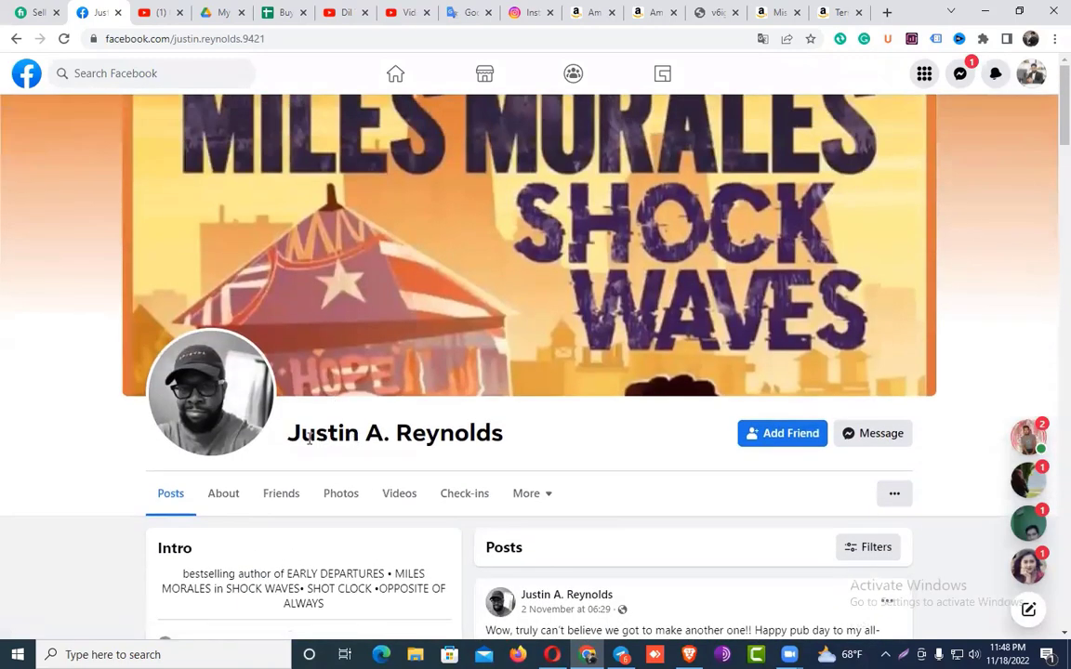
Copy the author's name from the Facebook profile into Client Name cell A4 of the buyer sheet
left_click_drag(284, 434, 520, 437)
key("ctrl+c")
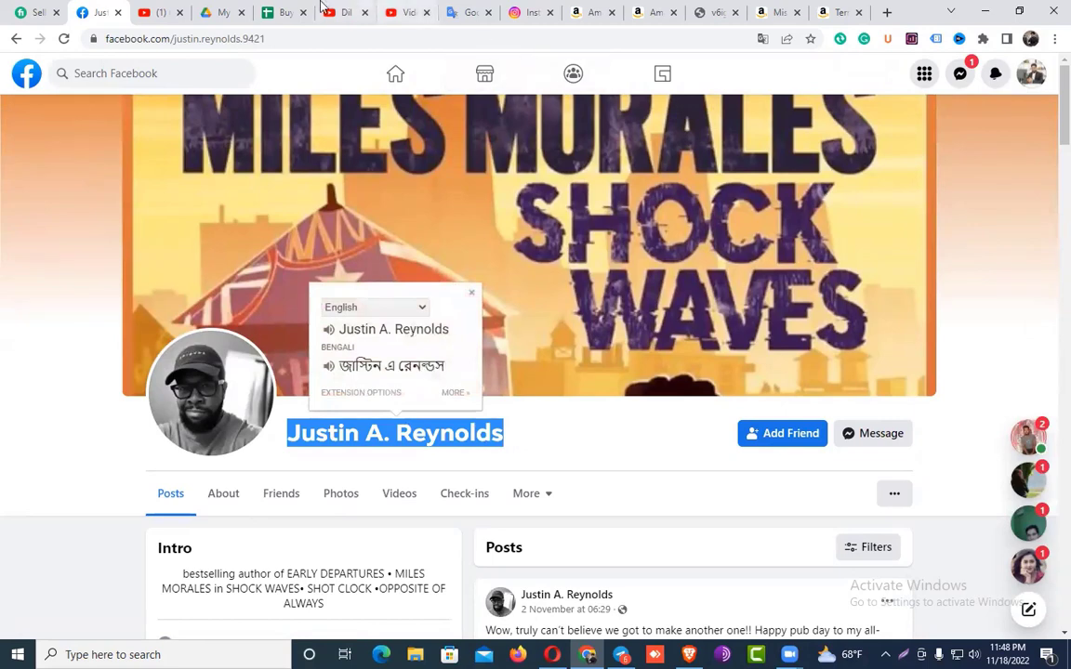
left_click(279, 12)
left_click(114, 243)
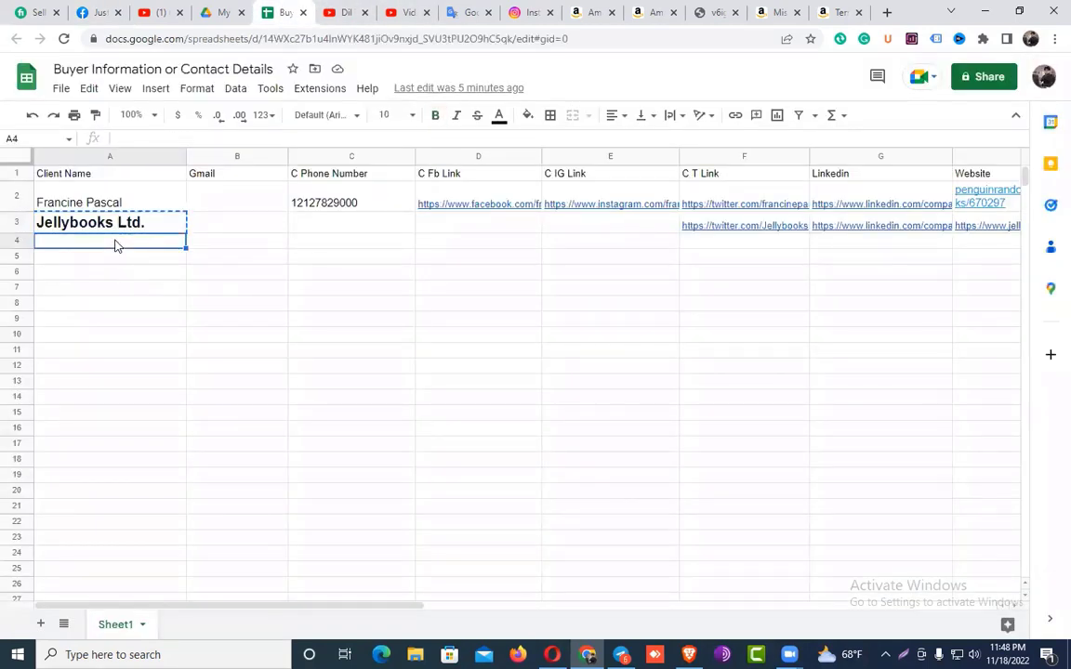
key("ctrl+v")
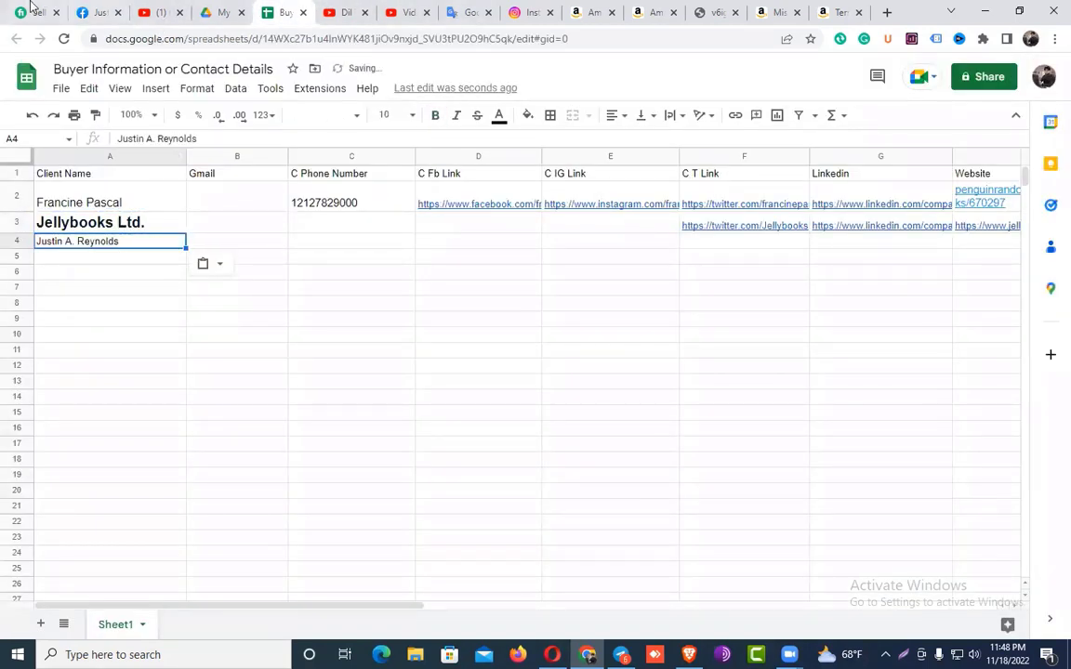
Open the website, Twitter and Instagram links from the intro of the author's Facebook profile in separate new tabs
left_click(93, 12)
scroll(186, 390, "down", 2)
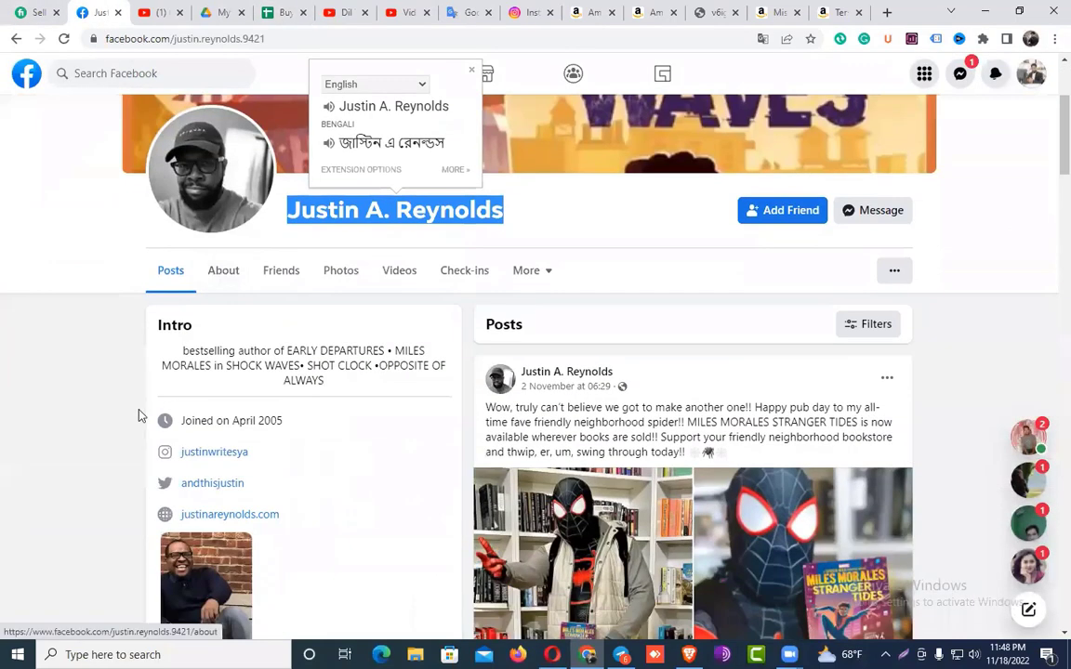
left_click(138, 411)
scroll(167, 401, "down", 1)
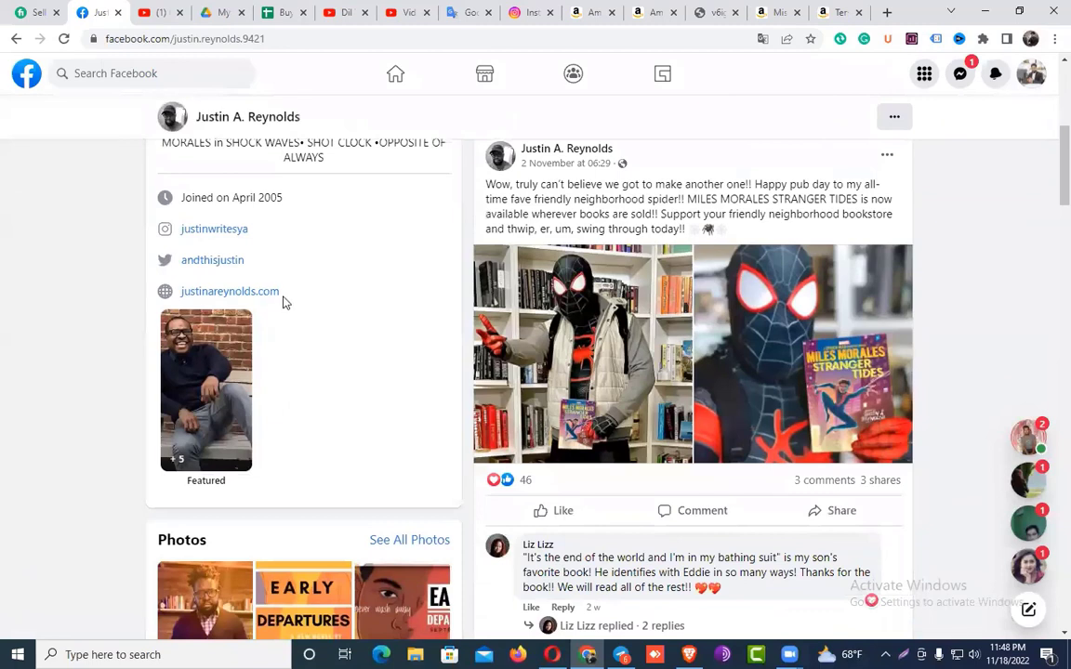
right_click(239, 298)
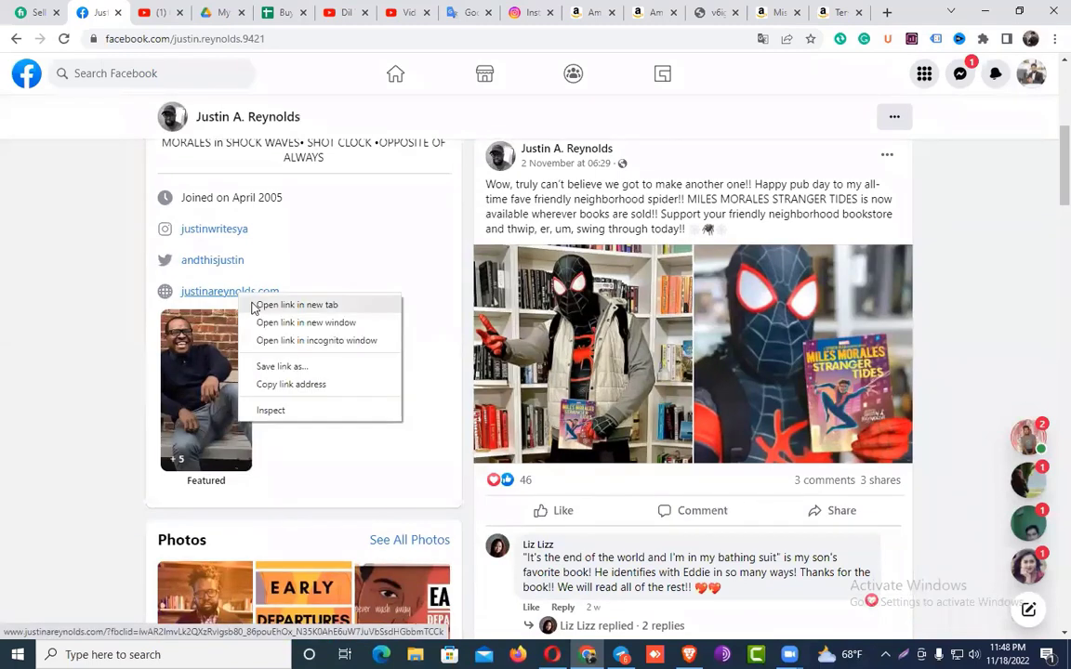
left_click(265, 304)
right_click(221, 262)
left_click(234, 271)
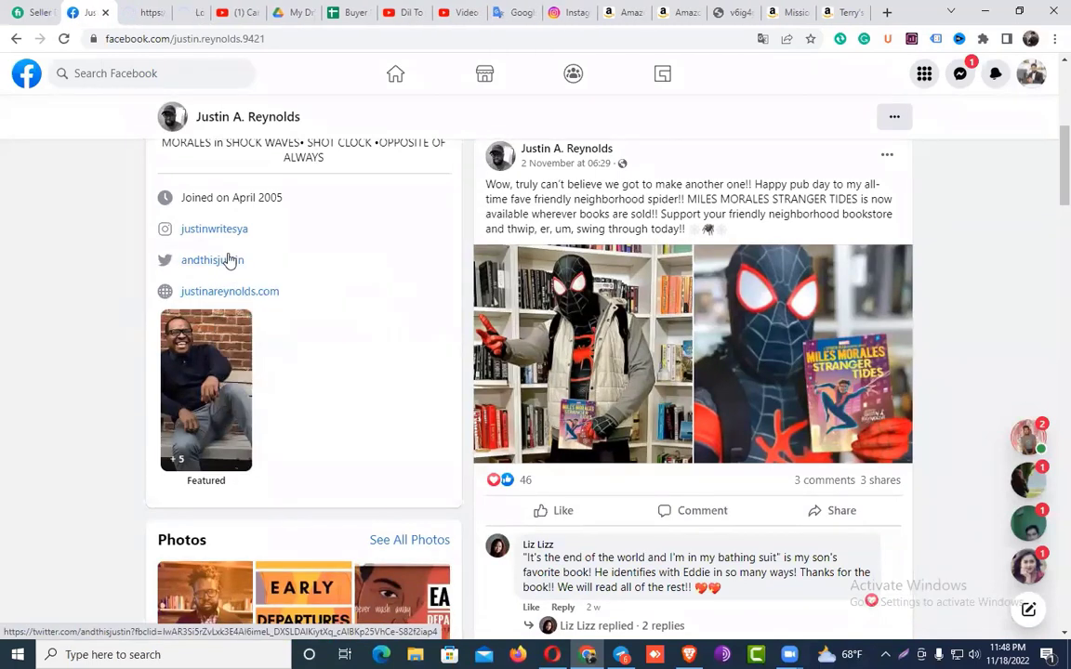
right_click(218, 232)
left_click(226, 241)
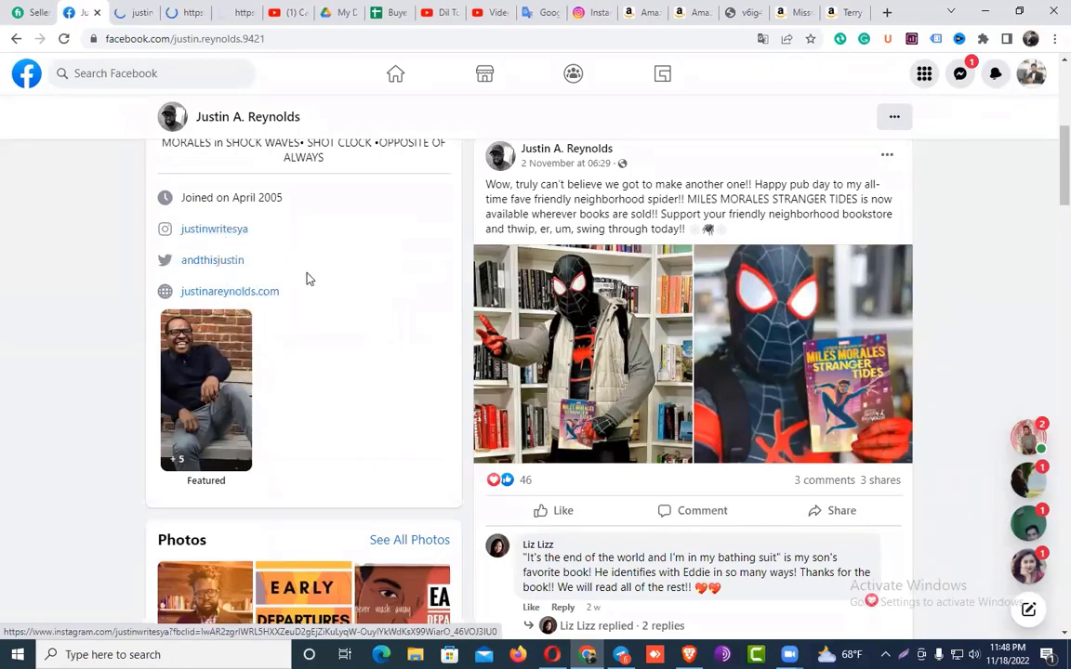
Copy the author's Facebook profile address into C Fb Link cell D4 of the buyer sheet
scroll(306, 285, "down", 2)
scroll(307, 284, "up", 3)
scroll(307, 284, "up", 2)
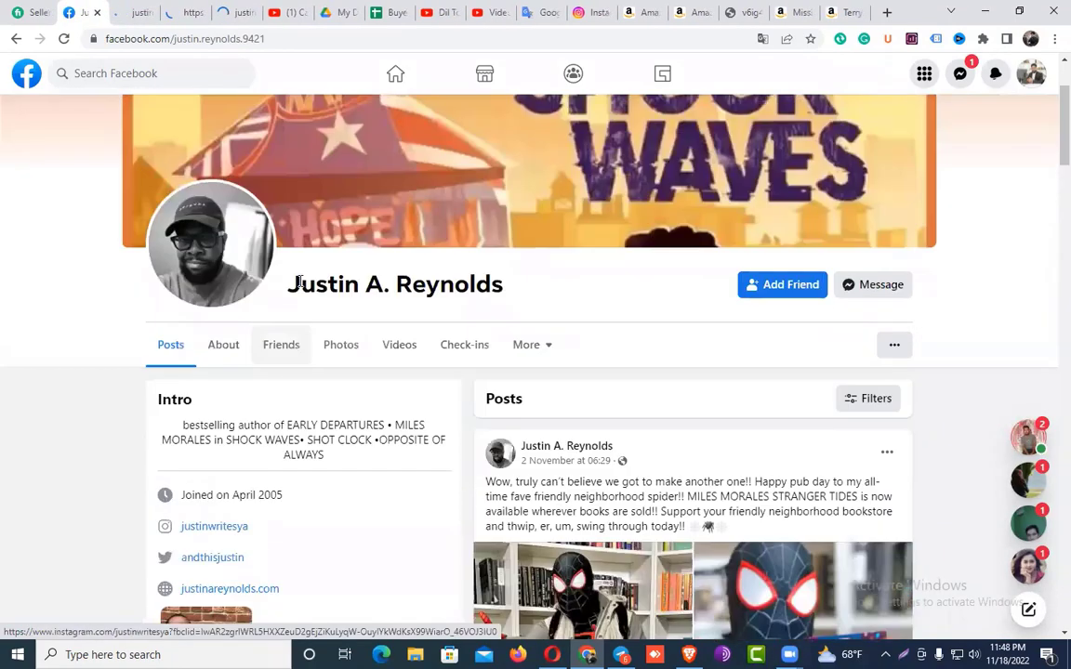
scroll(312, 284, "up", 2)
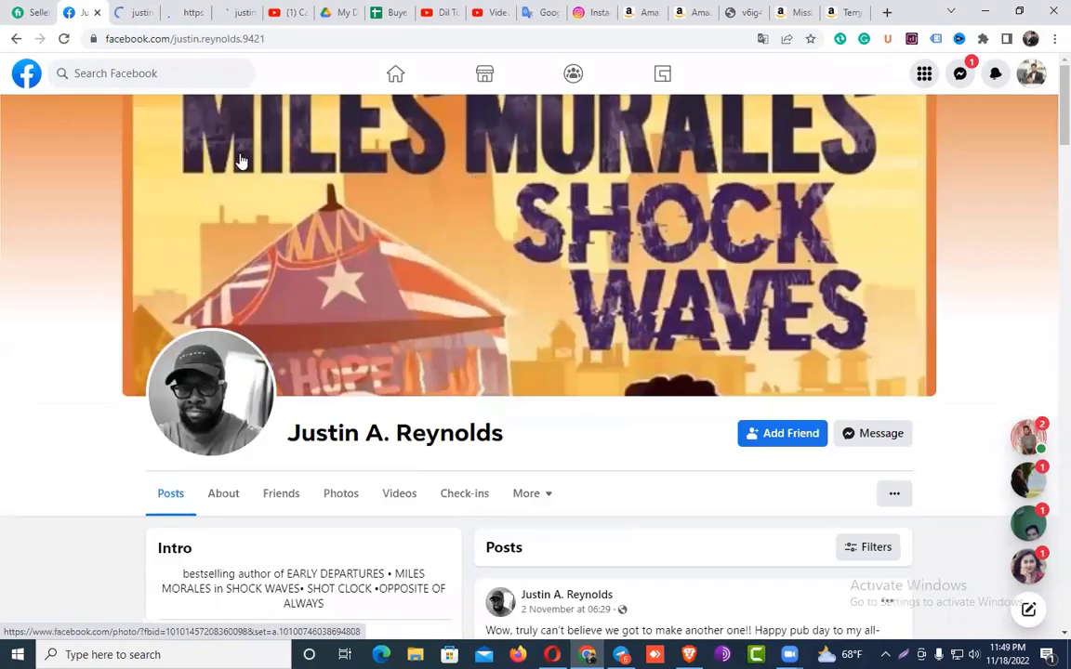
left_click(179, 39)
key("ctrl+c")
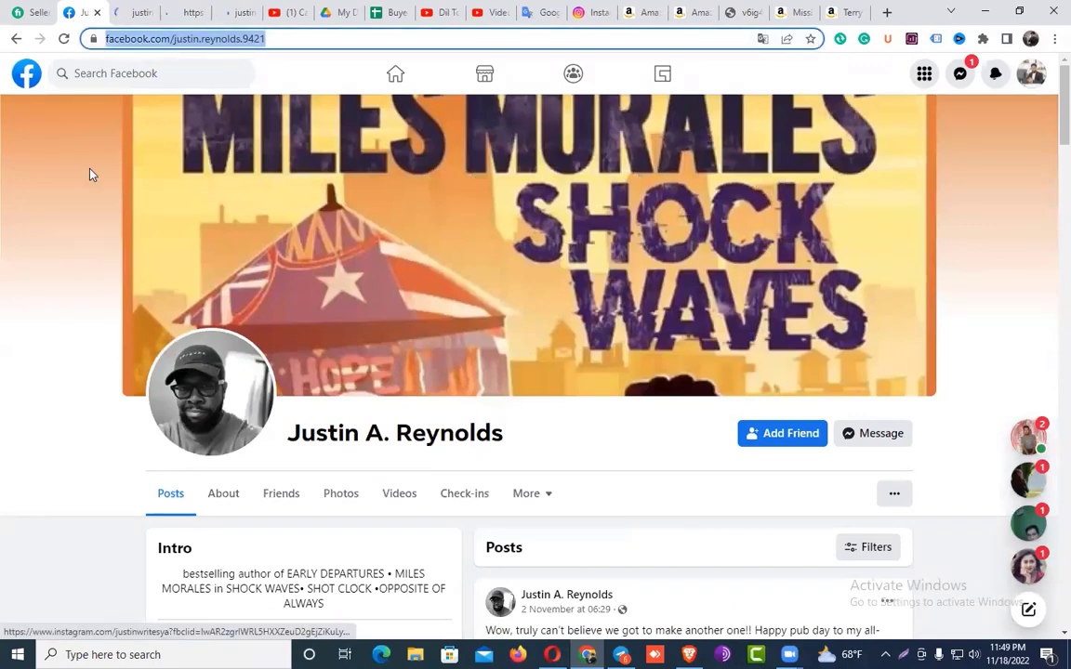
left_click(389, 11)
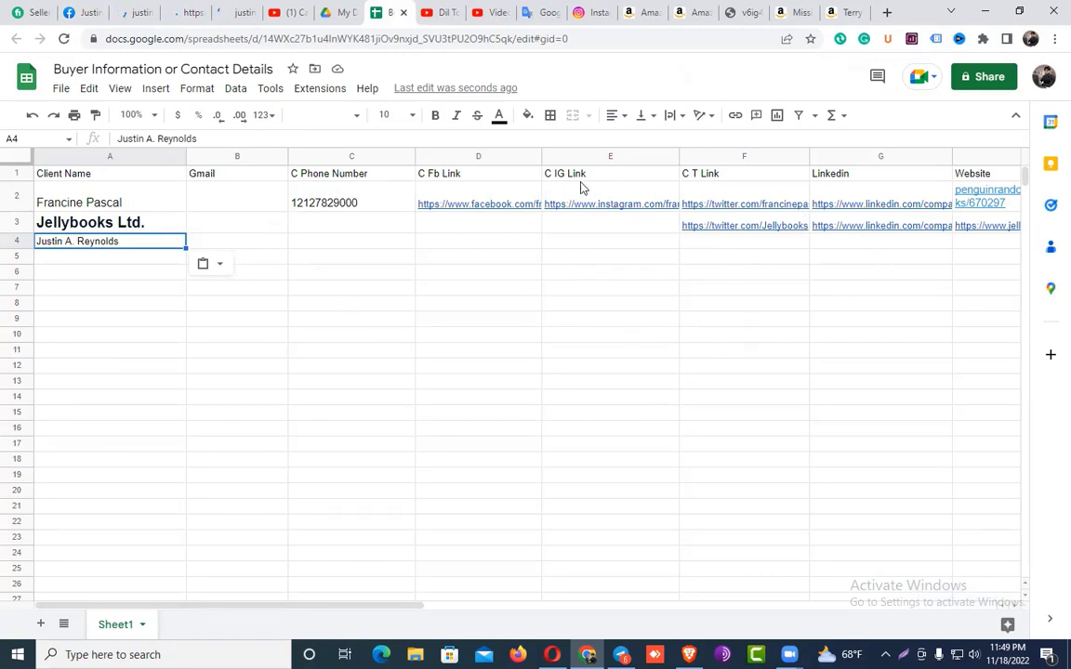
left_click(449, 244)
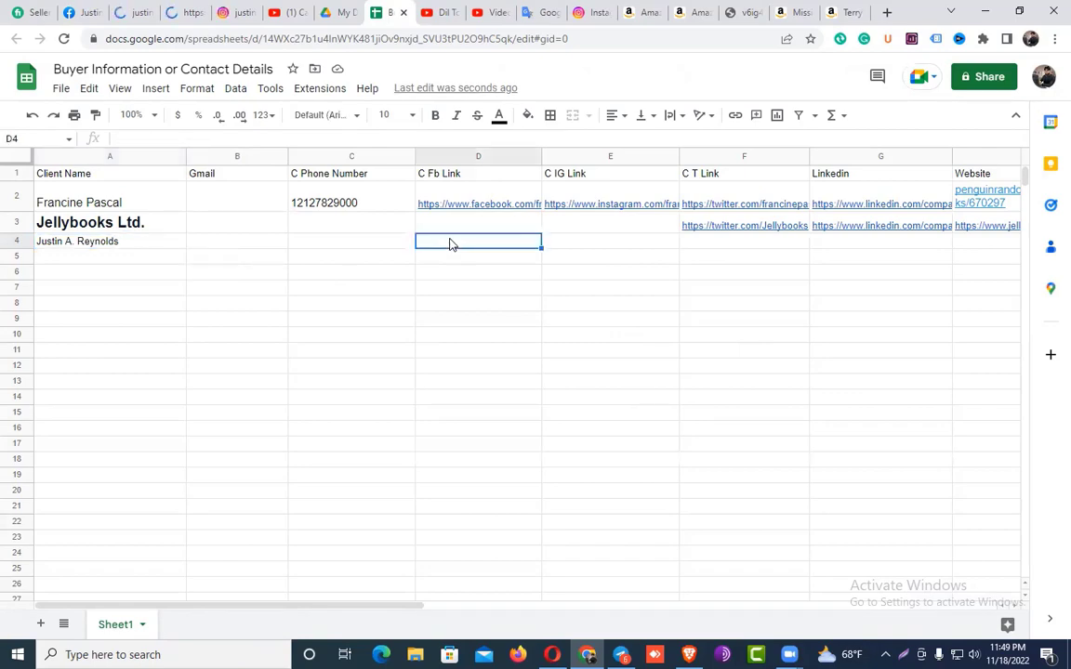
key("ctrl+v")
View the author's website and try to follow the author from the opened Twitter profile
left_click(137, 12)
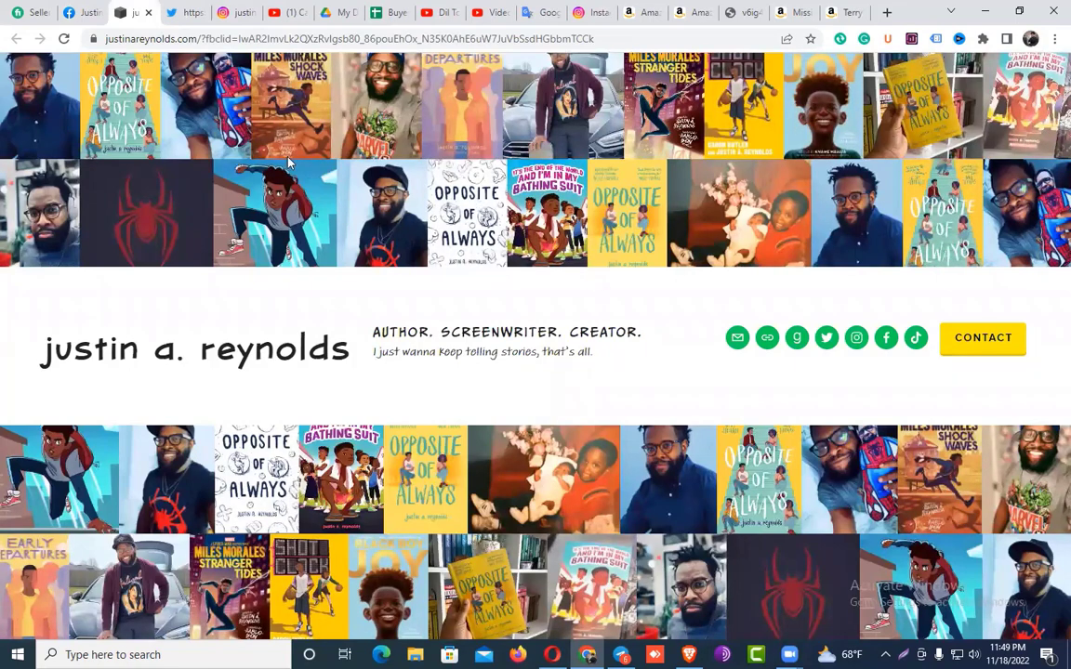
left_click(182, 12)
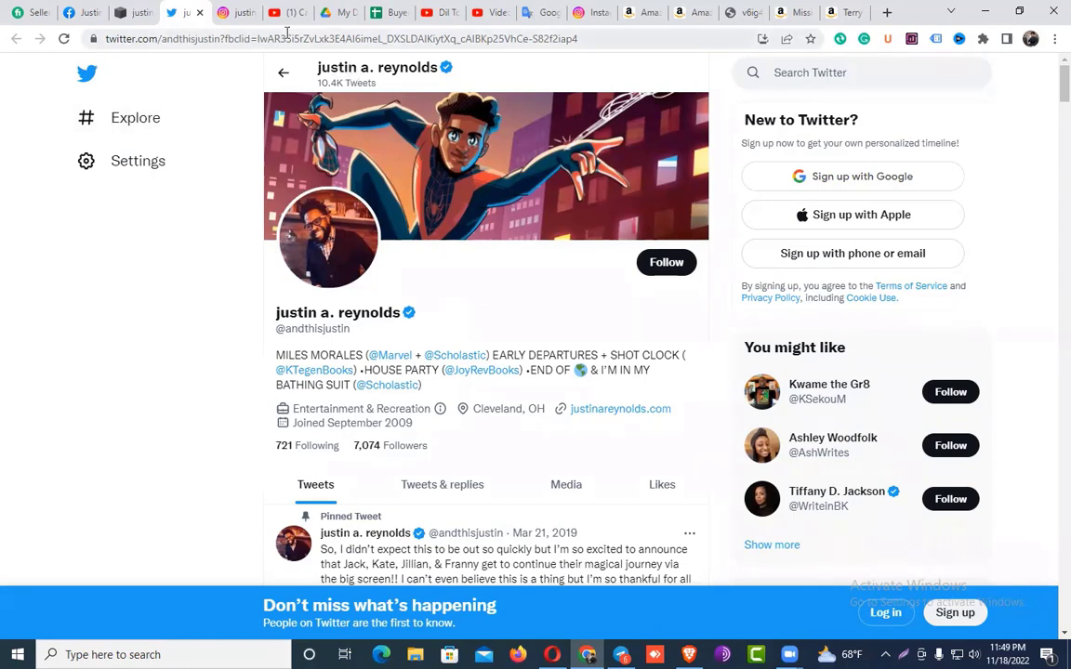
left_click(160, 39)
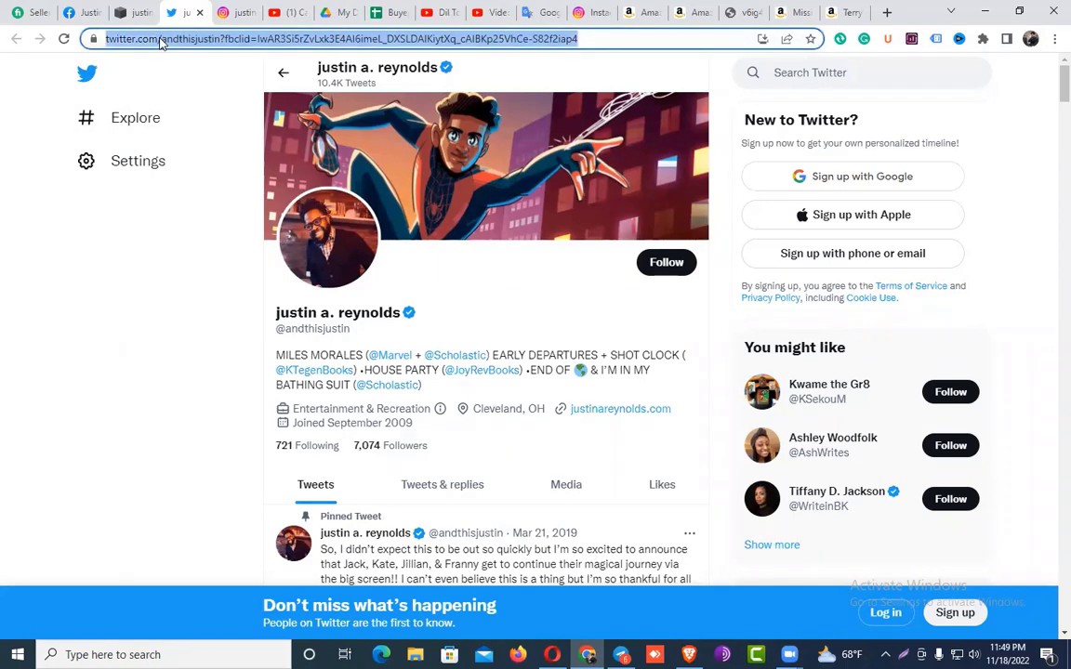
left_click(666, 263)
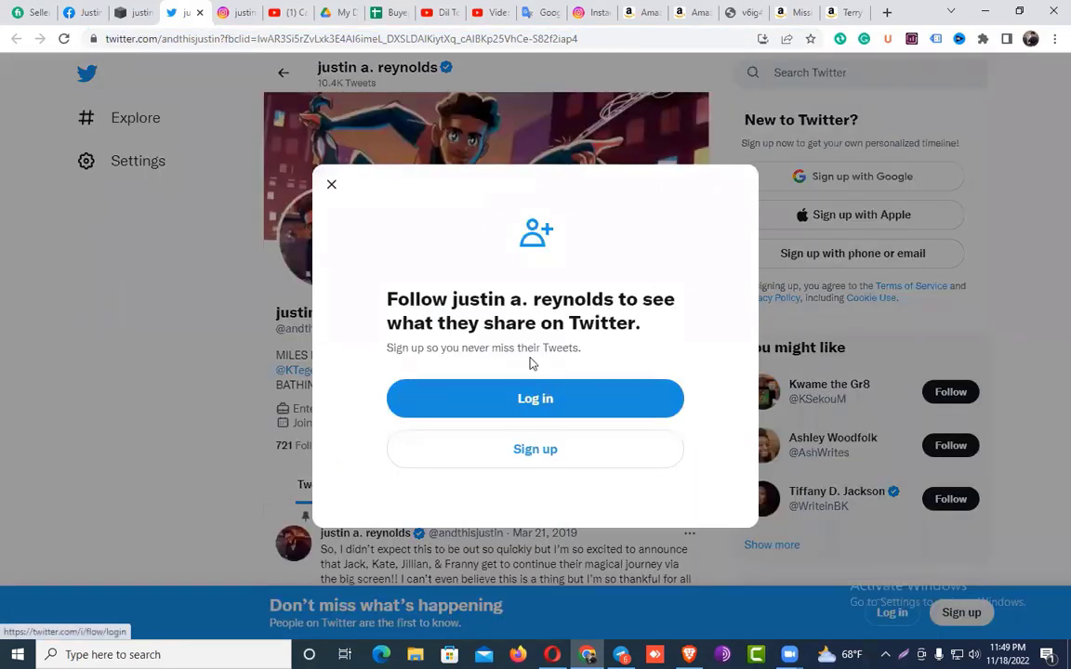
left_click(332, 184)
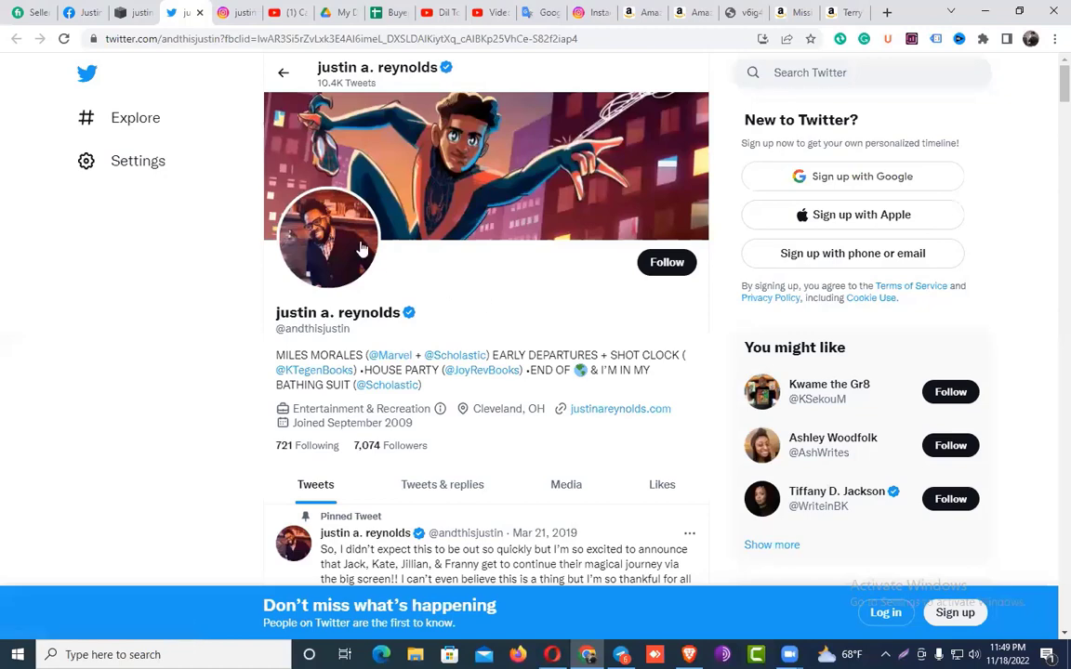
Compare the author's Facebook and Twitter profiles and recheck the links in the Facebook intro
left_click(84, 12)
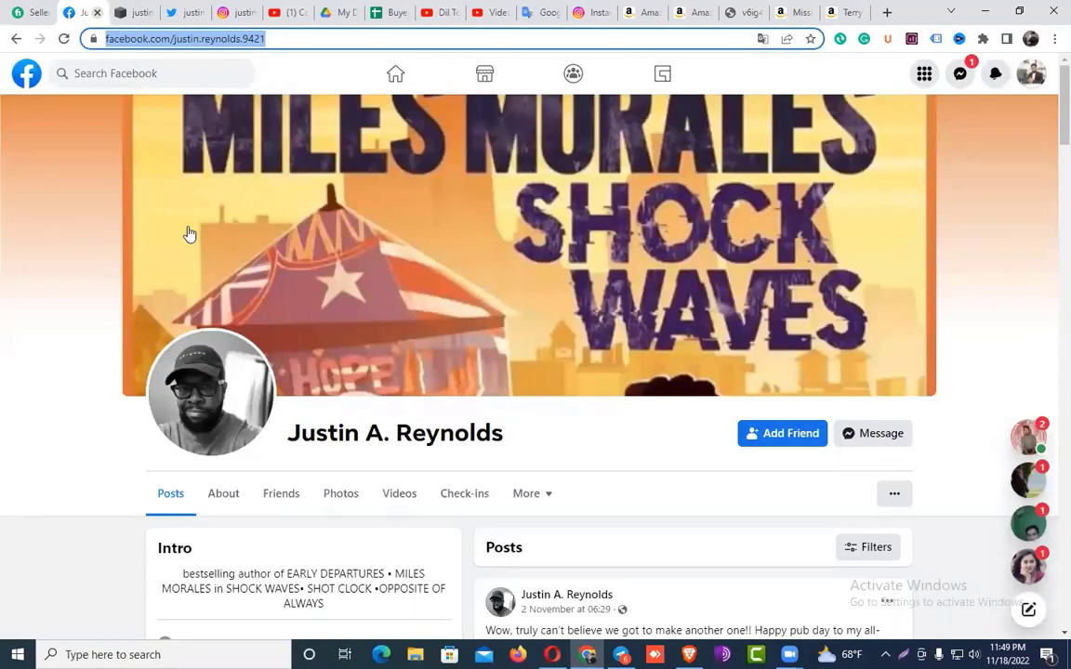
left_click(162, 10)
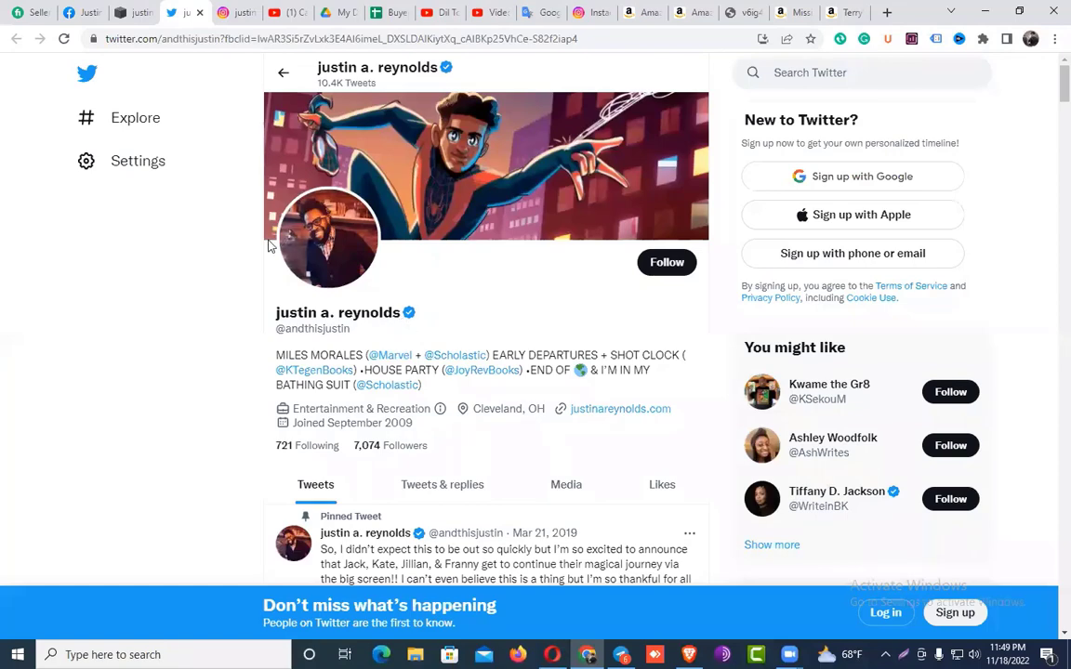
left_click(89, 11)
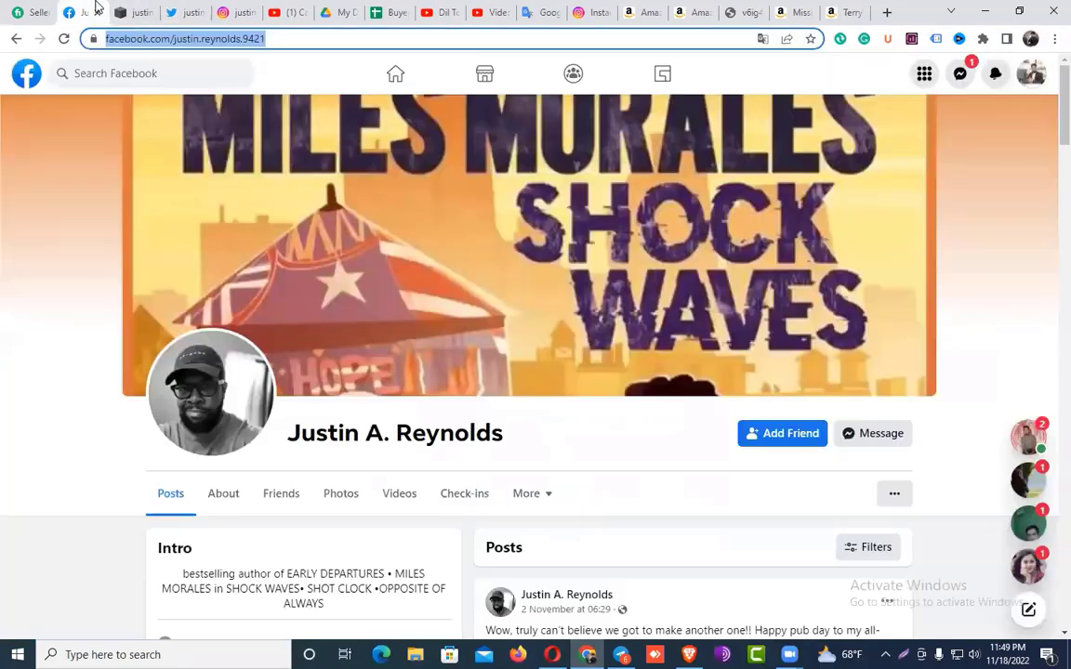
left_click(458, 423)
scroll(451, 419, "down", 2)
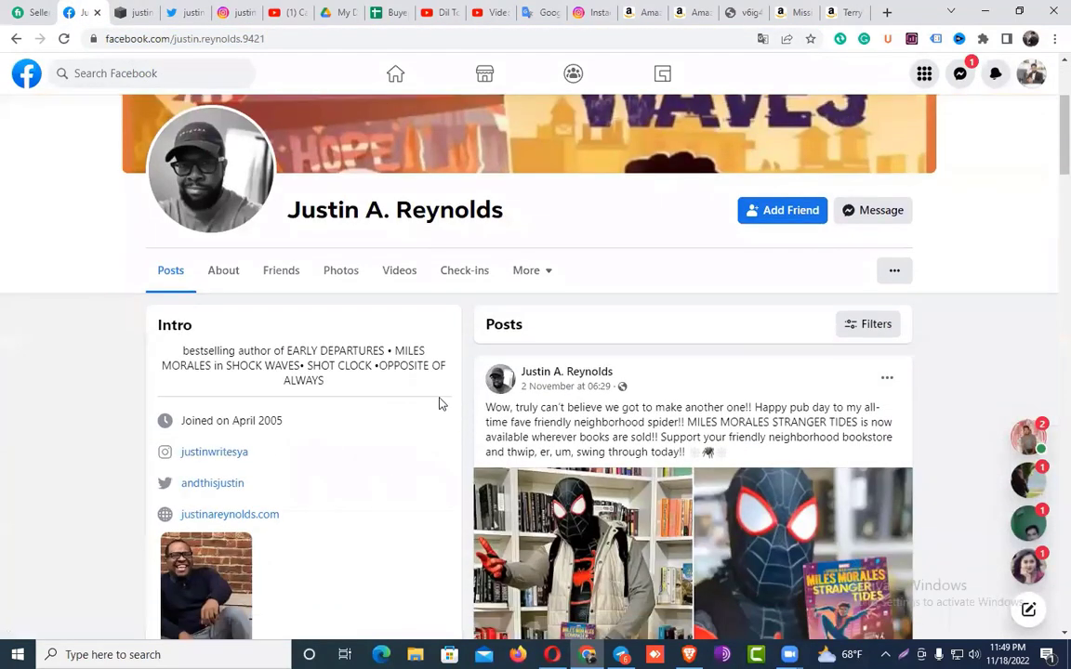
scroll(441, 403, "down", 2)
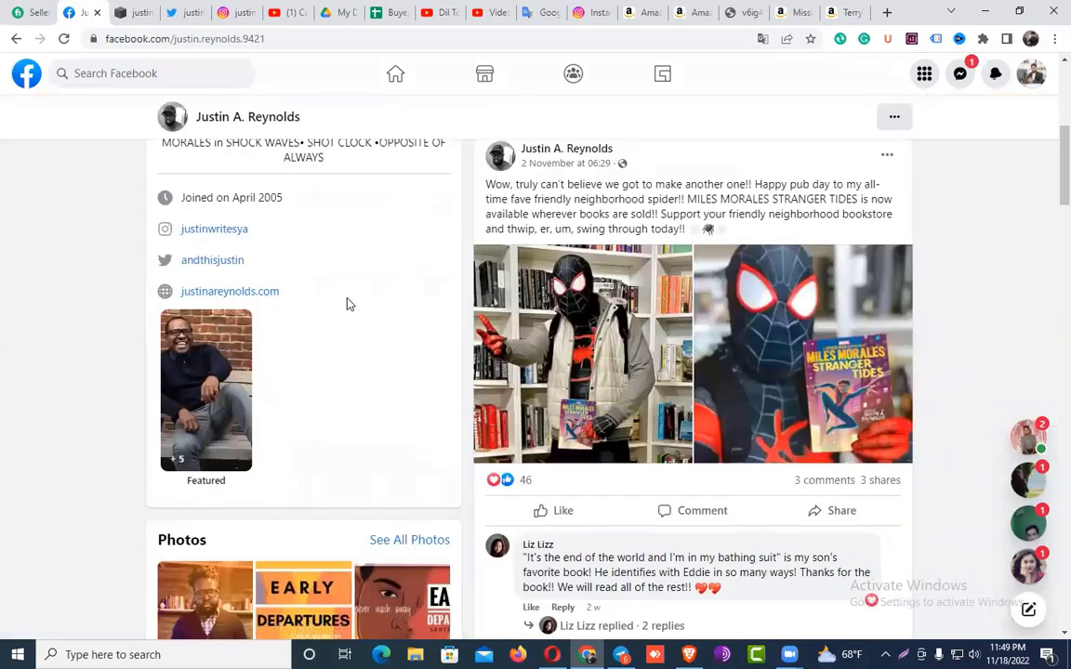
Copy the base address of the author's website, without the tracking parameters, into Website cell H4 of the buyer sheet
left_click(140, 13)
double_click(155, 42)
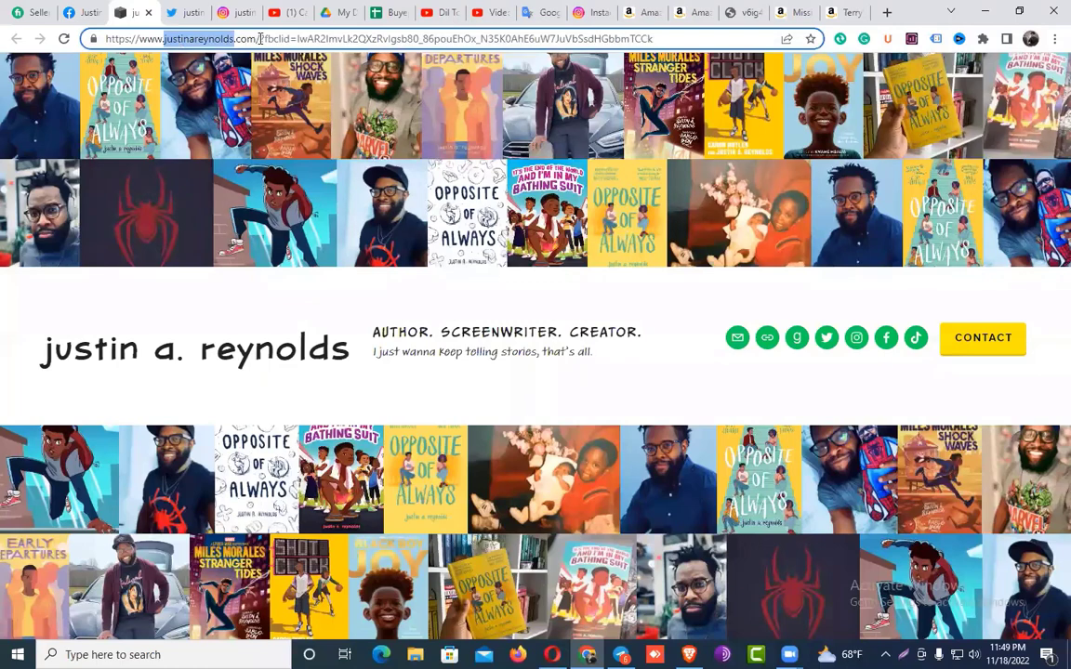
left_click_drag(237, 41, 84, 37)
key("ctrl+c")
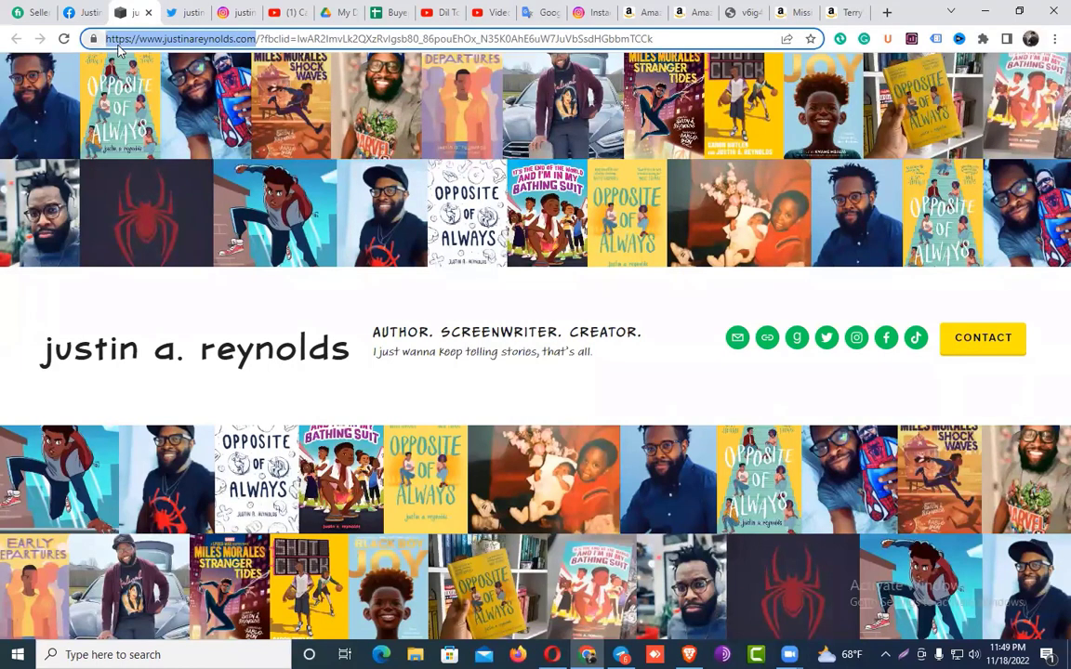
left_click(386, 12)
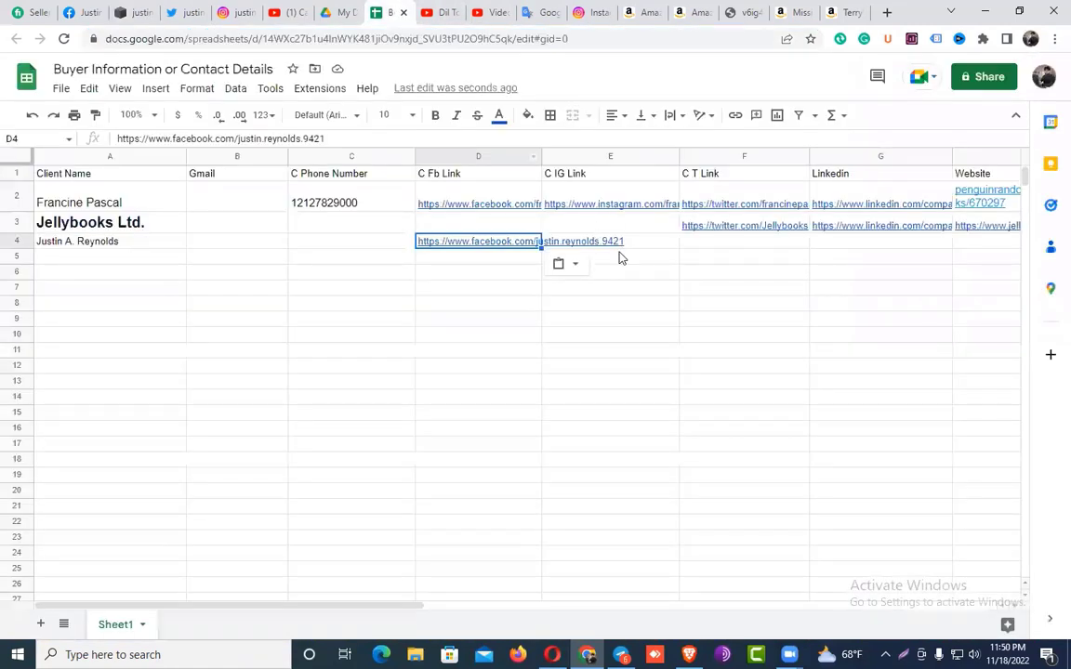
left_click(987, 243)
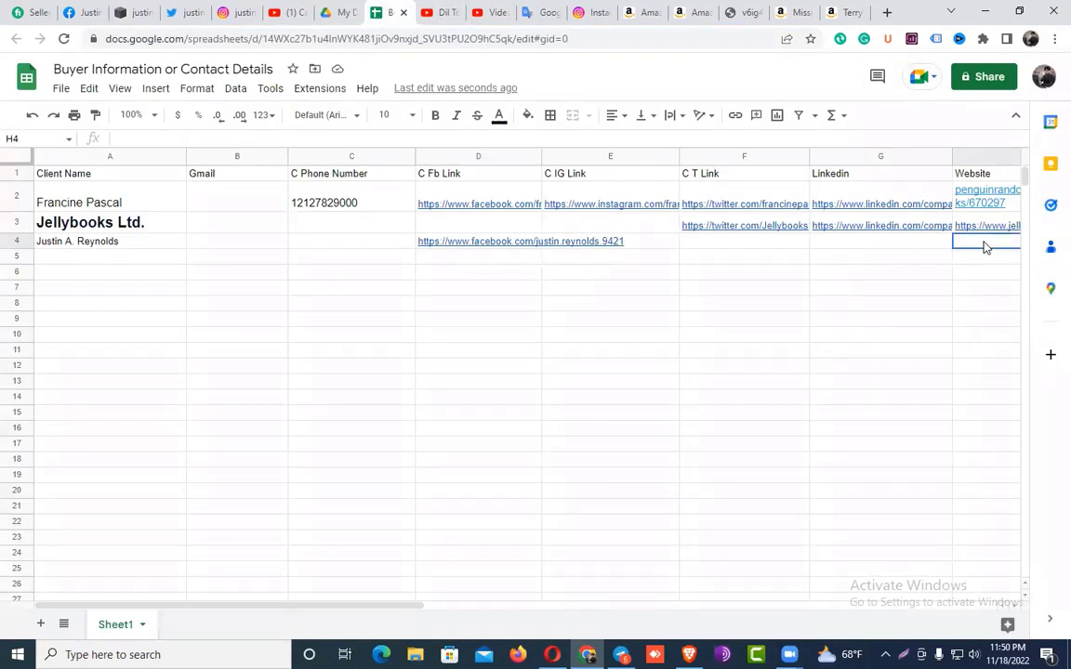
key("ctrl+v")
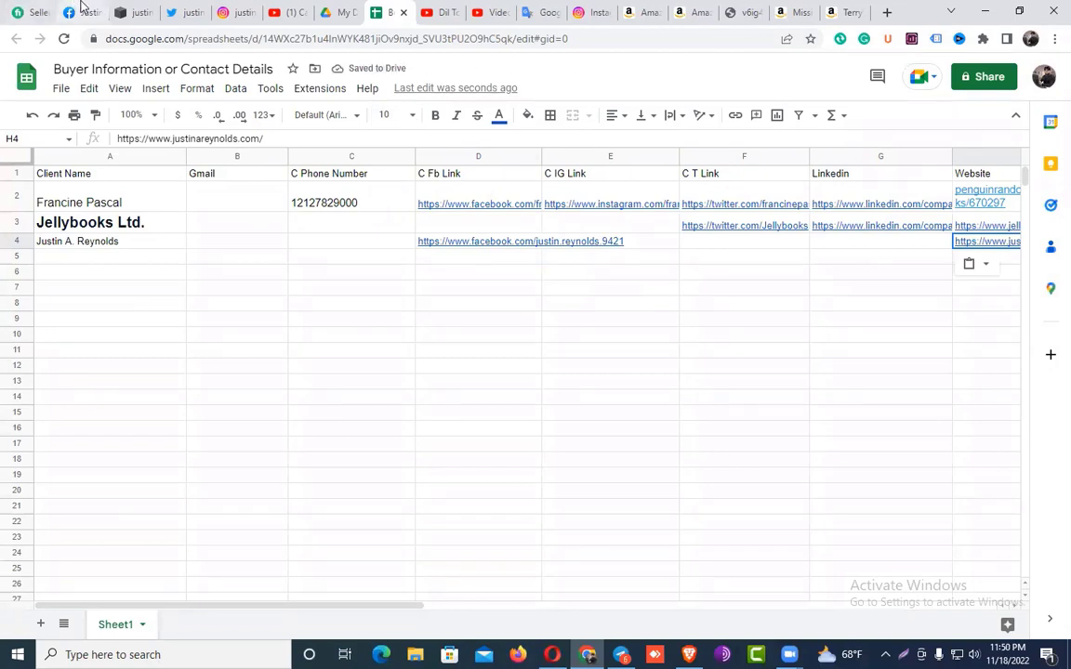
Copy the author's name from cell A4, search Twitter for it in the Brave browser and follow the matching verified account
left_click(105, 242)
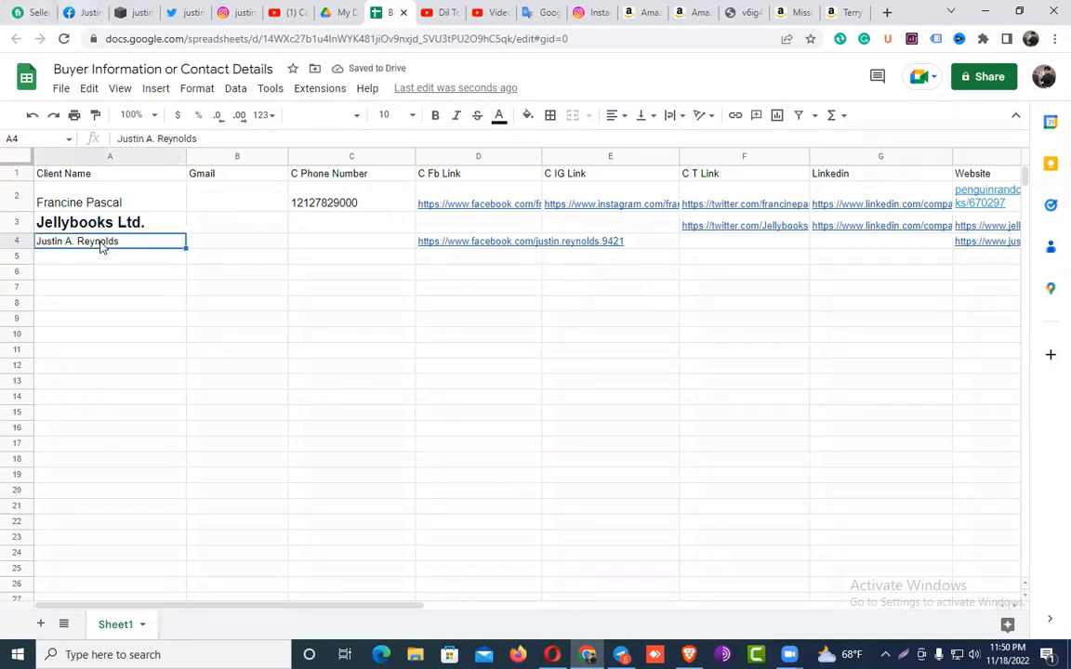
key("ctrl+c")
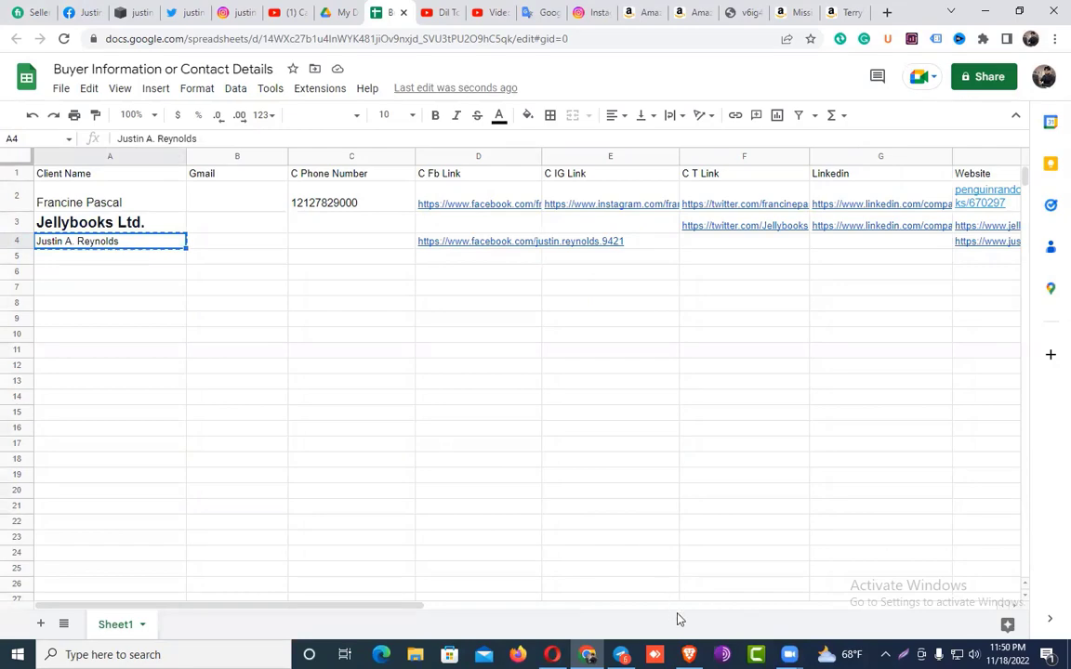
left_click(689, 655)
left_click(491, 155)
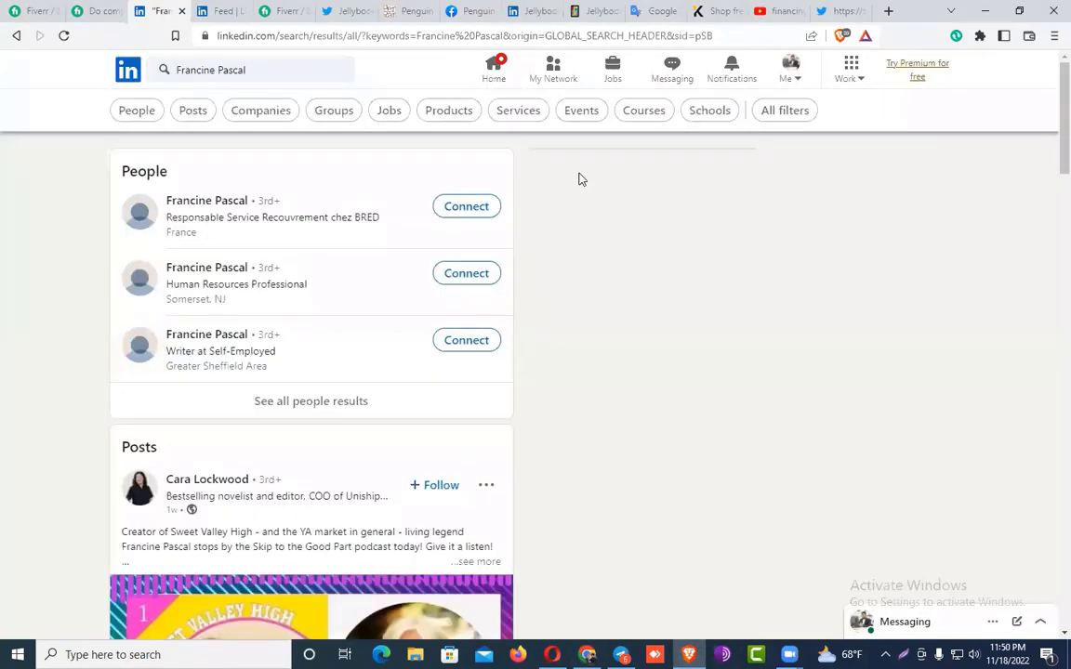
left_click(348, 10)
left_click(283, 75)
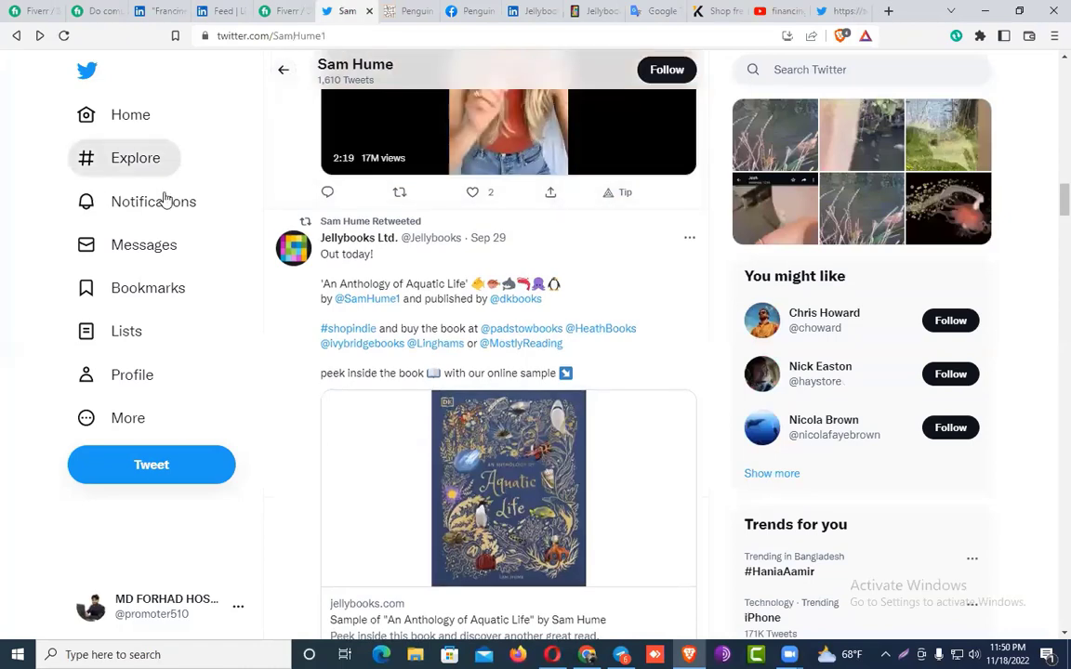
left_click(788, 69)
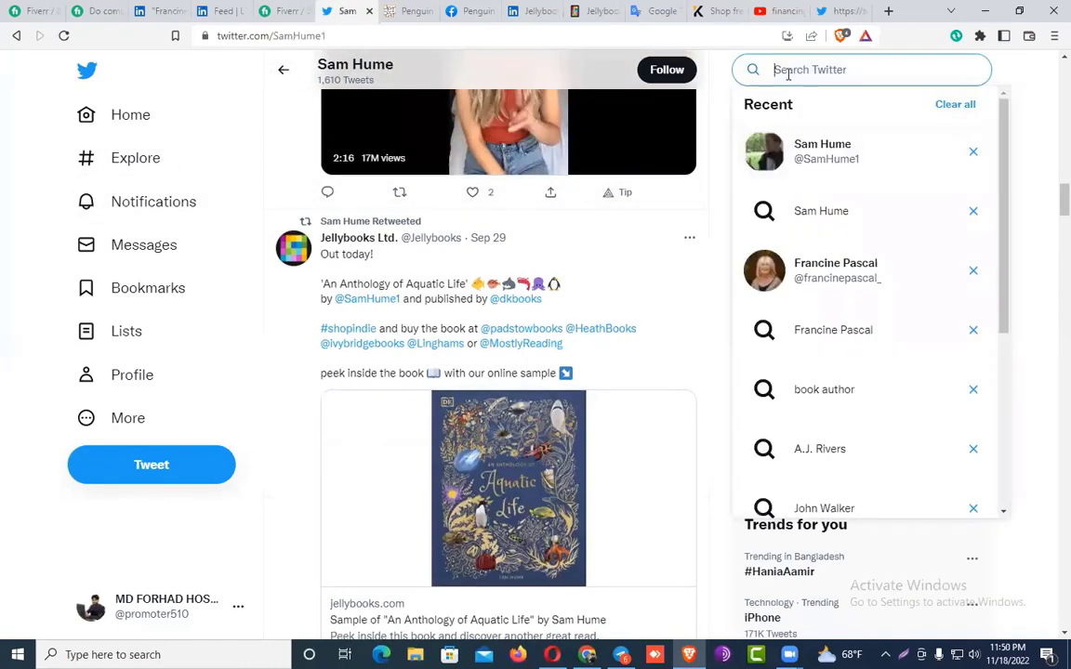
key("ctrl+v")
key("Return")
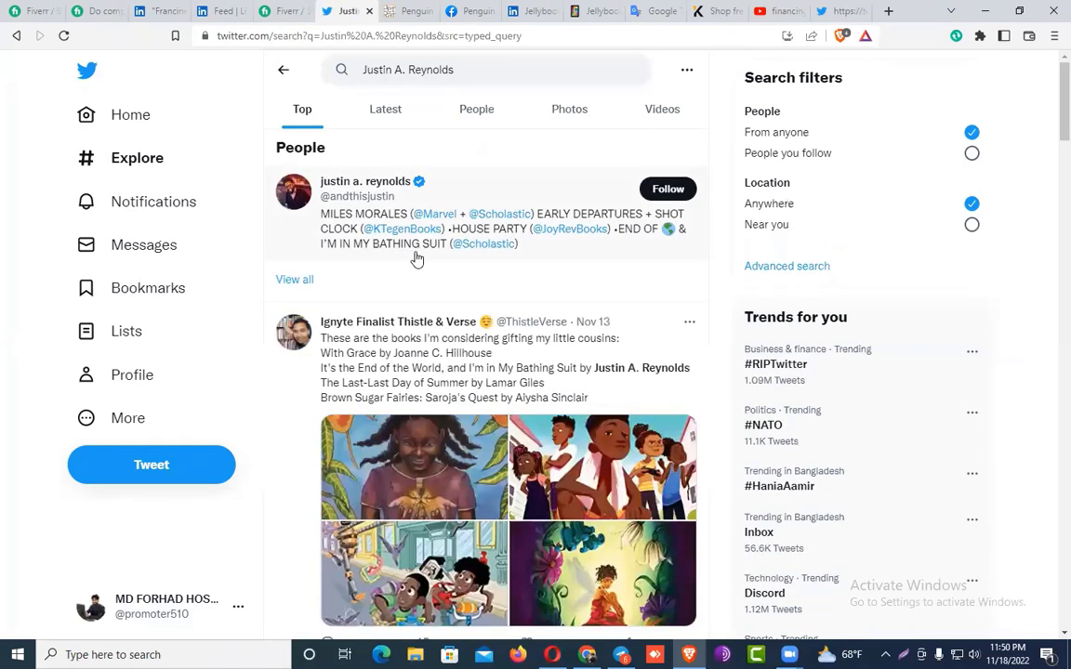
left_click(667, 188)
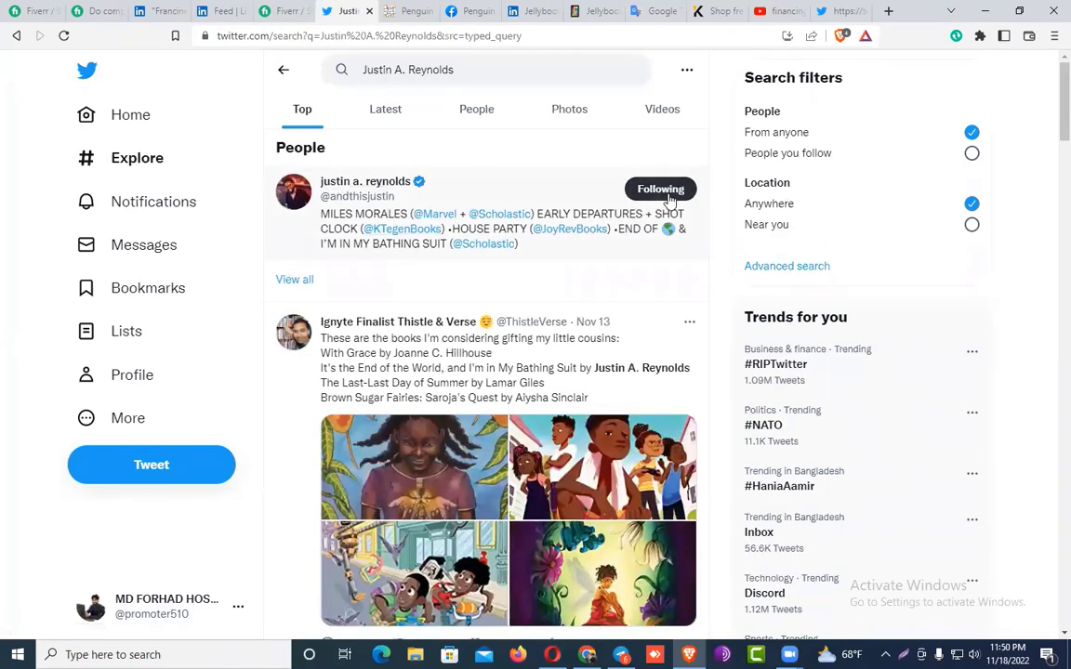
Open the author's verified Twitter profile and copy its address into the C T Link cell F4 of the buyer sheet
left_click(368, 186)
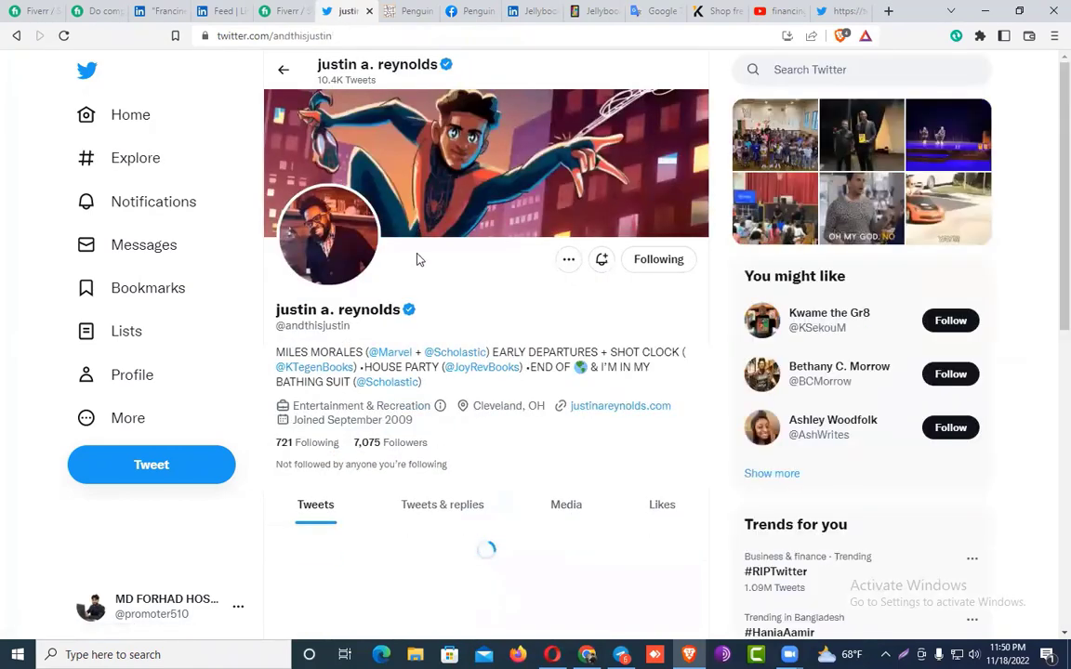
left_click(276, 39)
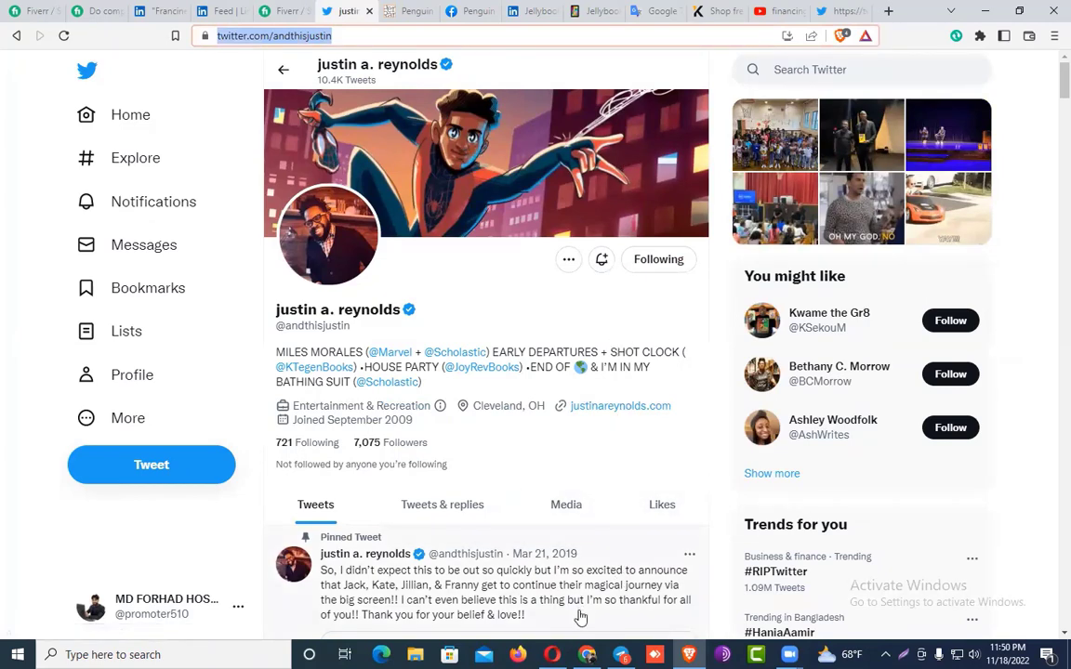
key("alt+Tab")
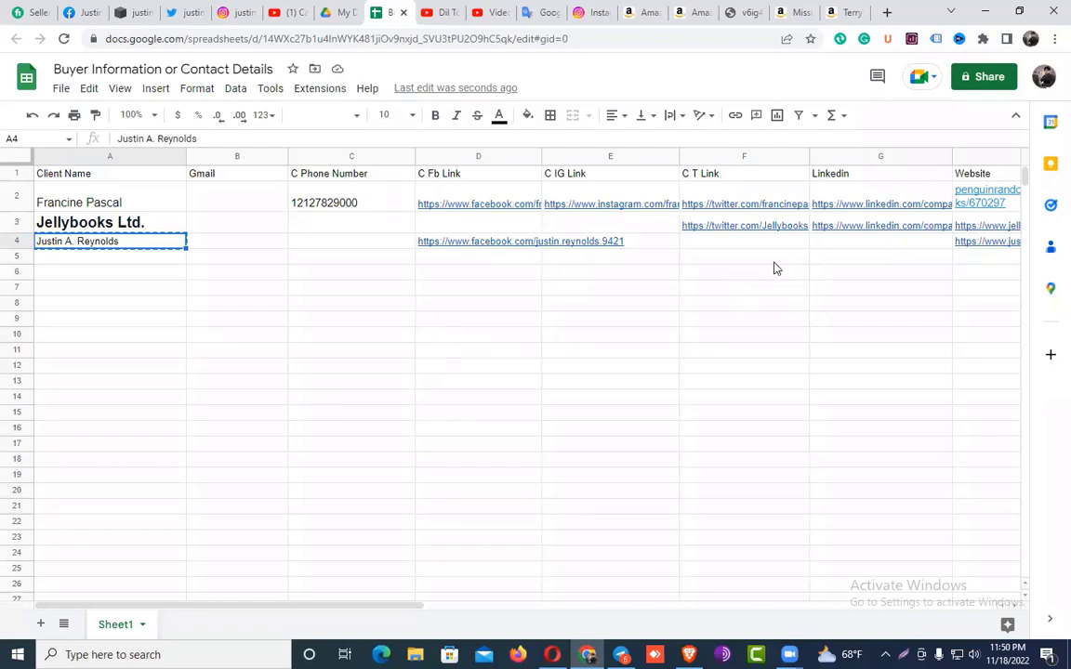
left_click(711, 244)
key("ctrl+v")
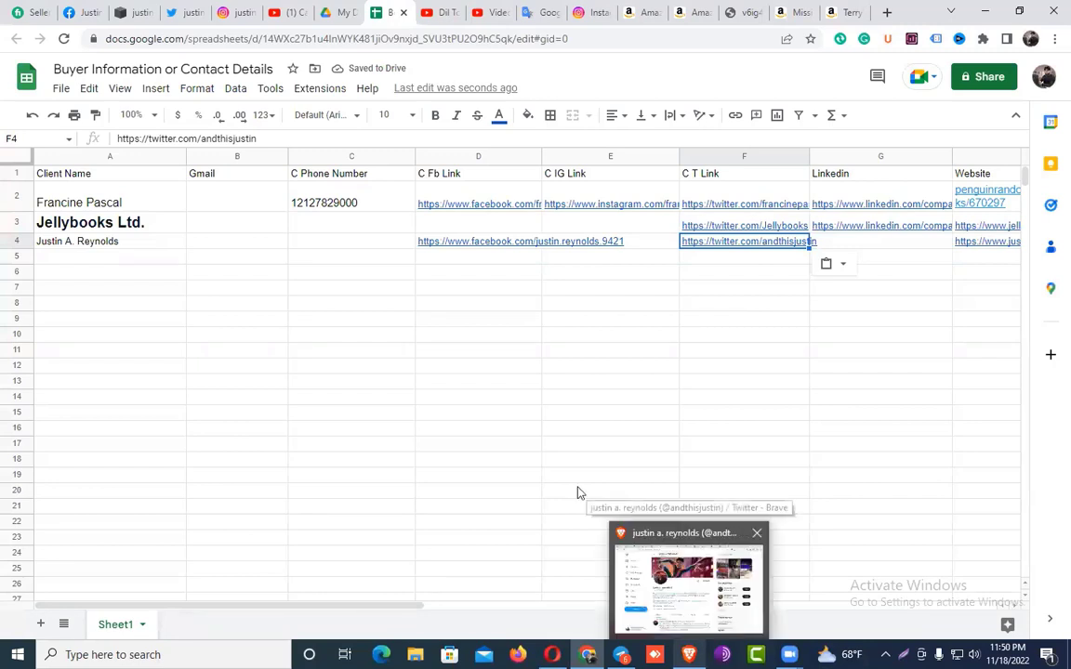
Copy the author's name from cell A4 and search LinkedIn for it in the Brave browser
left_click(66, 244)
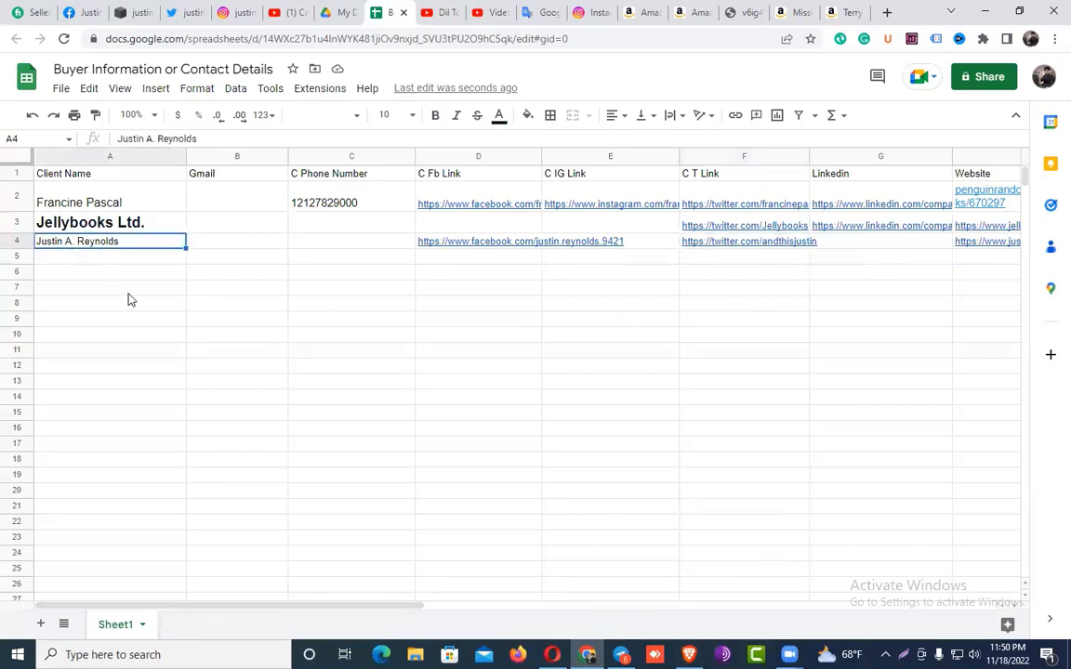
key("ctrl+c")
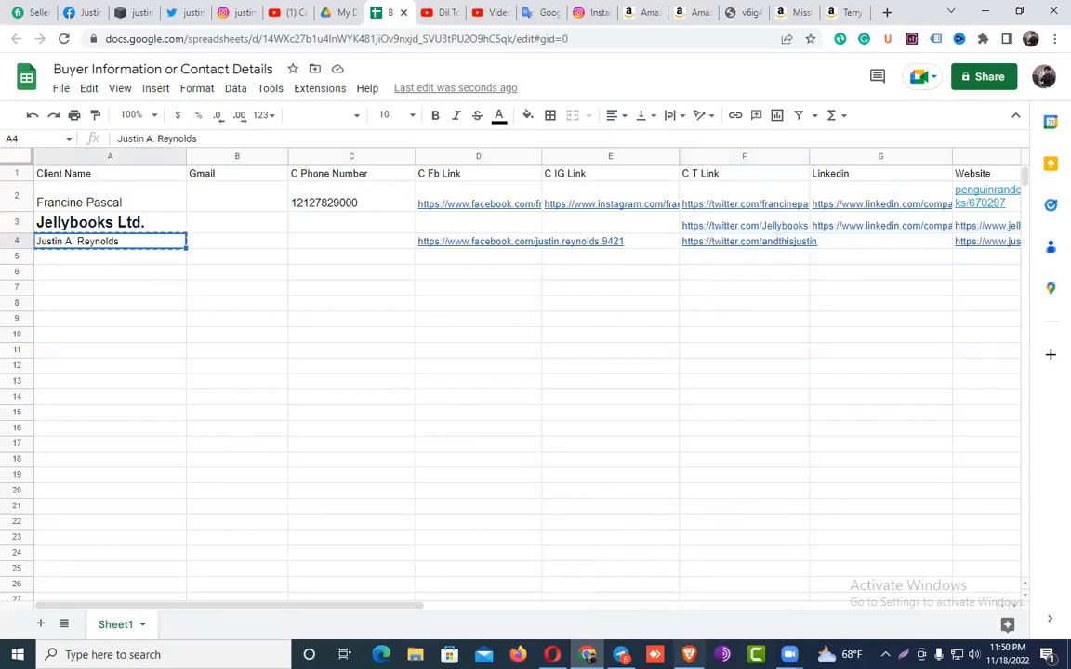
left_click(689, 655)
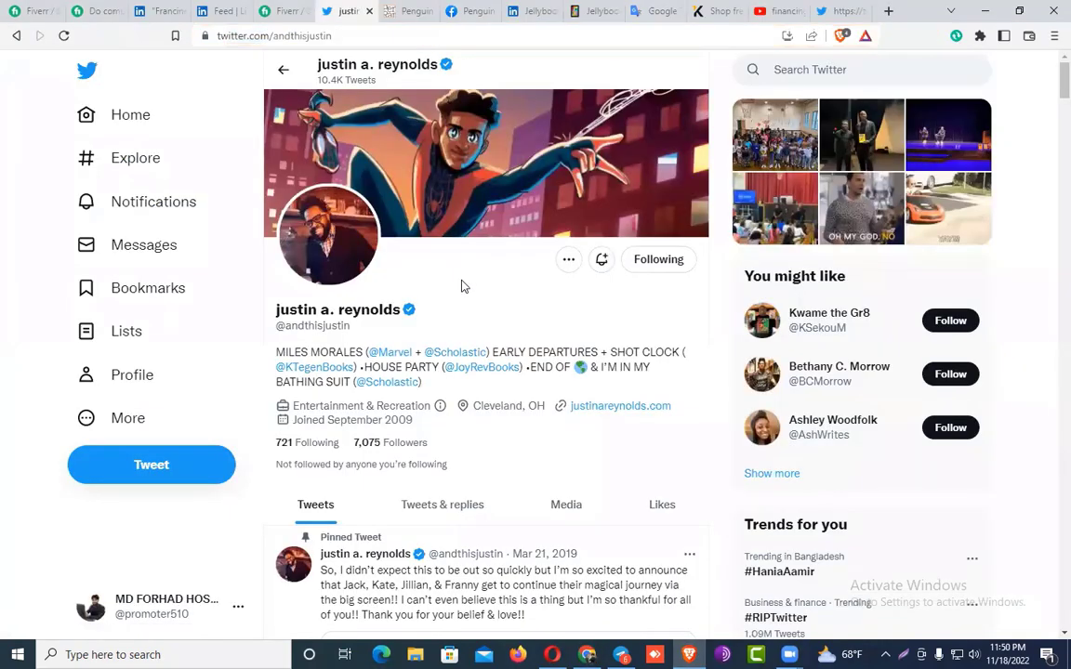
left_click(525, 10)
left_click(324, 73)
key("ctrl+v")
key("Return")
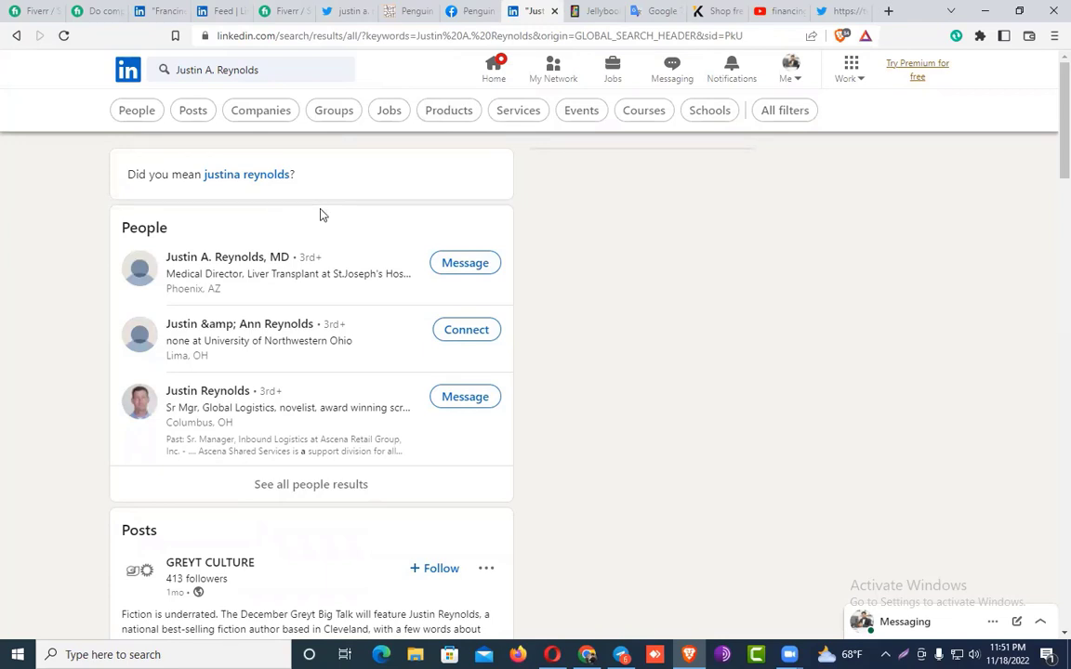
Repeat the LinkedIn search for the author's name and look through the people and post results for a matching profile
left_click(276, 71)
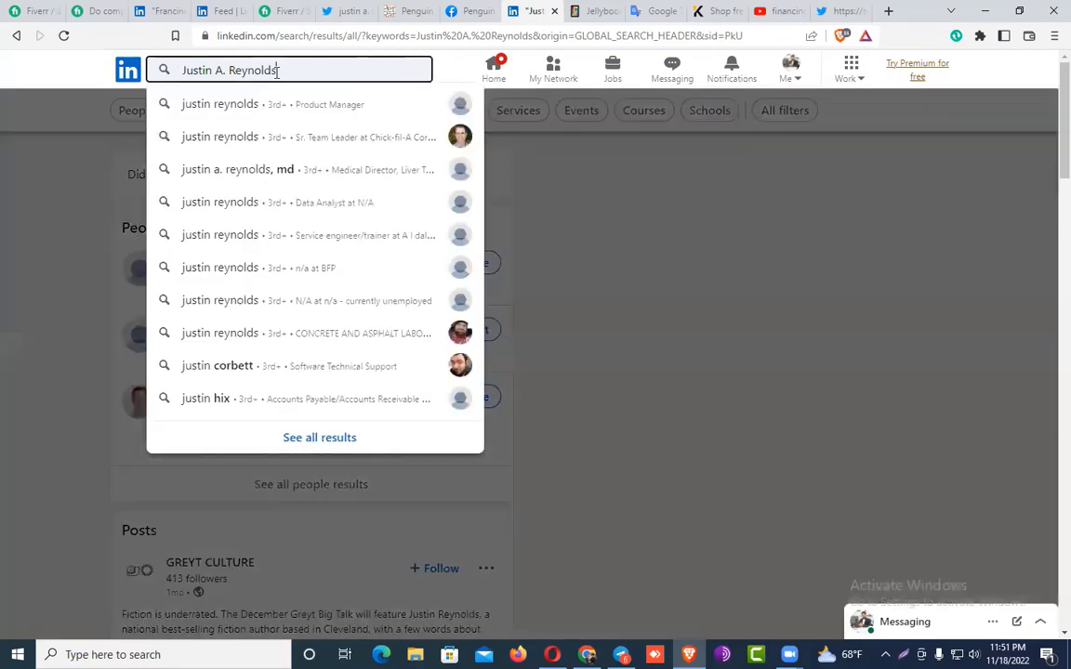
key("Return")
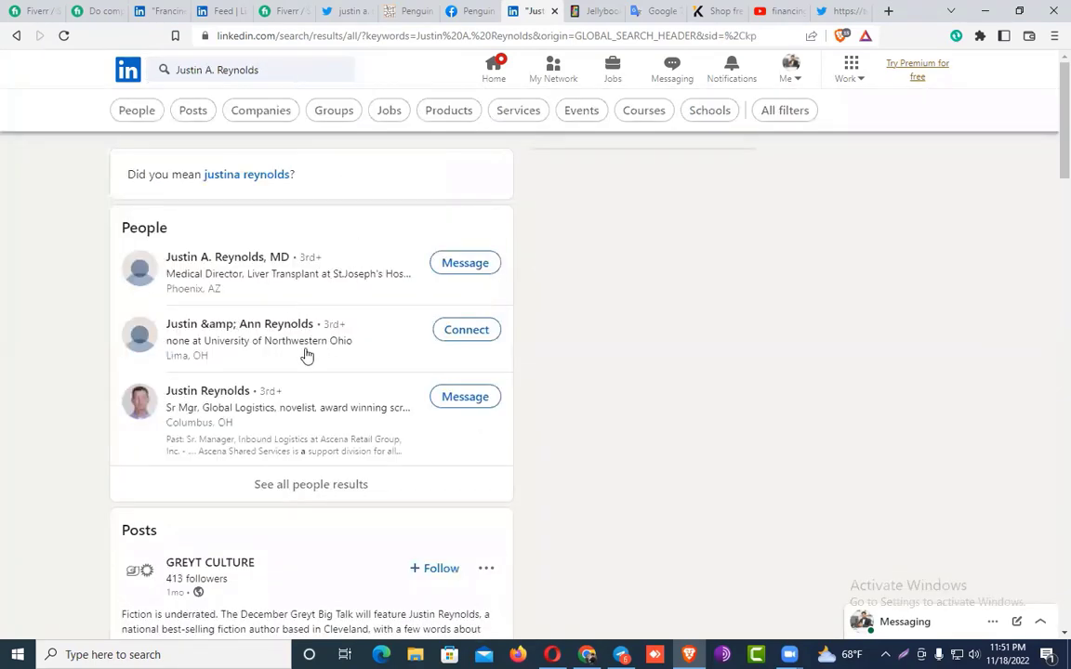
scroll(297, 288, "down", 3)
scroll(316, 316, "down", 3)
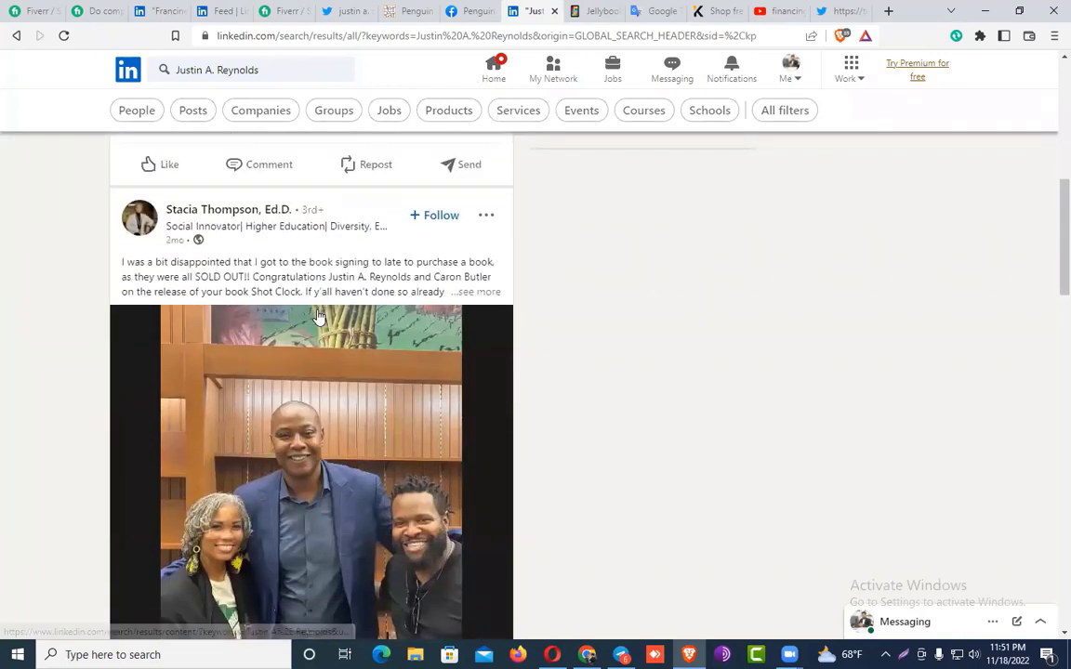
scroll(271, 139, "up", 3)
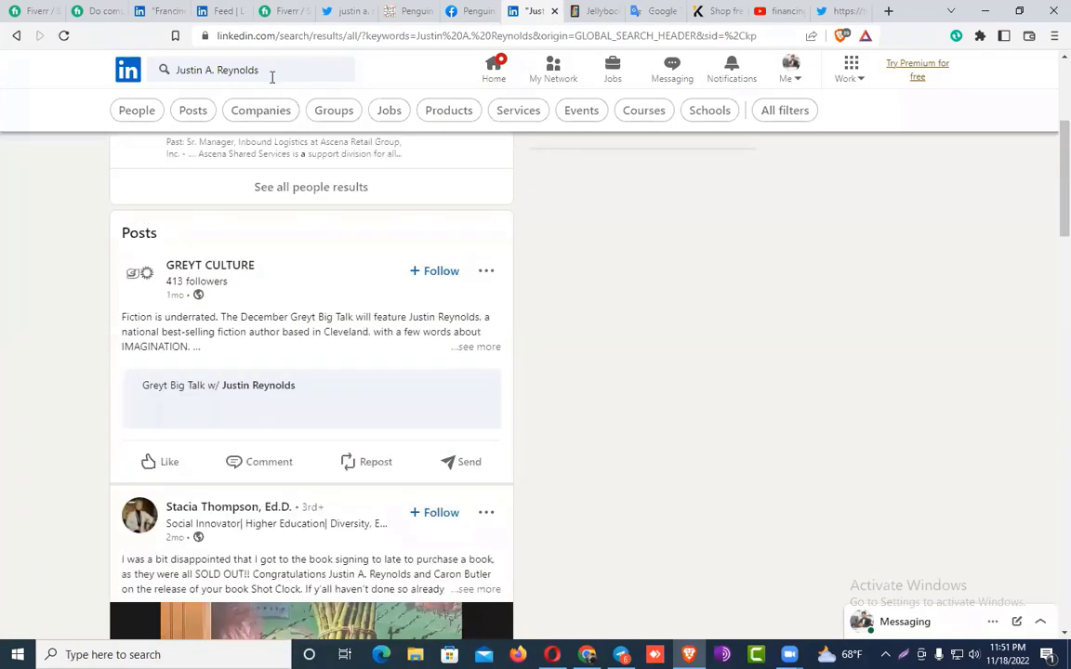
left_click(238, 70)
left_click_drag(291, 77, 177, 75)
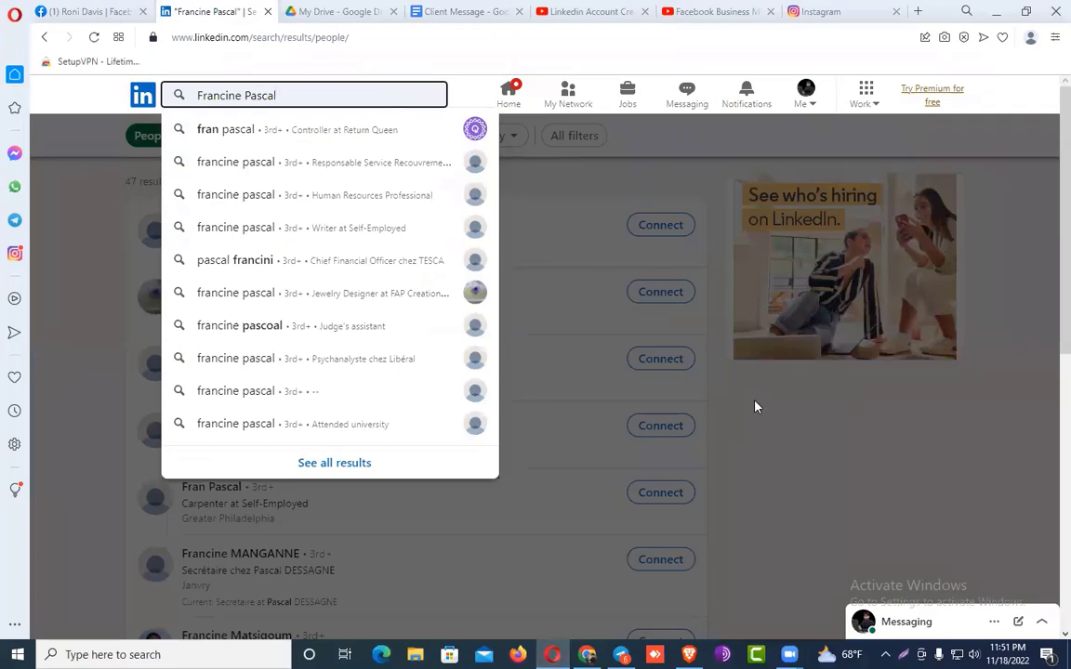
Search Instagram for the author's name in Chrome, inspect the first suggested profile and go back to the home feed
left_click(828, 11)
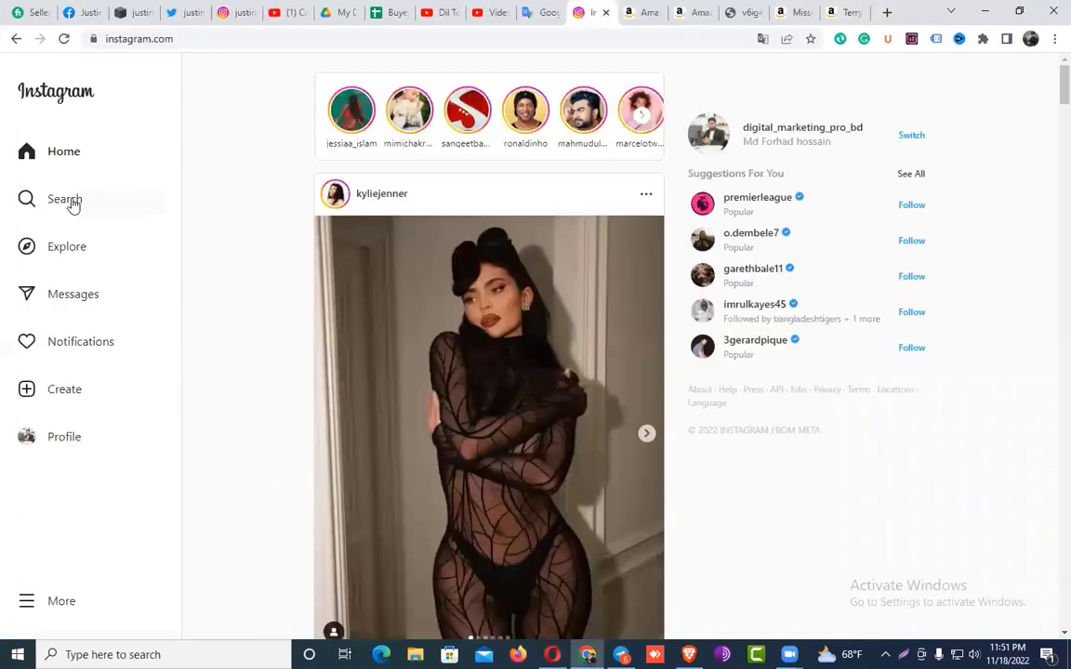
left_click(72, 202)
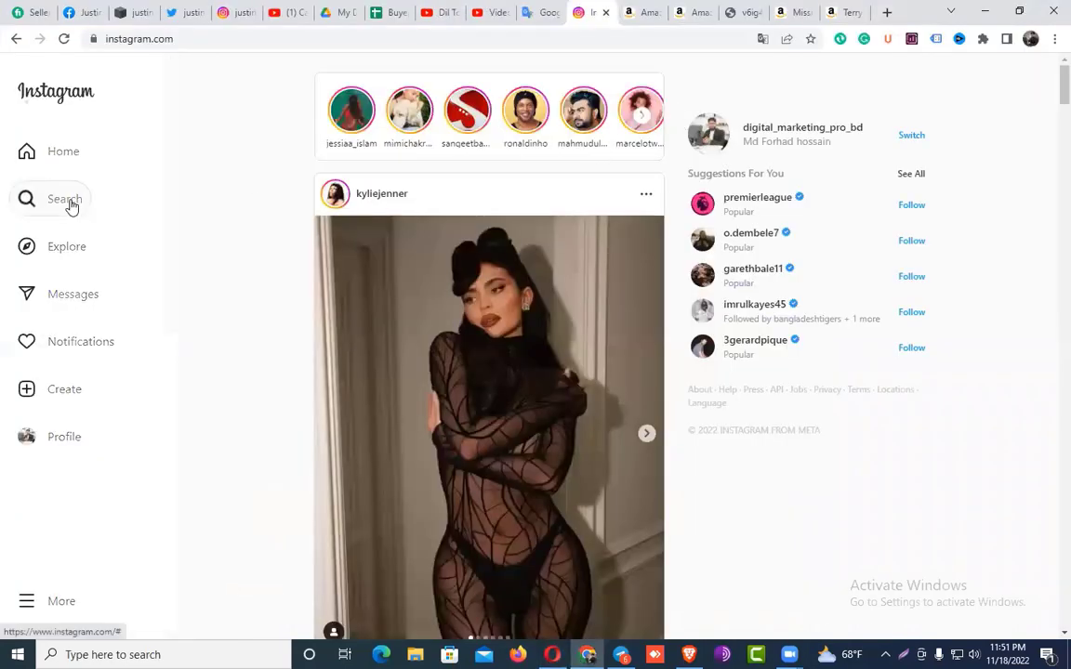
key("ctrl+v")
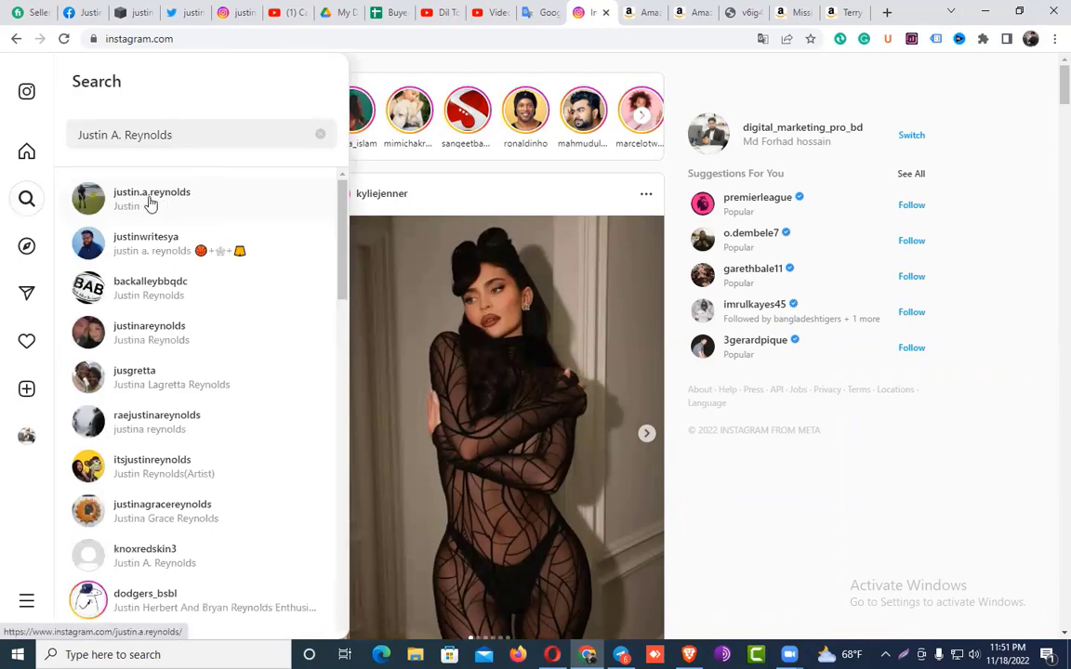
left_click(149, 203)
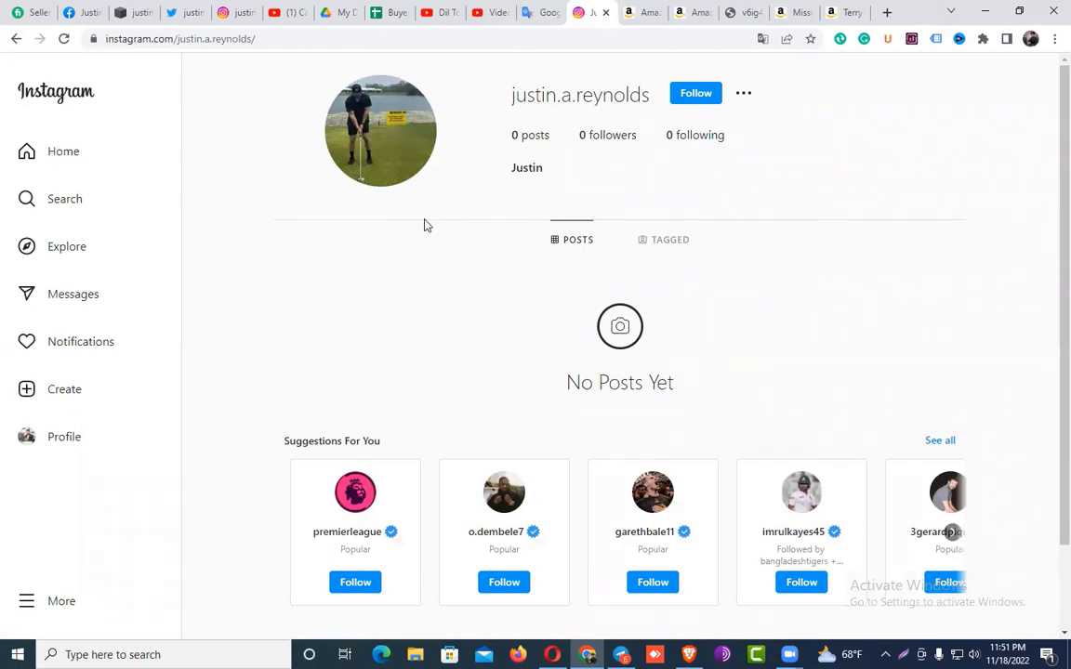
scroll(425, 225, "down", 2)
scroll(427, 225, "up", 2)
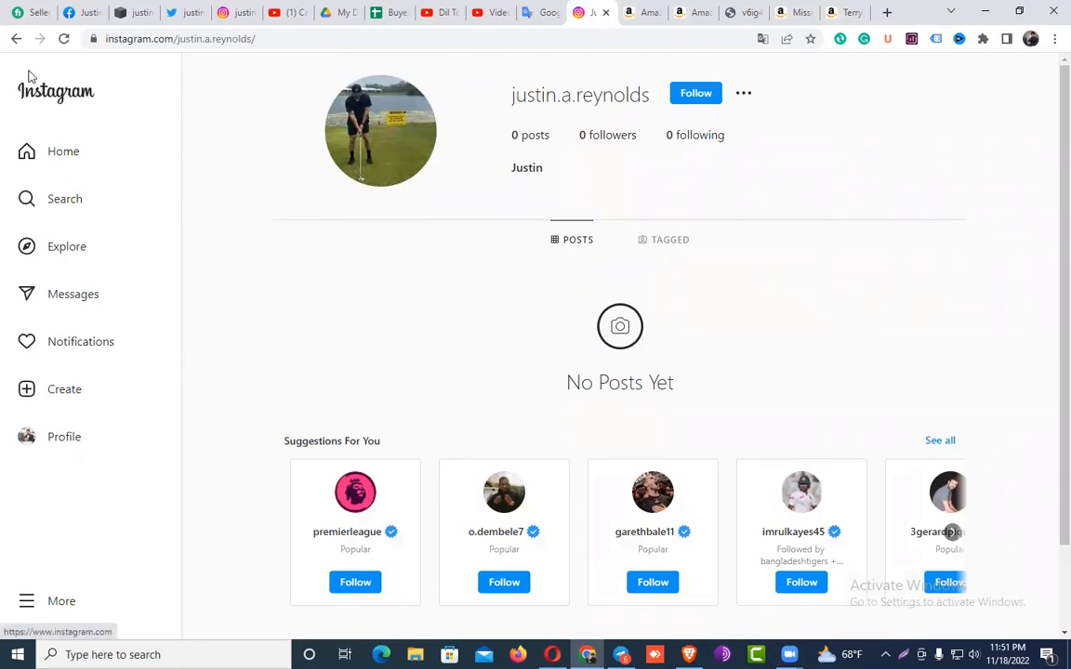
left_click(16, 40)
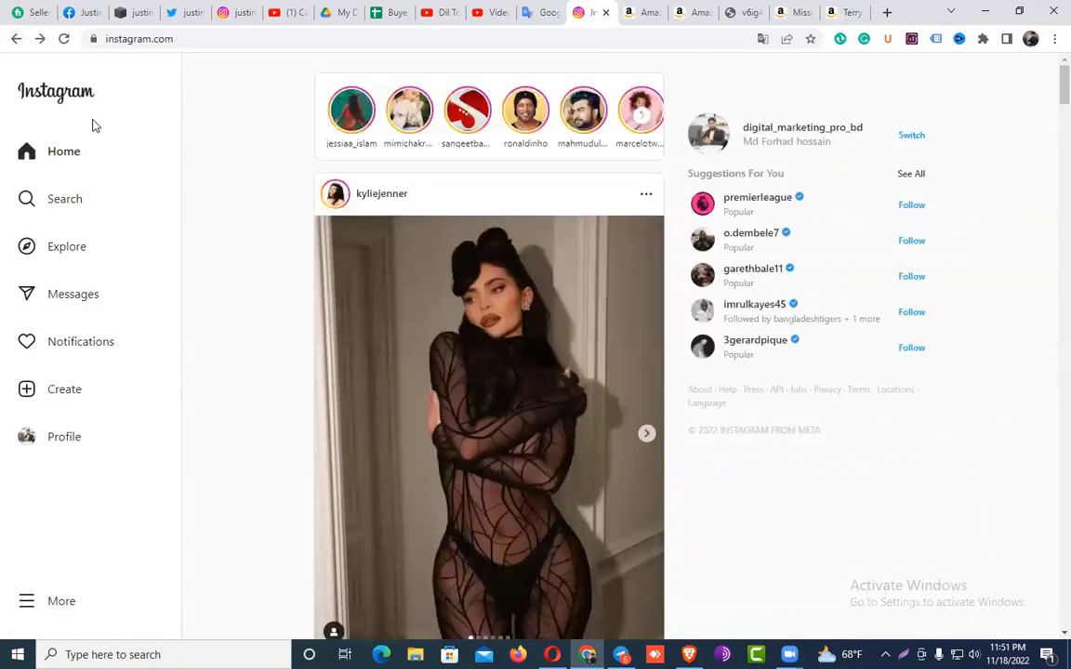
Search Instagram for the author's name again, open the second suggested profile and follow it
left_click(67, 205)
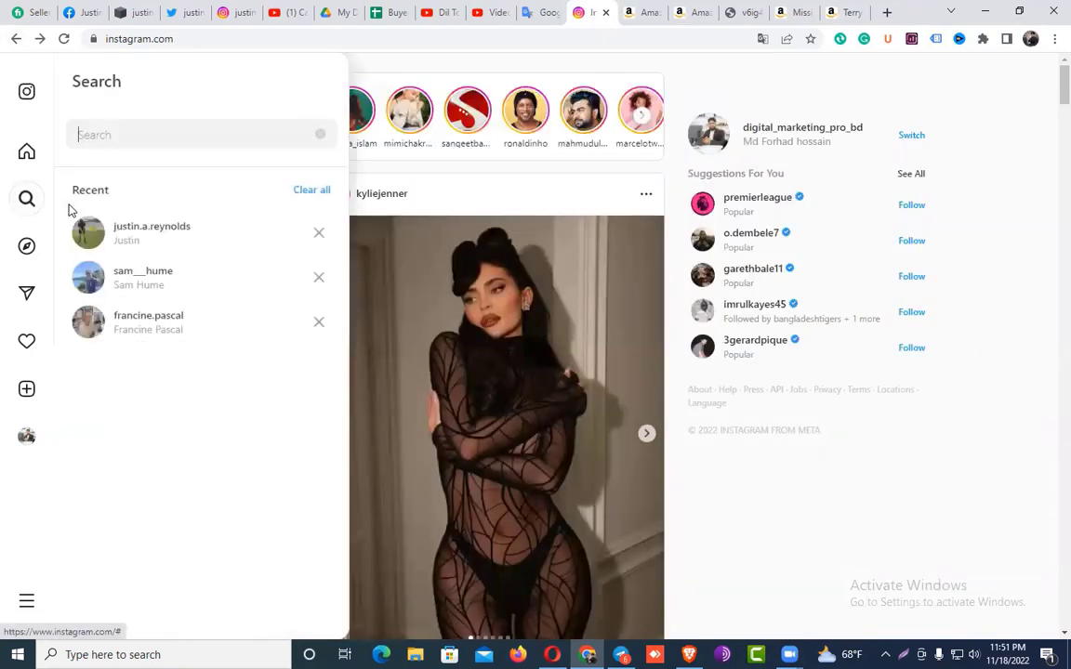
key("ctrl+v")
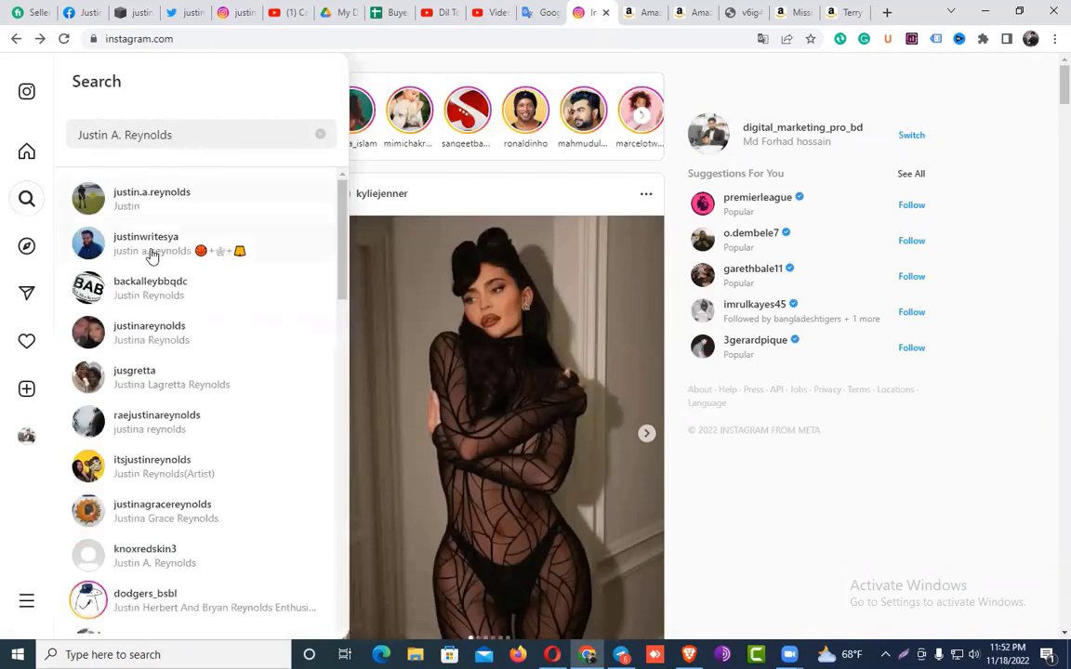
left_click(151, 256)
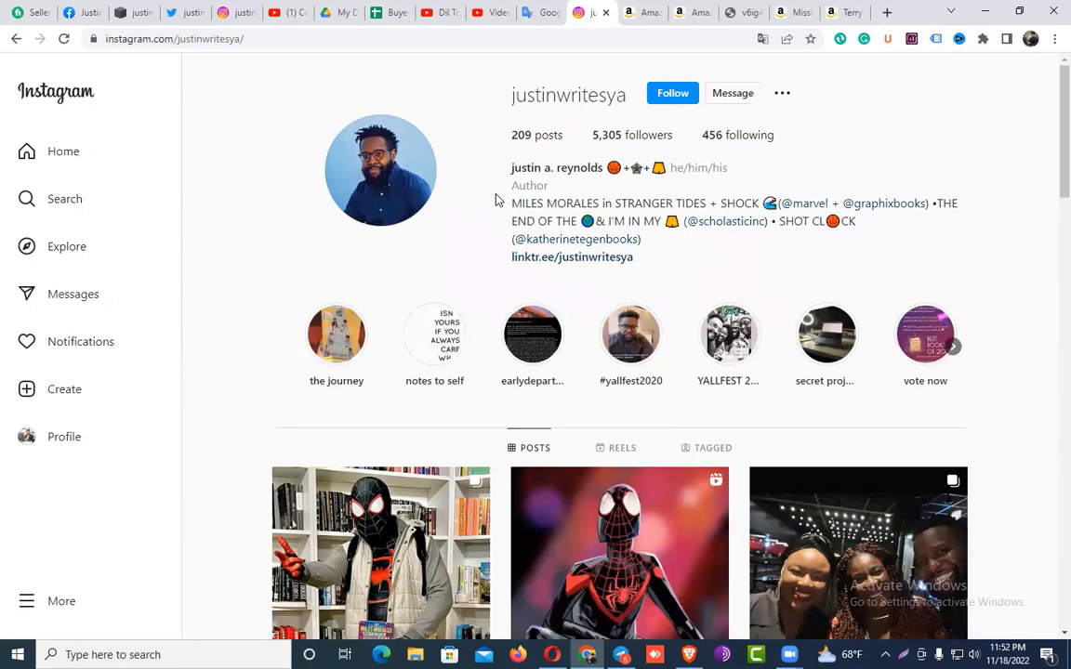
left_click(668, 97)
Copy the address of the author's Instagram profile into the C IG Link cell E4 of the buyer sheet
left_click(231, 39)
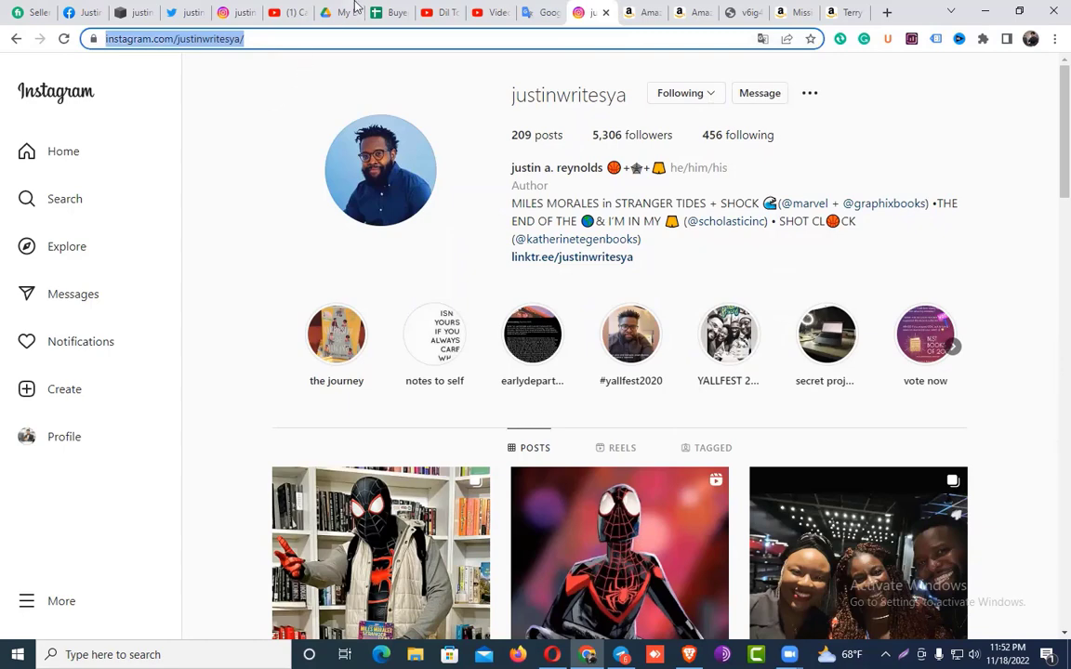
left_click(381, 12)
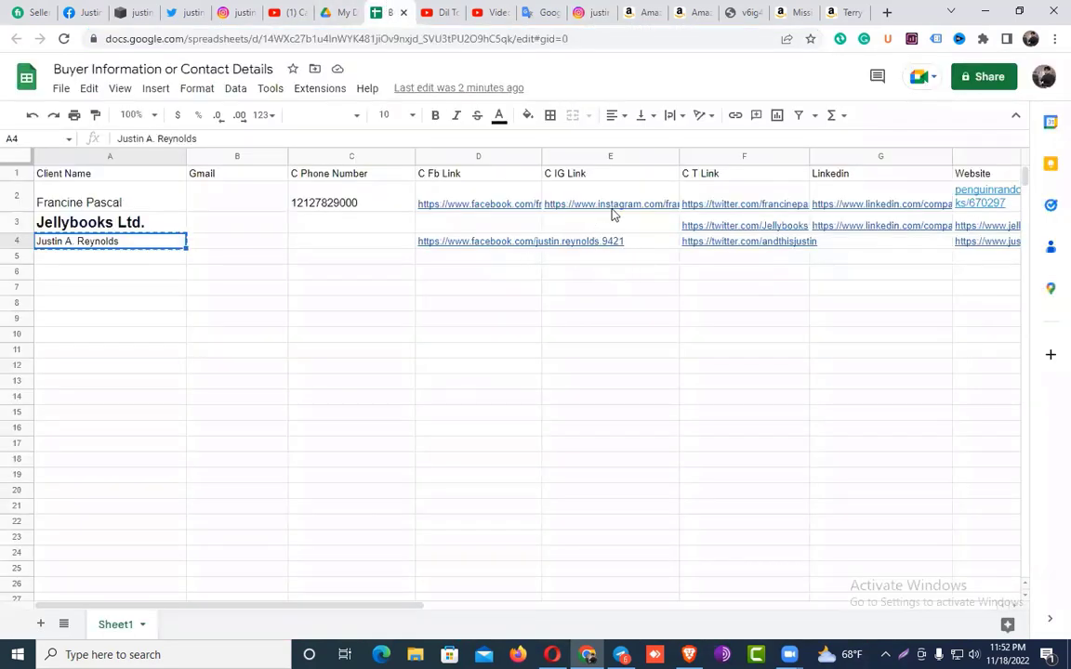
left_click(638, 243)
key("ctrl+v")
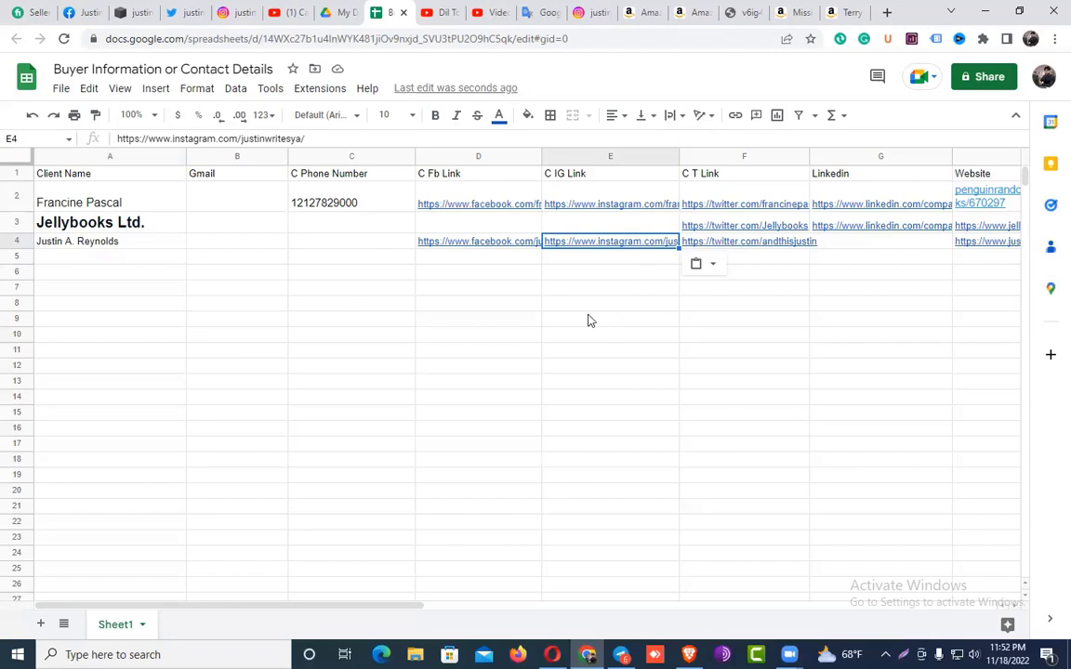
Review the buyer sheet's contact columns, checking the Gmail, phone, Facebook, Instagram and LinkedIn entries of the listed clients
left_click(370, 248)
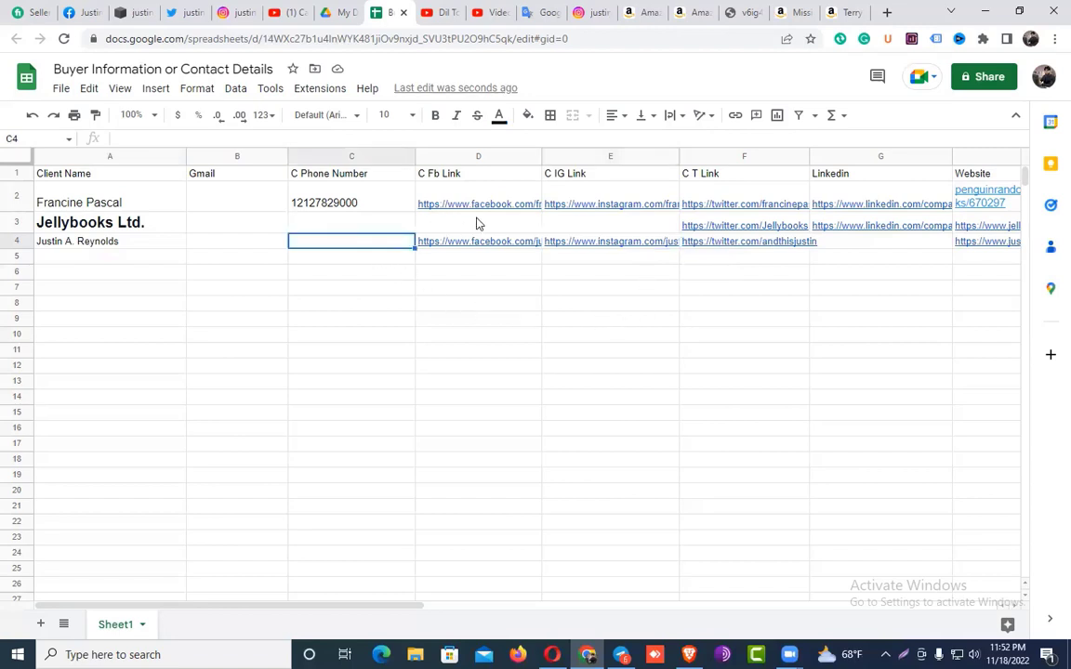
left_click(603, 226)
left_click(488, 225)
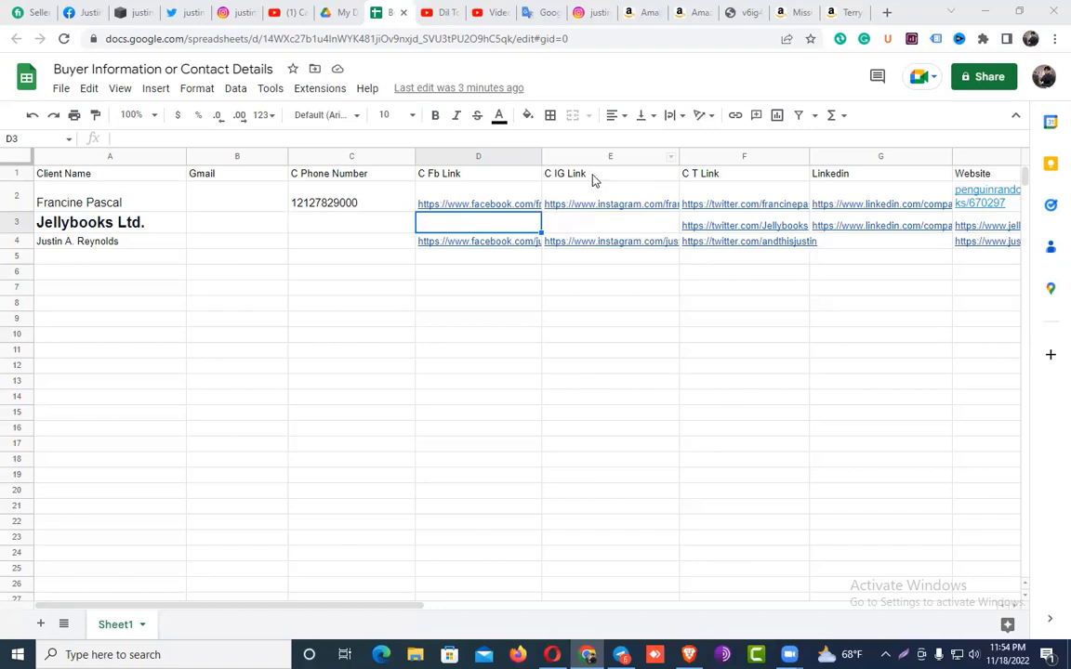
mouse_move(594, 179)
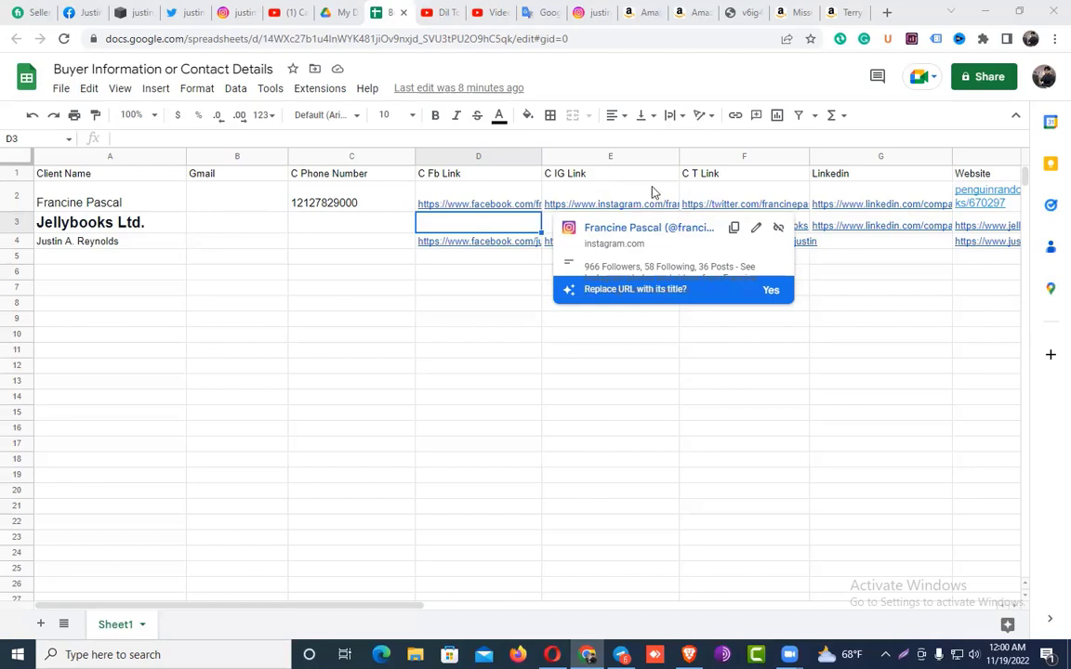
left_click(837, 259)
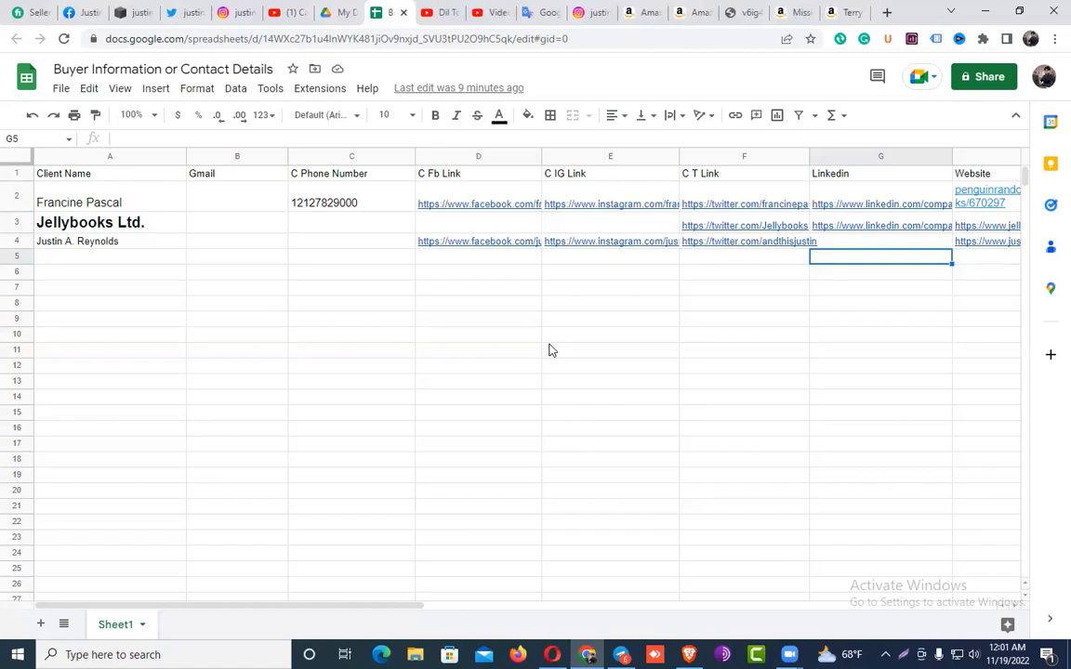
left_click(214, 205)
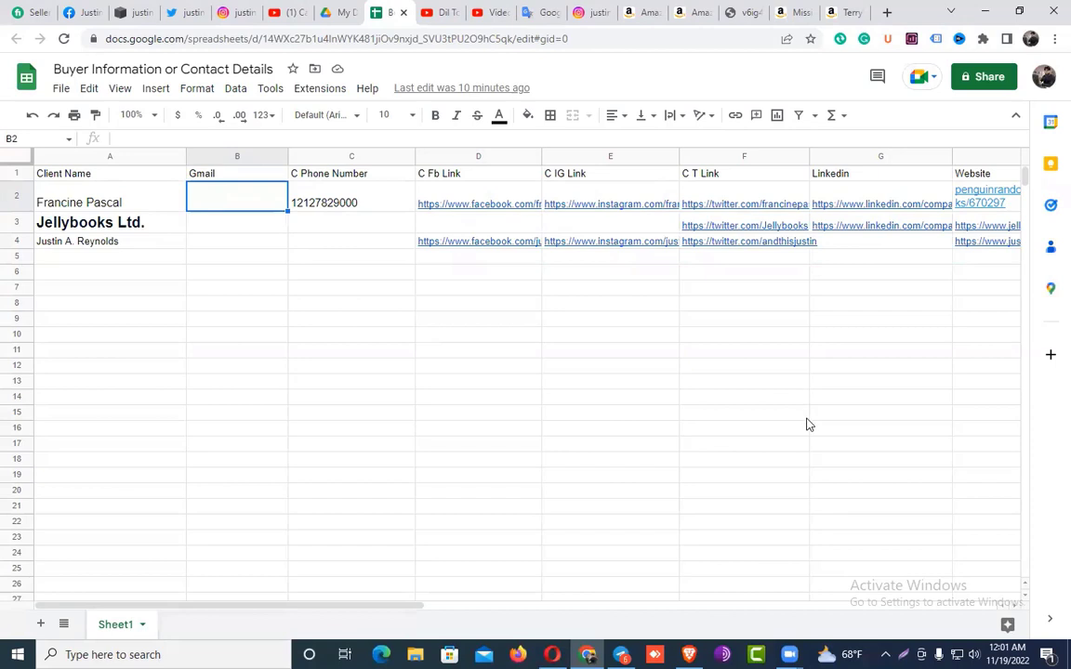
left_click(224, 222)
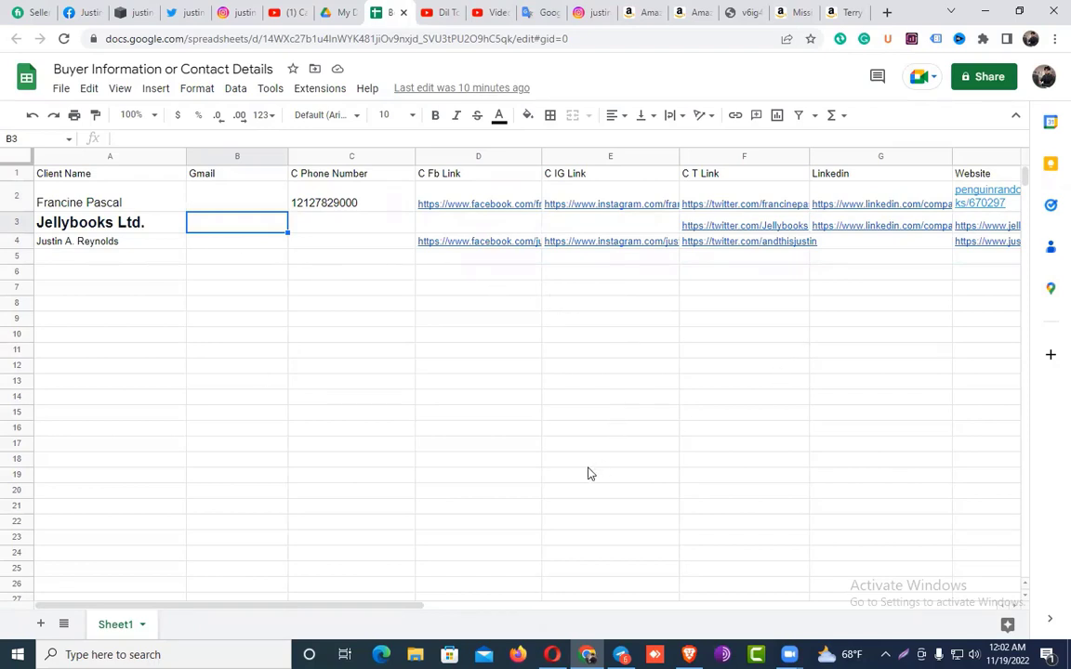
left_click_drag(351, 609, 347, 586)
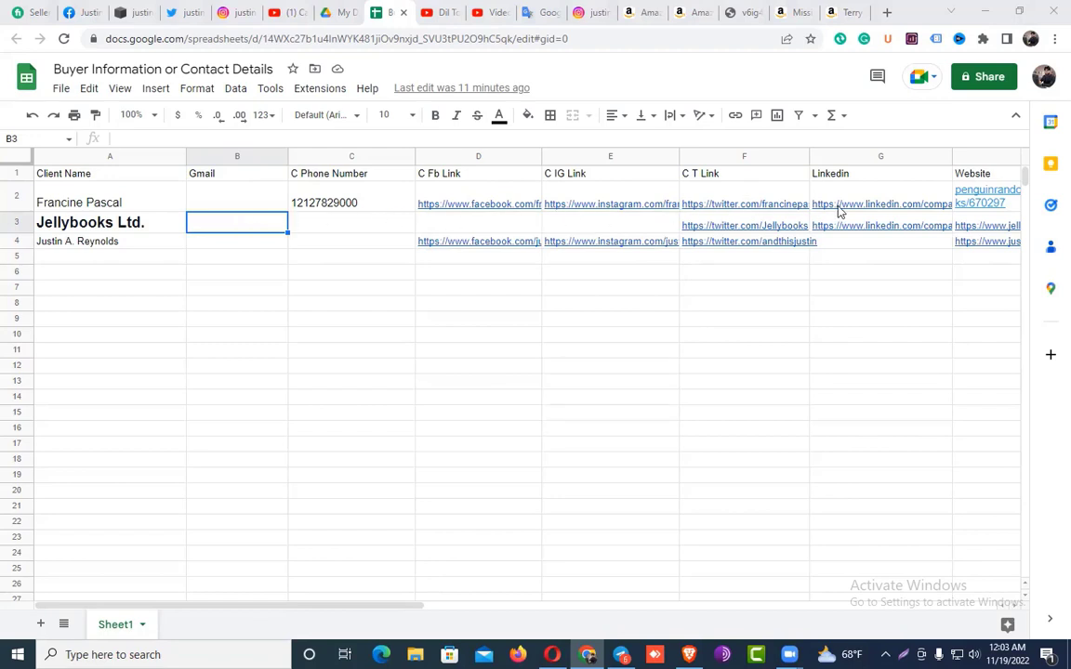
mouse_move(916, 206)
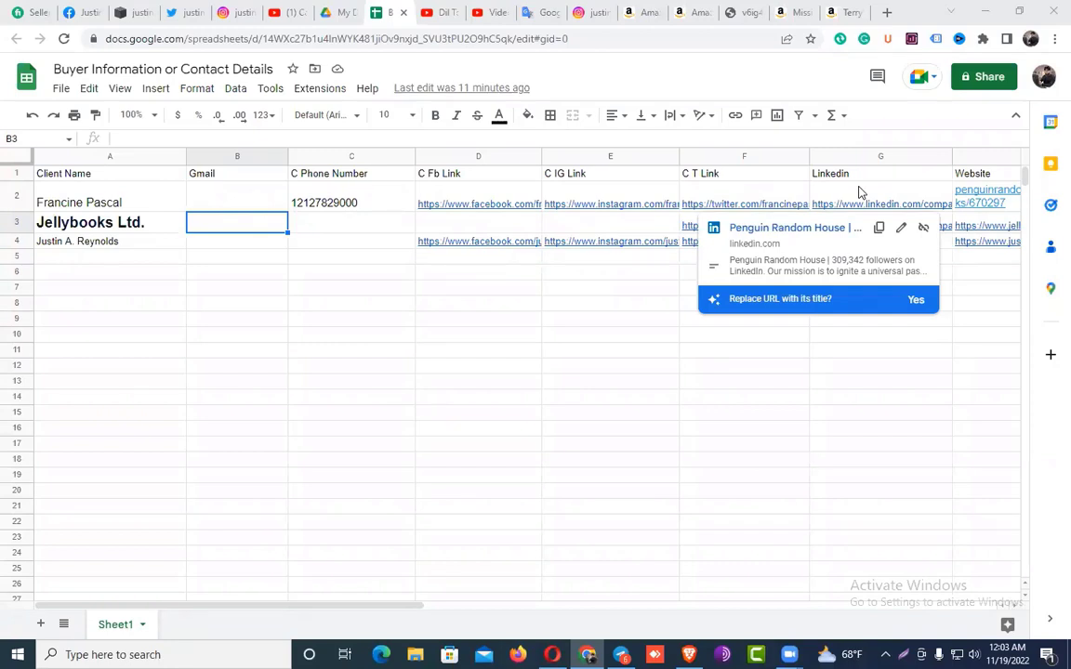
left_click(467, 199)
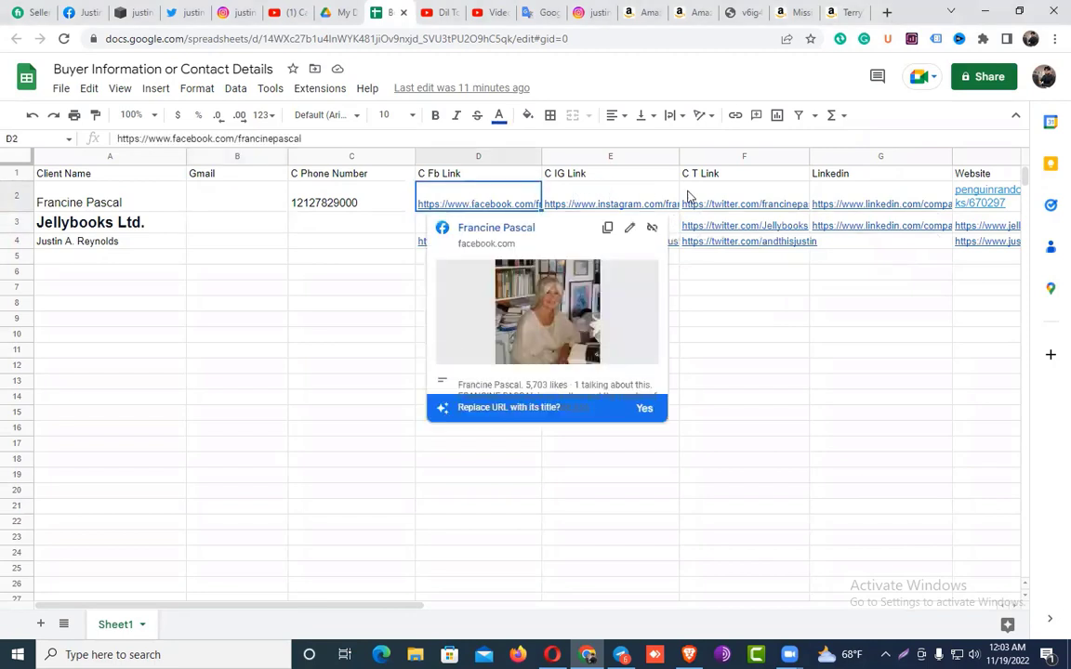
mouse_move(872, 191)
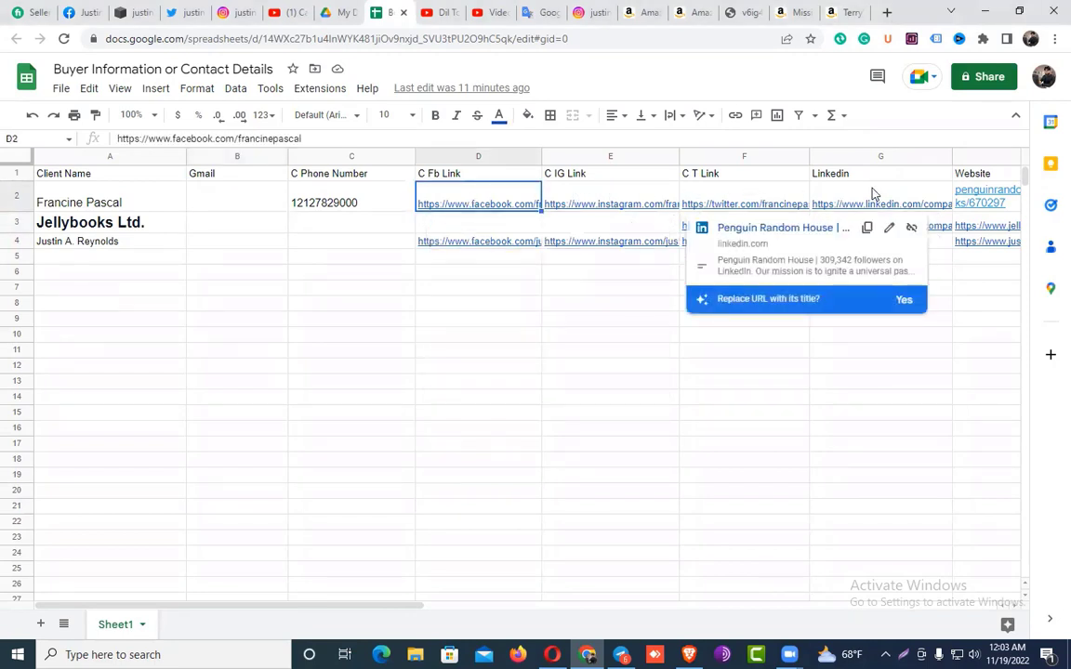
Preview the first client's Facebook, Twitter and LinkedIn links in row 2 of the buyer sheet
left_click(521, 293)
left_click(473, 198)
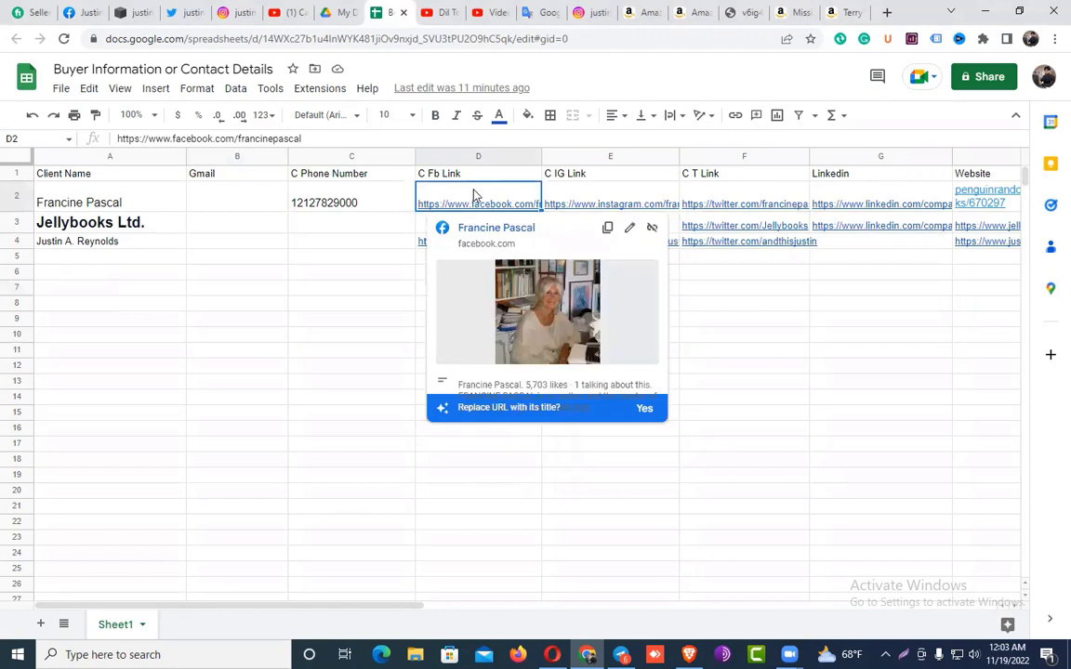
left_click(419, 272)
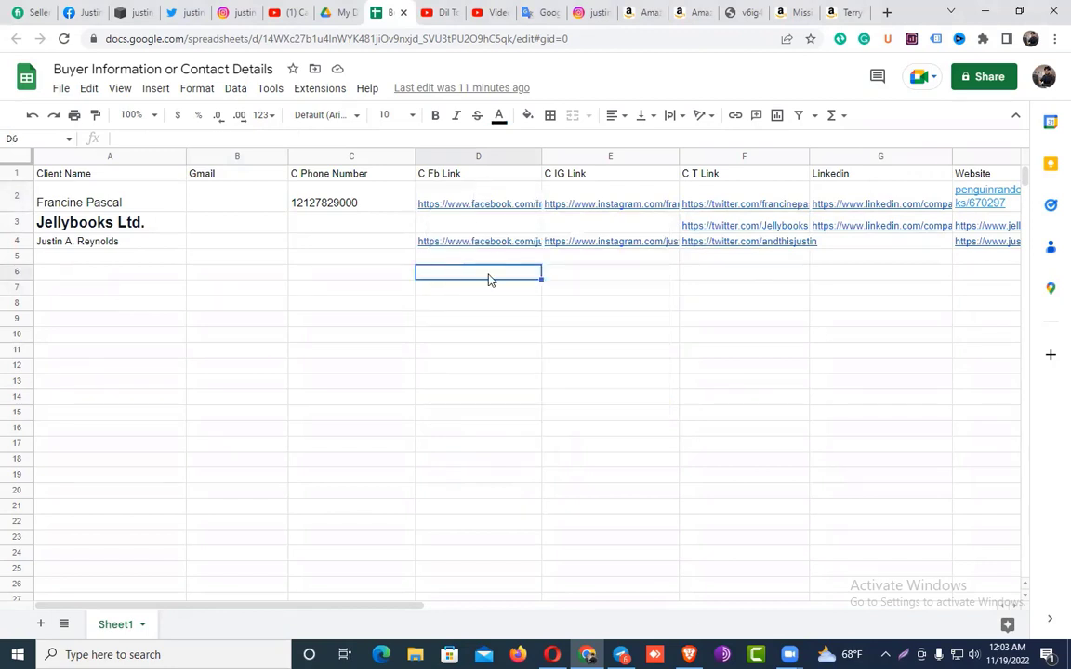
mouse_move(747, 200)
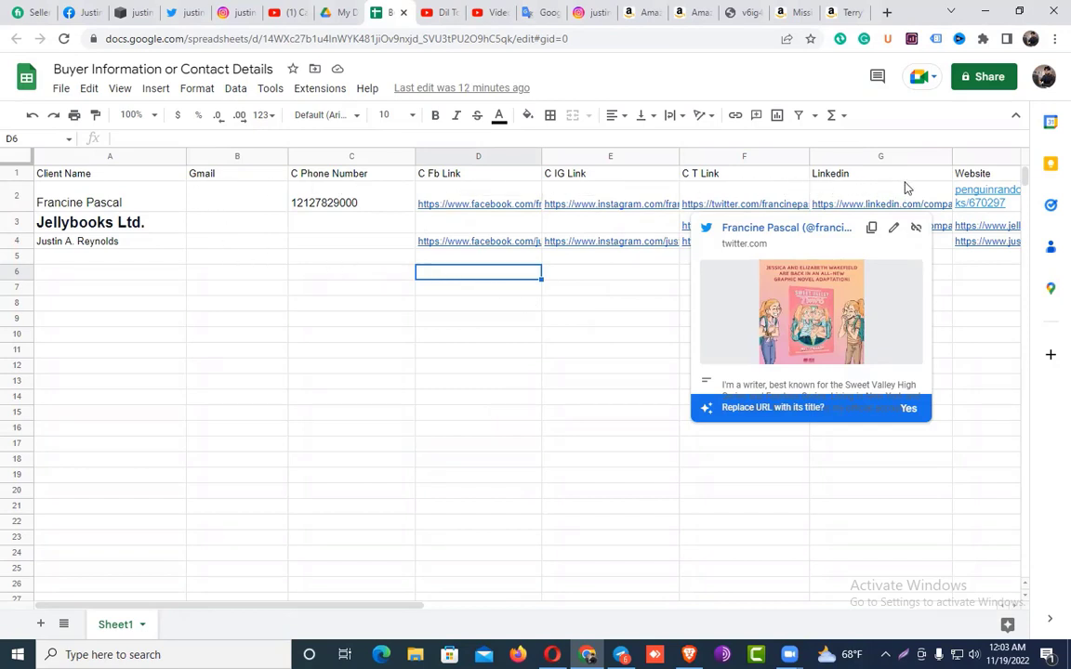
left_click(595, 261)
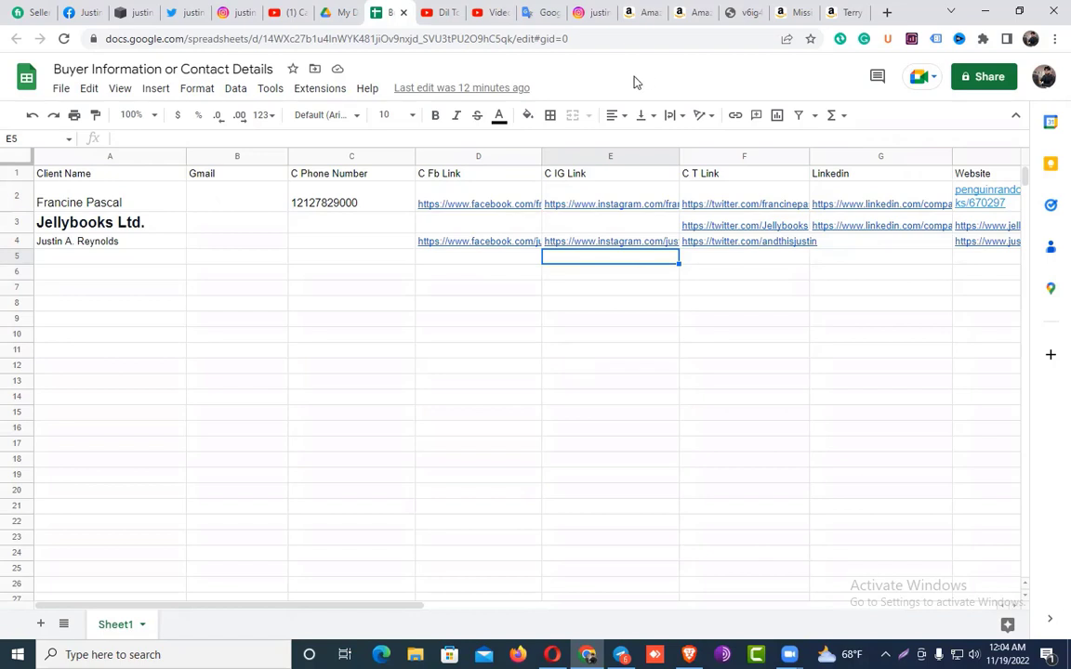
Switch to Instagram, leave the author's profile for the home feed and open the signed-in account's own profile
left_click(588, 12)
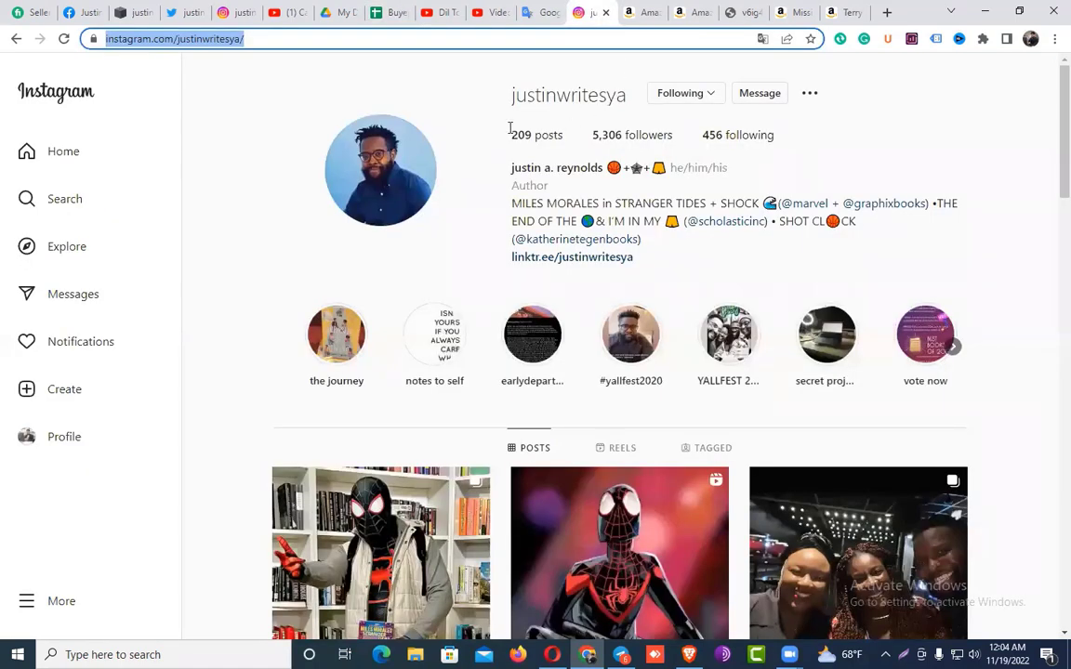
left_click(65, 154)
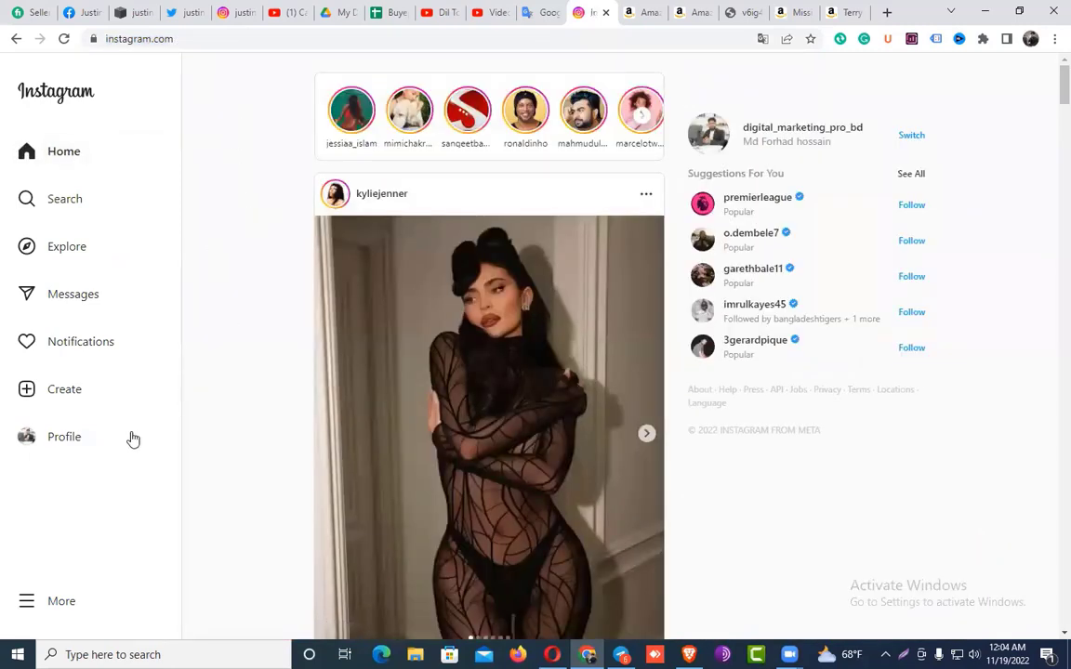
left_click(54, 450)
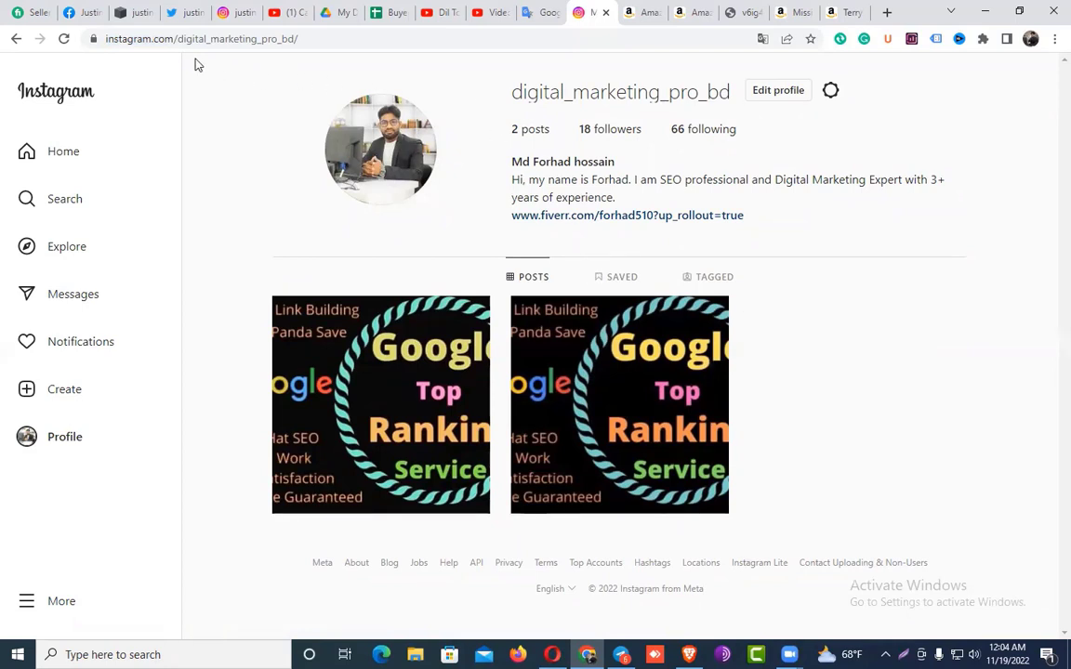
Examine the username in the header of the account's own Instagram profile, highlighting it for reference
left_click_drag(513, 93, 735, 96)
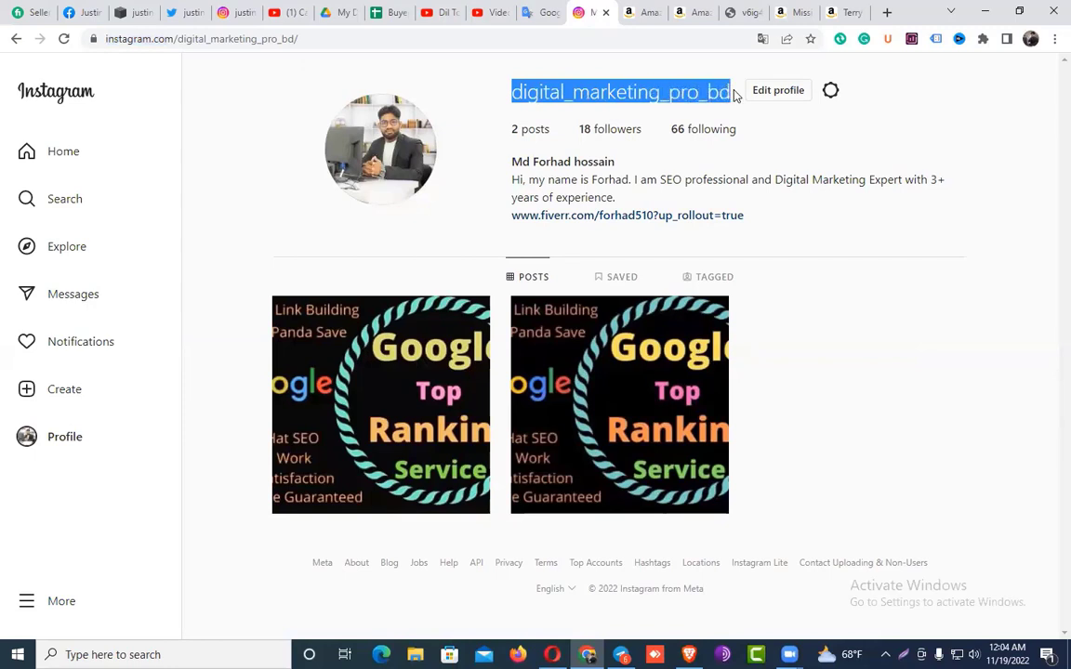
left_click(664, 87)
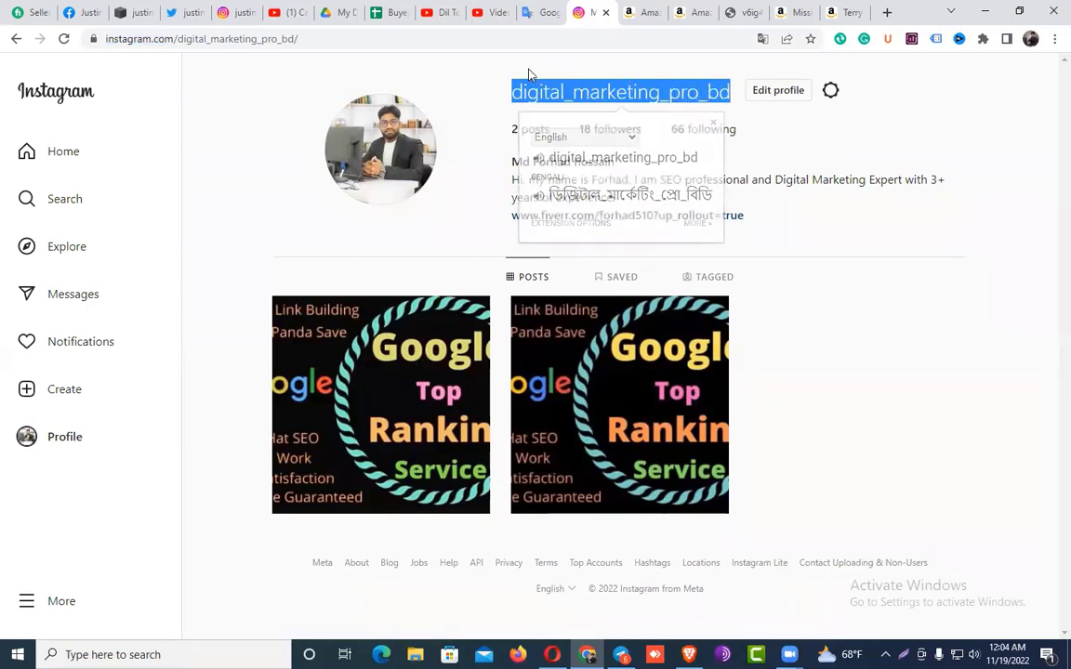
left_click_drag(512, 93, 730, 92)
left_click(461, 83)
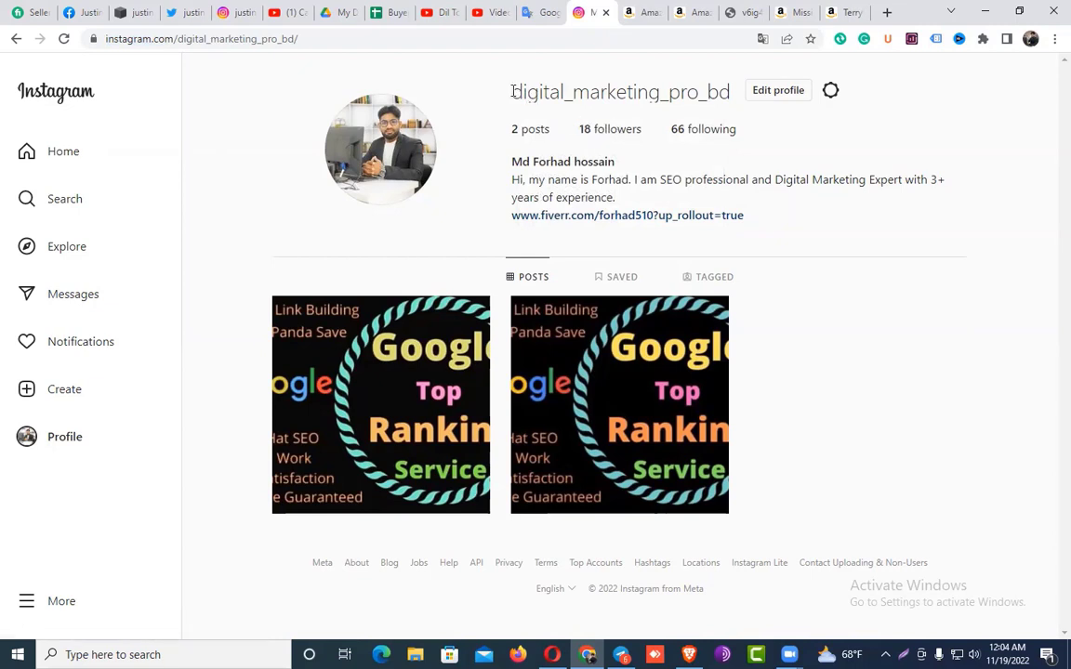
left_click_drag(513, 92, 734, 99)
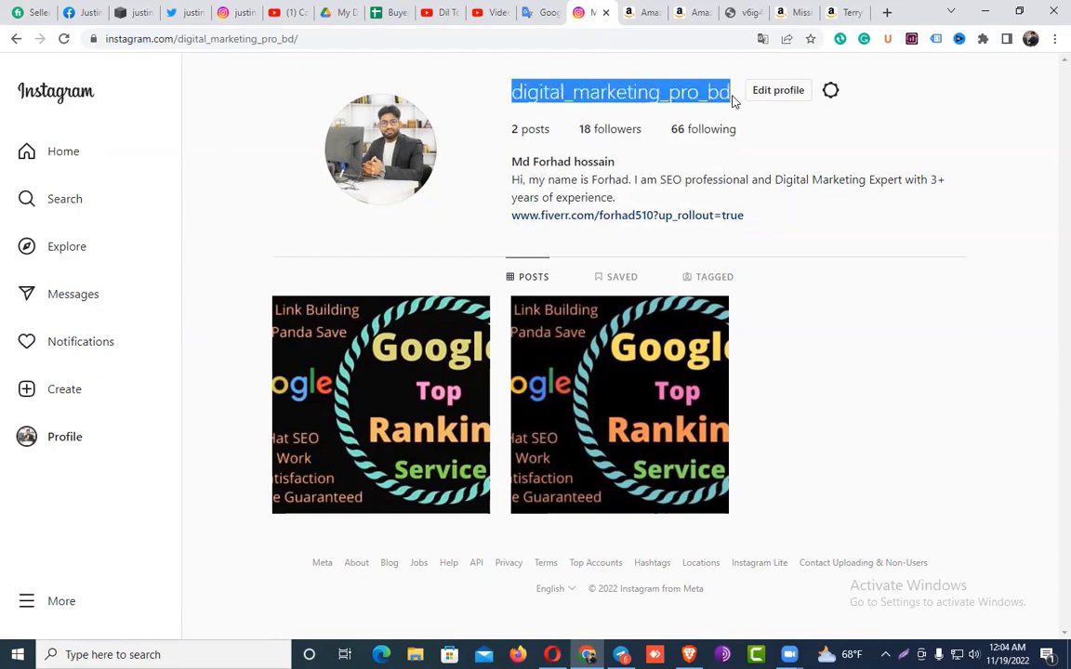
left_click(592, 90)
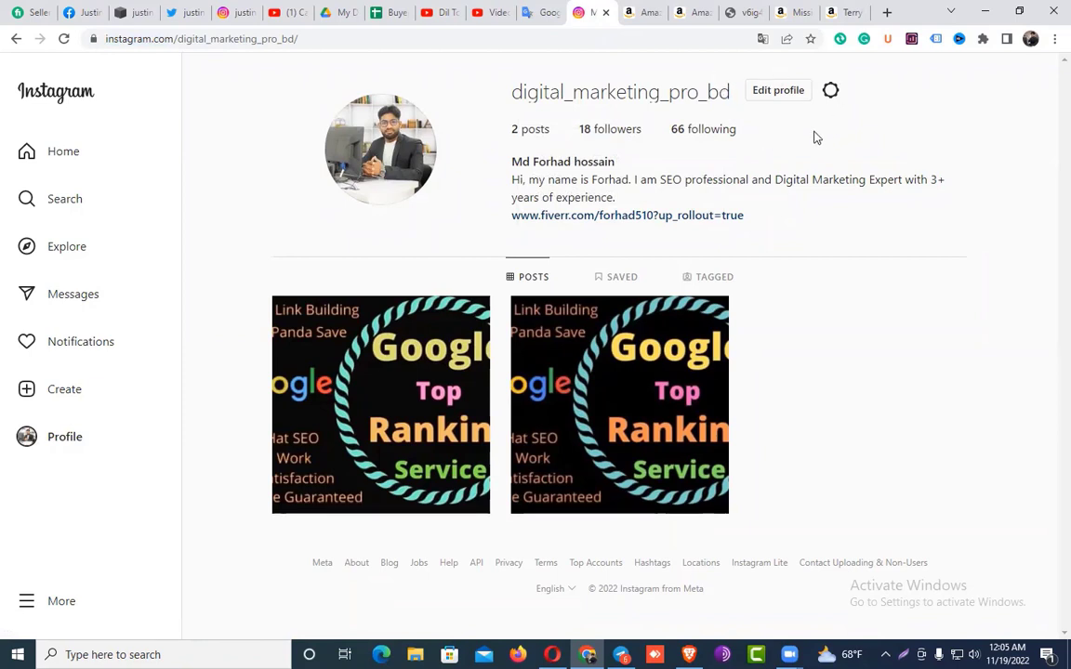
left_click_drag(467, 84, 731, 92)
left_click(628, 126)
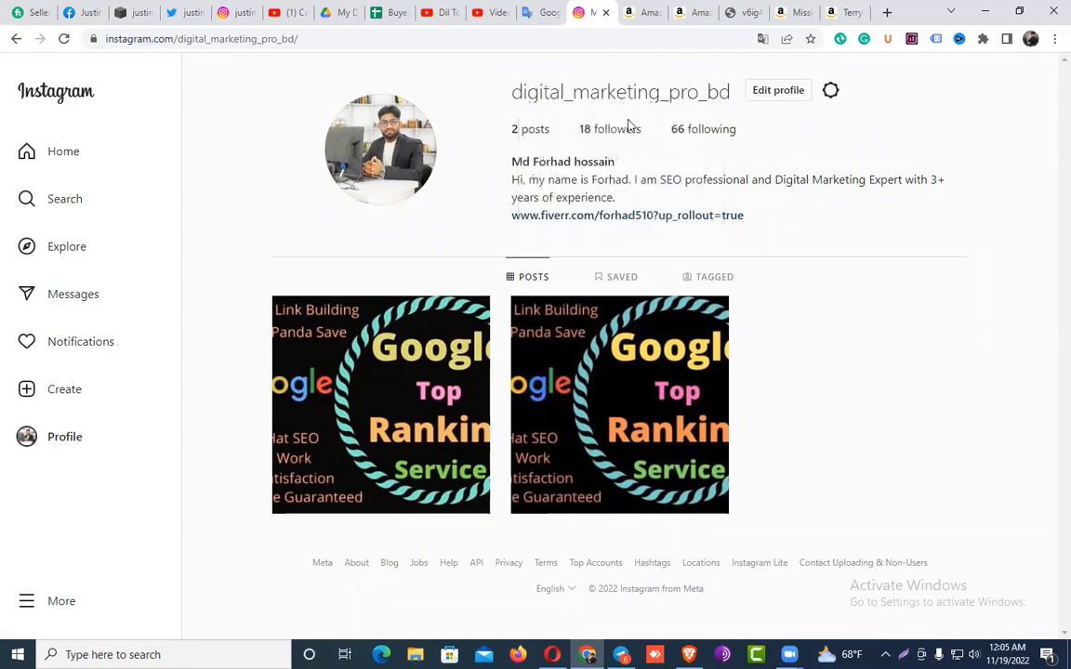